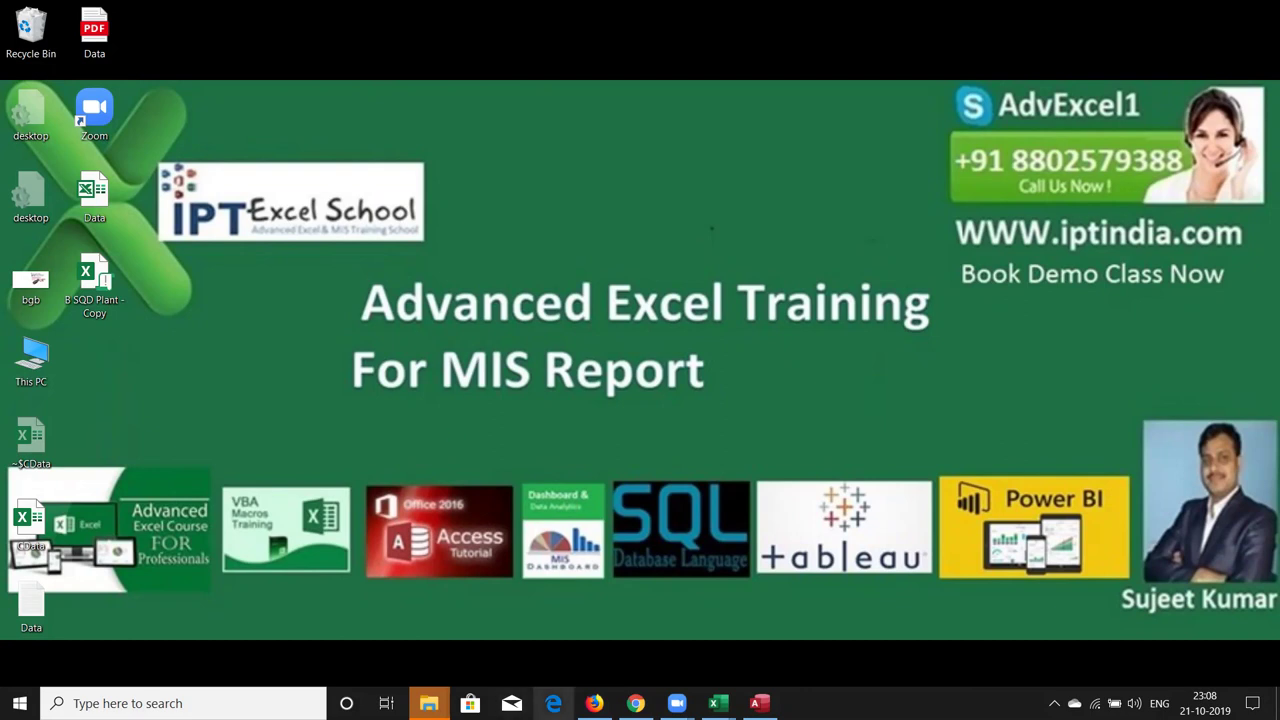
# Step: Launch Microsoft Access from the taskbar to reach its start screen
pyautogui.click(759, 703)
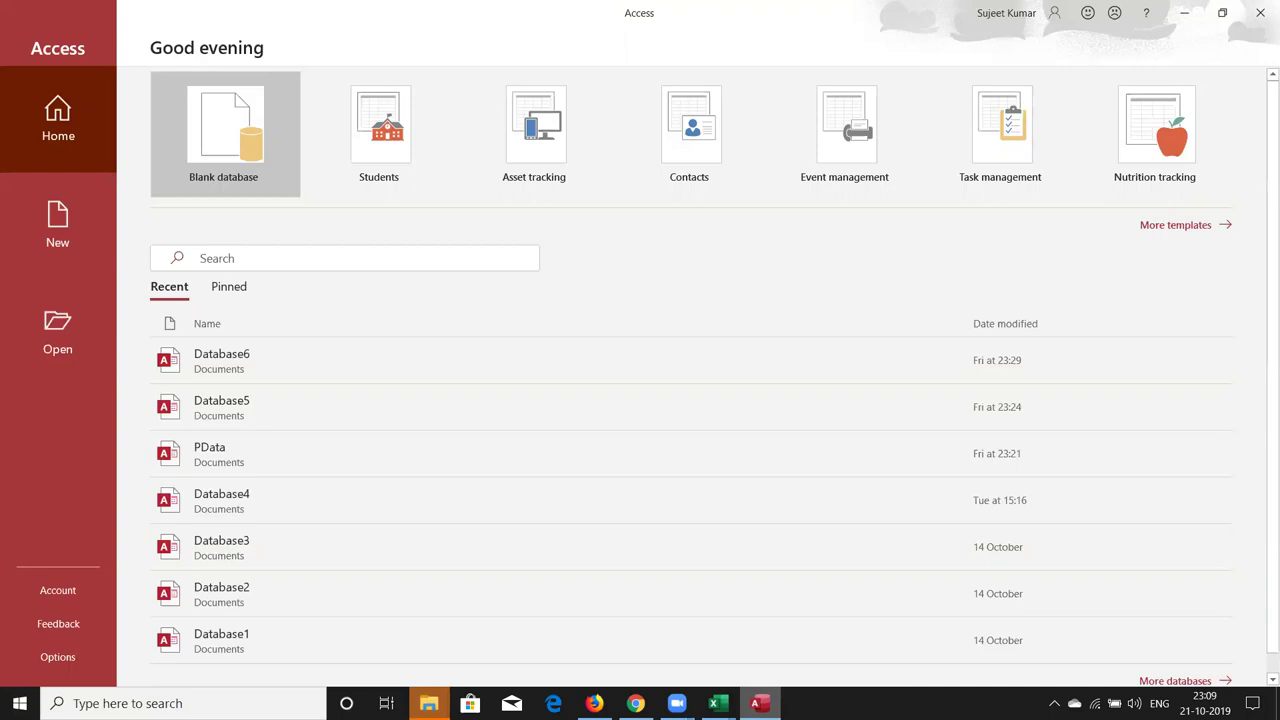
# Step: Create a new blank database named DB1
pyautogui.click(216, 196)
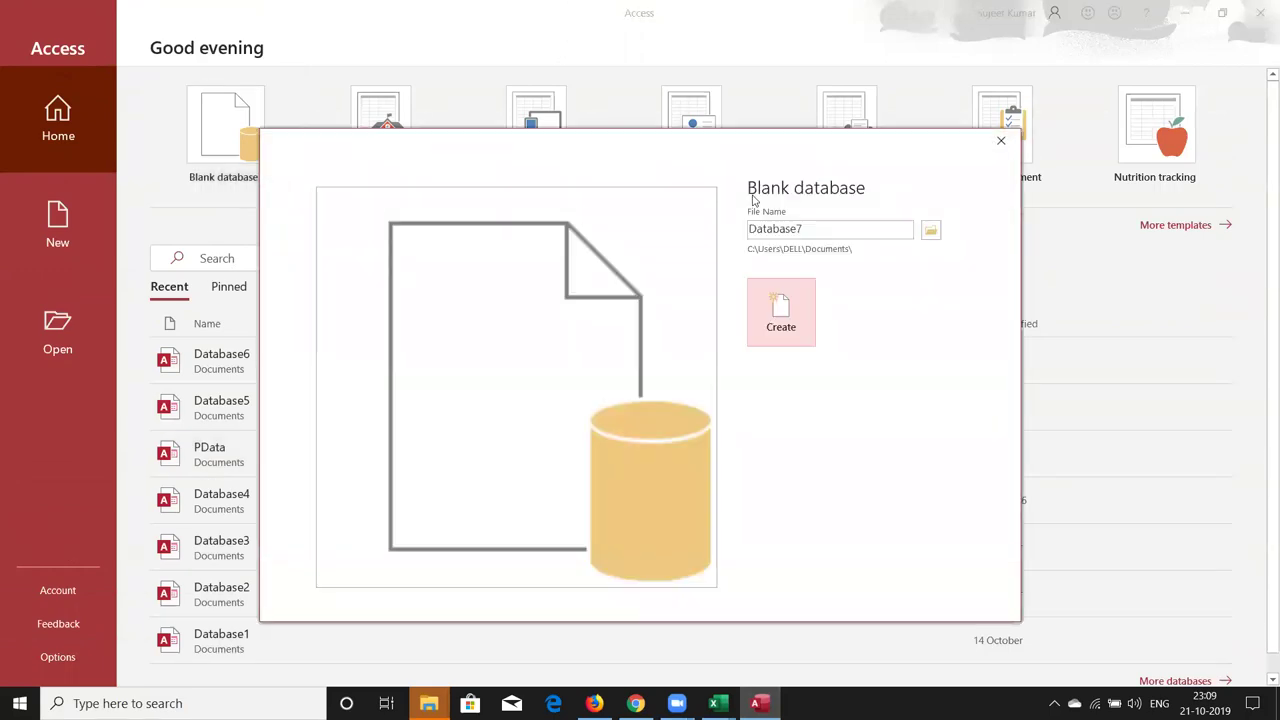
pyautogui.doubleClick(778, 229)
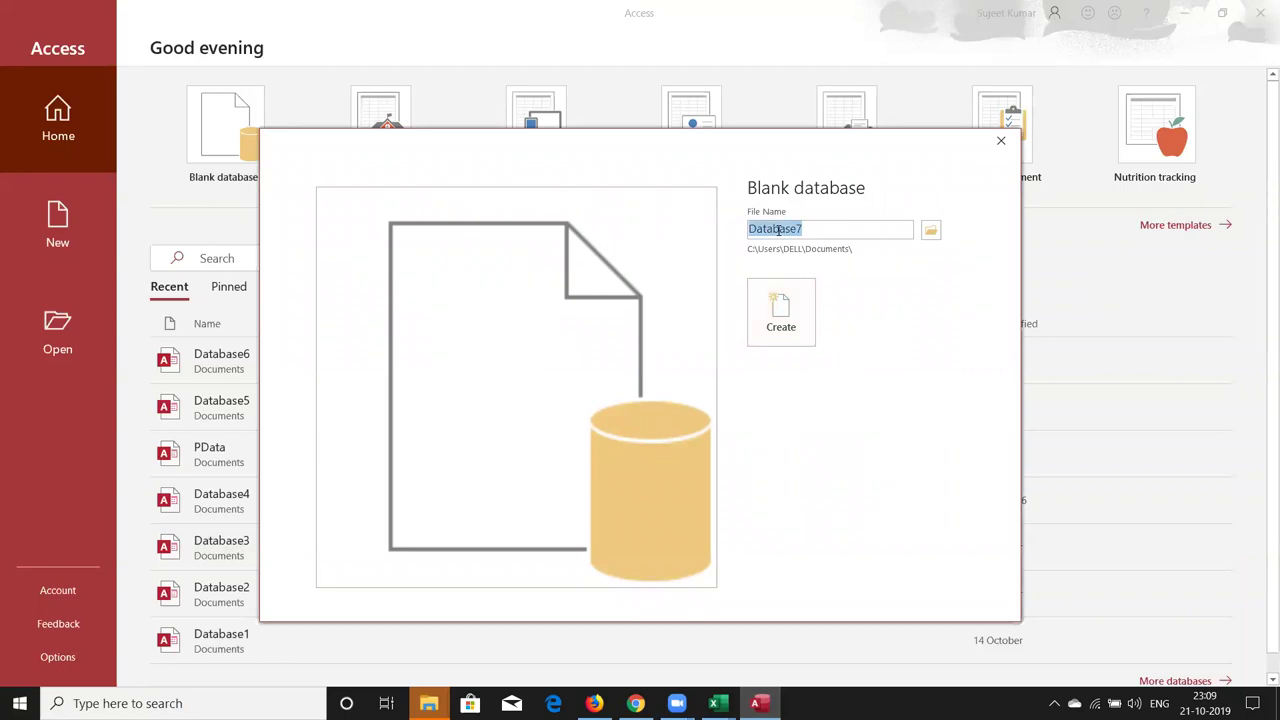
pyautogui.write('DB1')
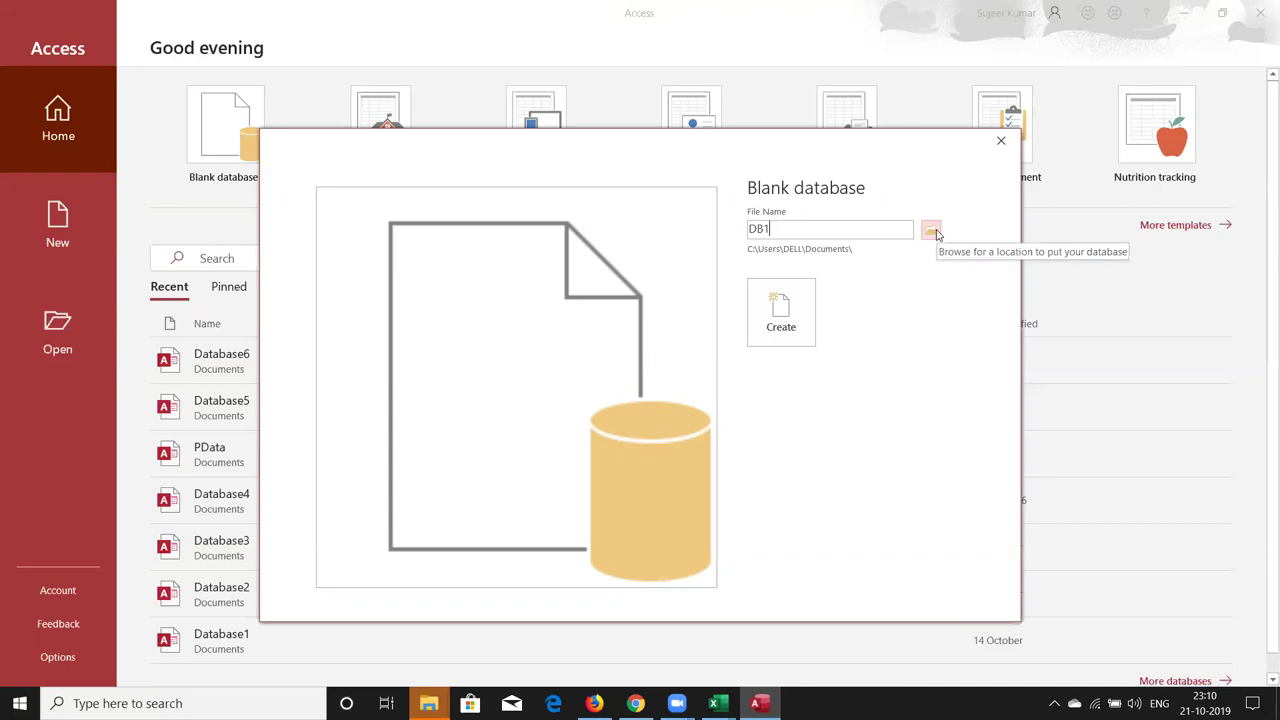
pyautogui.click(783, 318)
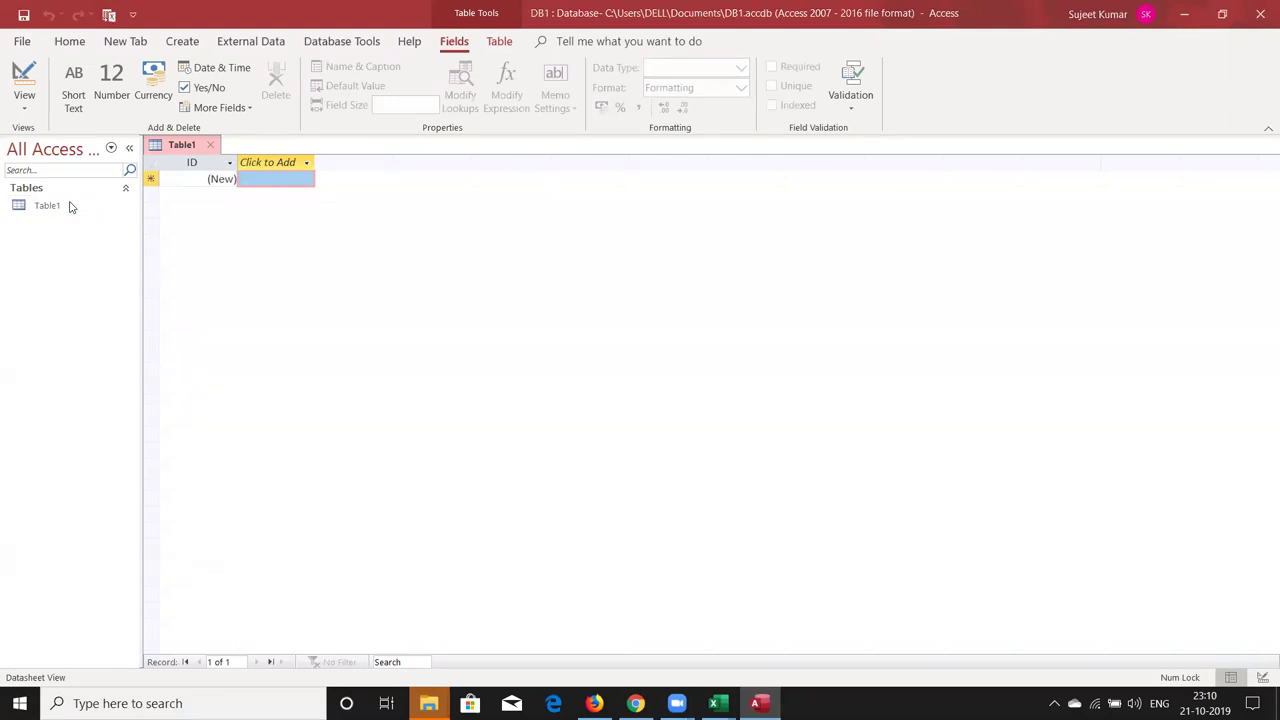
pyautogui.moveTo(551, 207)
pyautogui.mouseDown()
pyautogui.moveTo(958, 309)
pyautogui.moveTo(748, 553)
pyautogui.mouseUp()
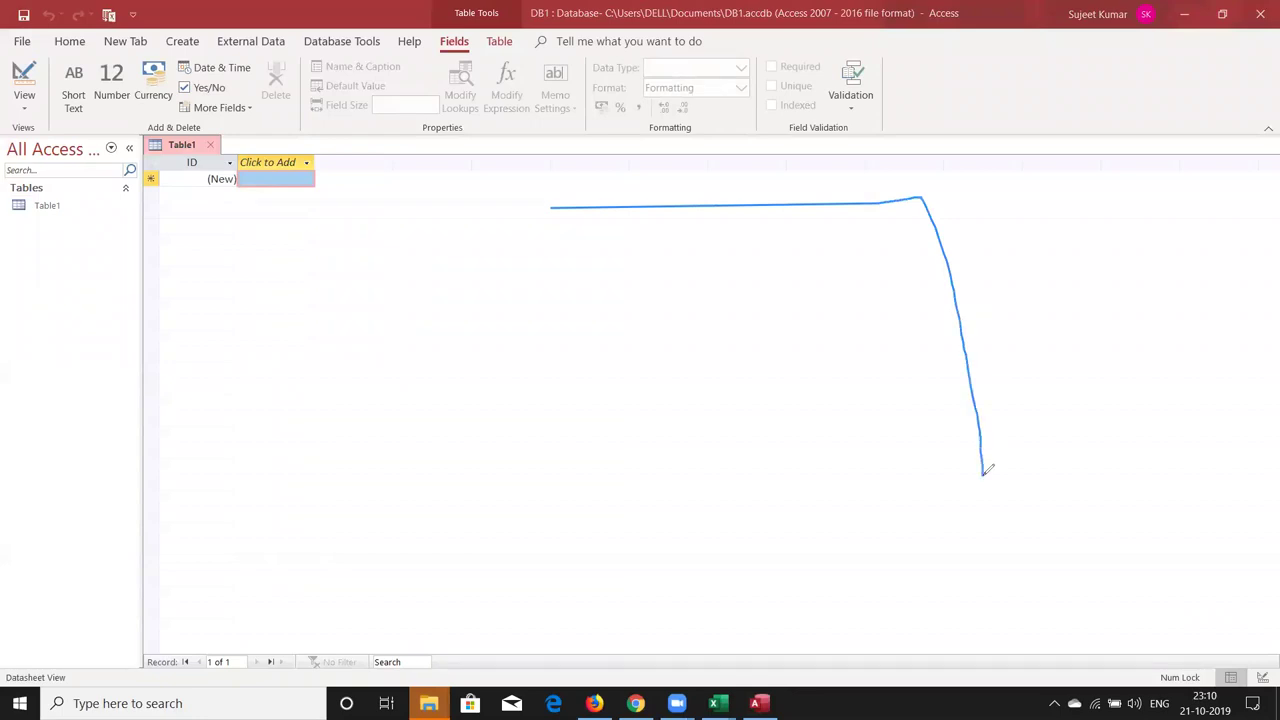
pyautogui.moveTo(658, 567)
pyautogui.mouseDown()
pyautogui.moveTo(586, 580)
pyautogui.moveTo(551, 400)
pyautogui.moveTo(556, 200)
pyautogui.mouseUp()
pyautogui.moveTo(645, 170)
pyautogui.mouseDown()
pyautogui.moveTo(643, 182)
pyautogui.moveTo(660, 181)
pyautogui.moveTo(669, 157)
pyautogui.moveTo(692, 170)
pyautogui.moveTo(710, 150)
pyautogui.moveTo(732, 164)
pyautogui.mouseUp()
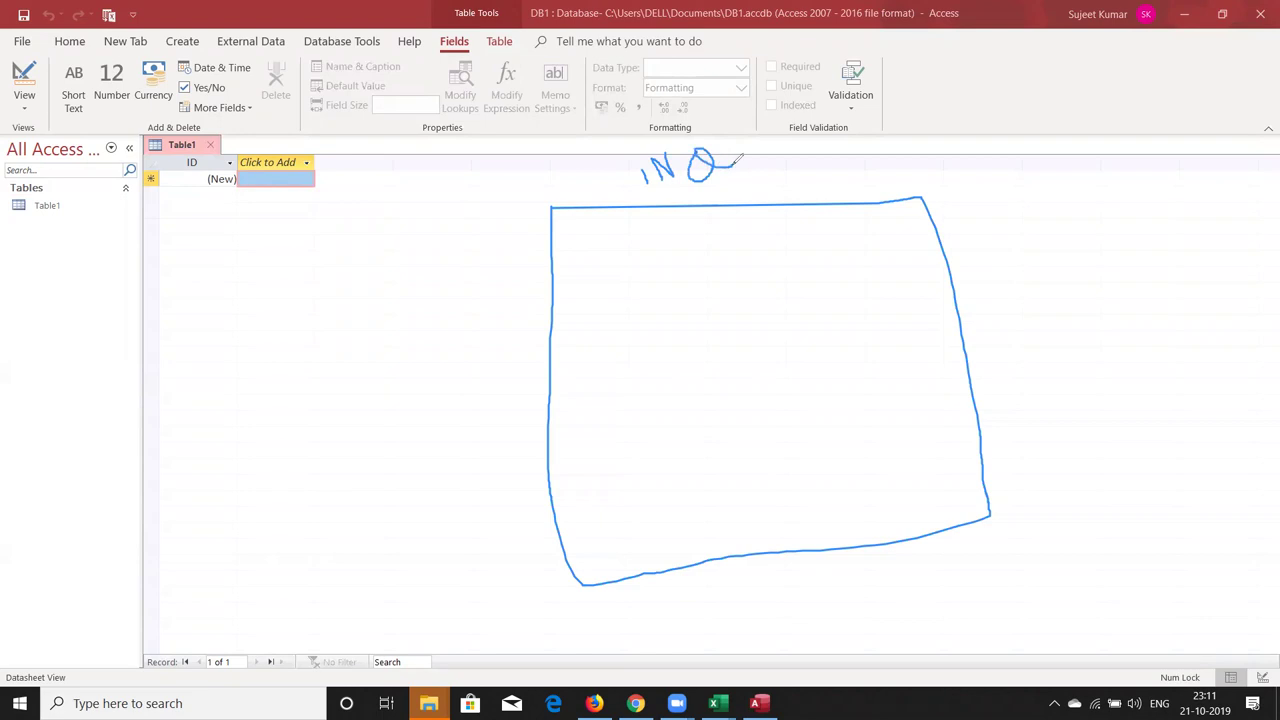
pyautogui.moveTo(588, 208); pyautogui.dragTo(631, 578)
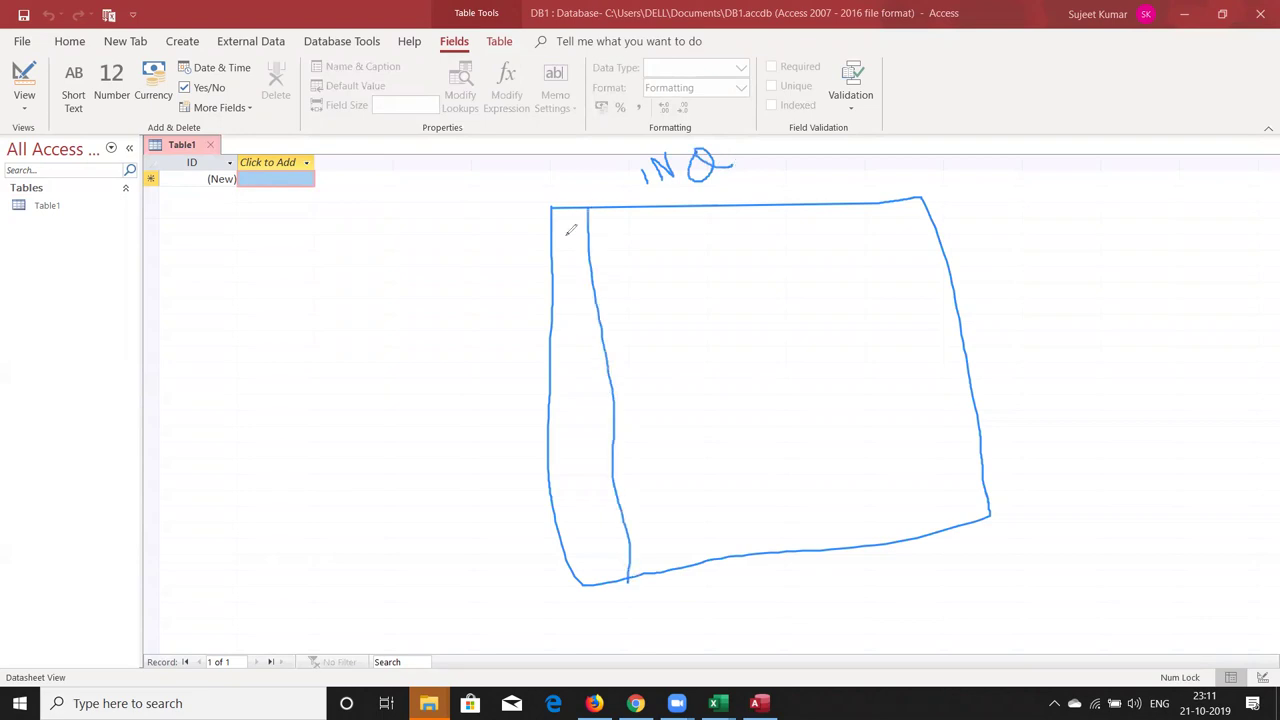
pyautogui.moveTo(552, 193)
pyautogui.mouseDown()
pyautogui.moveTo(546, 208)
pyautogui.moveTo(565, 211)
pyautogui.moveTo(575, 185)
pyautogui.mouseUp()
pyautogui.moveTo(646, 208); pyautogui.dragTo(695, 564)
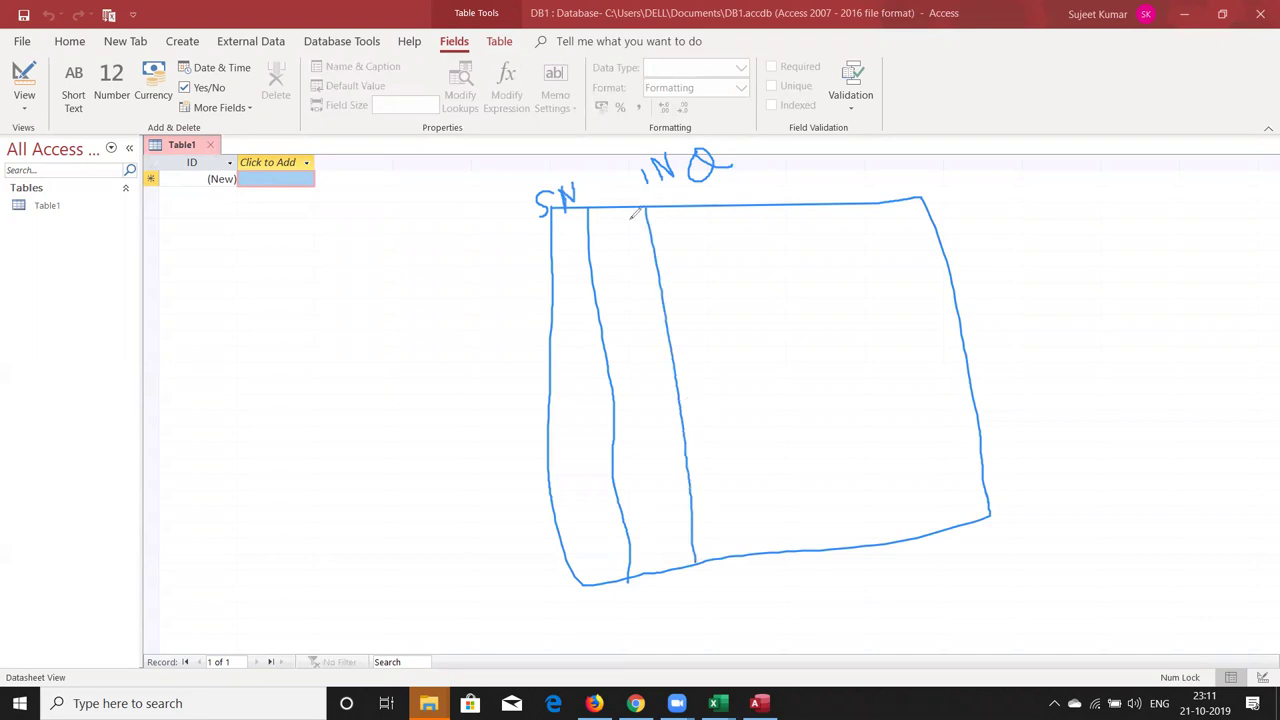
pyautogui.moveTo(714, 206); pyautogui.dragTo(787, 555)
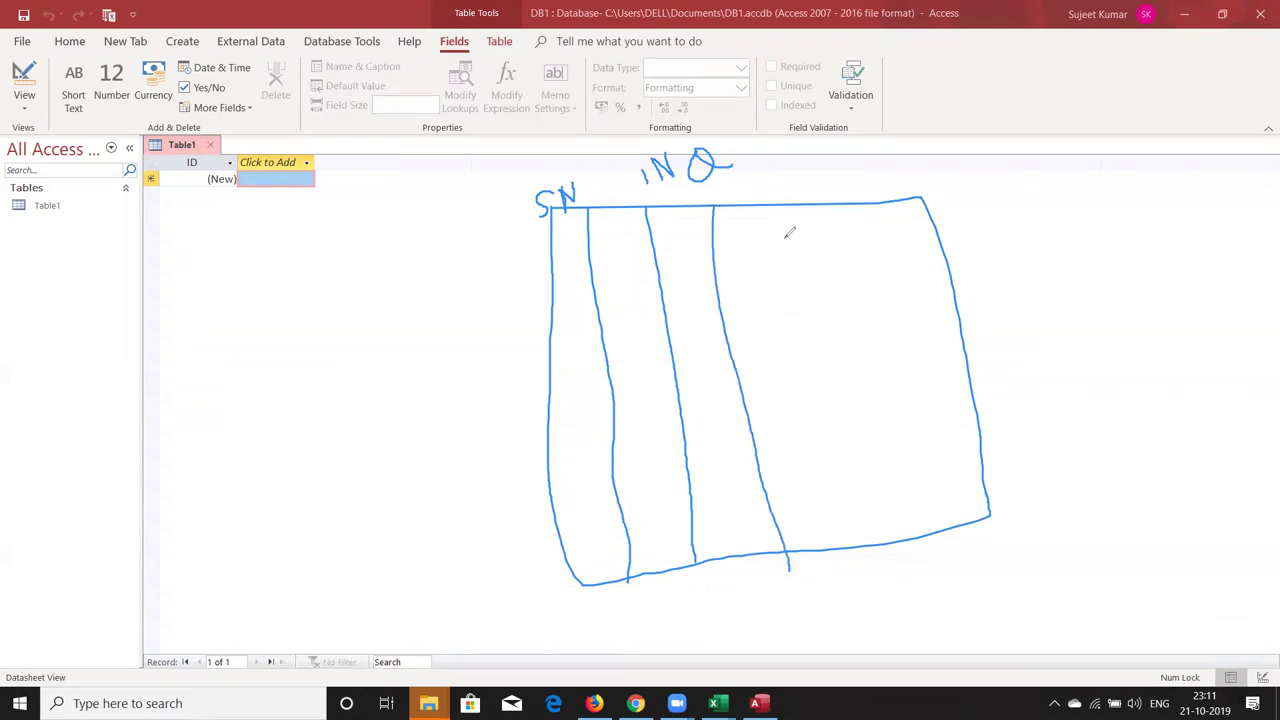
pyautogui.moveTo(783, 206); pyautogui.dragTo(846, 540)
pyautogui.moveTo(840, 206); pyautogui.dragTo(926, 535)
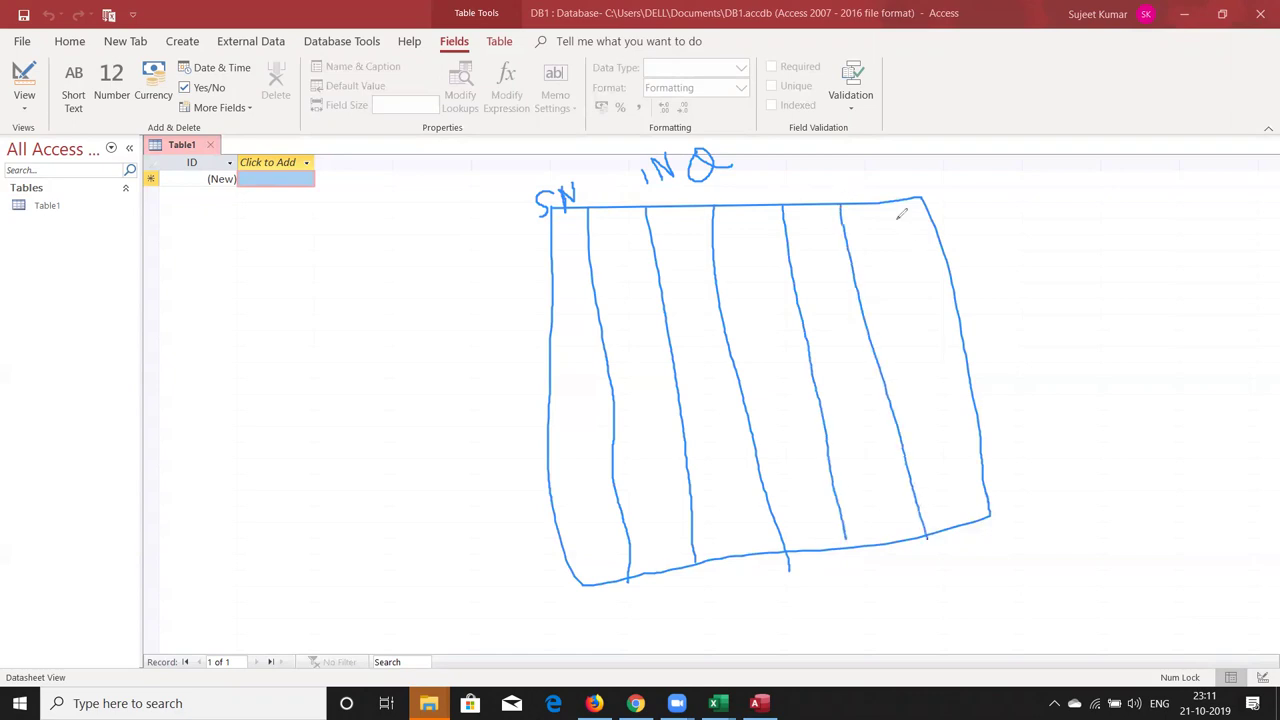
pyautogui.moveTo(882, 202); pyautogui.dragTo(975, 512)
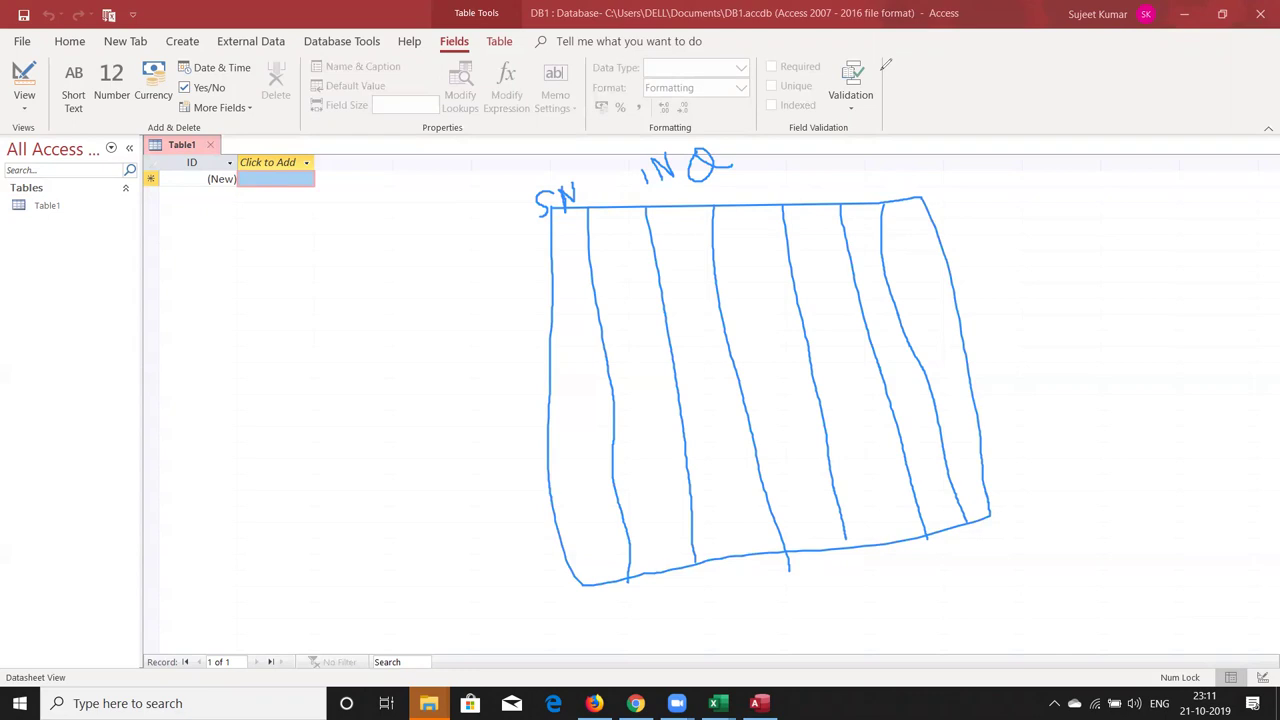
# Step: Switch Table1 to Design View, saving it as INQ
pyautogui.press('e')
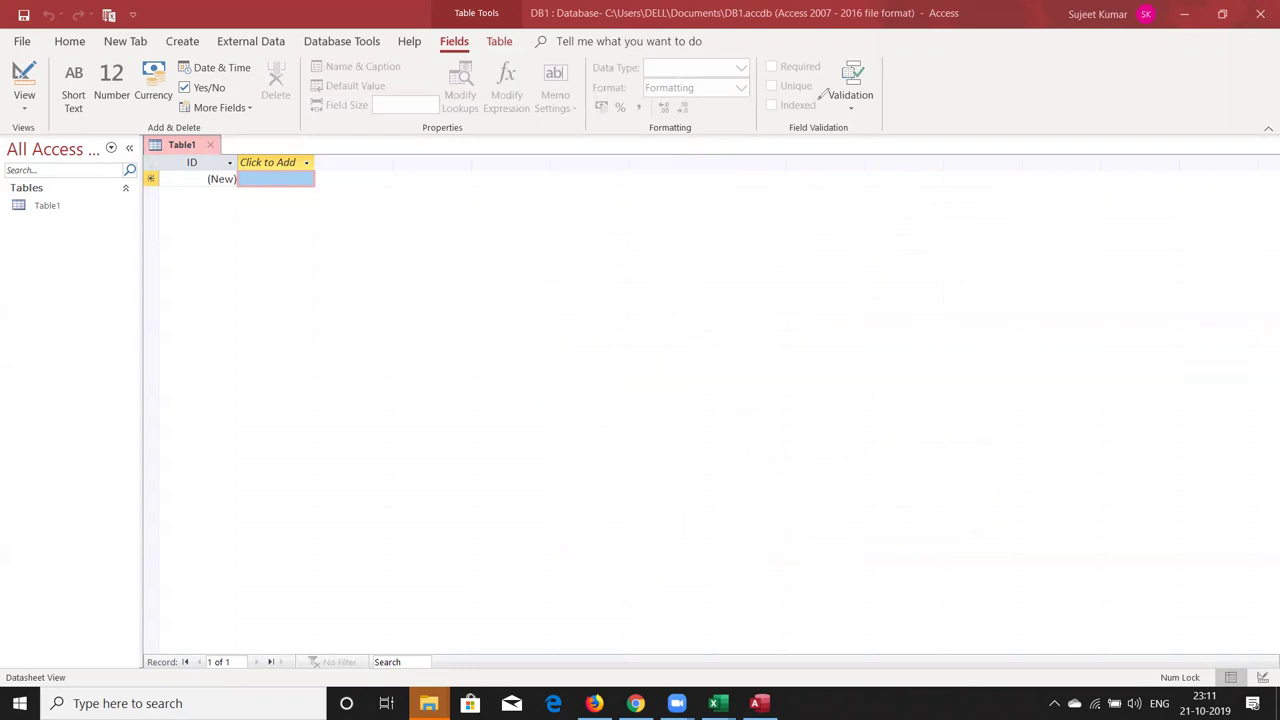
pyautogui.click(81, 209)
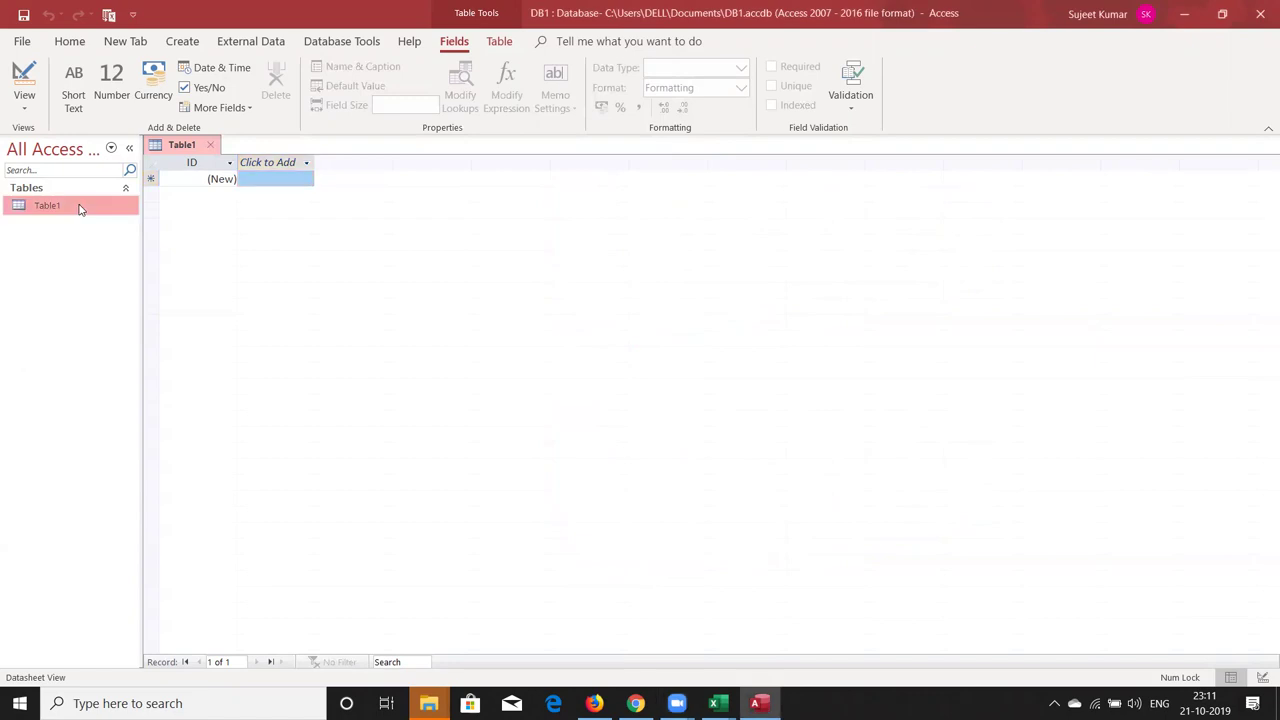
pyautogui.rightClick(81, 209)
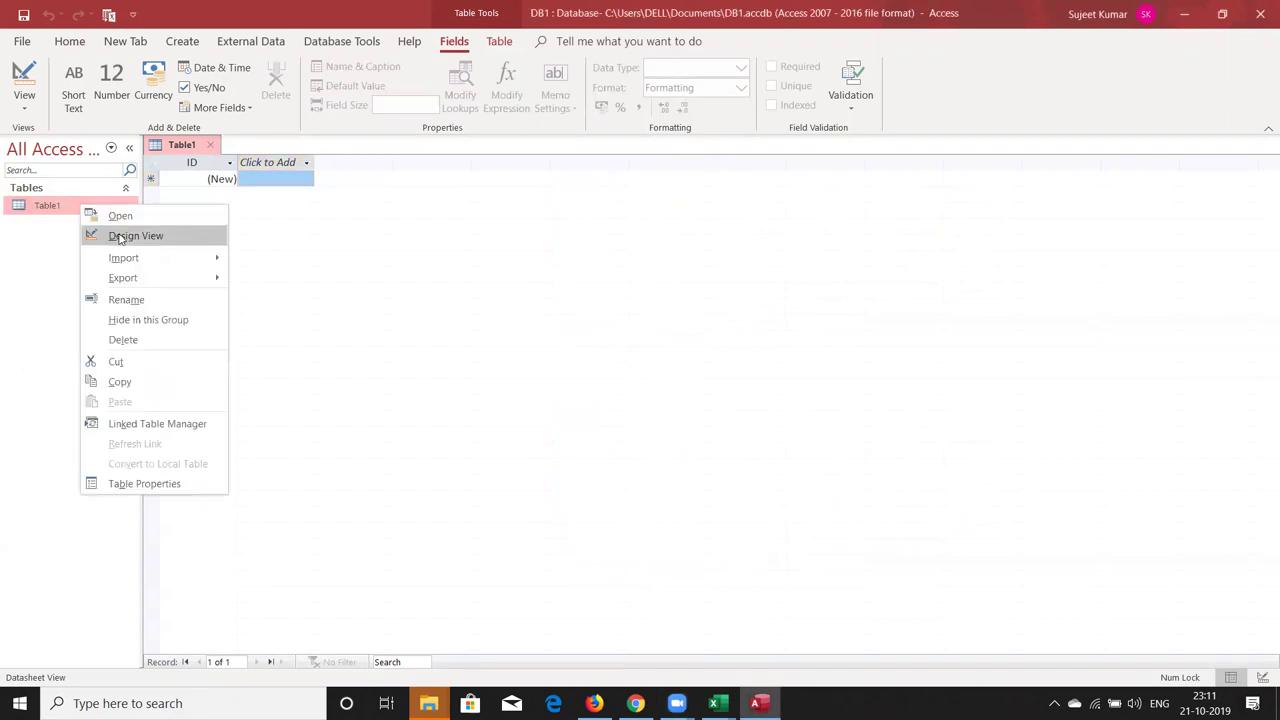
pyautogui.click(118, 238)
pyautogui.write('INQ')
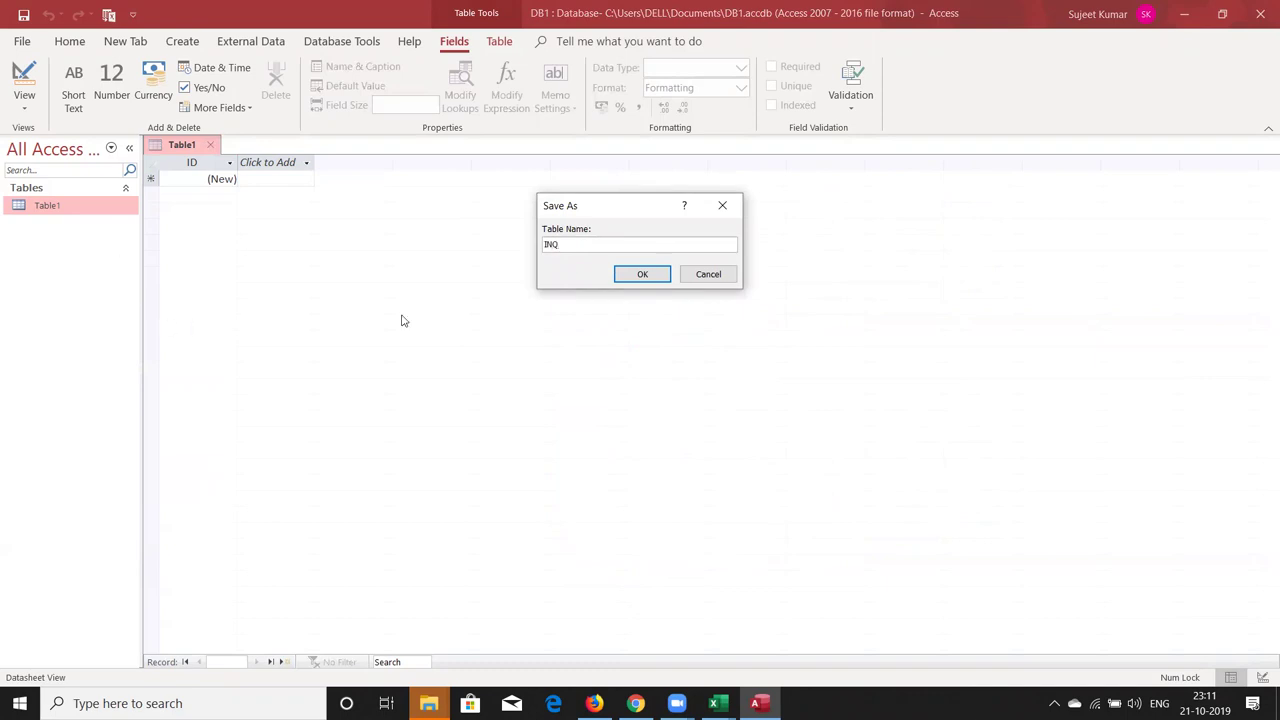
pyautogui.click(622, 277)
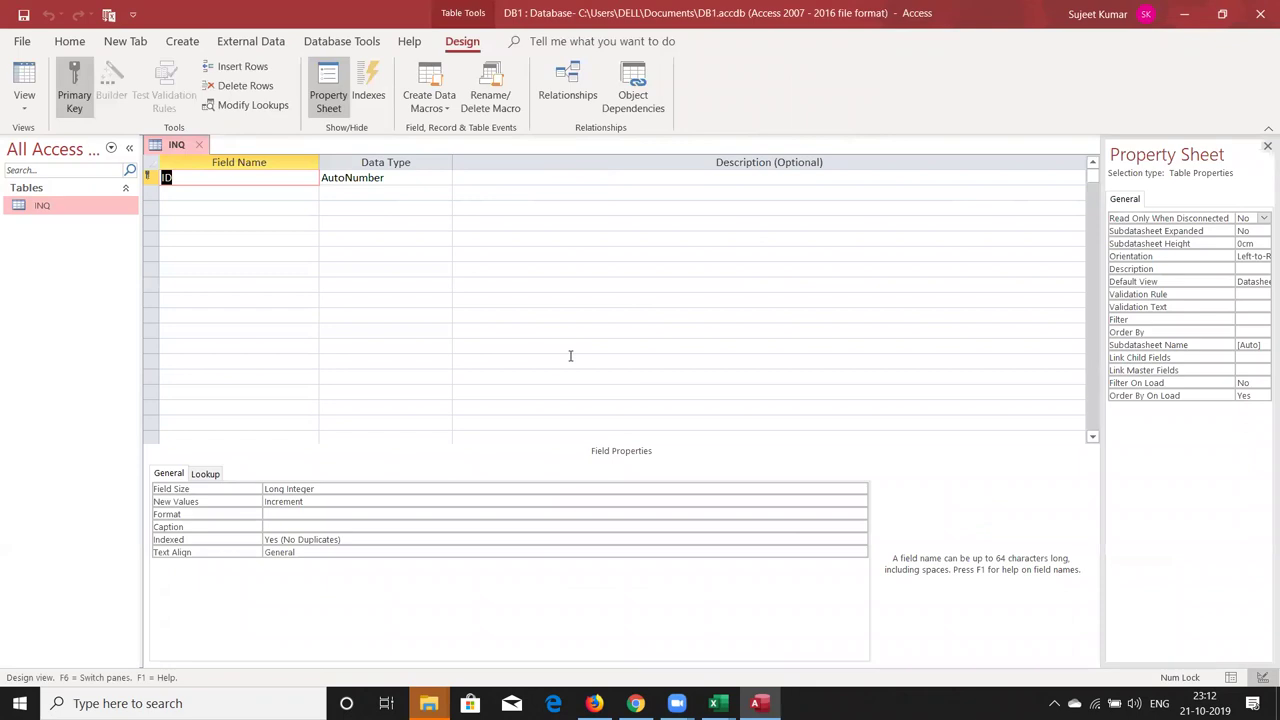
# Step: Enter Name as the second field below ID, which triggers the reserved-word warning
pyautogui.press('Tab')
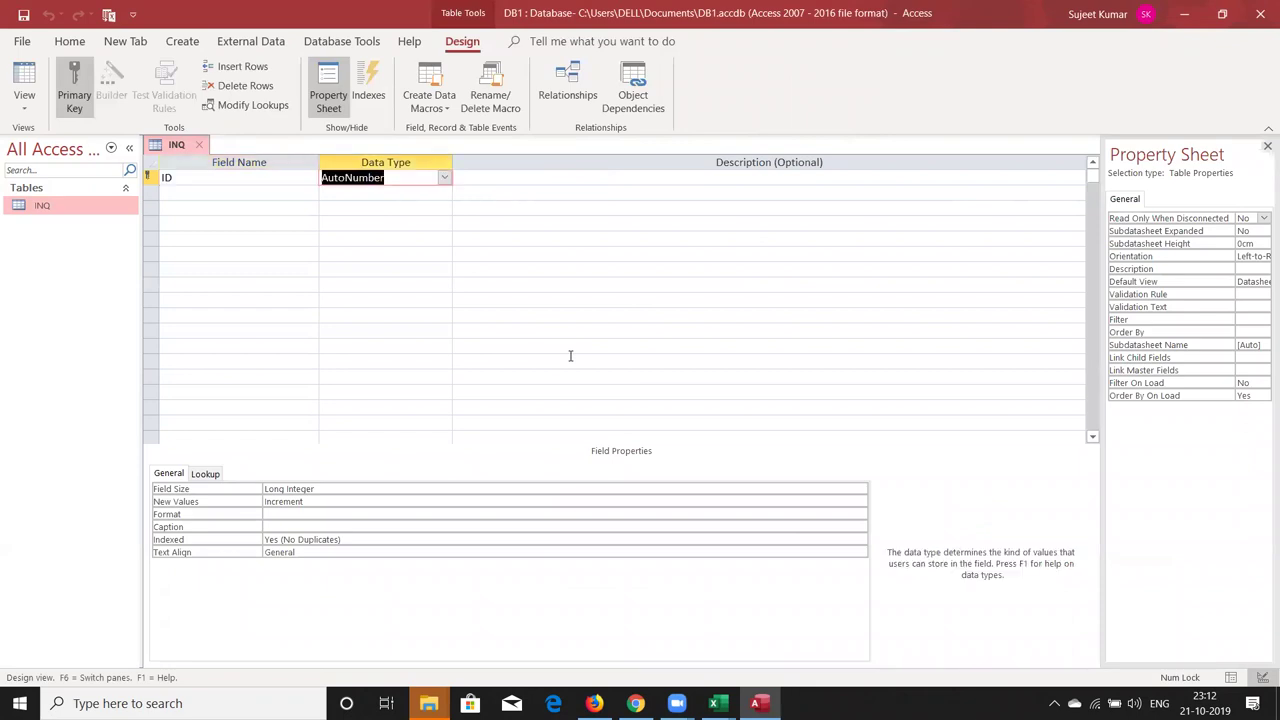
pyautogui.hotkey('shift', 'Tab')
pyautogui.press('Tab')
pyautogui.press('Tab')
pyautogui.press('Tab')
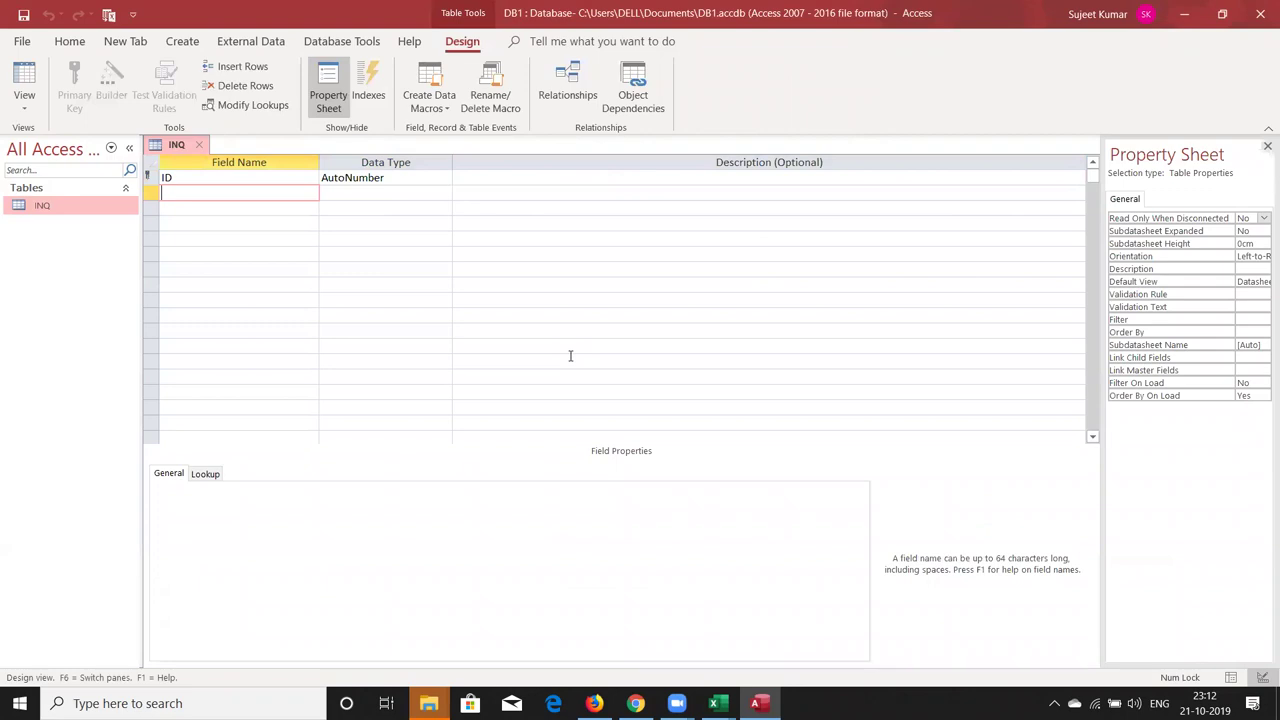
pyautogui.write('N')
pyautogui.write('ame')
pyautogui.press('Tab')
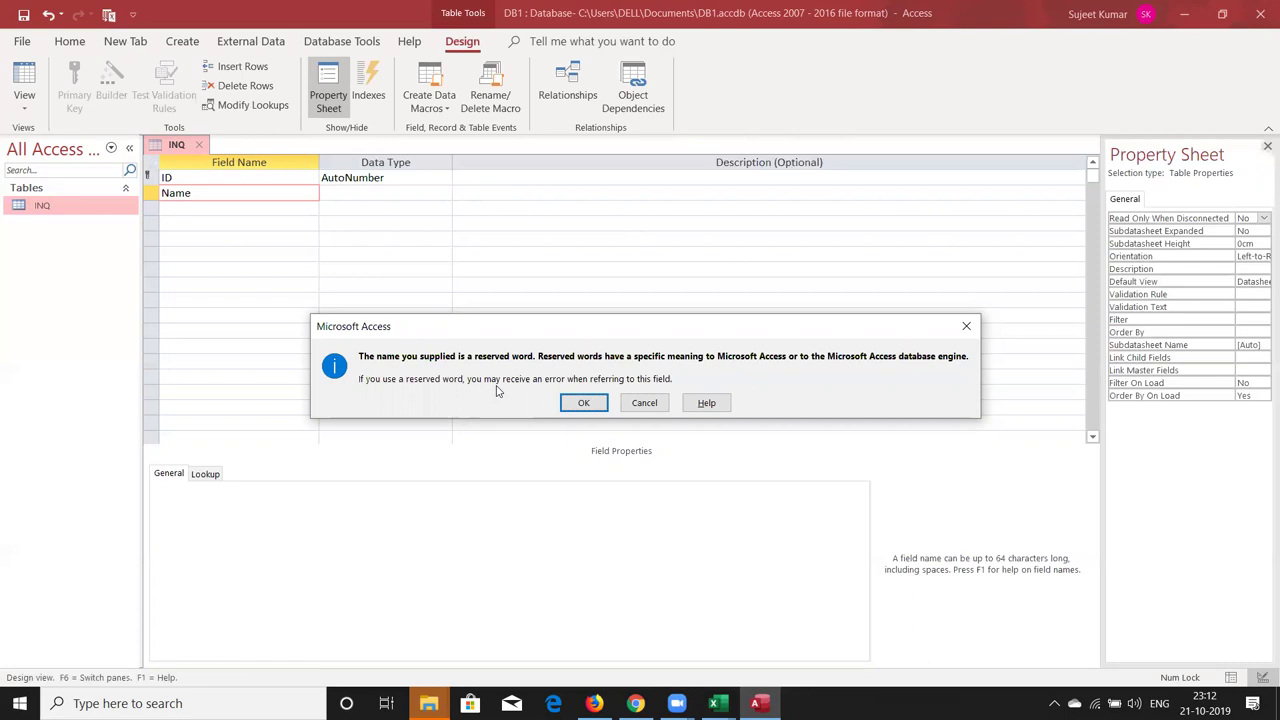
# Step: Dismiss the warning and rename the second field to CName, keeping Short Text
pyautogui.press('Return')
pyautogui.press('BackSpace')
pyautogui.press('BackSpace')
pyautogui.press('BackSpace')
pyautogui.press('BackSpace')
pyautogui.write('C')
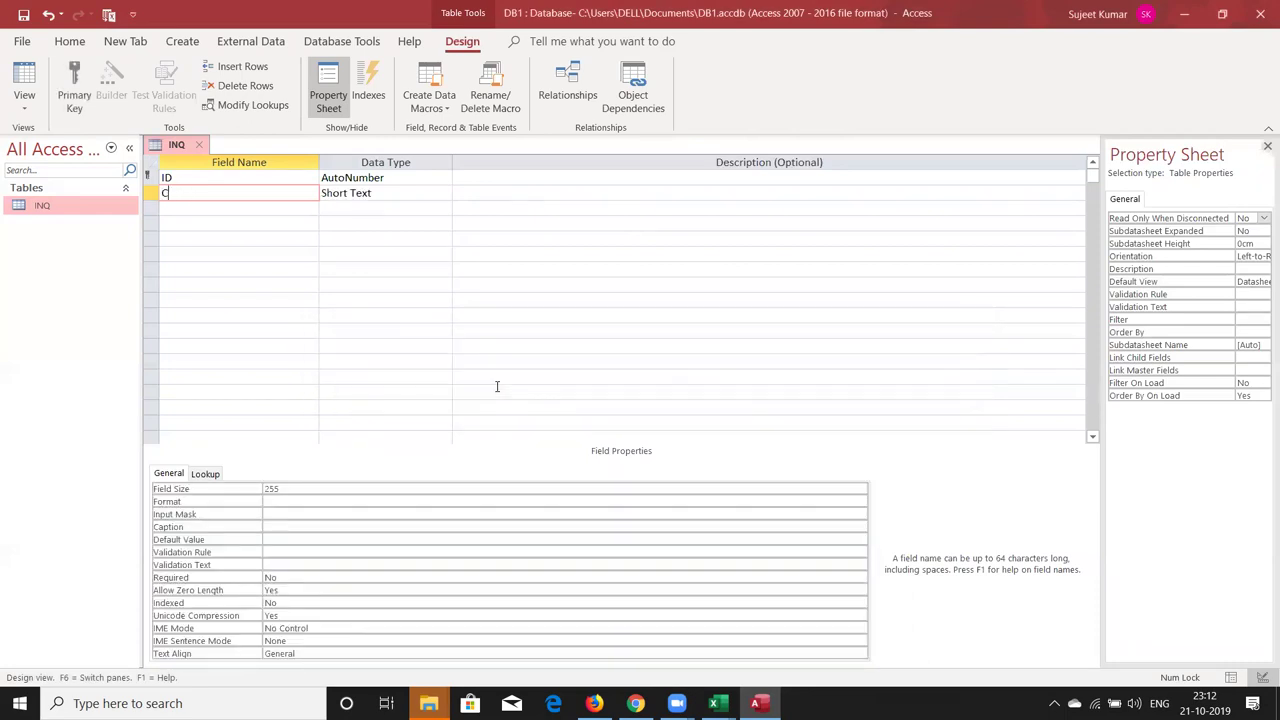
pyautogui.write('Name')
pyautogui.press('Tab')
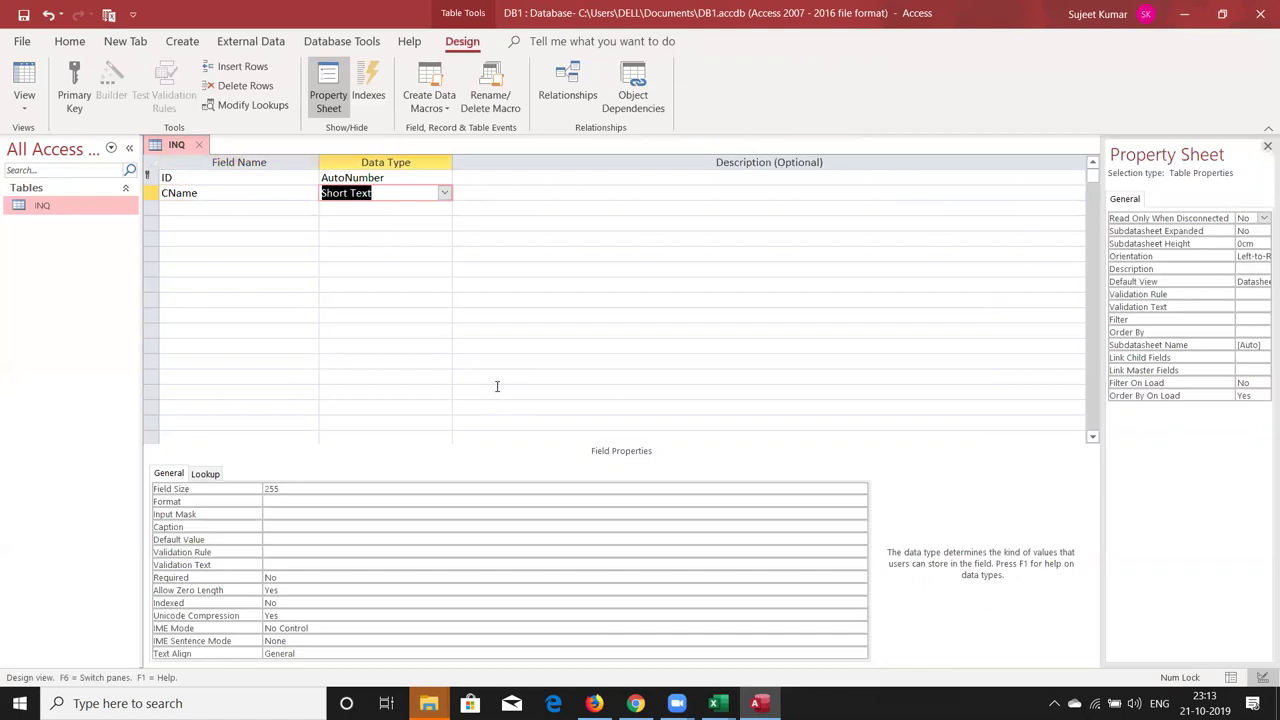
# Step: Name the third field CDate after Date is rejected as a reserved word
pyautogui.hotkey('shift', 'Tab')
pyautogui.press('Tab')
pyautogui.click(308, 211)
pyautogui.write('CDa')
pyautogui.press('BackSpace')
pyautogui.press('BackSpace')
pyautogui.press('BackSpace')
pyautogui.write('Date')
pyautogui.press('Tab')
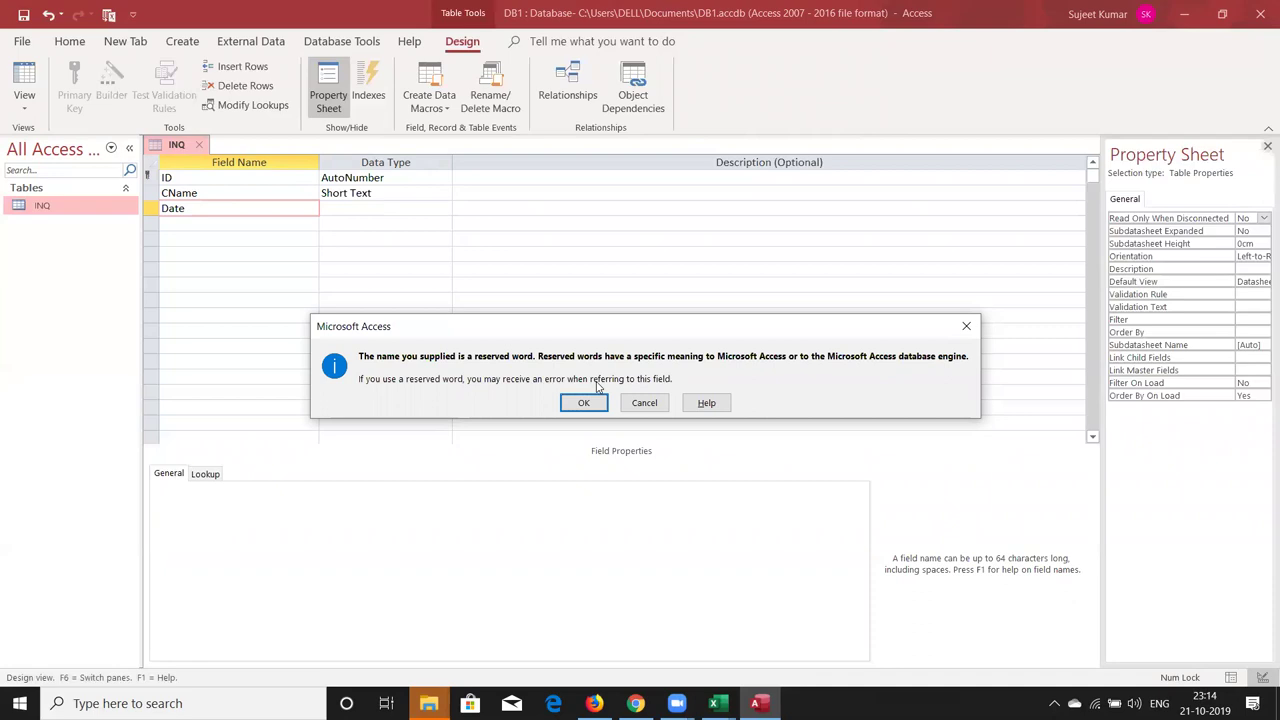
pyautogui.press('Return')
pyautogui.press('BackSpace')
pyautogui.press('BackSpace')
pyautogui.press('BackSpace')
pyautogui.press('BackSpace')
pyautogui.write('CDate')
pyautogui.press('Tab')
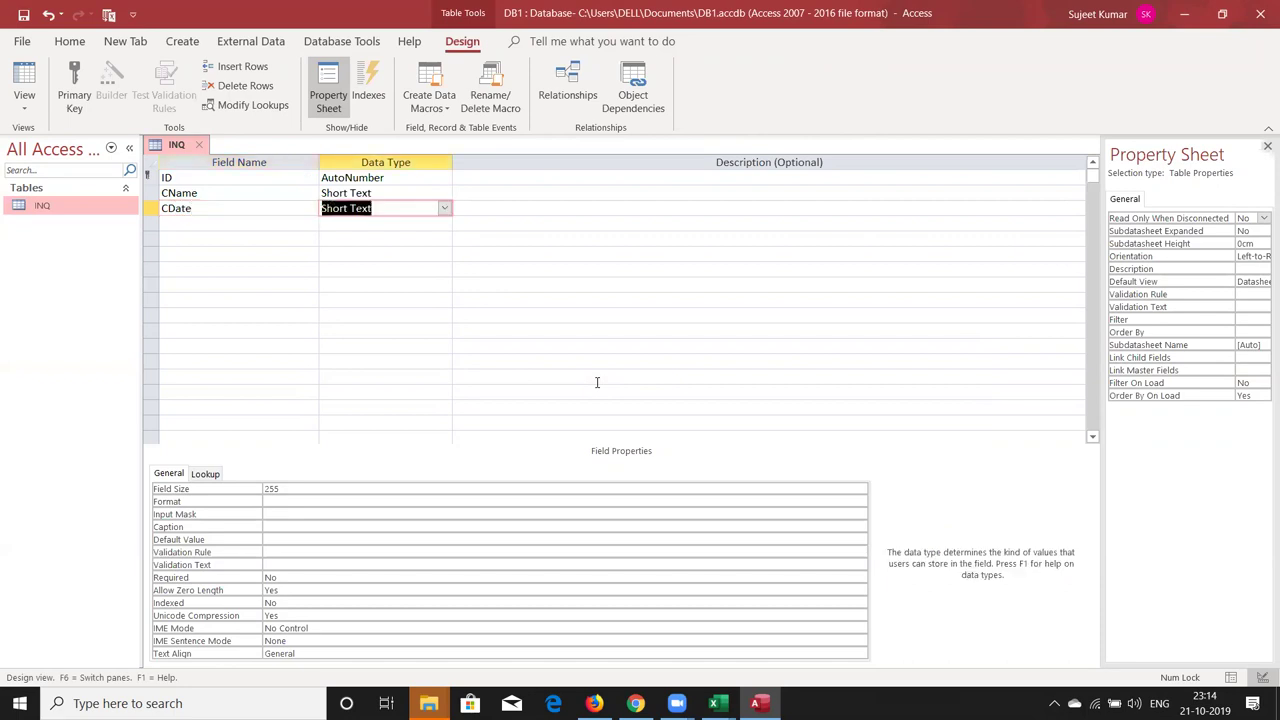
# Step: Make CDate a Date/Time field with the description 'Calling Date'
pyautogui.write('D')
pyautogui.press('Tab')
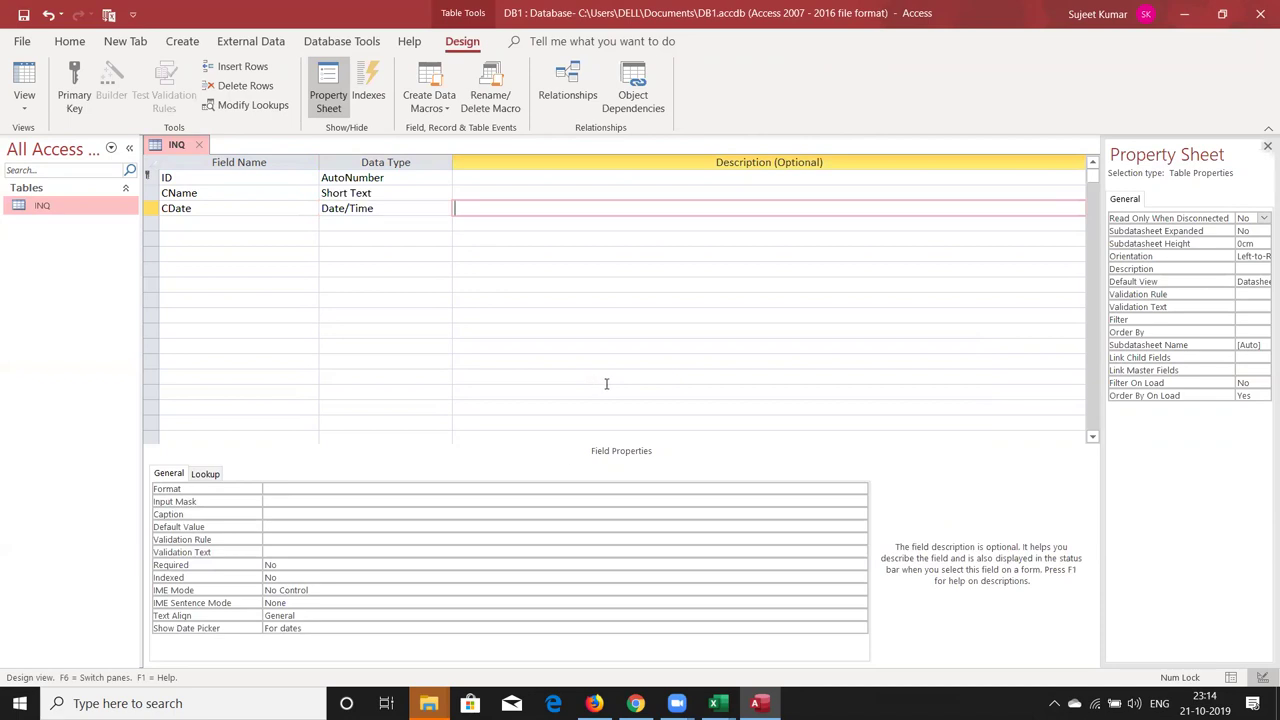
pyautogui.click(430, 212)
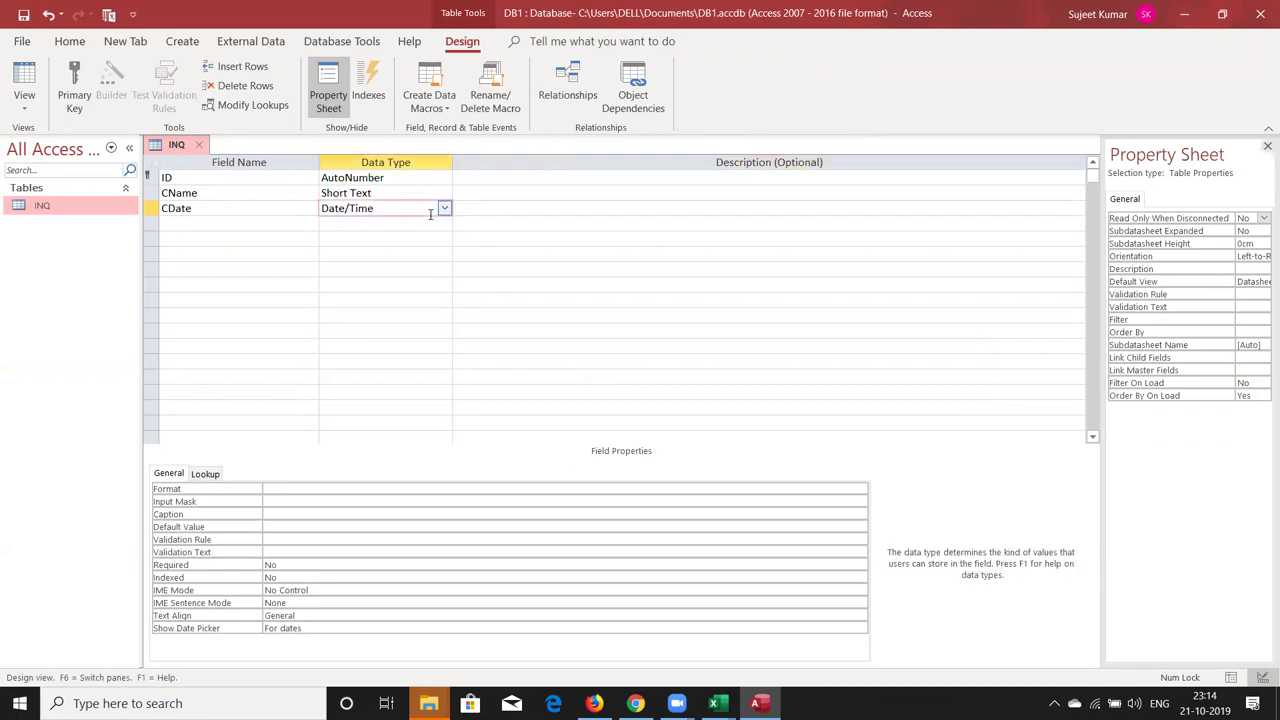
pyautogui.press('Tab')
pyautogui.write('Calling Date')
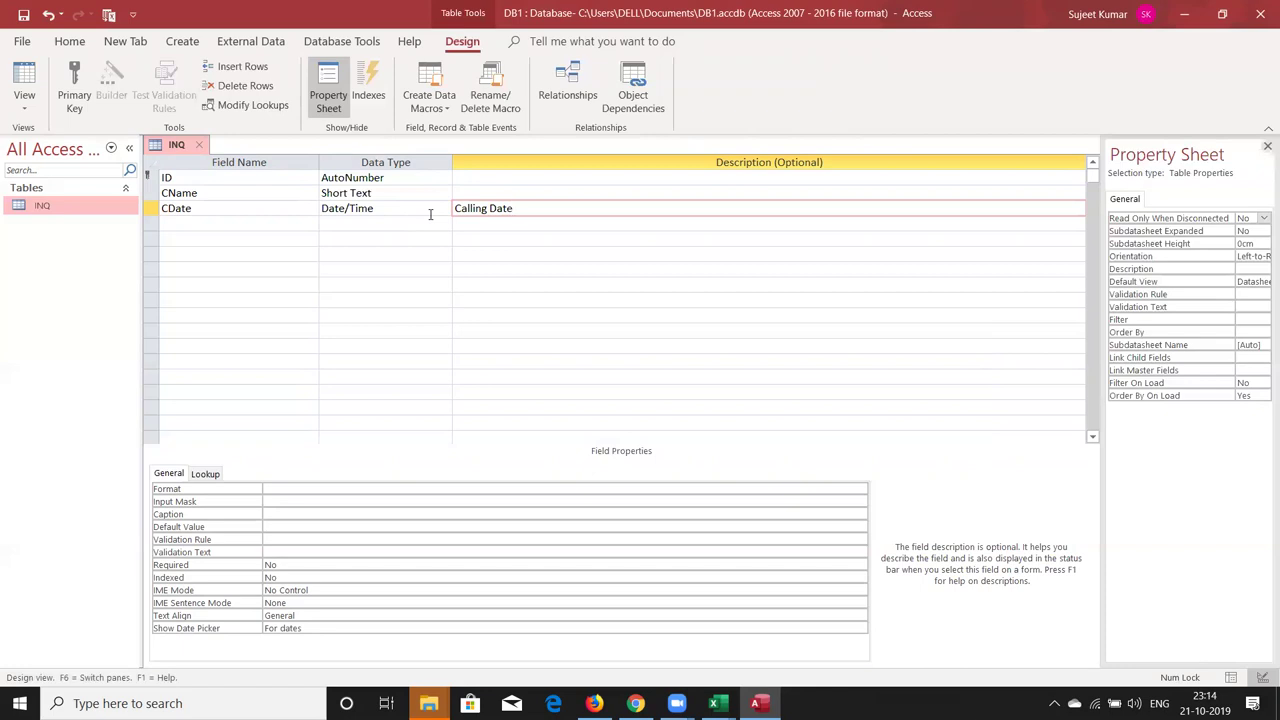
pyautogui.press('Return')
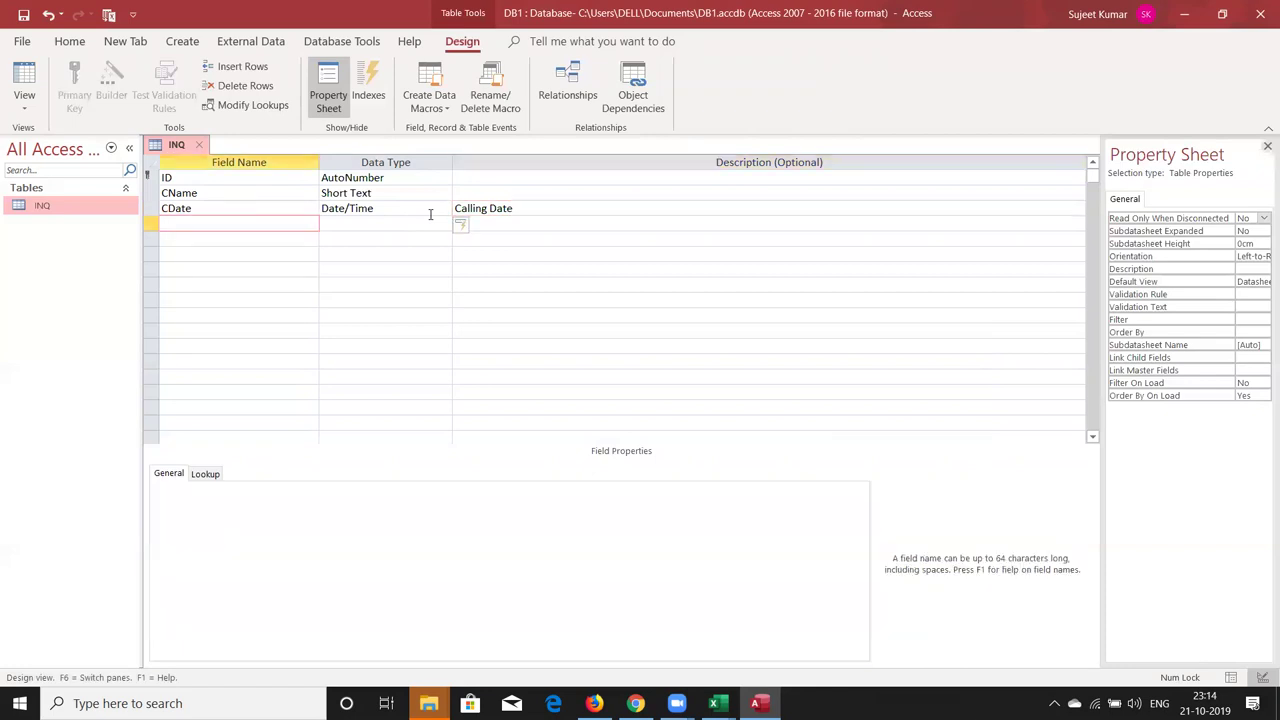
# Step: Add a Mobile field and check its data type options
pyautogui.write('Mobu')
pyautogui.press('BackSpace')
pyautogui.write('ile')
pyautogui.press('Tab')
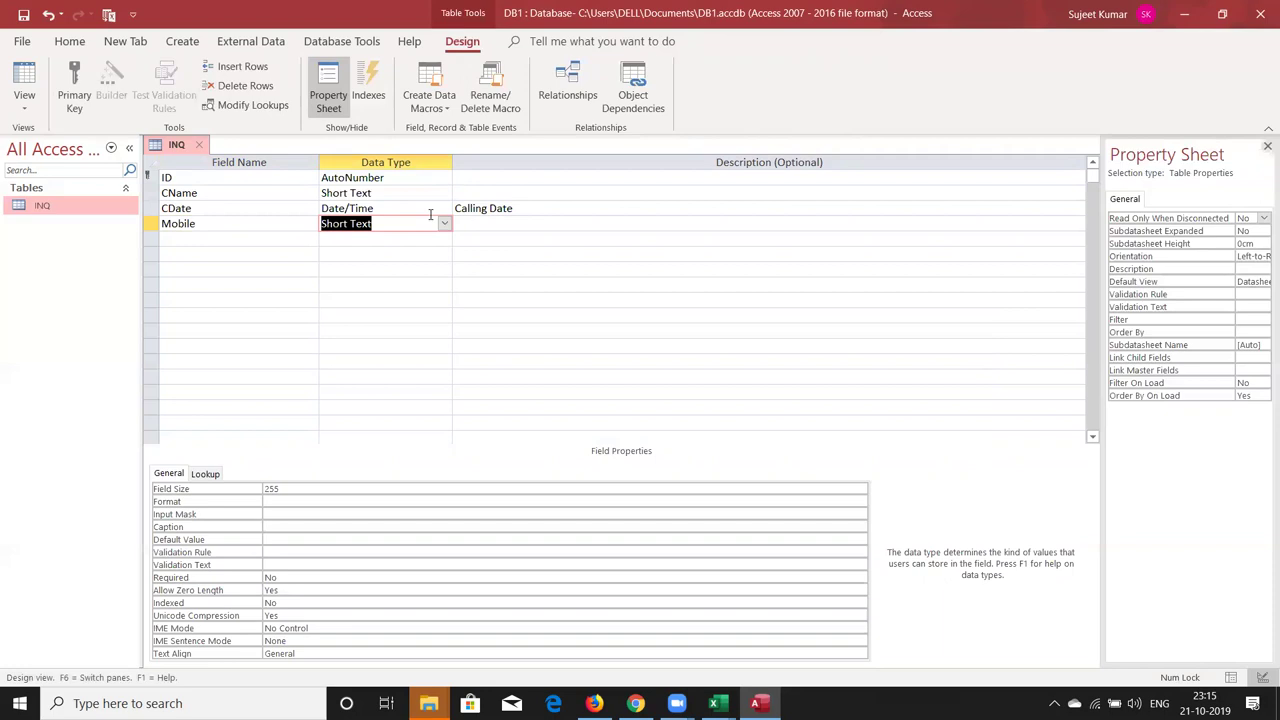
pyautogui.press('Tab')
pyautogui.press('Tab')
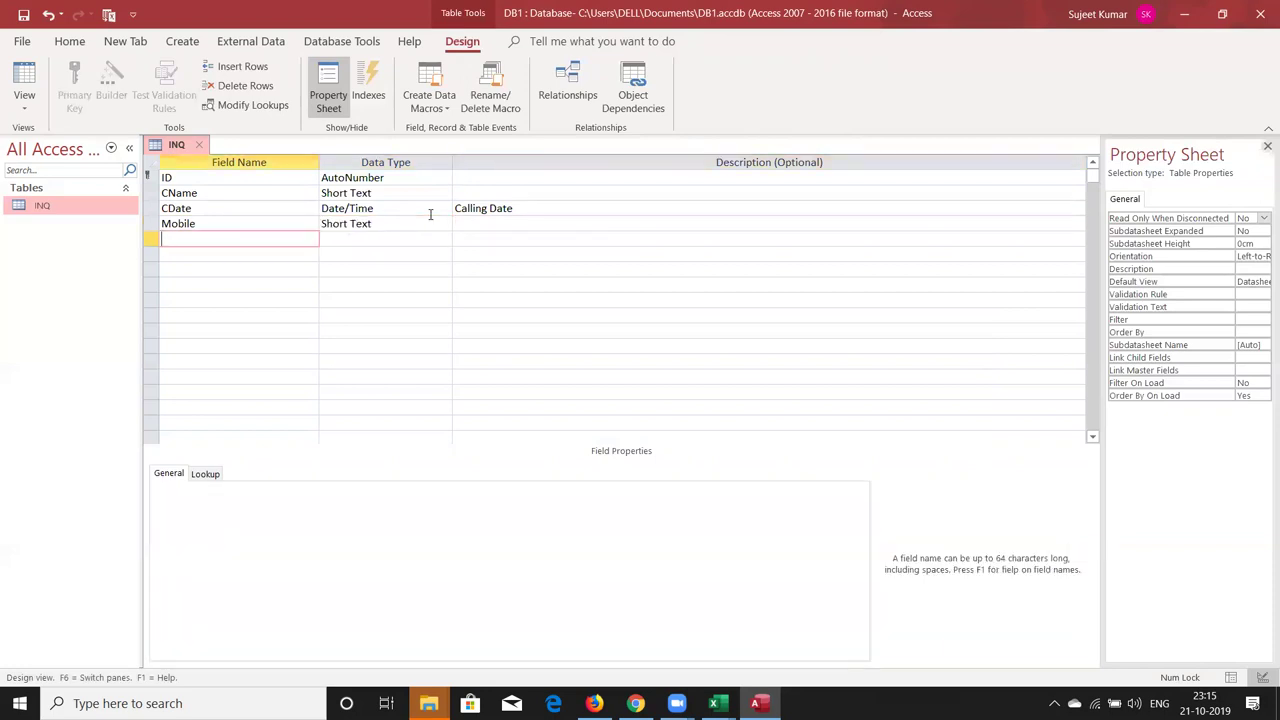
pyautogui.click(430, 213)
pyautogui.click(418, 228)
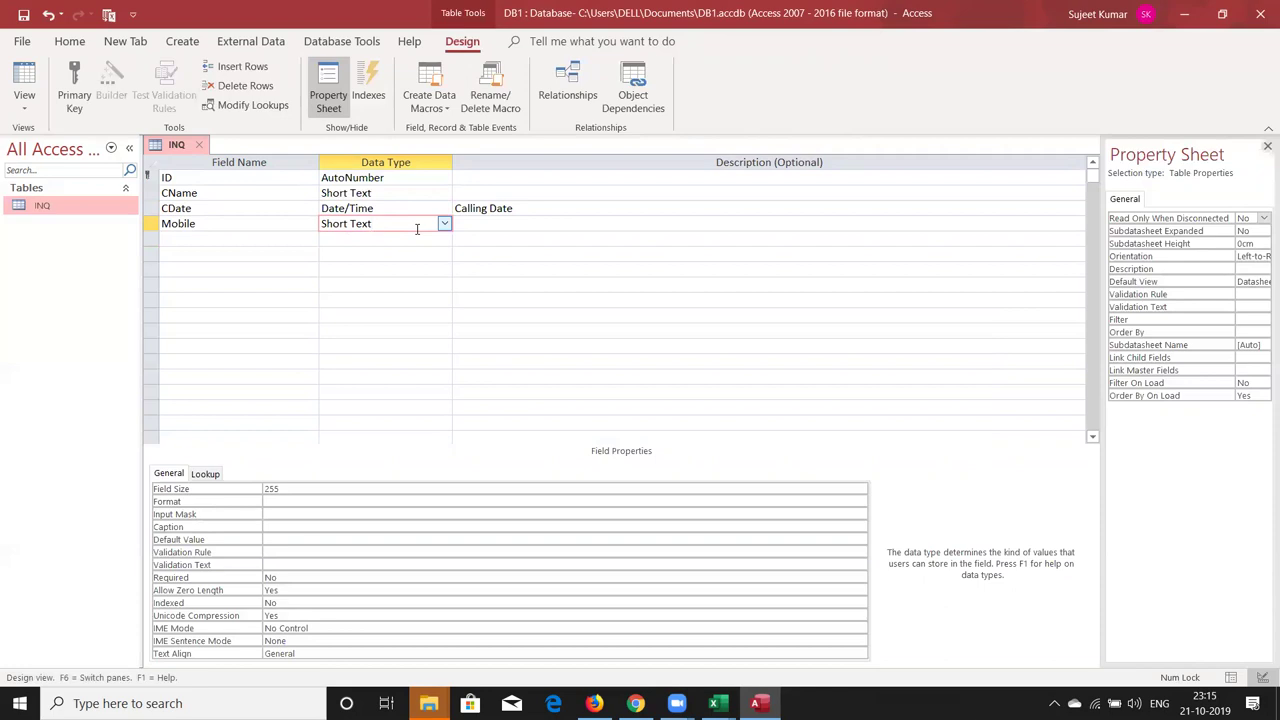
# Step: Add Emial, City and Course fields as Short Text
pyautogui.click(285, 241)
pyautogui.write('Emial')
pyautogui.press('Tab')
pyautogui.press('Tab')
pyautogui.press('Tab')
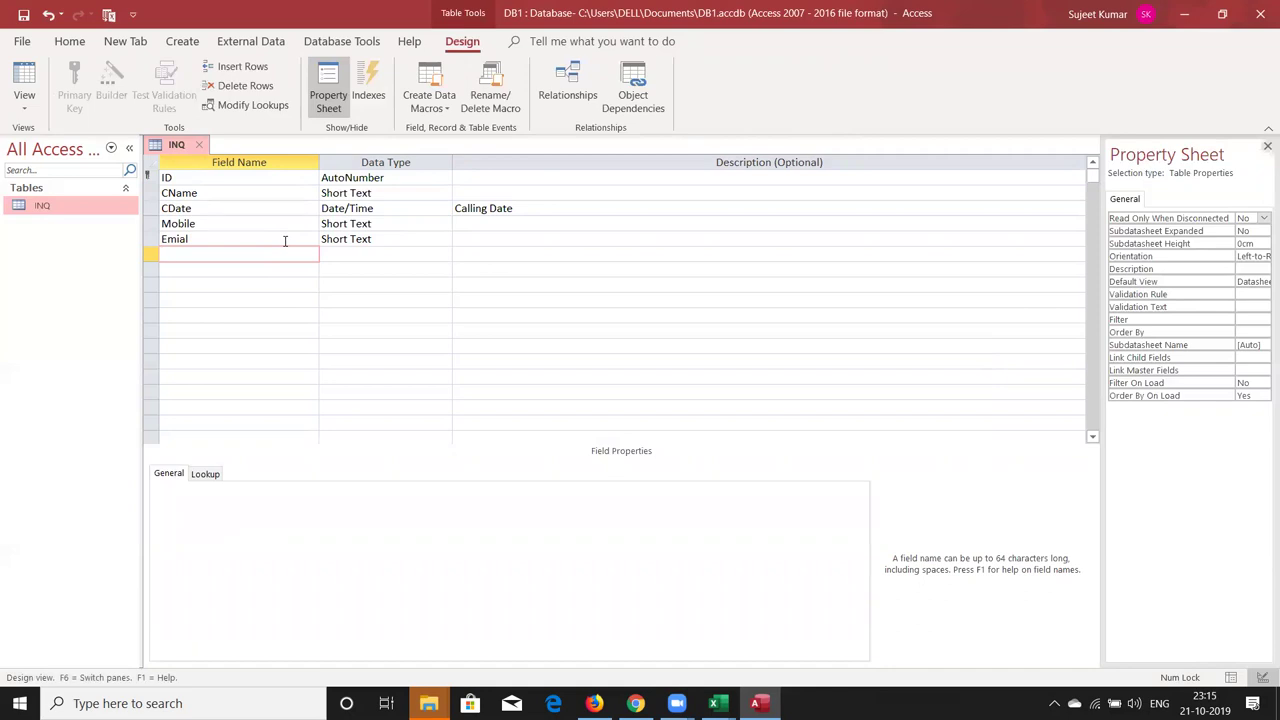
pyautogui.write('City')
pyautogui.press('Tab')
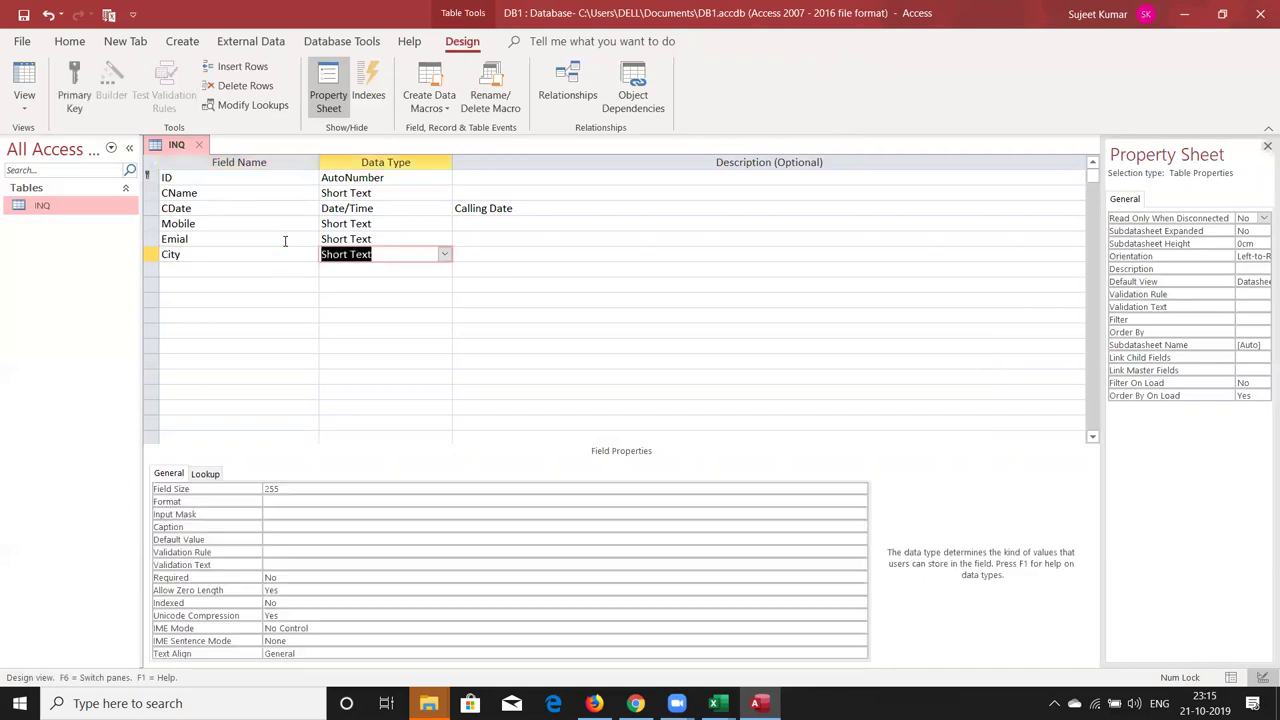
pyautogui.press('Tab')
pyautogui.press('Tab')
pyautogui.write('Course')
pyautogui.press('Tab')
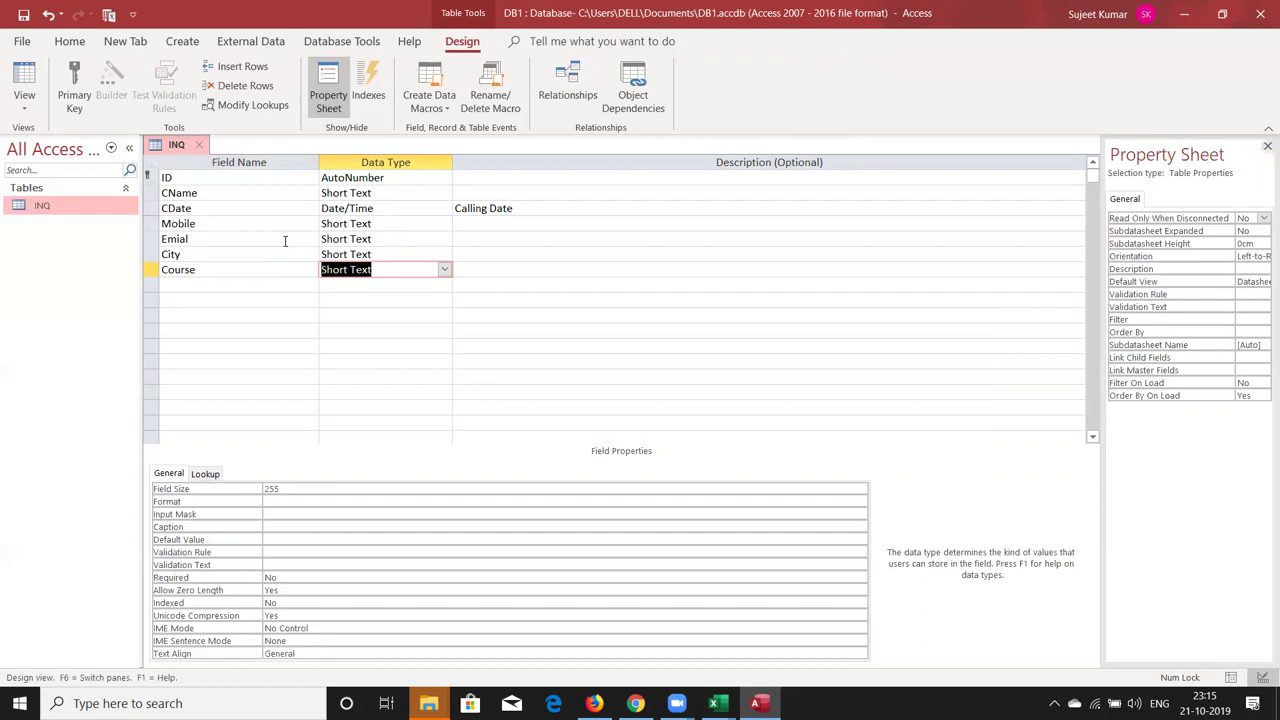
# Step: Choose Lookup Wizard as Course's data type and accept the security notice
pyautogui.click(445, 272)
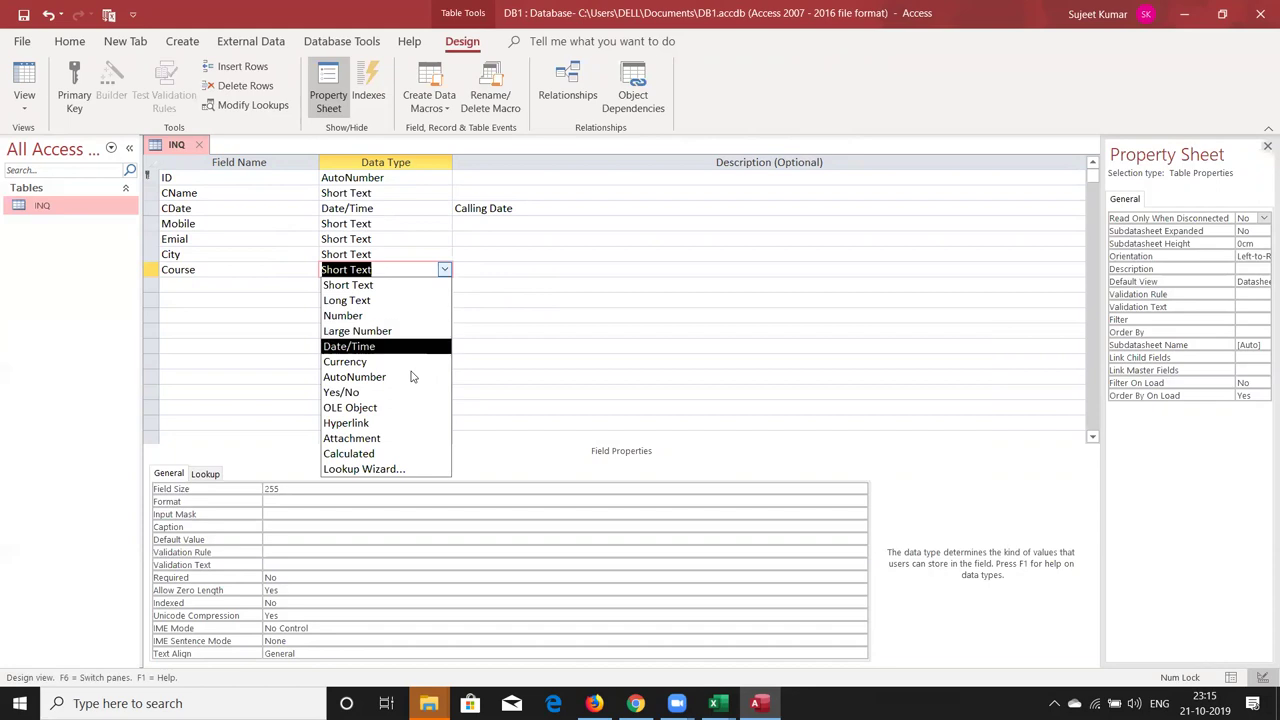
pyautogui.click(379, 470)
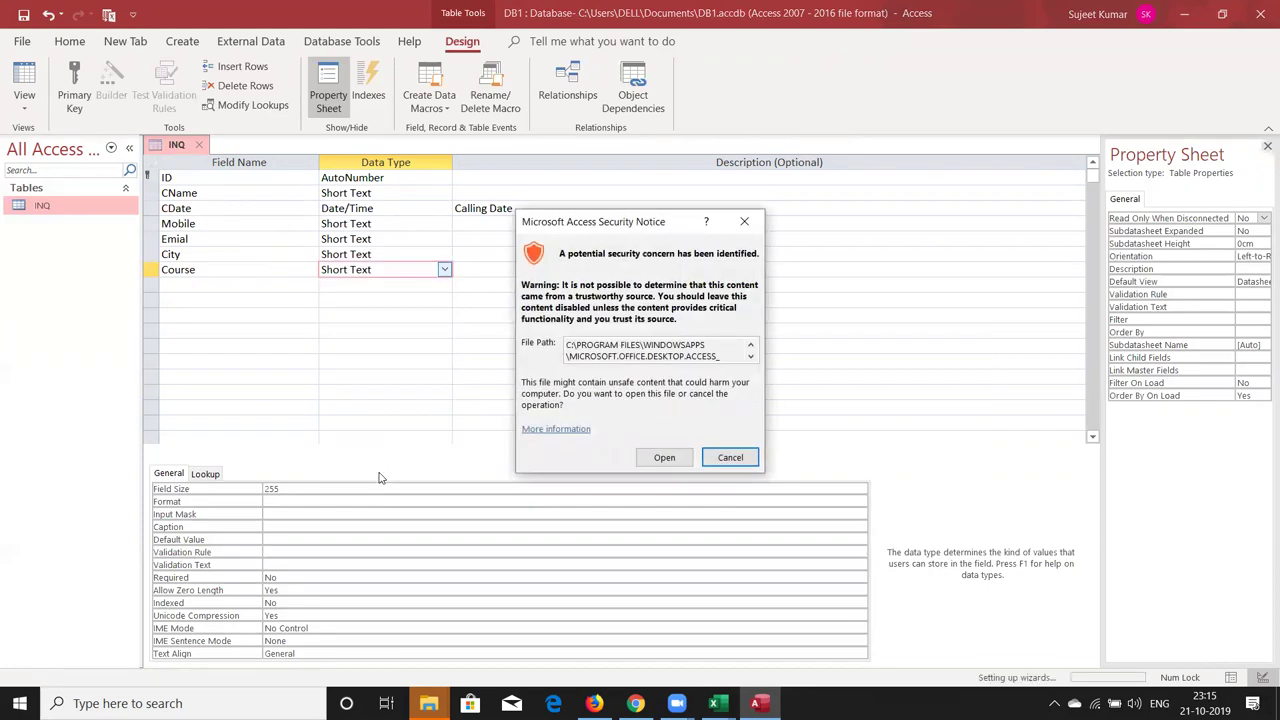
pyautogui.click(662, 457)
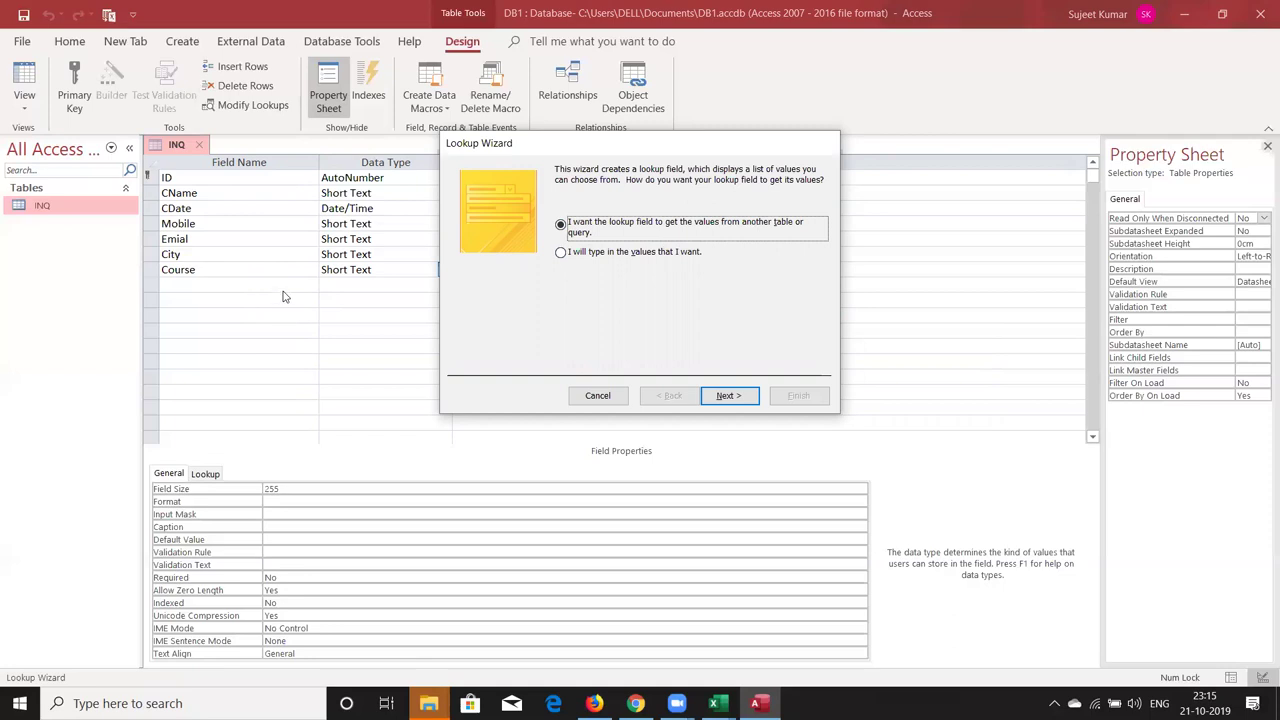
# Step: Choose to type lookup values and enter MIS, VBA and Excel
pyautogui.click(590, 252)
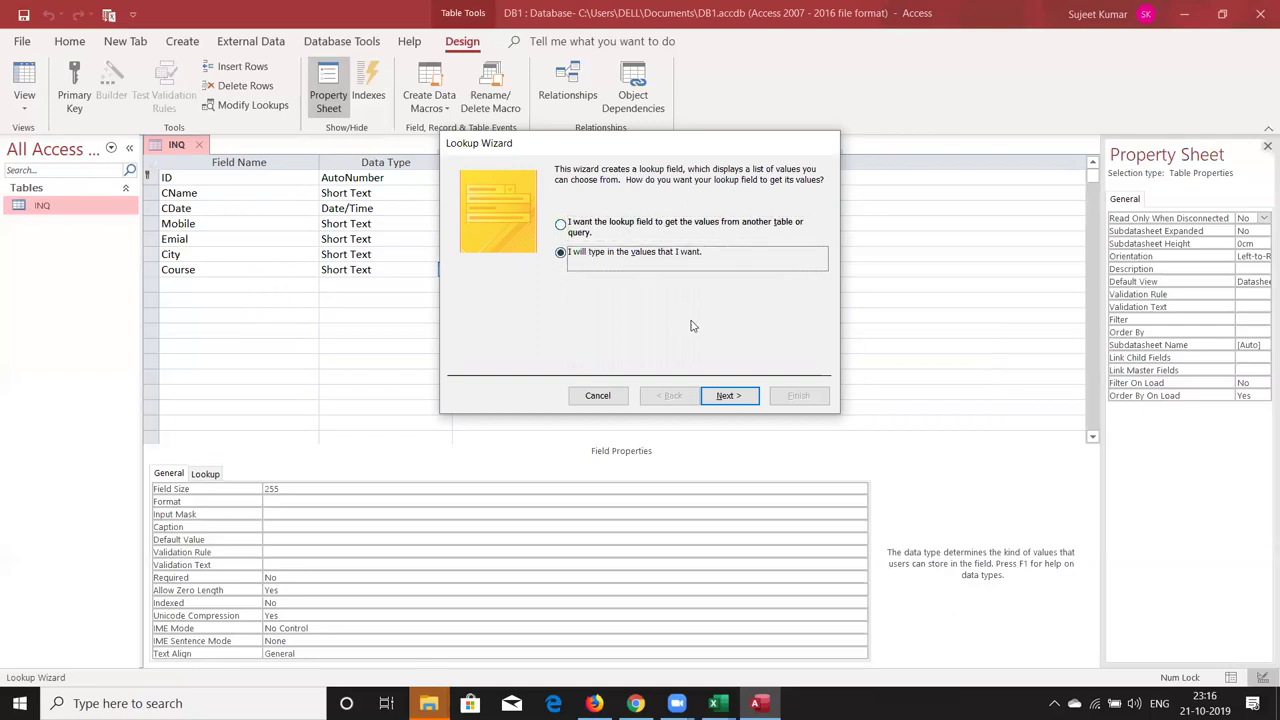
pyautogui.click(738, 396)
pyautogui.click(503, 272)
pyautogui.write('MIS')
pyautogui.press('Tab')
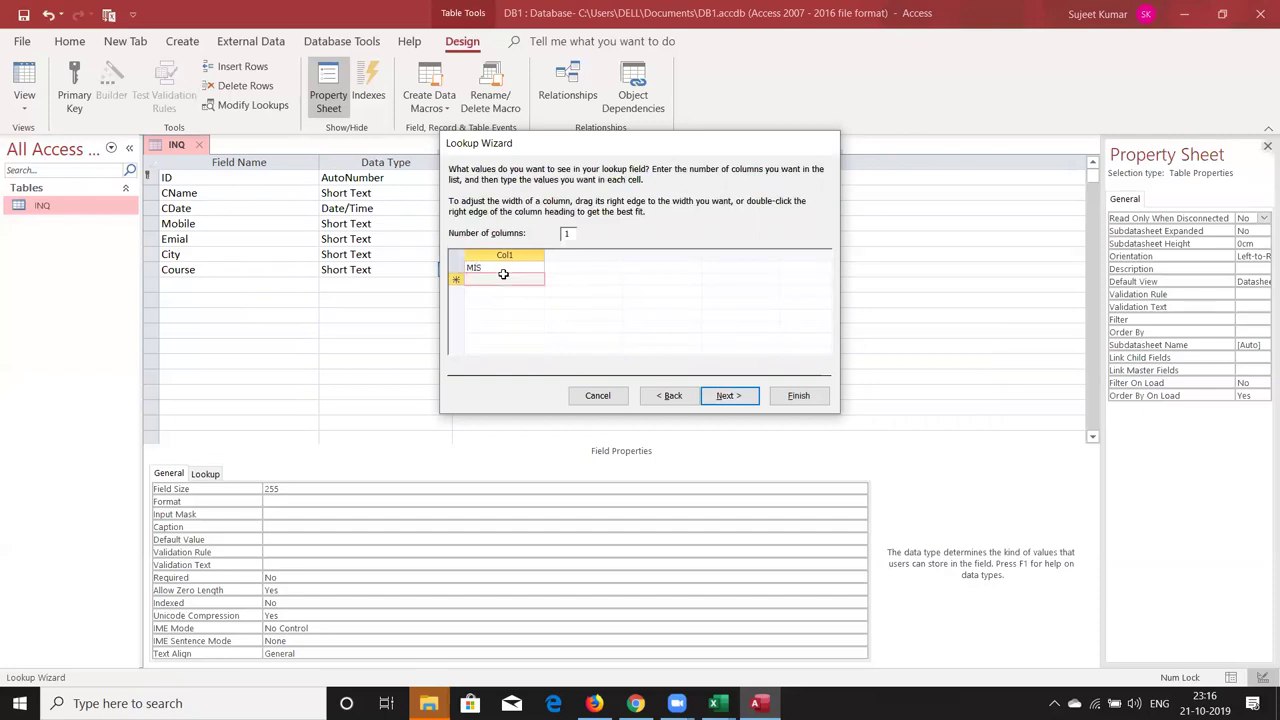
pyautogui.write('VBA')
pyautogui.press('Tab')
pyautogui.write('Excel')
pyautogui.press('Tab')
# Step: Add Access and SQL to the list and finish the Course lookup
pyautogui.write('Access')
pyautogui.press('Tab')
pyautogui.write('SQL')
pyautogui.press('Return')
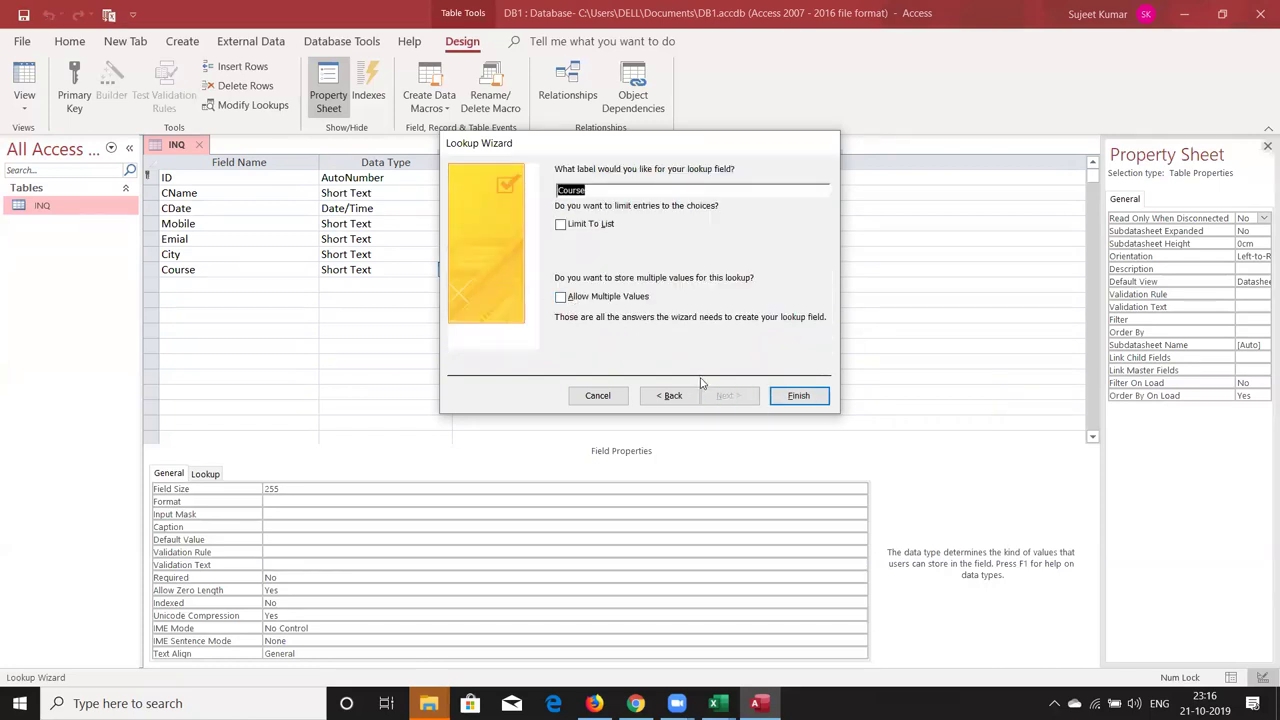
pyautogui.click(777, 398)
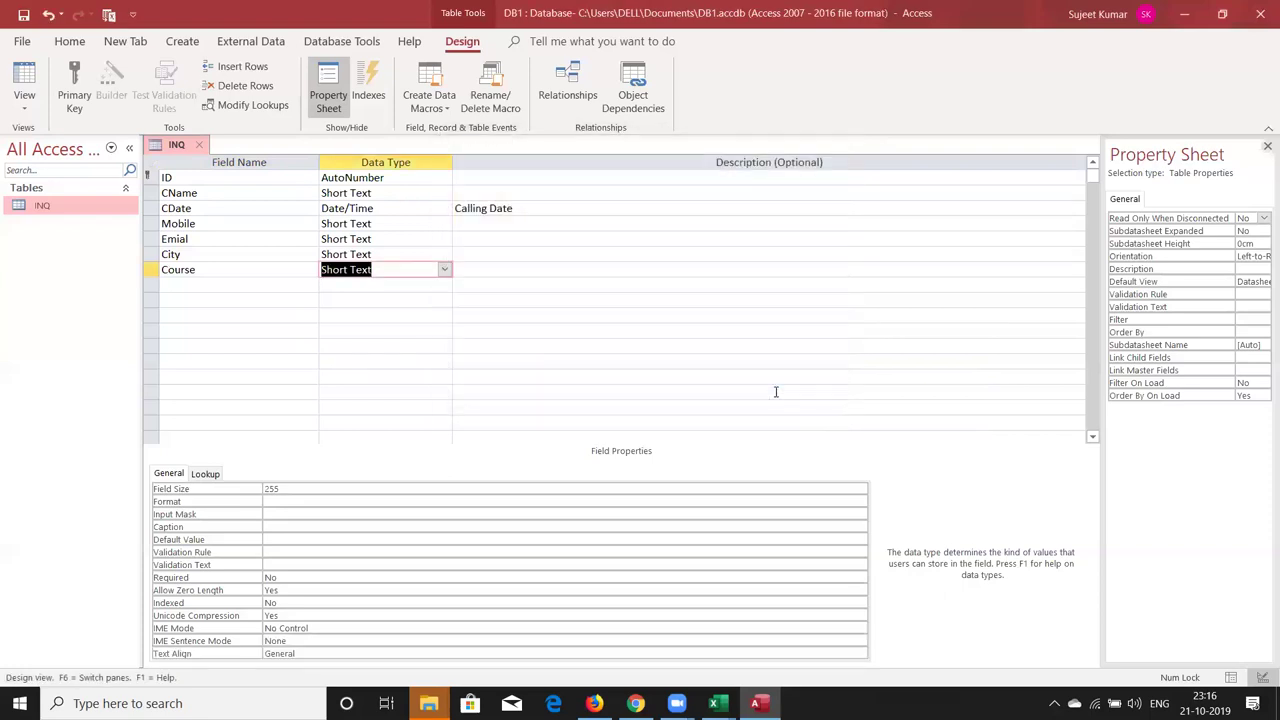
pyautogui.press('Tab')
pyautogui.press('Tab')
# Step: Add Fee as a Number field and enter GST as the next field name
pyautogui.write('Rem')
pyautogui.press('Escape')
pyautogui.write('Fee')
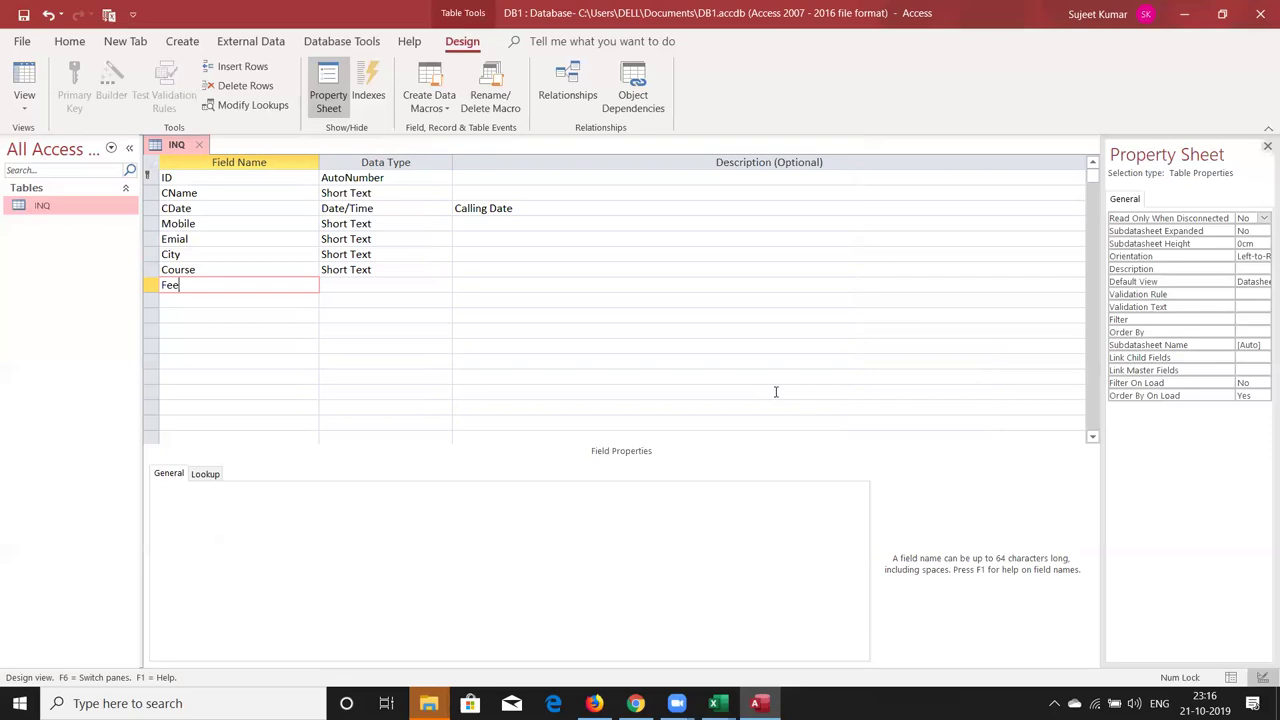
pyautogui.press('Tab')
pyautogui.write('n')
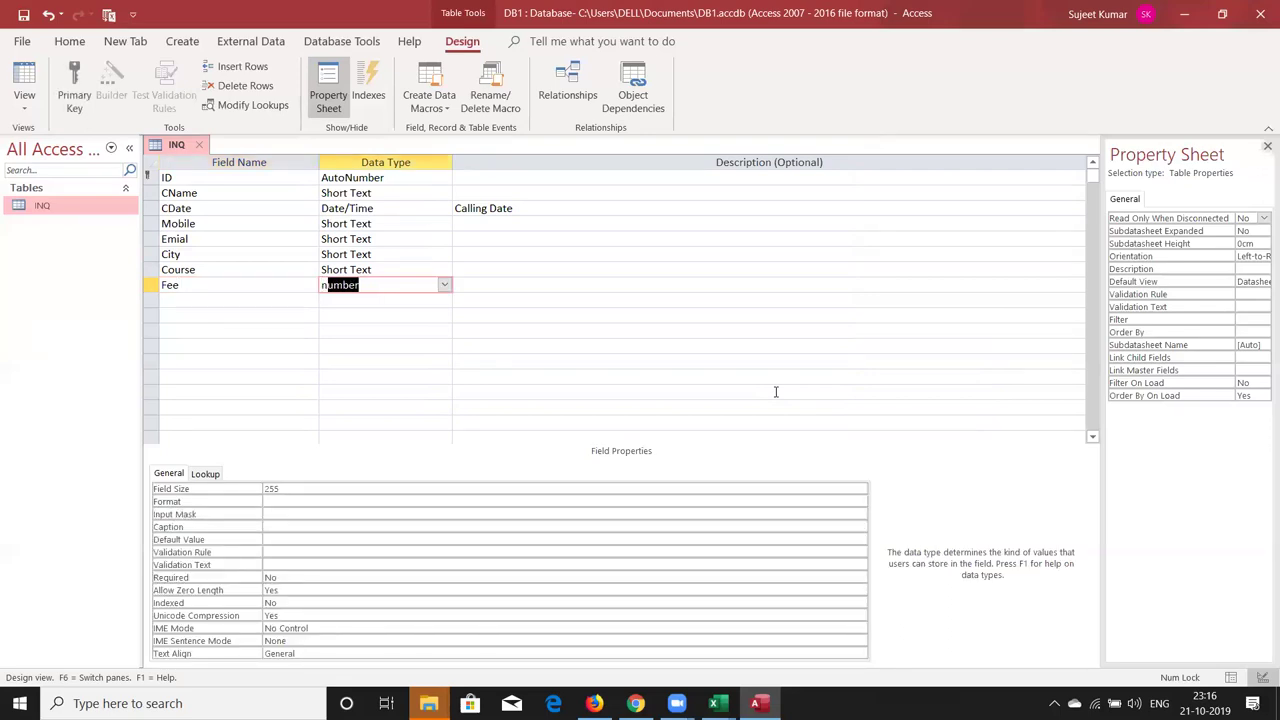
pyautogui.press('Tab')
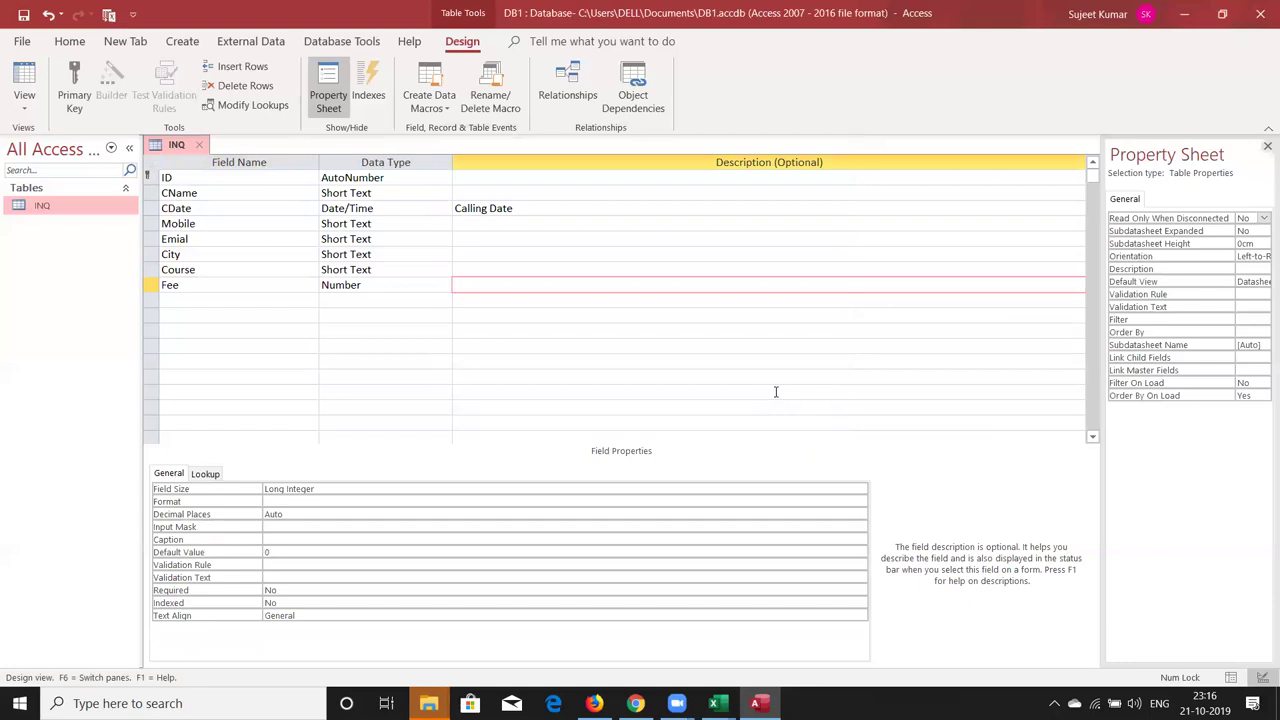
pyautogui.press('Tab')
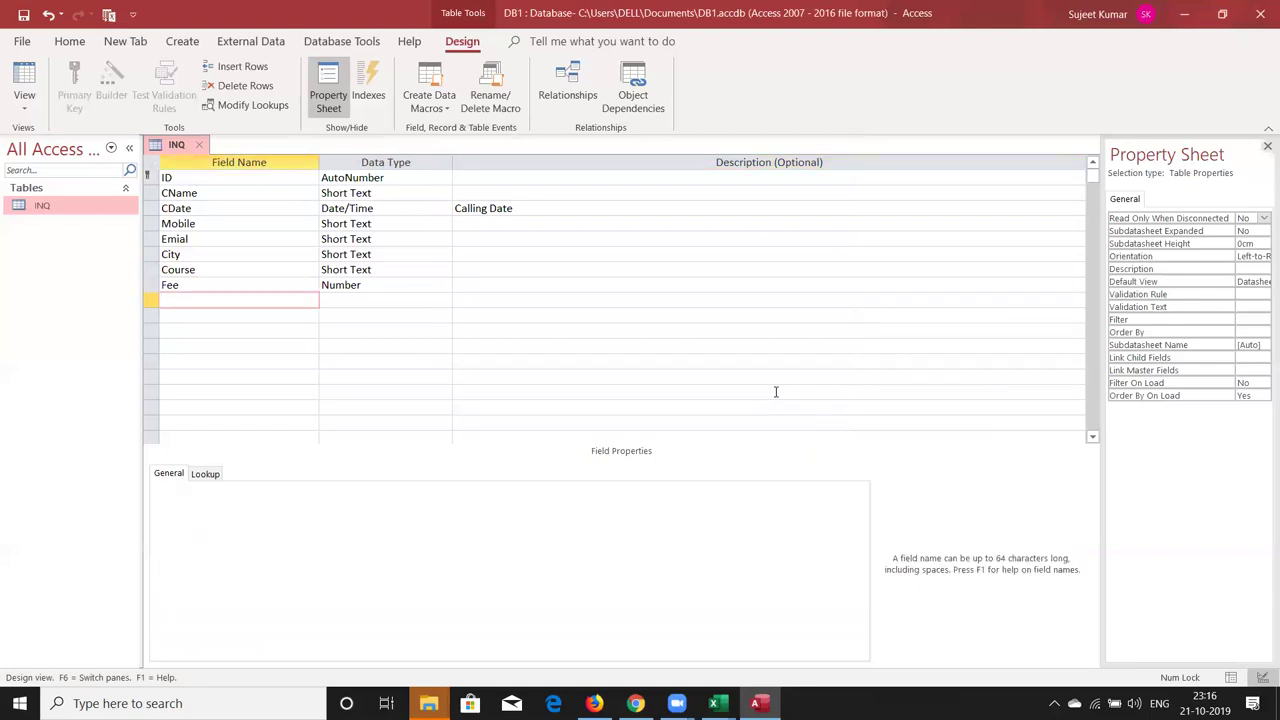
pyautogui.write('GST')
pyautogui.press('Tab')
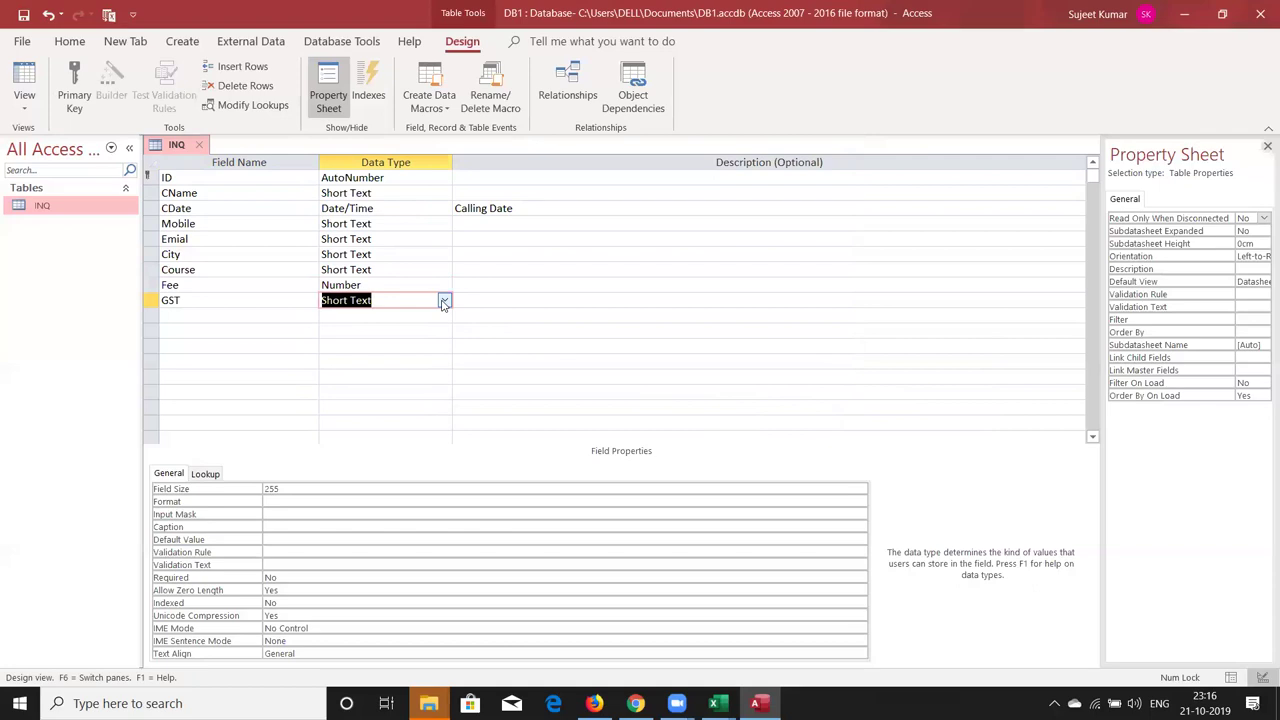
# Step: Make GST a Calculated field with the expression =[fee]*0.18
pyautogui.click(444, 301)
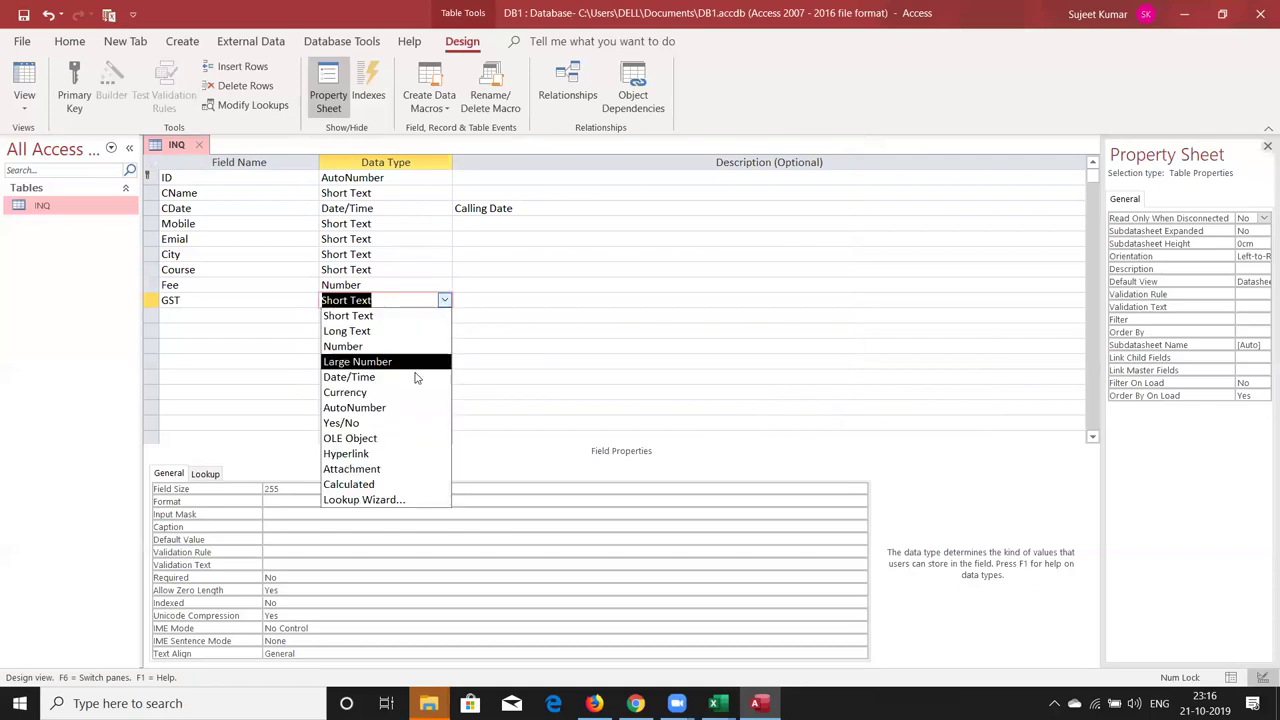
pyautogui.click(396, 483)
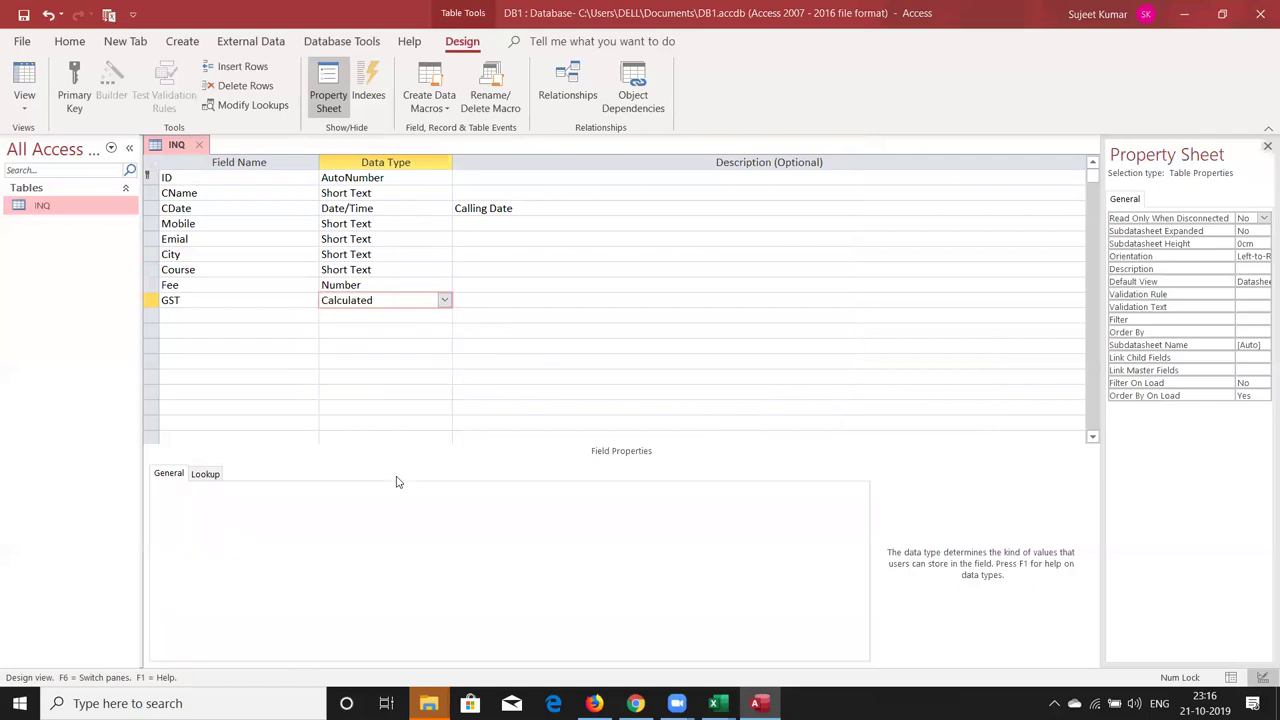
pyautogui.write('=')
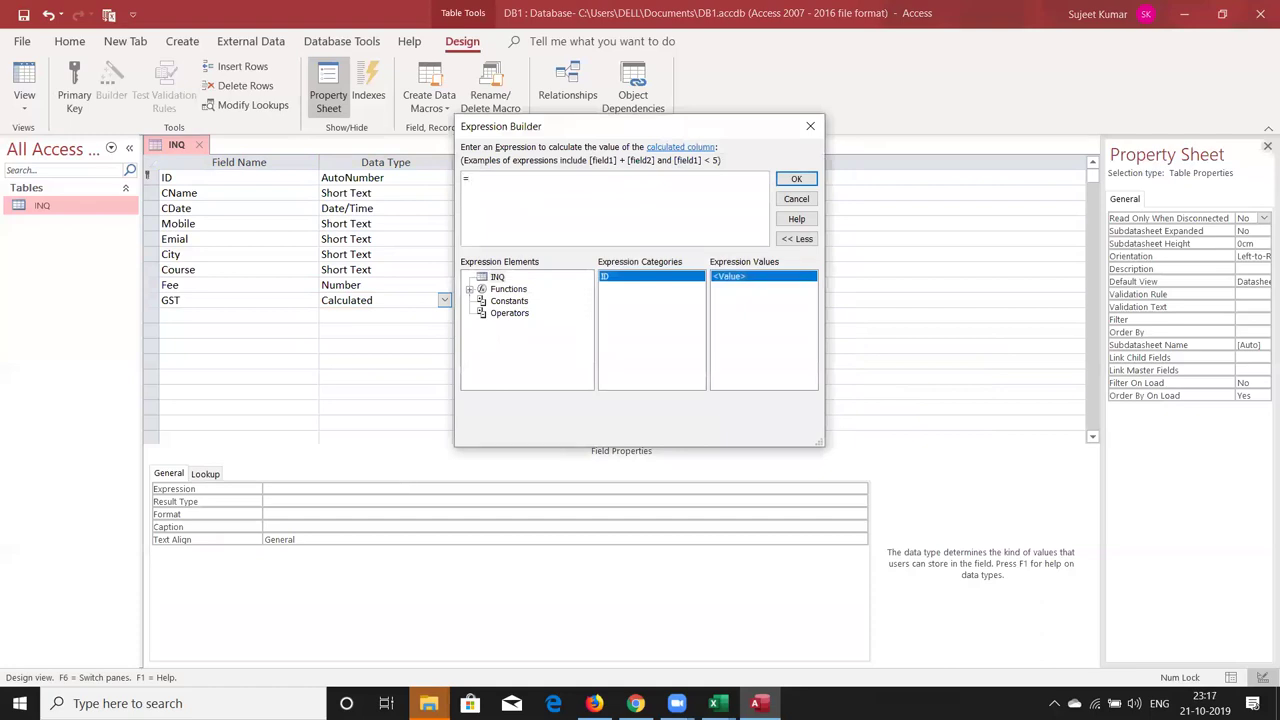
pyautogui.write('[fee]*')
pyautogui.write('0.18')
pyautogui.click(795, 180)
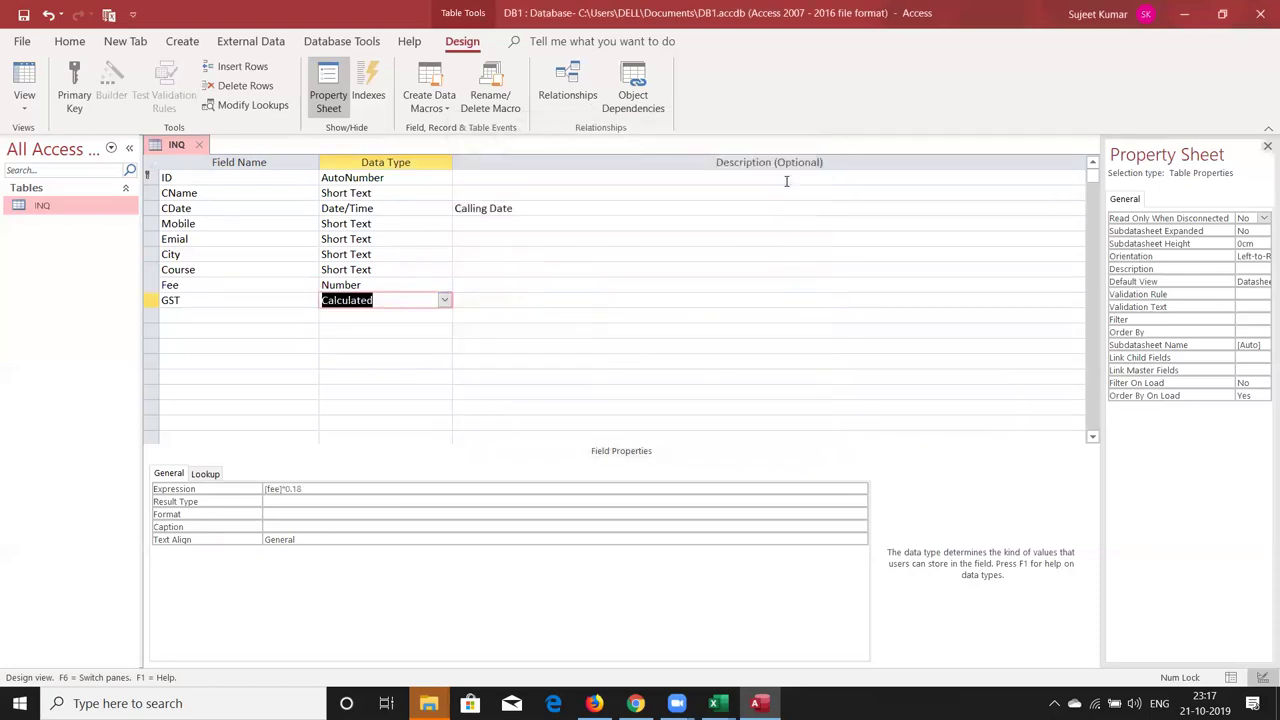
# Step: Add a new field named Total below GST
pyautogui.click(197, 314)
pyautogui.write('Total')
pyautogui.press('Tab')
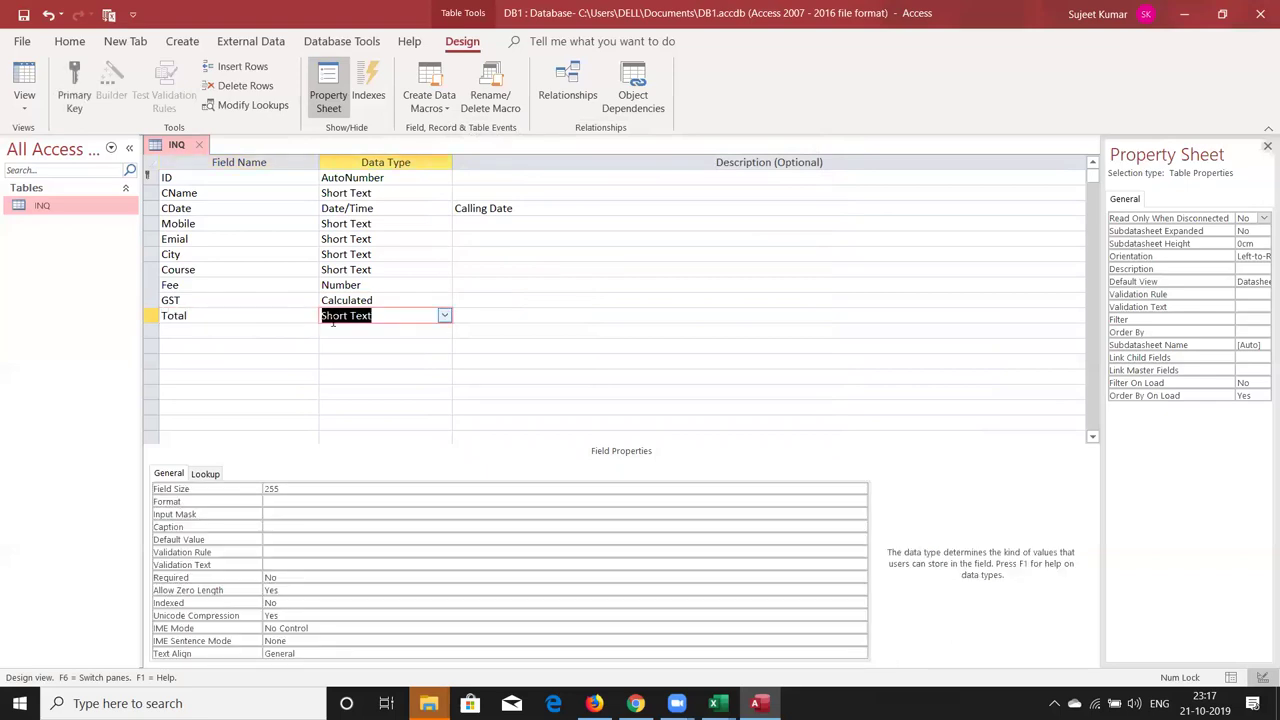
# Step: Set Total's data type to Calculated and correct its expression to [fee]+[gst]
pyautogui.click(333, 316)
pyautogui.click(444, 315)
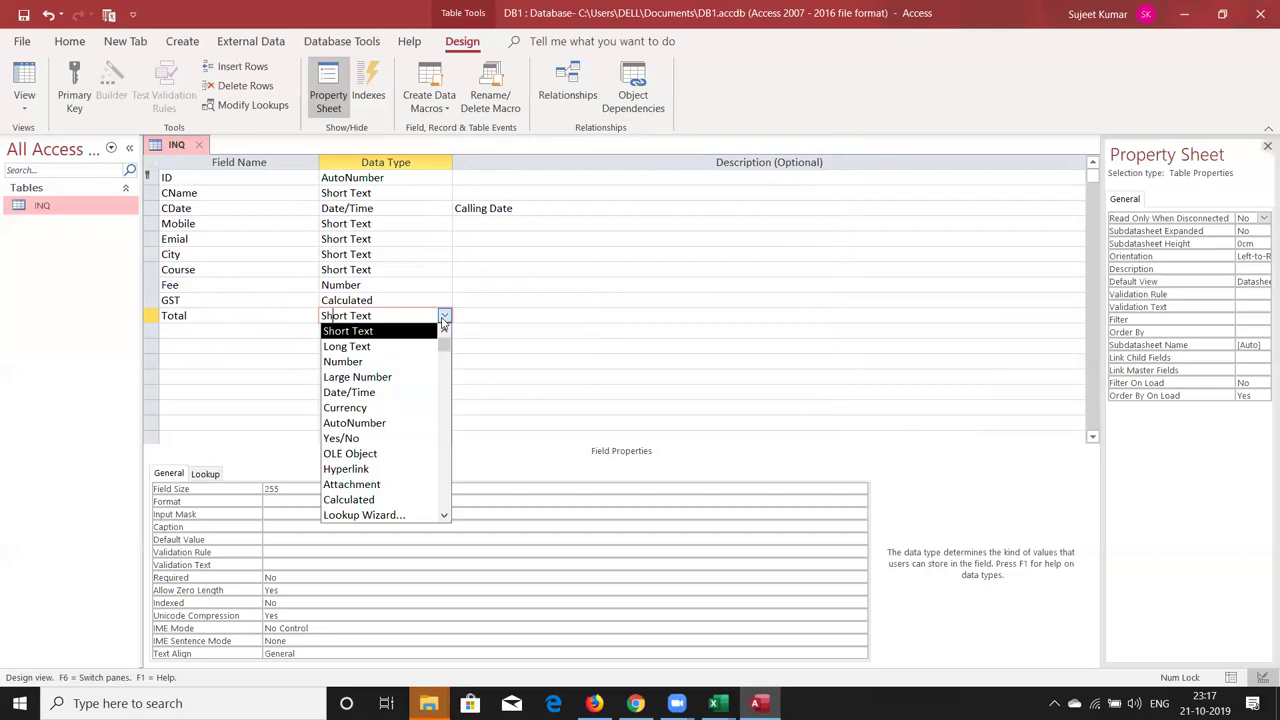
pyautogui.click(368, 499)
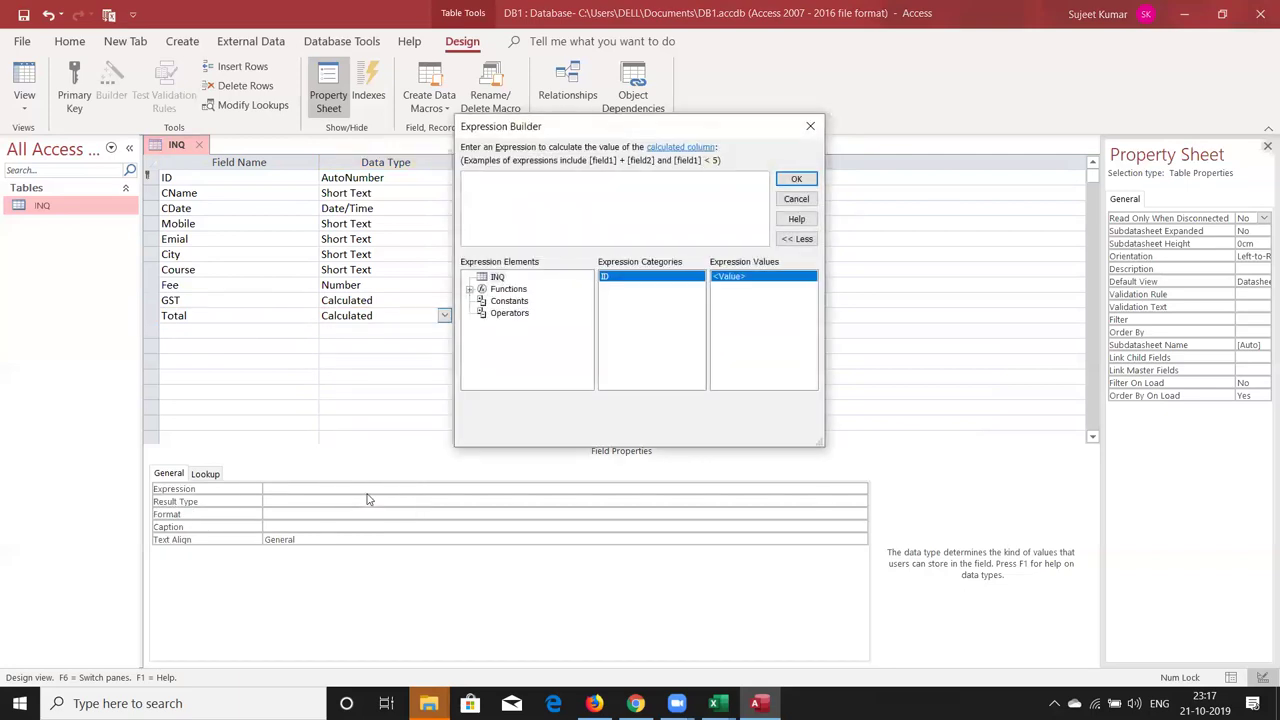
pyautogui.write('=')
pyautogui.write('[')
pyautogui.write('fee')
pyautogui.write(']6')
pyautogui.write('[g')
pyautogui.press('BackSpace')
pyautogui.press('BackSpace')
pyautogui.write('gst]')
pyautogui.click(491, 178)
pyautogui.press('BackSpace')
pyautogui.write('+')
pyautogui.click(796, 178)
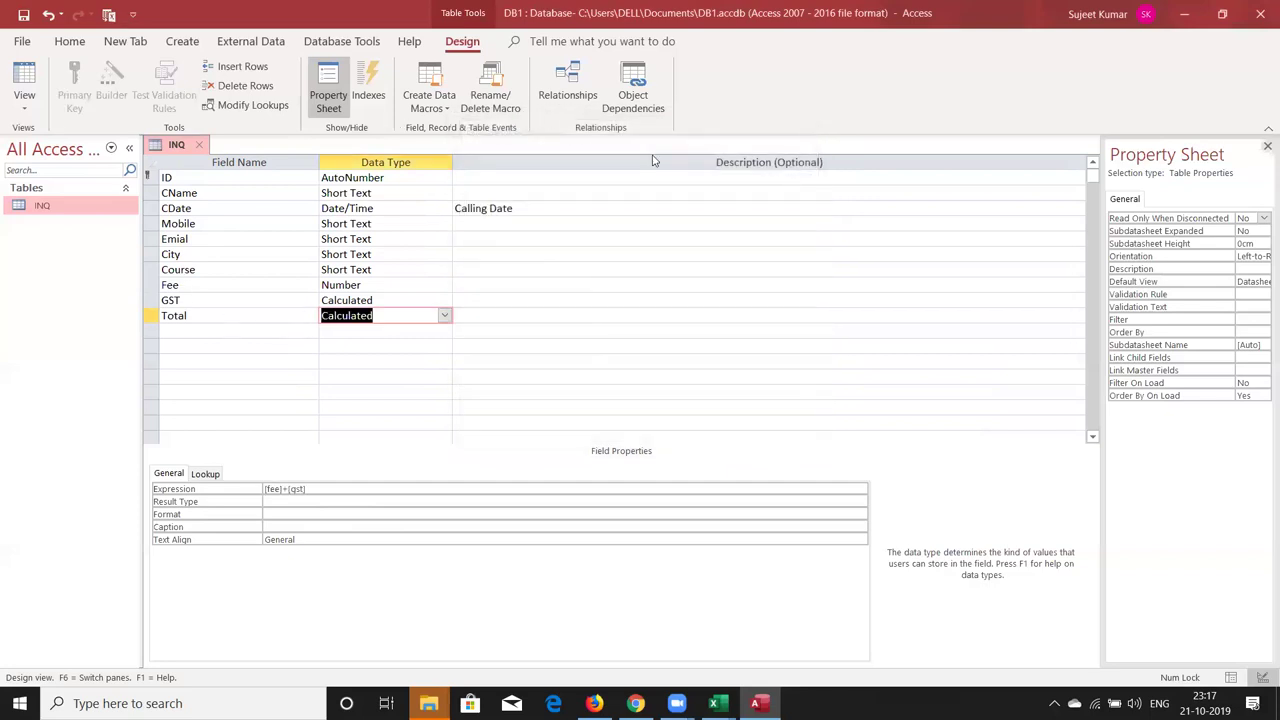
# Step: Save the INQ design changes and open the table in Datasheet View
pyautogui.click(199, 145)
pyautogui.click(563, 399)
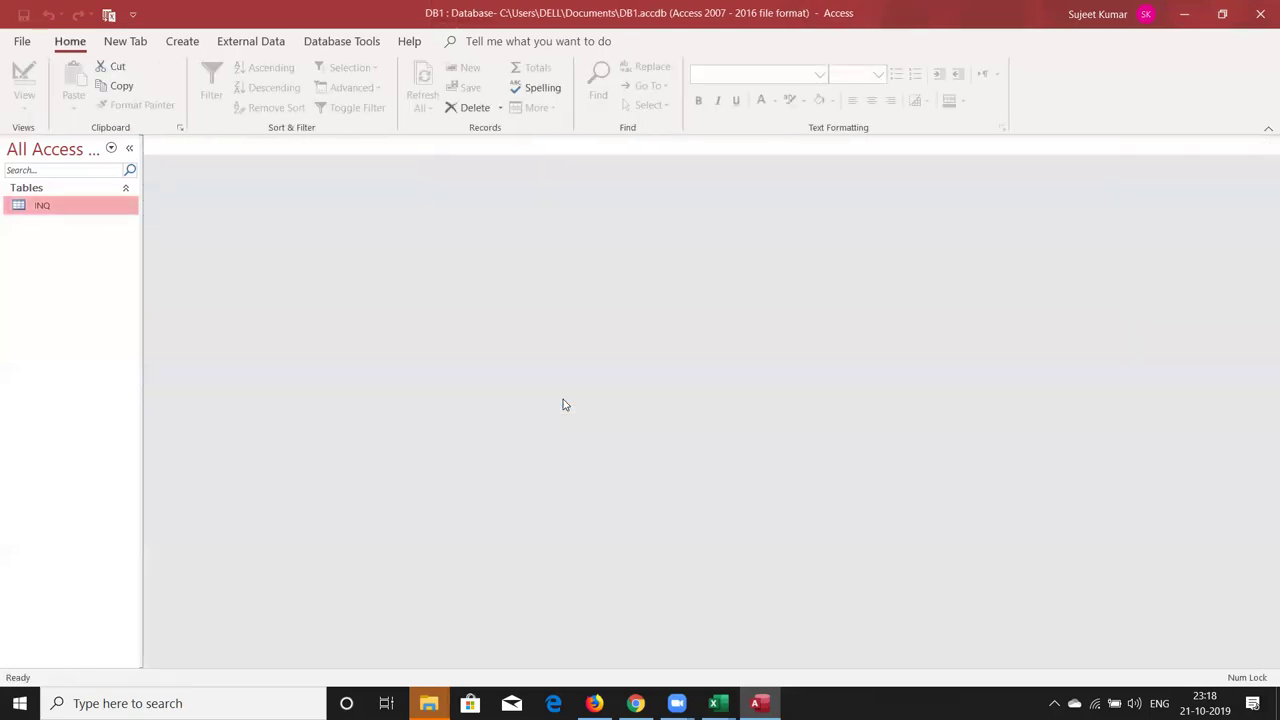
pyautogui.doubleClick(112, 211)
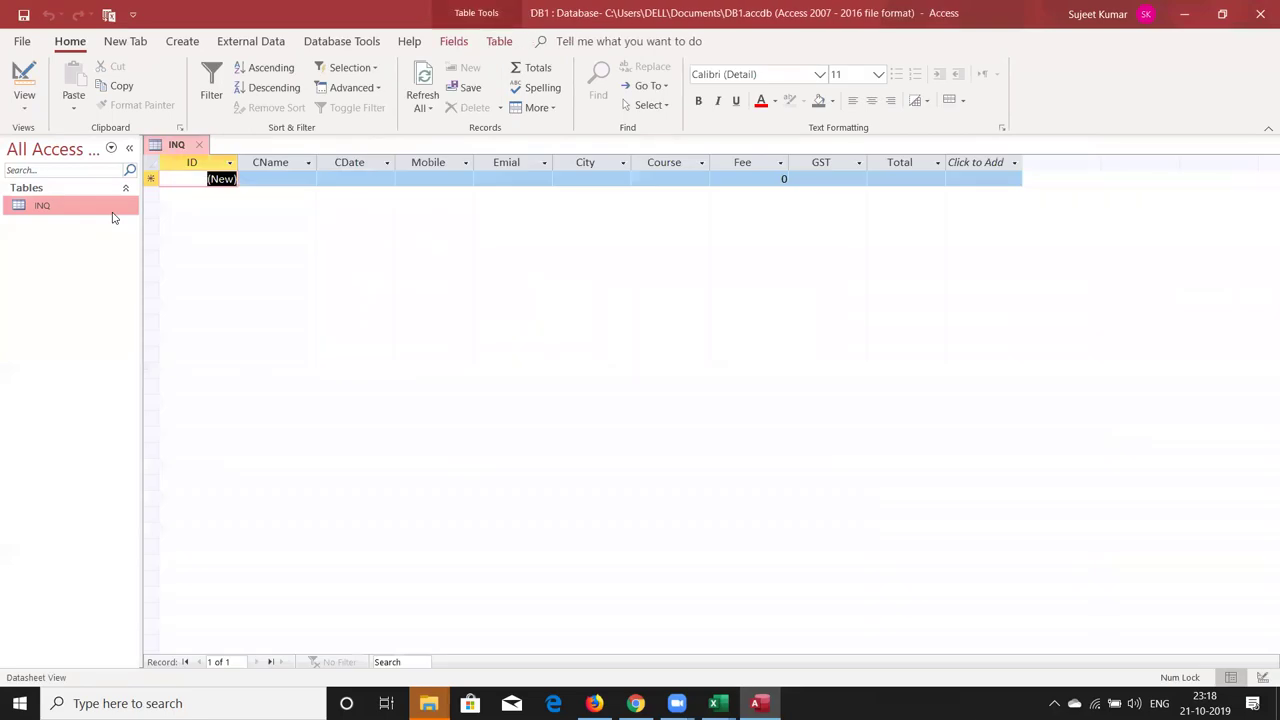
# Step: Enter the first record's caller name, calling date 21 October 2019, mobile number and e-mail
pyautogui.press('Tab')
pyautogui.write('P')
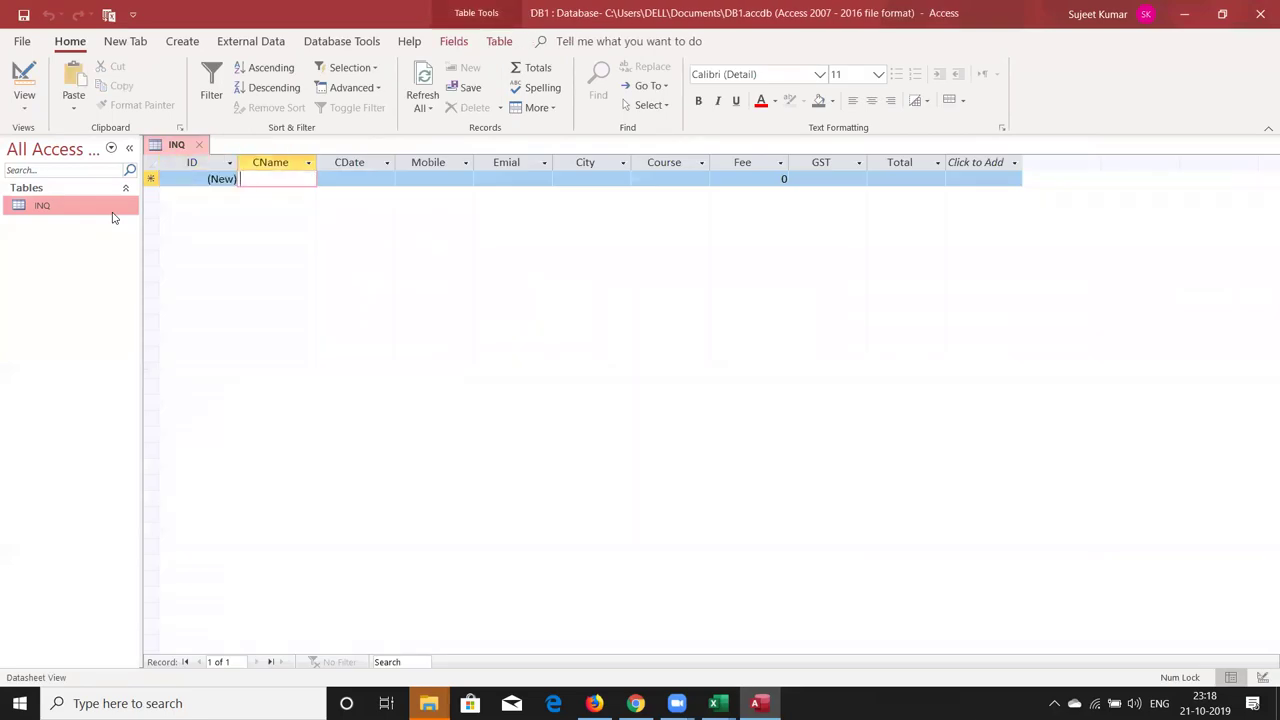
pyautogui.write('uja')
pyautogui.press('Tab')
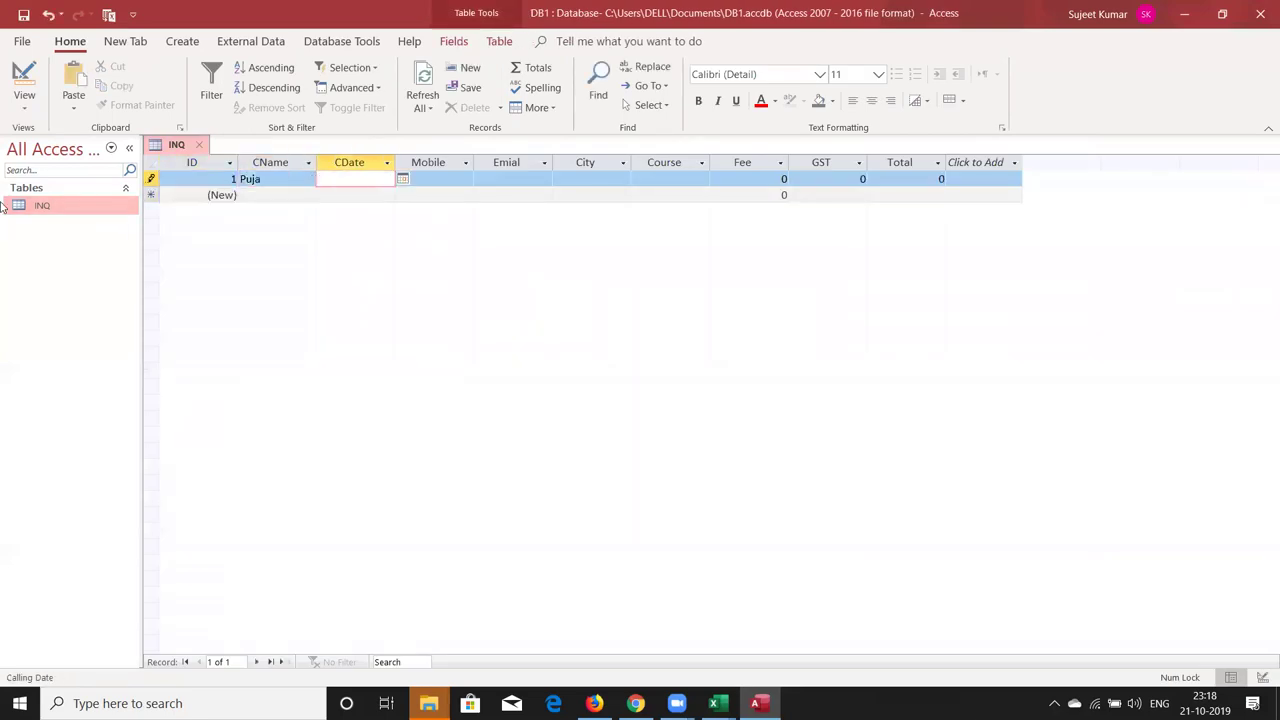
pyautogui.click(402, 180)
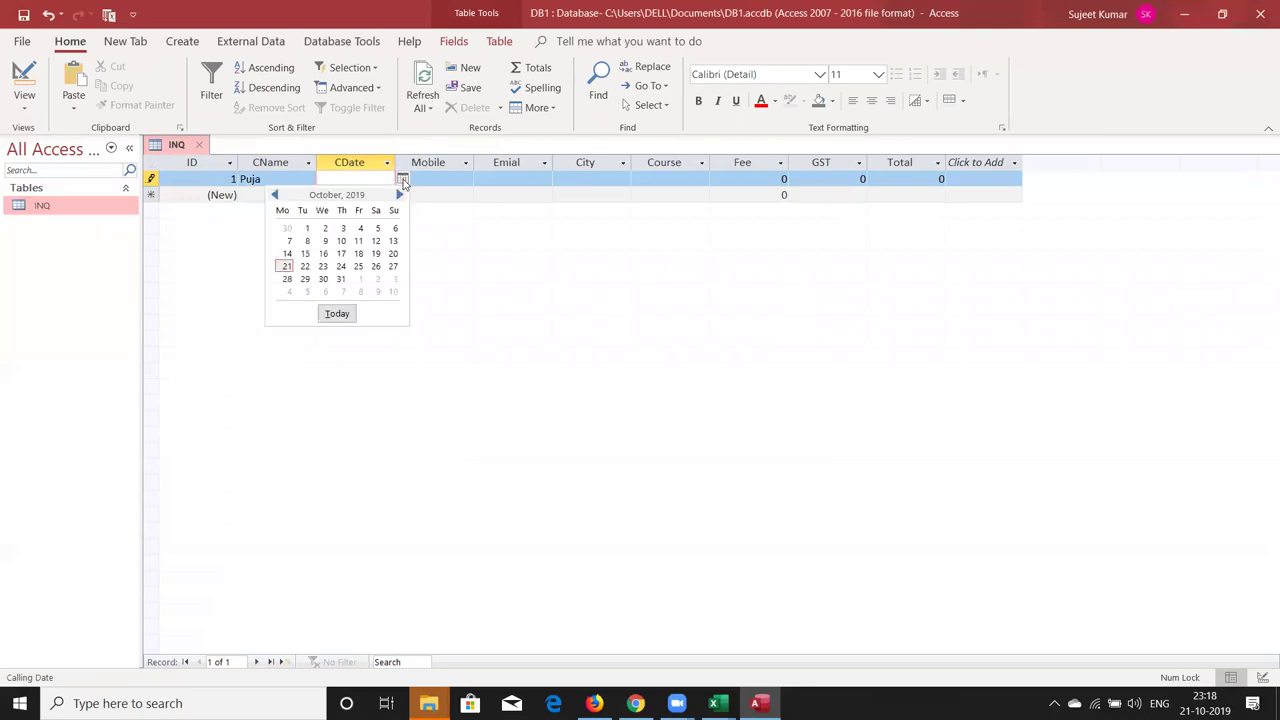
pyautogui.click(286, 267)
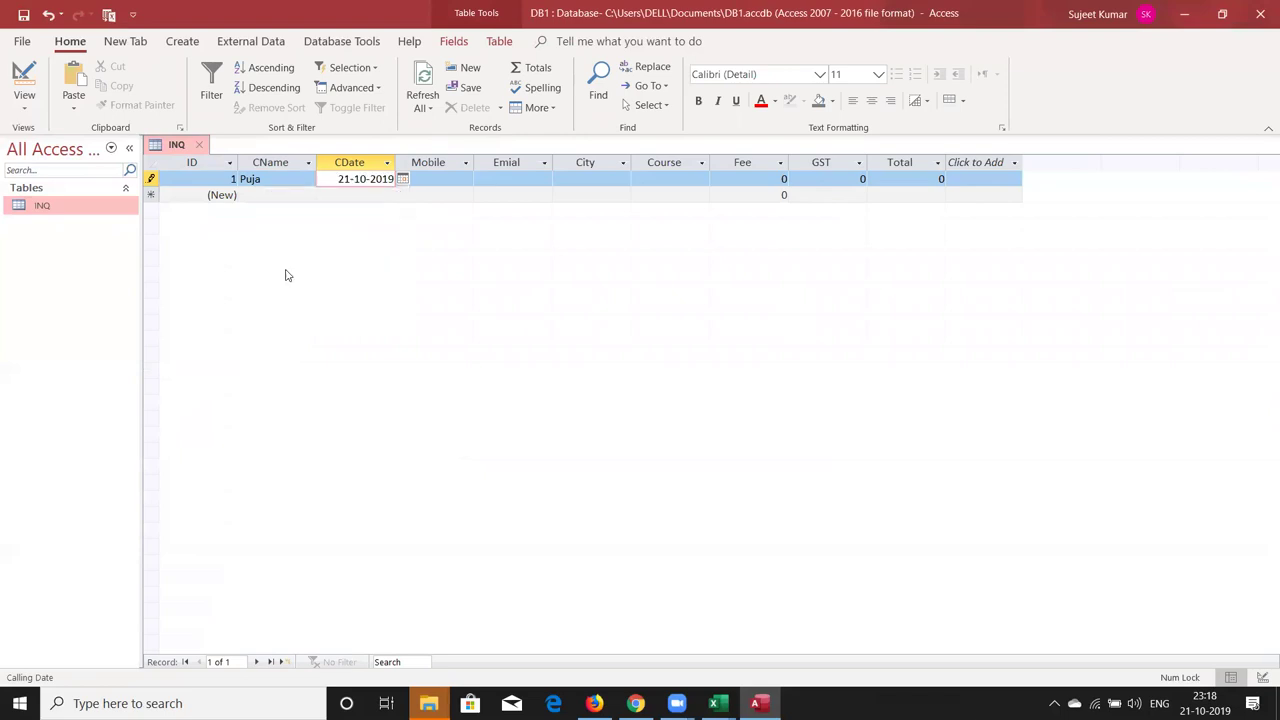
pyautogui.press('Tab')
pyautogui.write('8802579')
pyautogui.write('8')
pyautogui.press('Tab')
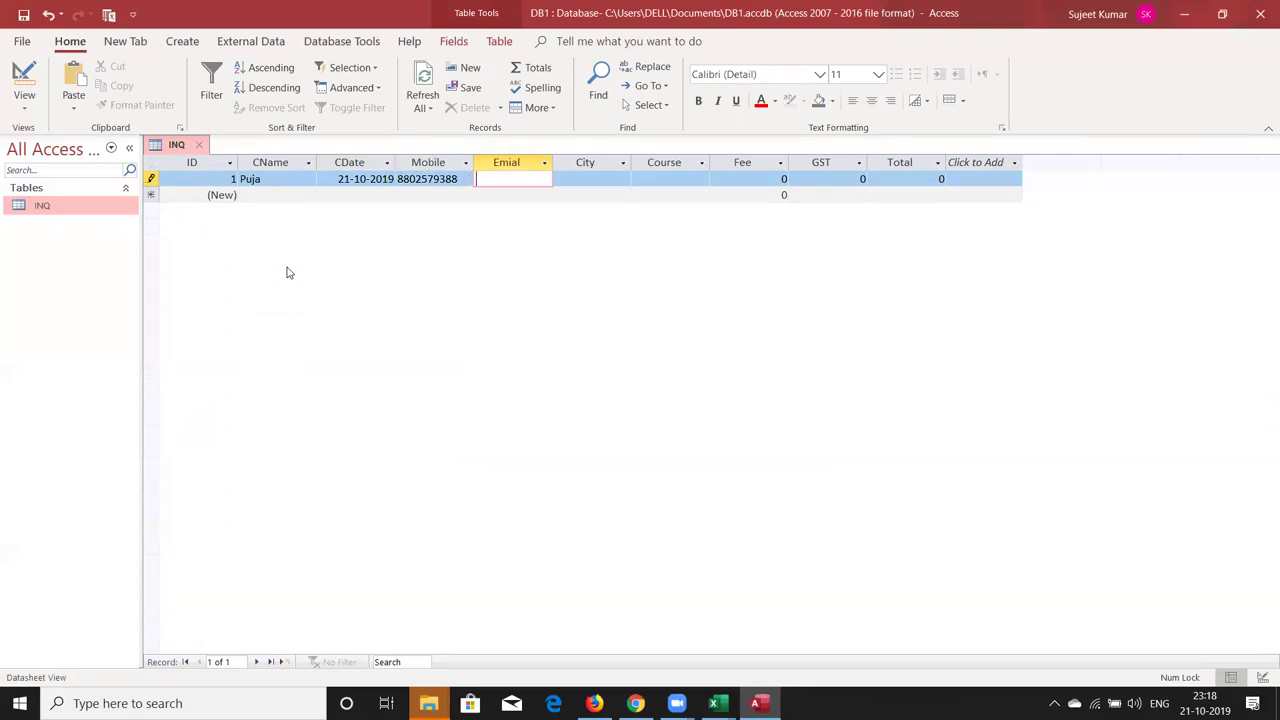
pyautogui.press('Tab')
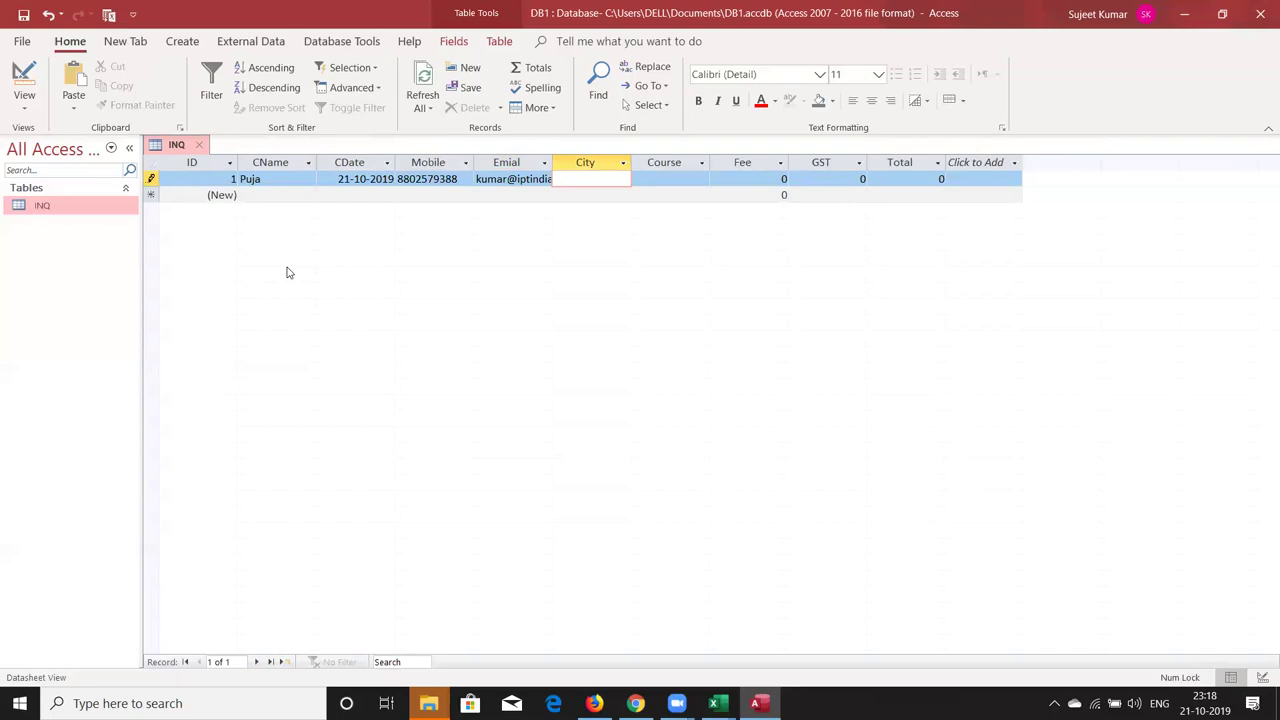
# Step: Complete the record with City Pune, Course Excel and Fee 15000, giving GST 2700 and Total 17700
pyautogui.write('Pune')
pyautogui.press('Tab')
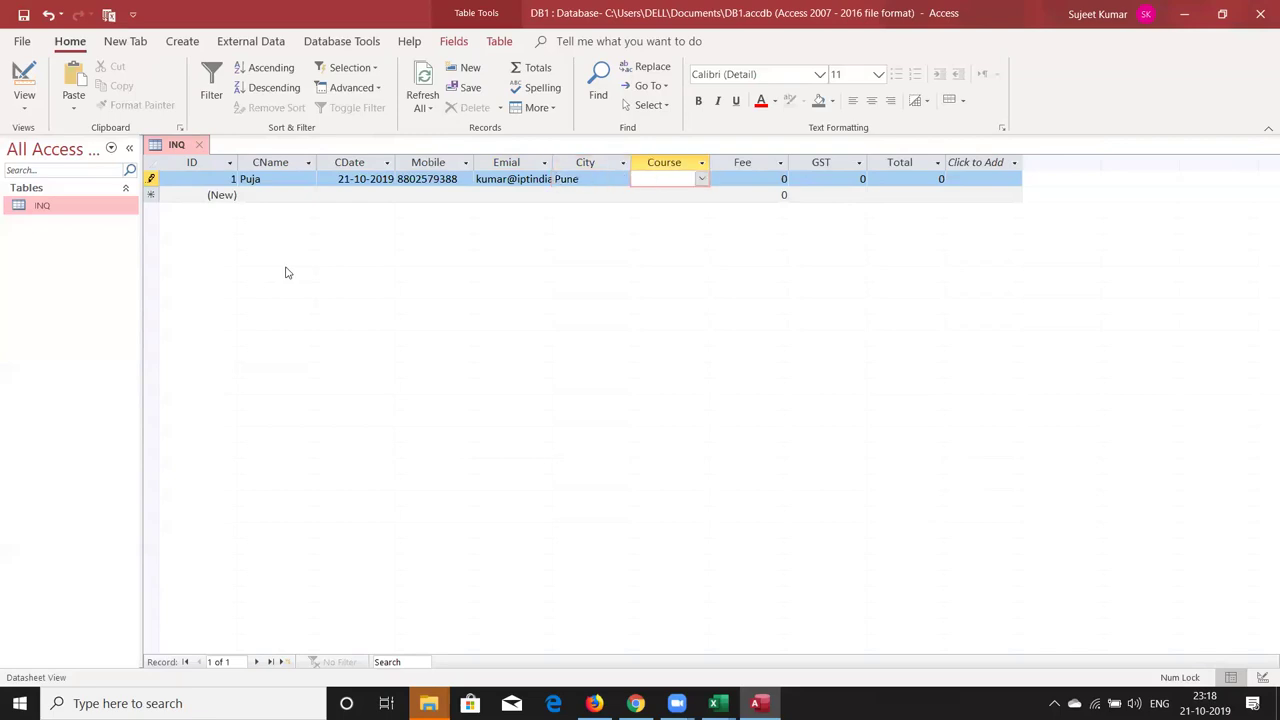
pyautogui.click(701, 179)
pyautogui.click(647, 225)
pyautogui.press('Tab')
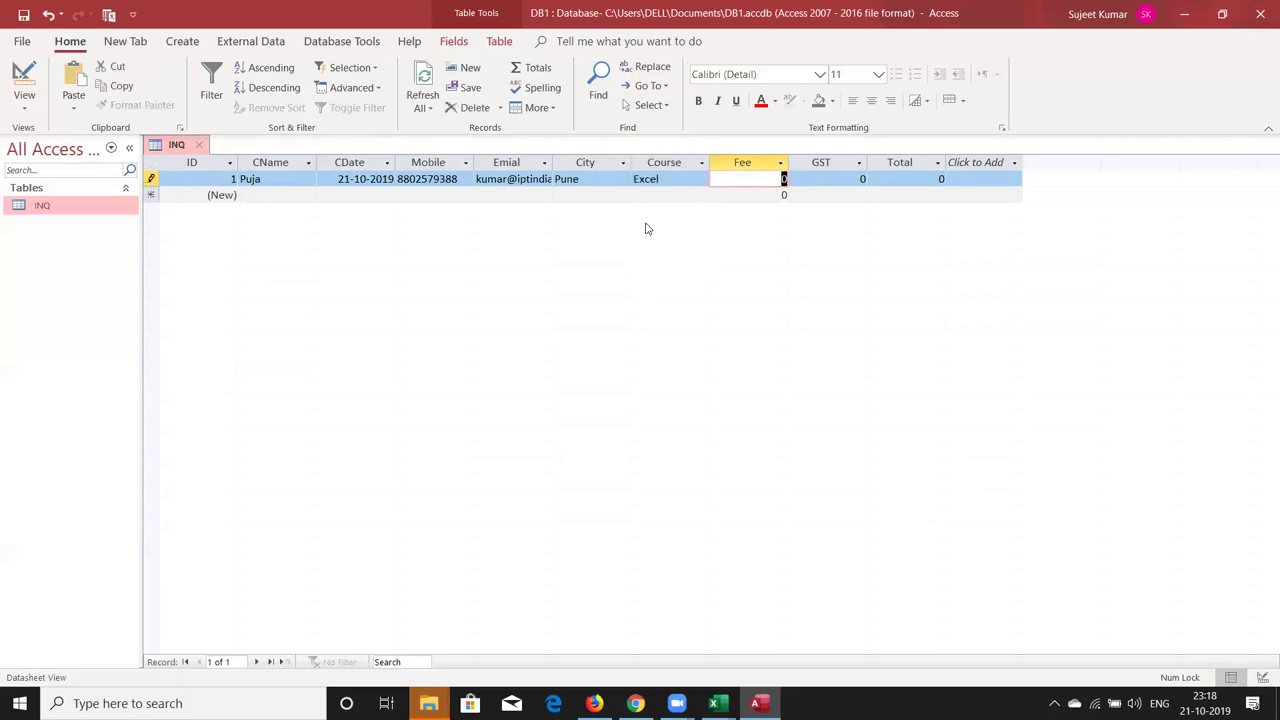
pyautogui.write('1500')
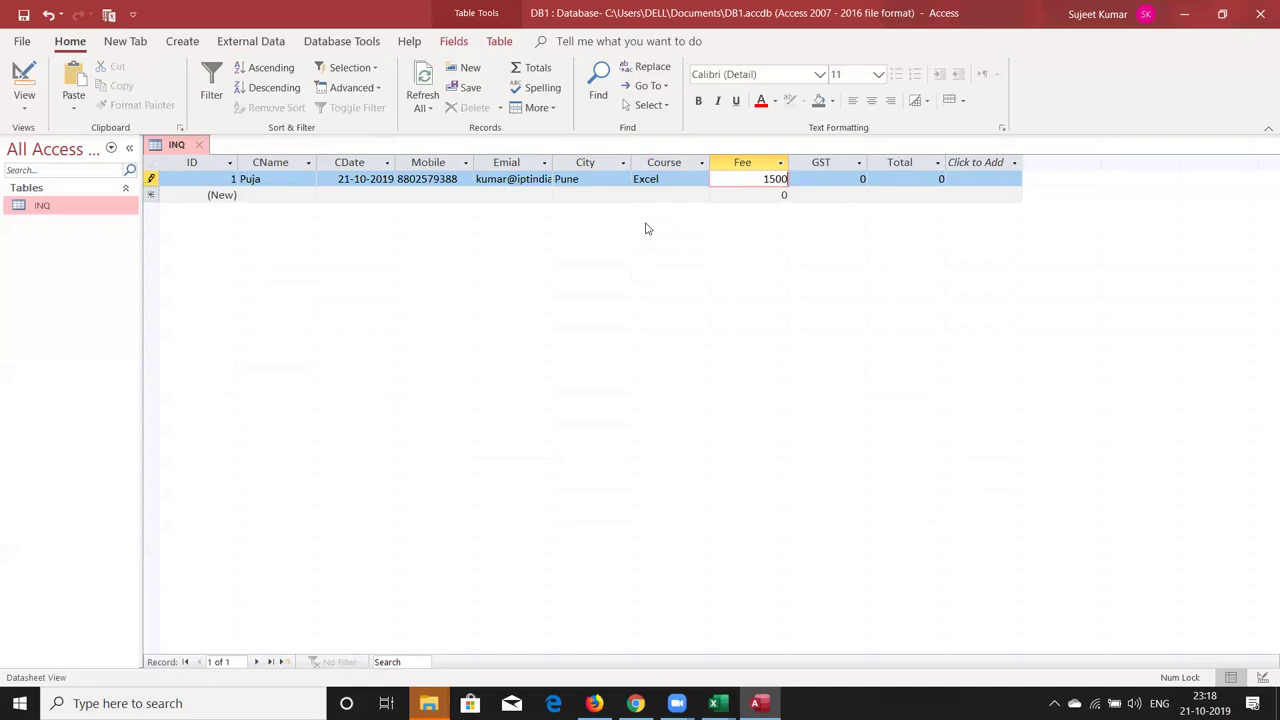
pyautogui.write('0')
pyautogui.press('Tab')
pyautogui.press('Tab')
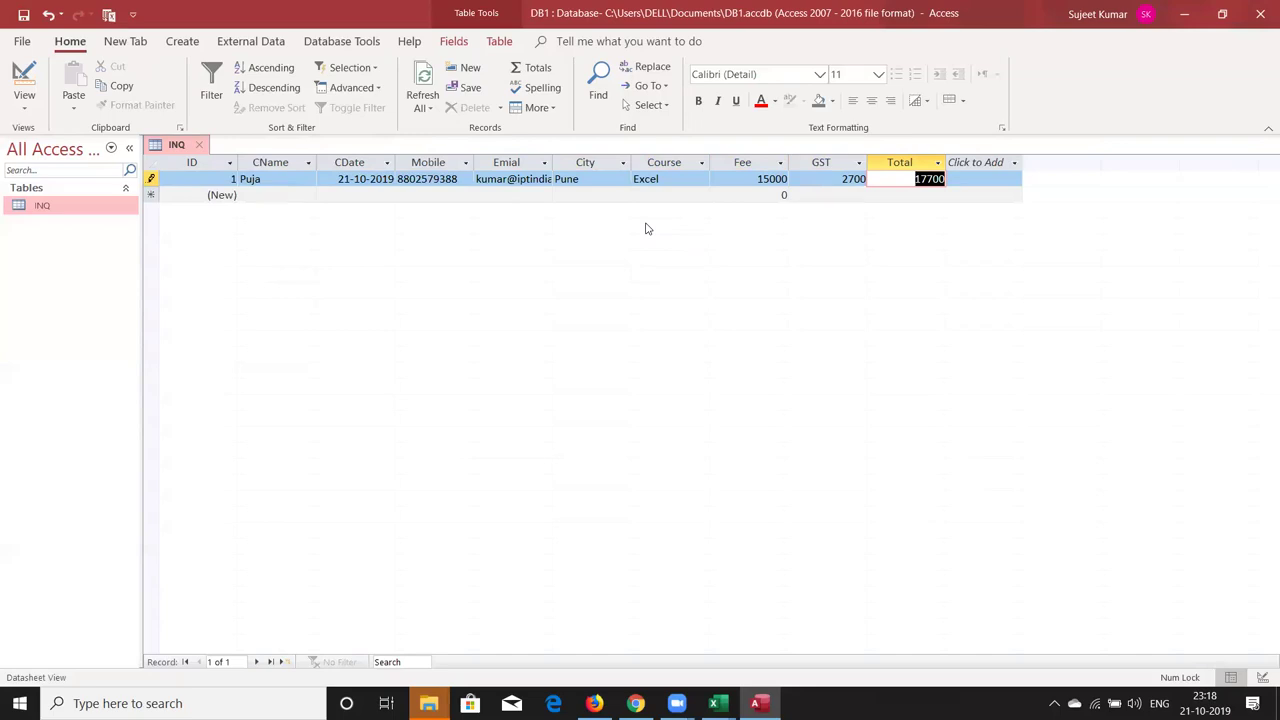
pyautogui.hotkey('shift', 'Tab')
pyautogui.hotkey('shift', 'Tab')
pyautogui.hotkey('shift', 'Tab')
pyautogui.hotkey('shift', 'Tab')
pyautogui.hotkey('shift', 'Tab')
pyautogui.hotkey('shift', 'Tab')
pyautogui.hotkey('shift', 'Tab')
pyautogui.hotkey('shift', 'Tab')
pyautogui.hotkey('shift', 'Tab')
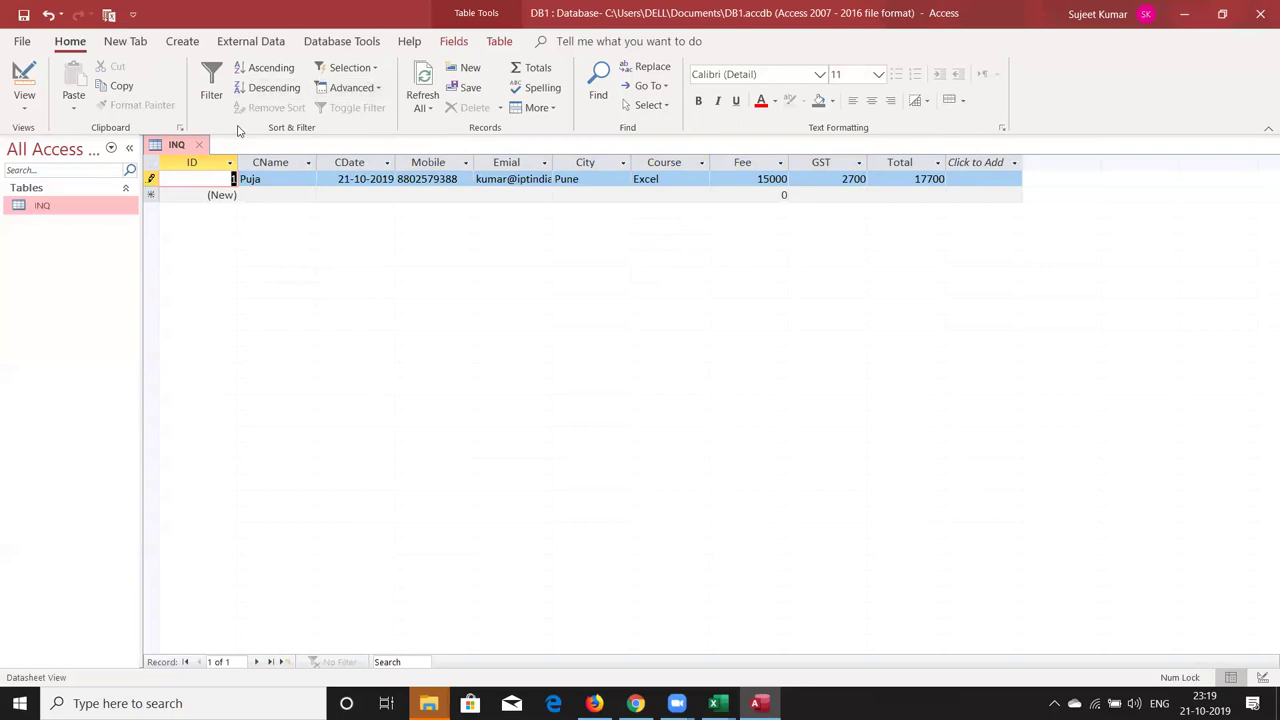
# Step: Close the INQ table and create a new form from it
pyautogui.middleClick(205, 148)
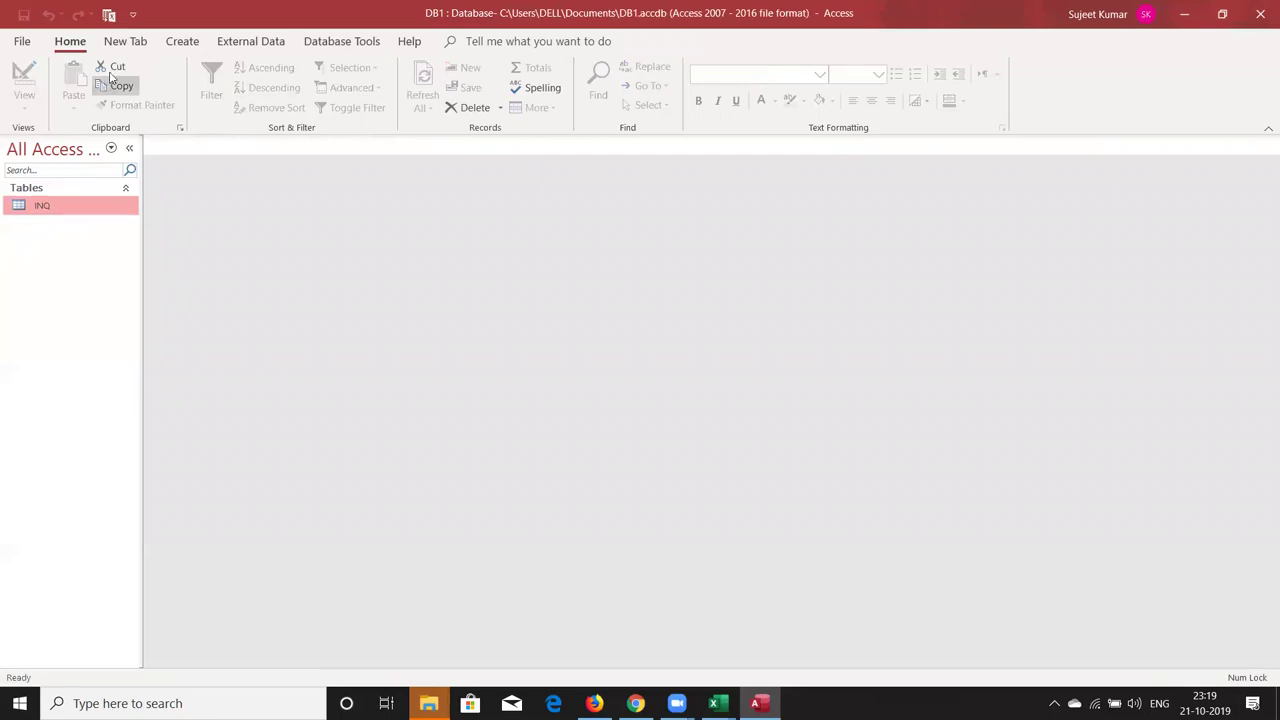
pyautogui.click(182, 41)
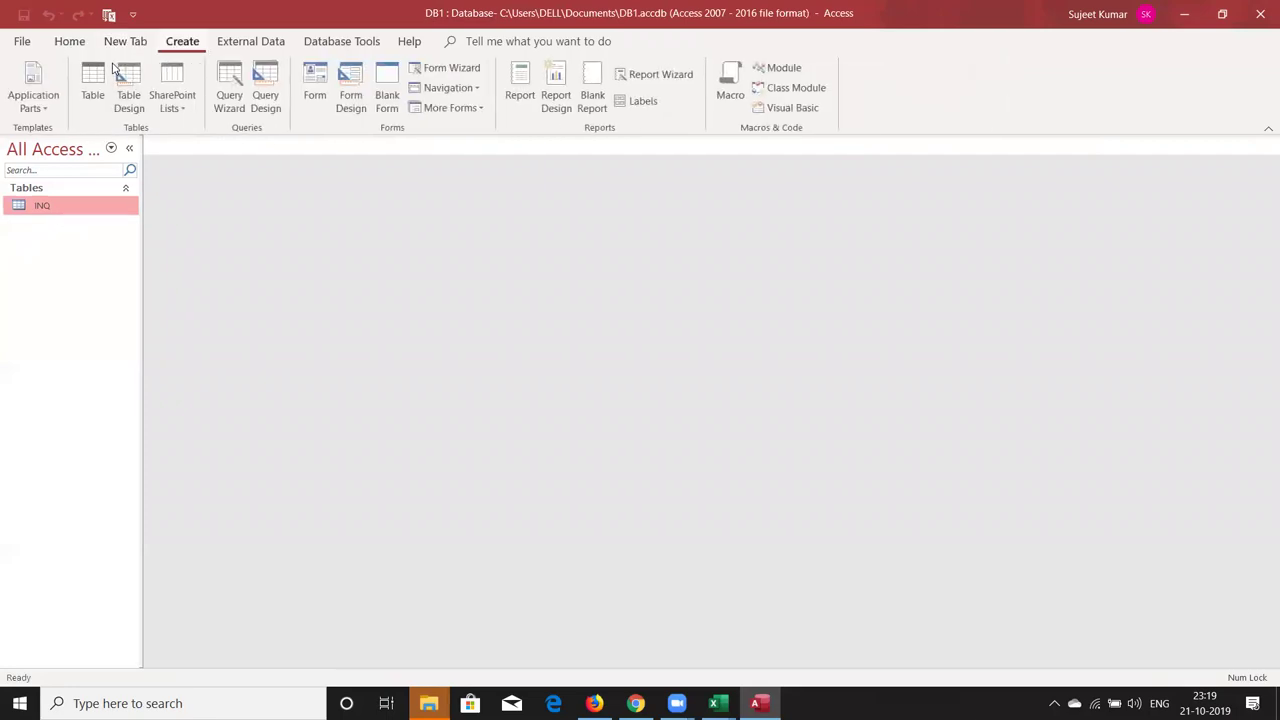
pyautogui.click(312, 100)
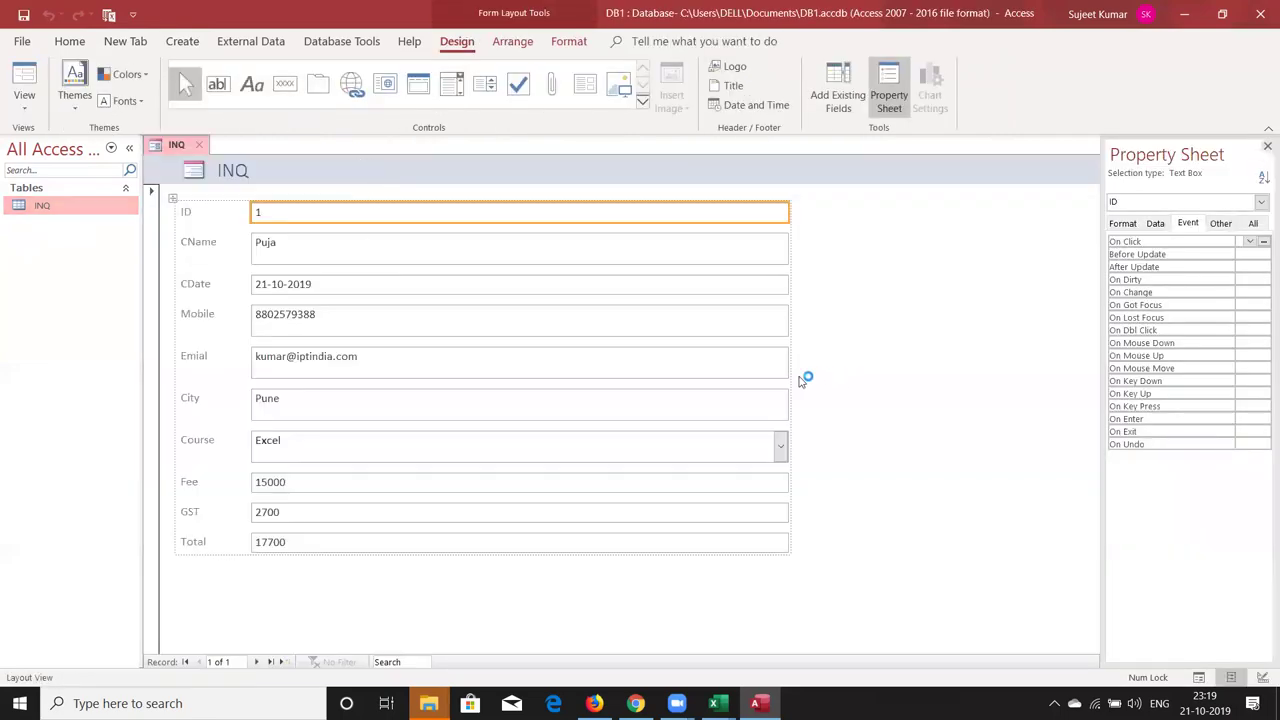
# Step: Narrow the form's field boxes and save the form as INQ
pyautogui.click(786, 367)
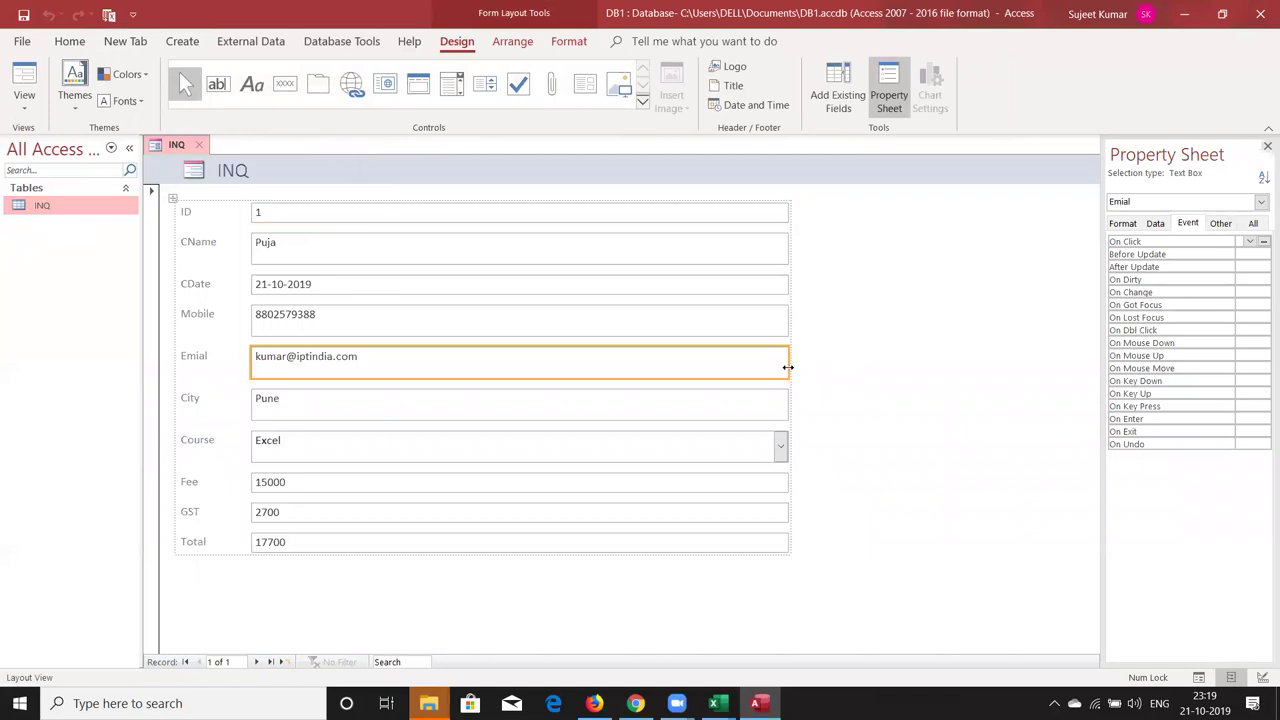
pyautogui.moveTo(788, 367); pyautogui.dragTo(495, 367)
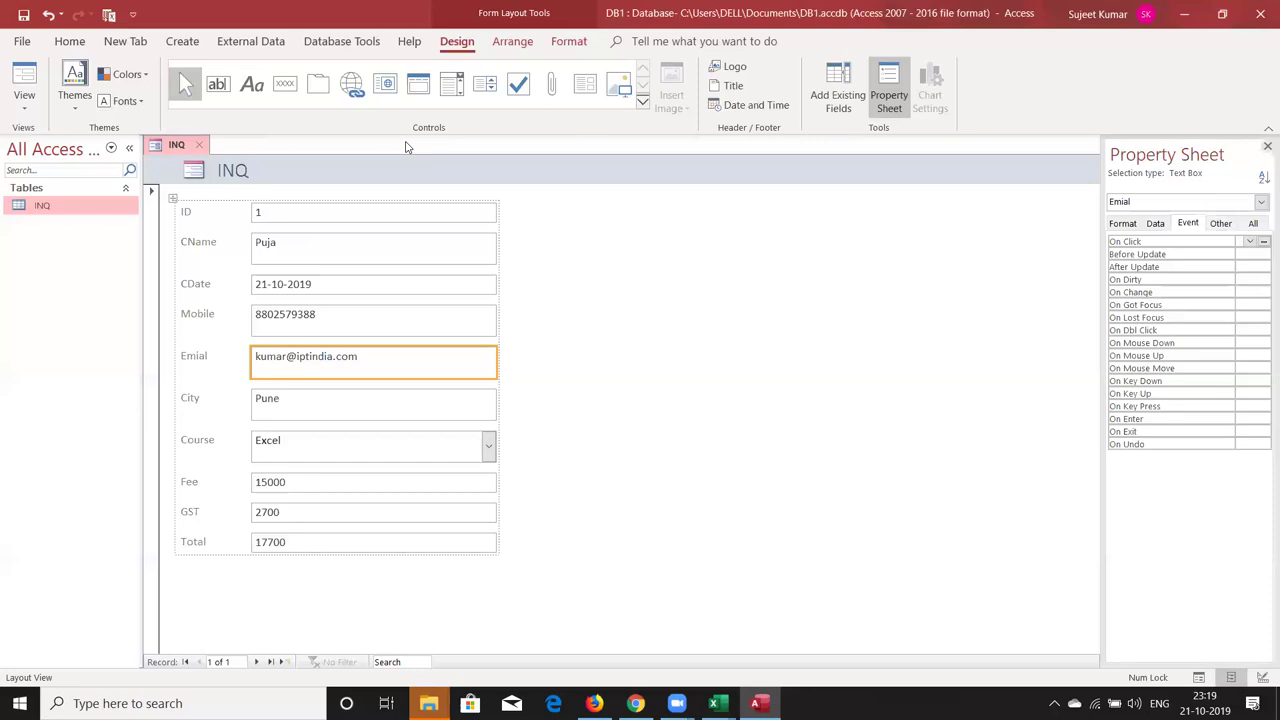
pyautogui.click(199, 146)
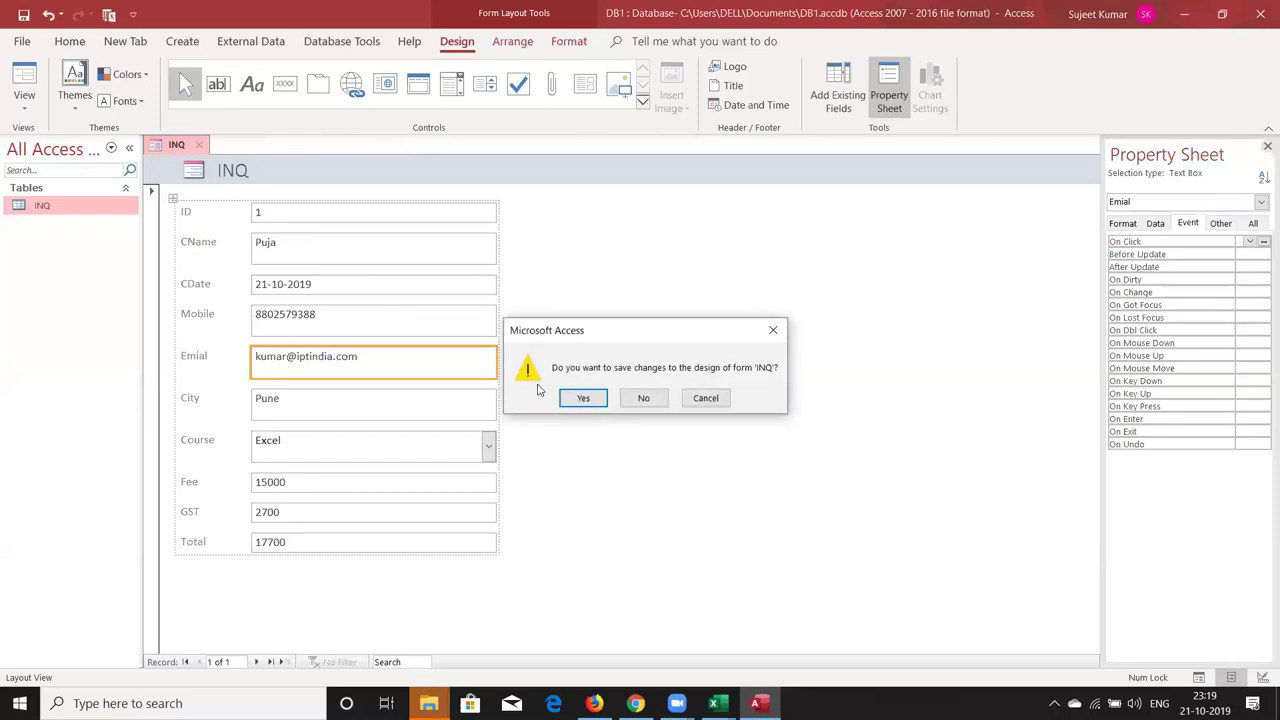
pyautogui.click(584, 399)
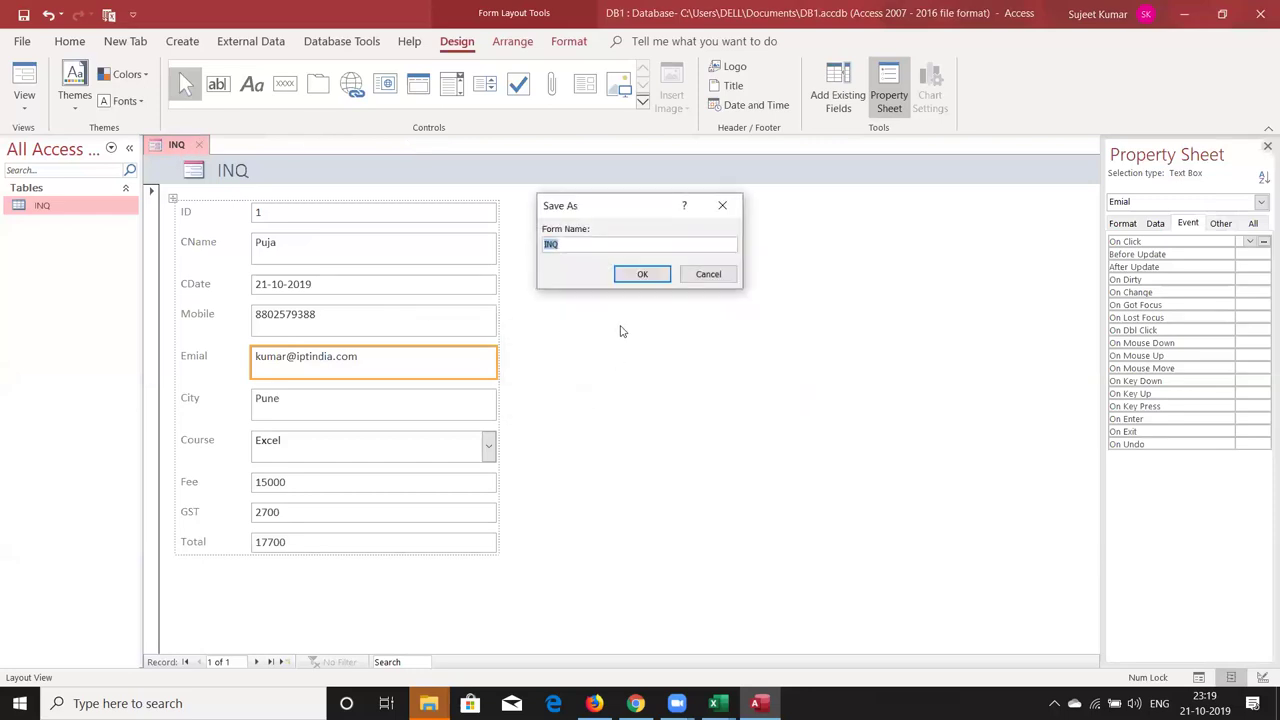
pyautogui.click(641, 275)
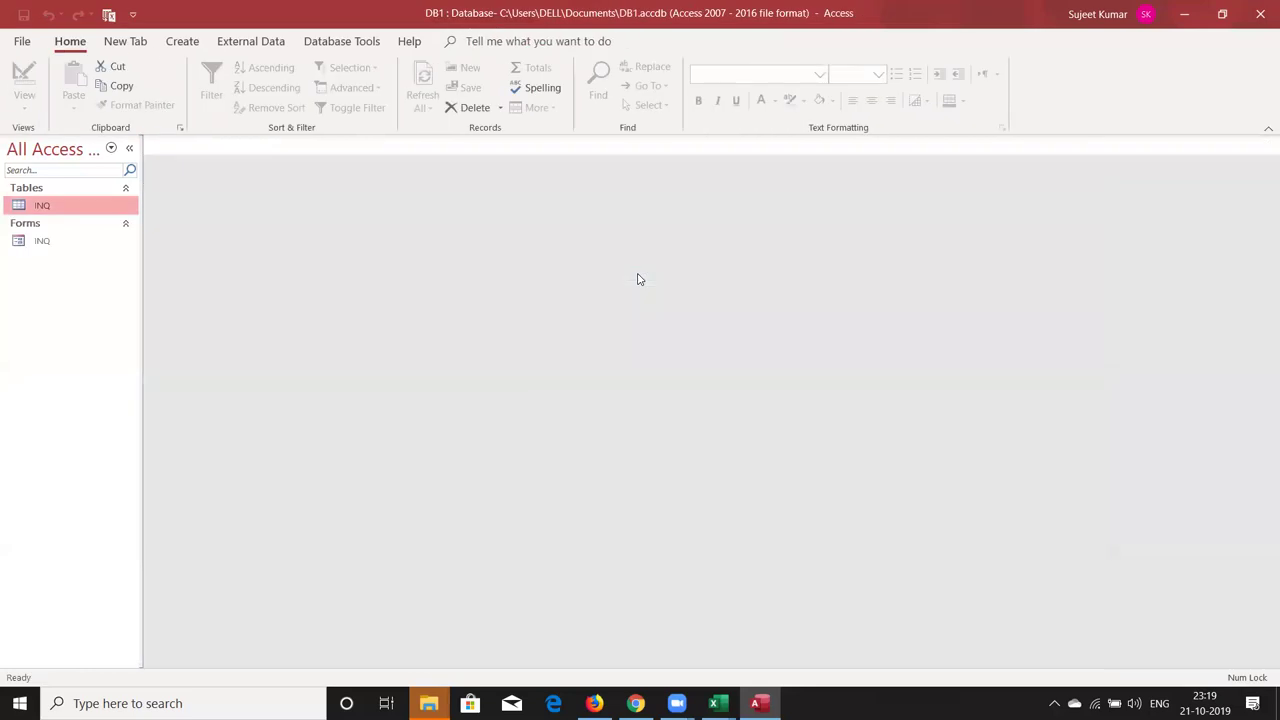
# Step: Open the INQ form, start a new record and enter a caller name with today's date
pyautogui.click(44, 242)
pyautogui.doubleClick(44, 242)
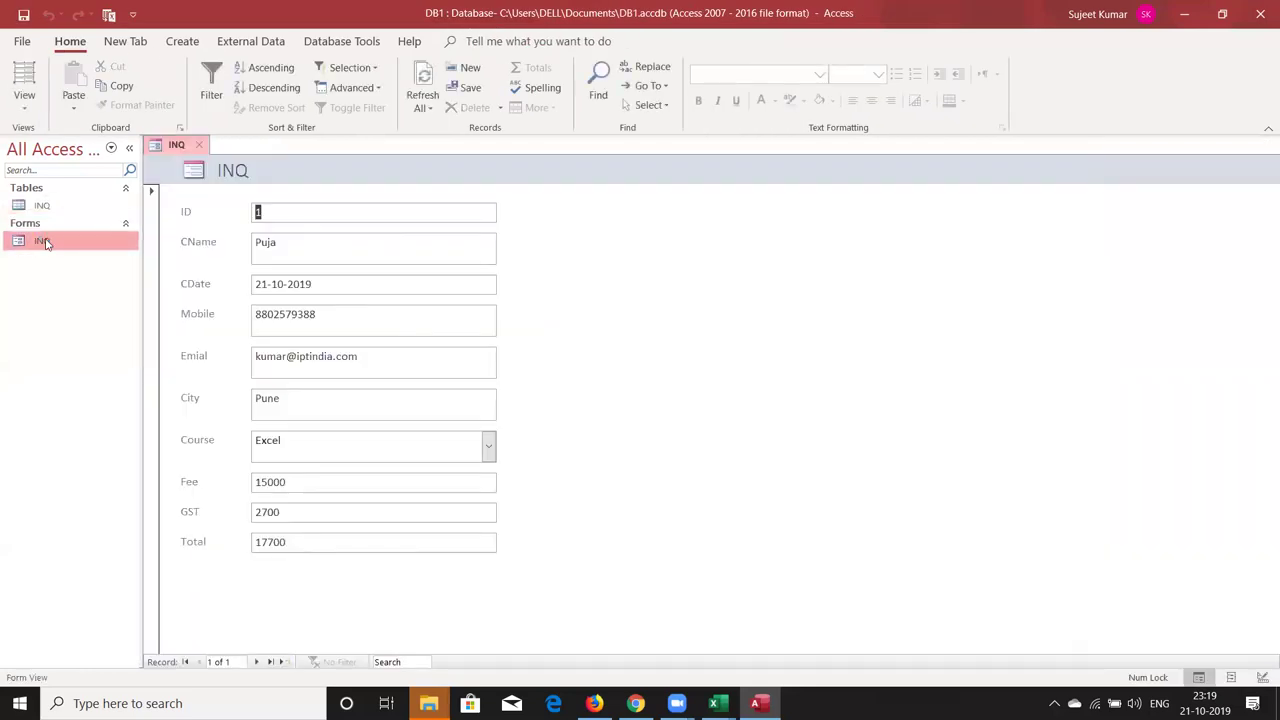
pyautogui.press('Tab')
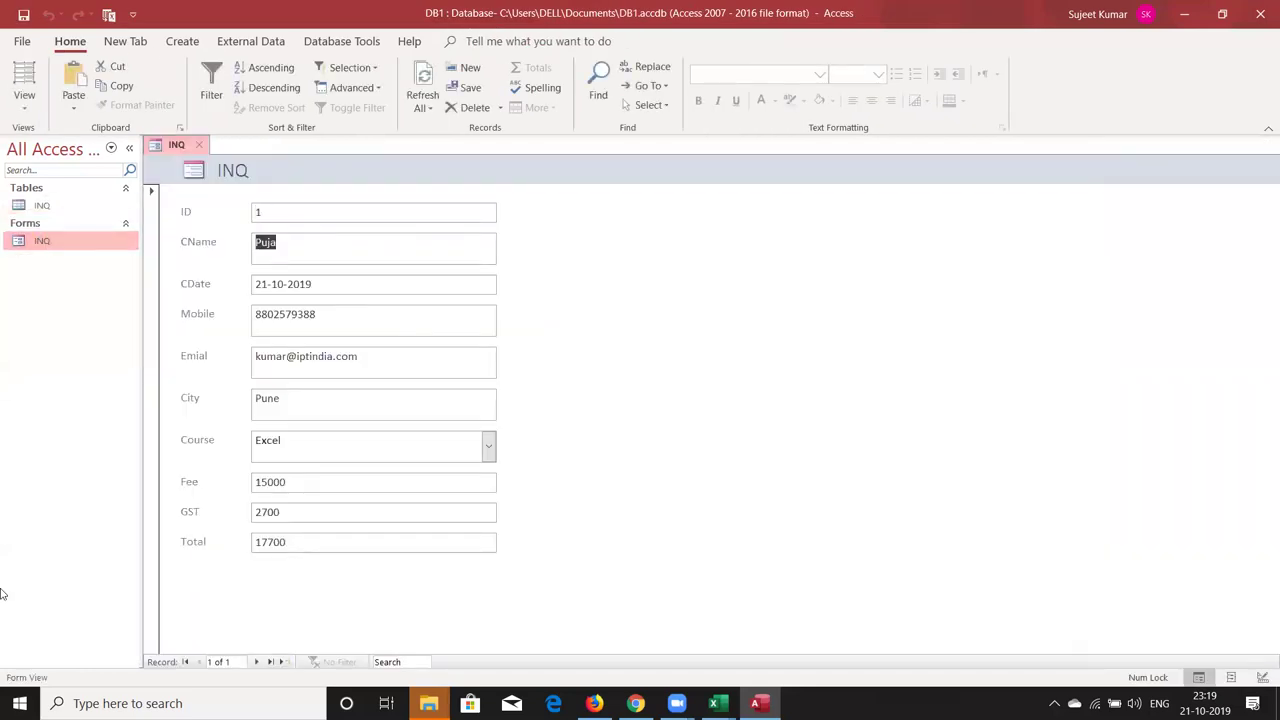
pyautogui.click(284, 662)
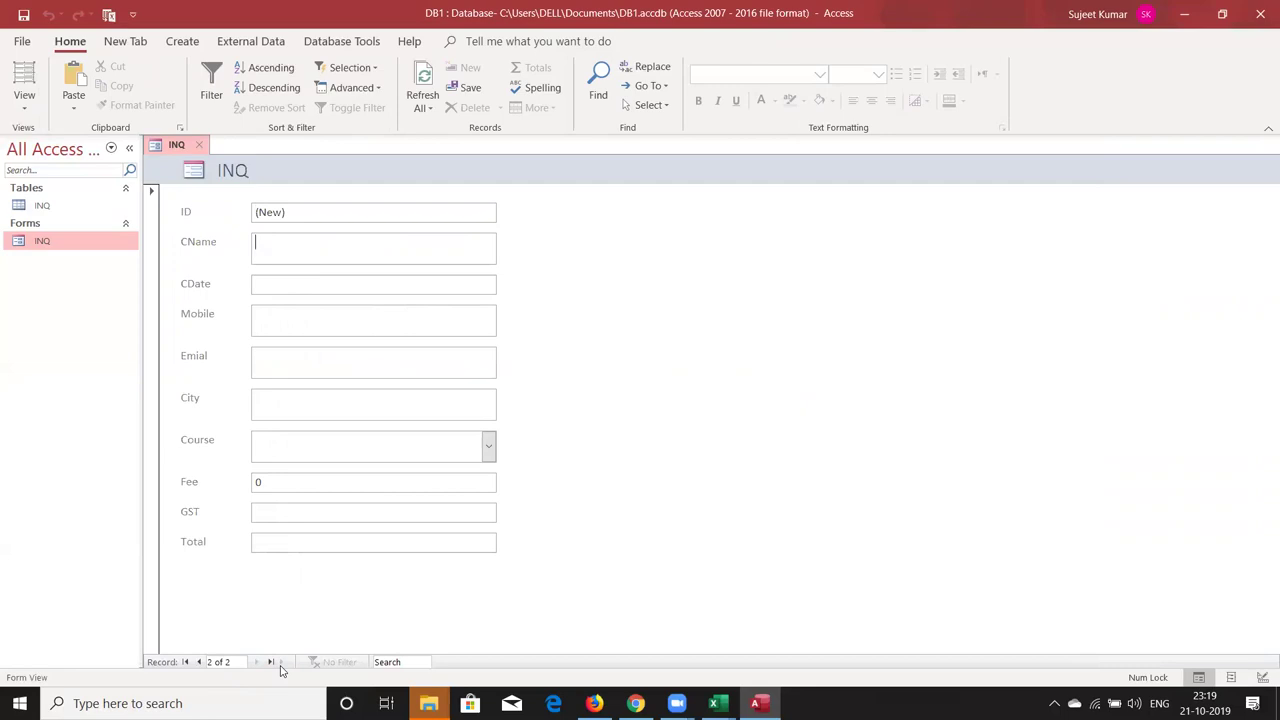
pyautogui.write('OM')
pyautogui.press('Tab')
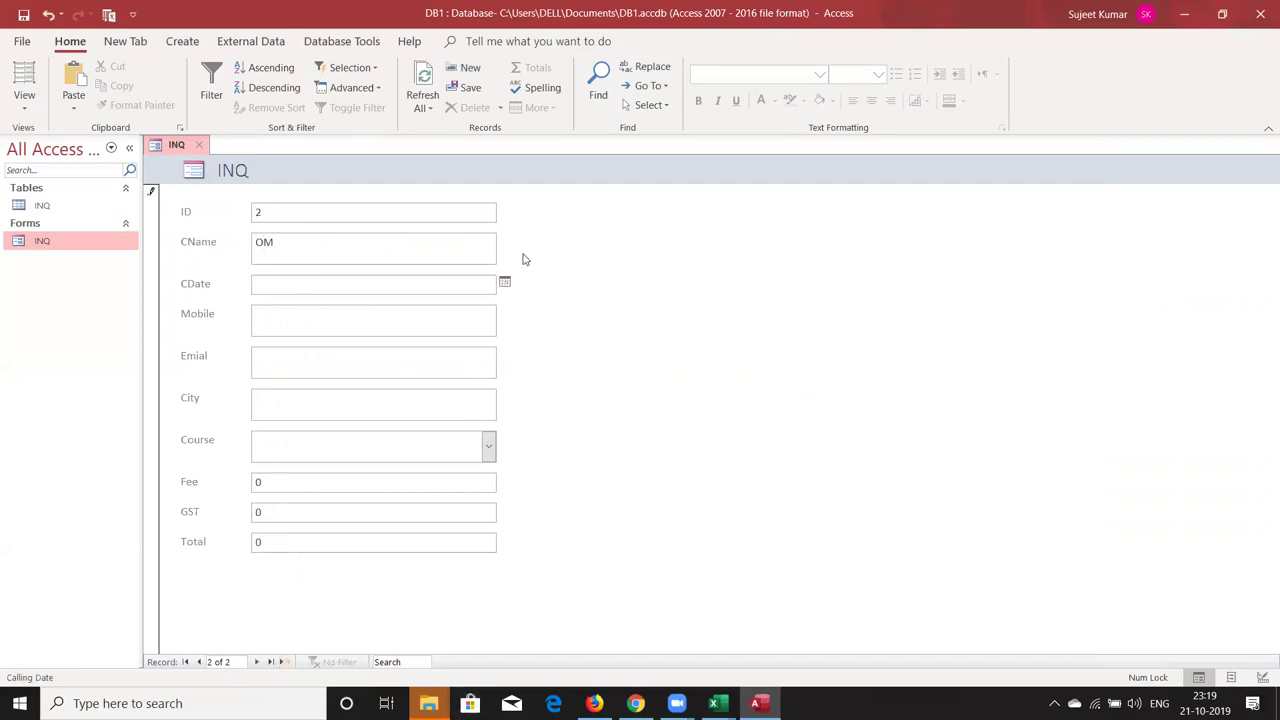
pyautogui.click(505, 284)
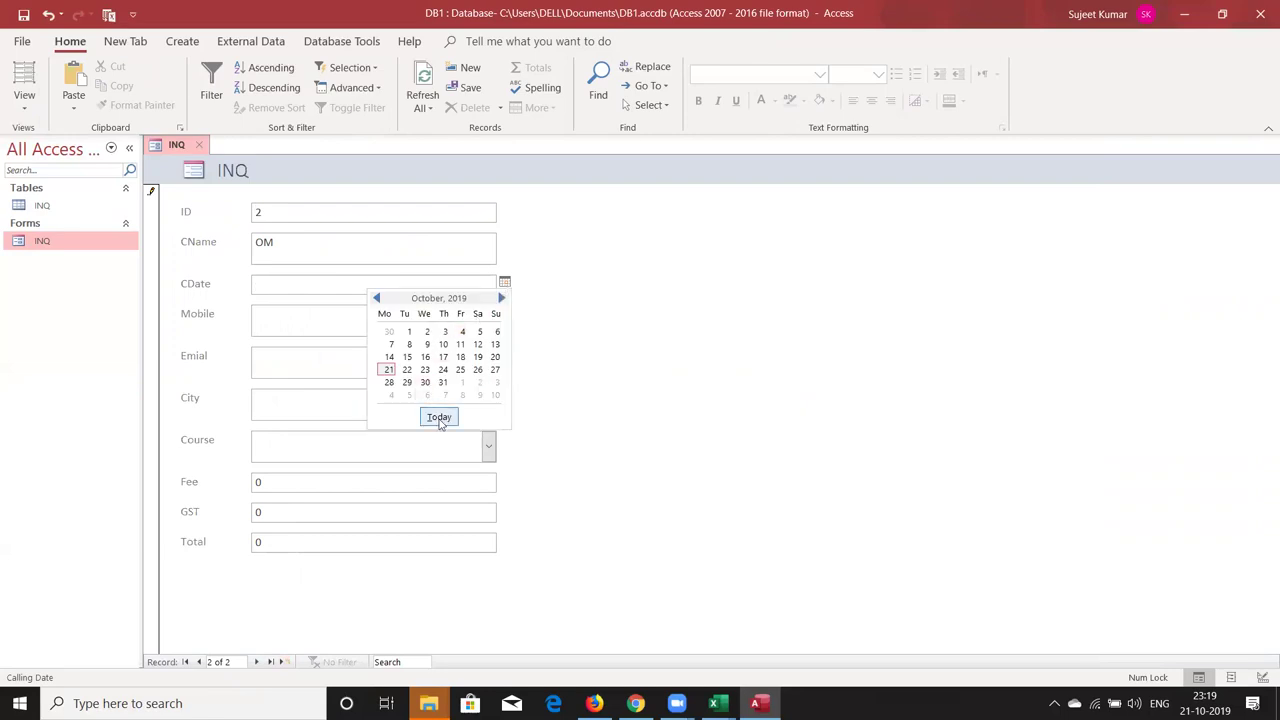
pyautogui.click(438, 416)
# Step: Fill in mobile, e-mail, city, Course Excel and Fee 15200, then save the record
pyautogui.click(479, 316)
pyautogui.write('880257988')
pyautogui.press('Tab')
pyautogui.write('sfdfsd')
pyautogui.press('Tab')
pyautogui.write('sd')
pyautogui.press('Tab')
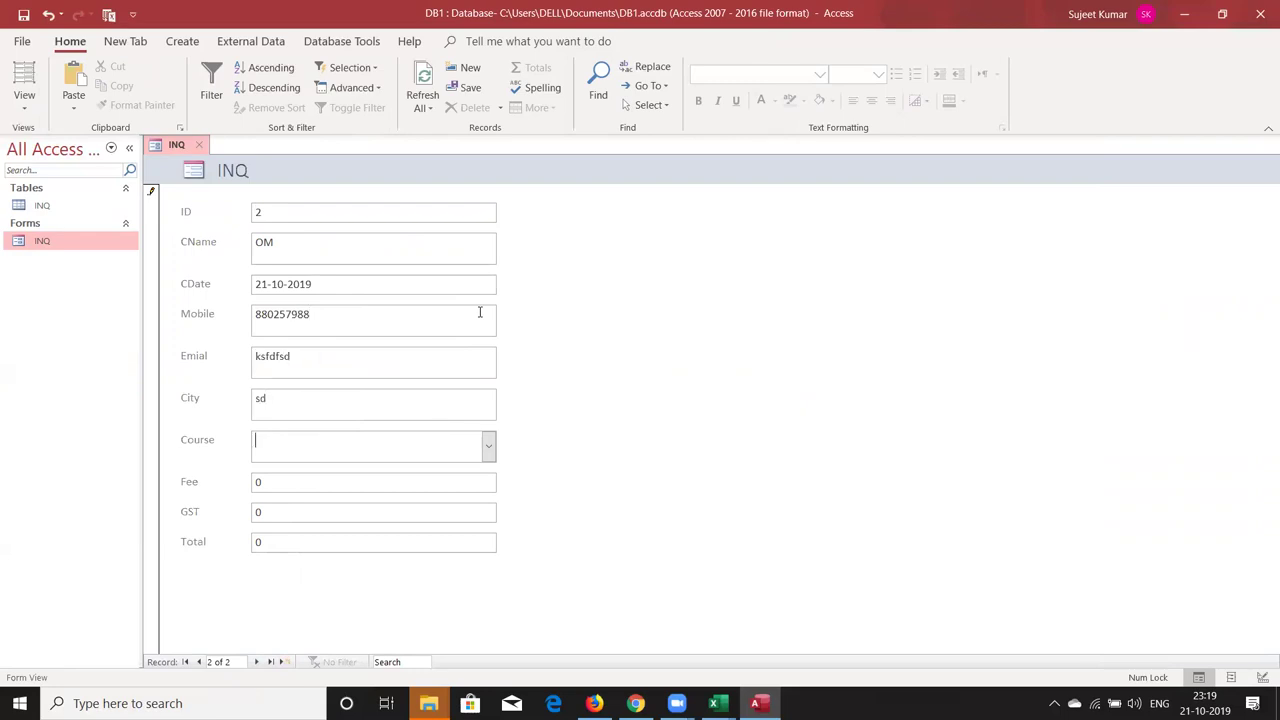
pyautogui.write('E')
pyautogui.press('Tab')
pyautogui.write('1520')
pyautogui.write('0')
pyautogui.press('Tab')
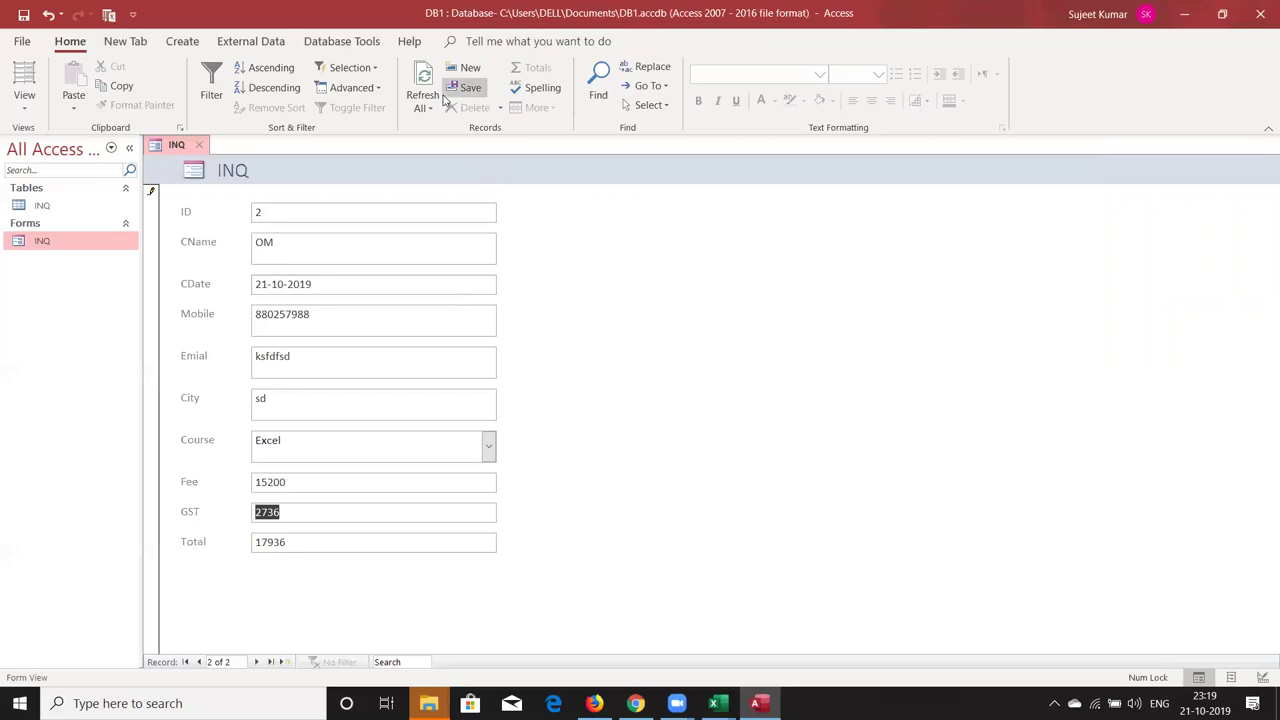
pyautogui.press('Tab')
pyautogui.press('Tab')
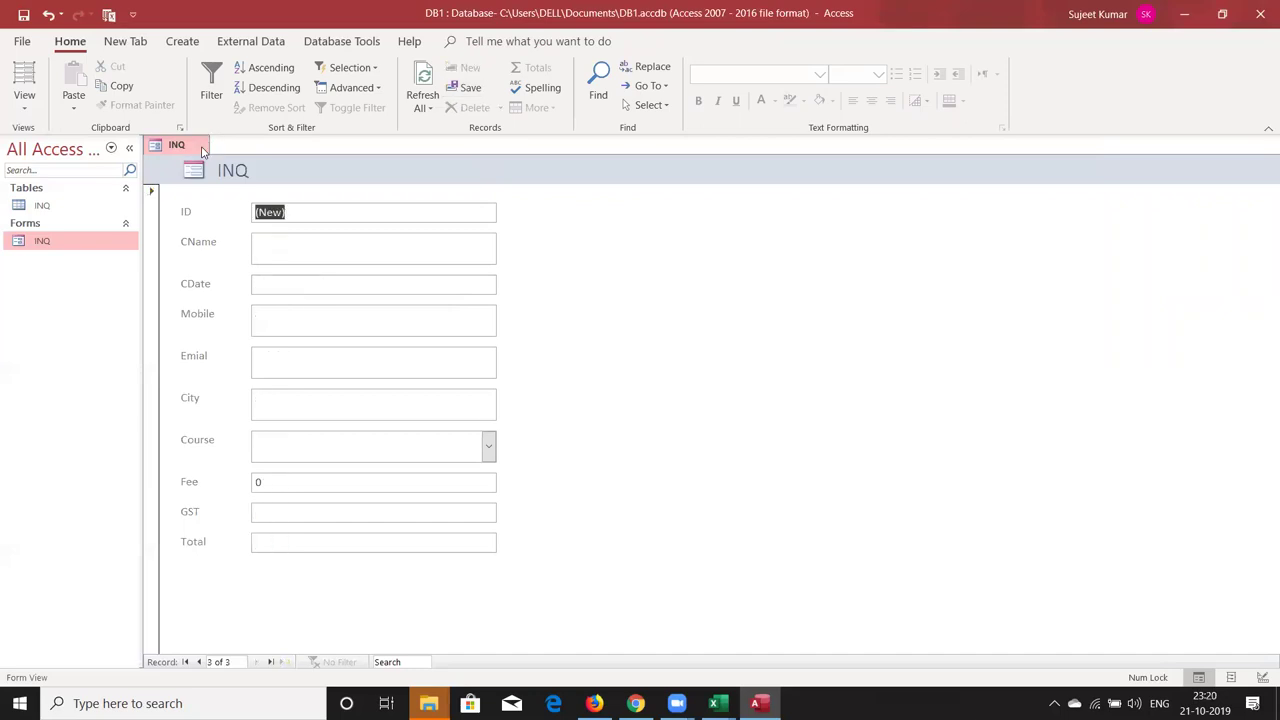
# Step: Close the form and check both enquiry records in the INQ table datasheet
pyautogui.click(200, 147)
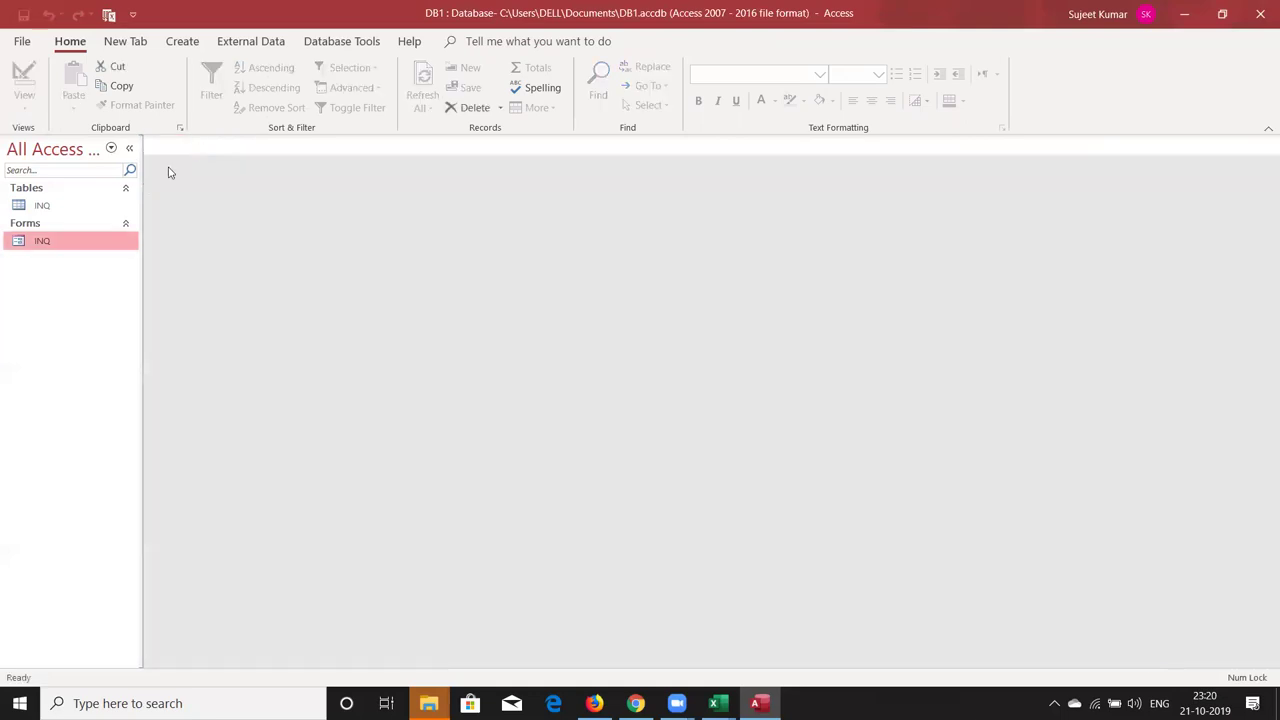
pyautogui.doubleClick(48, 205)
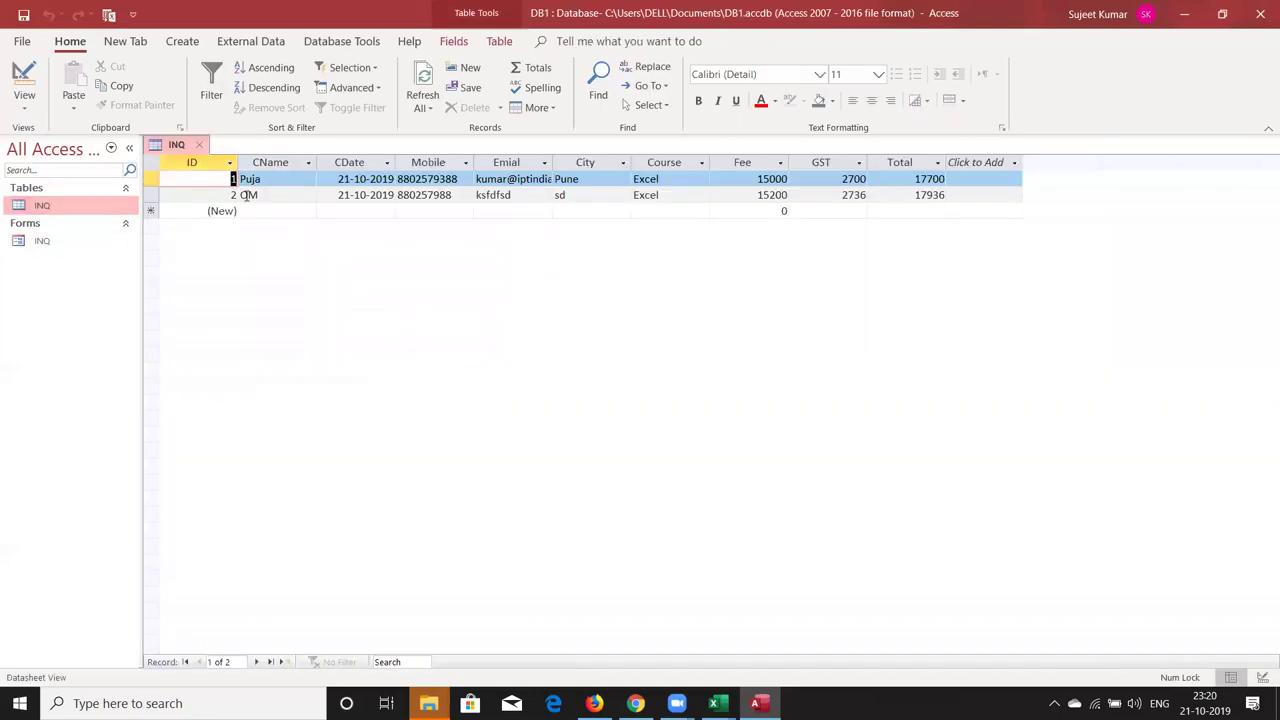
pyautogui.click(401, 195)
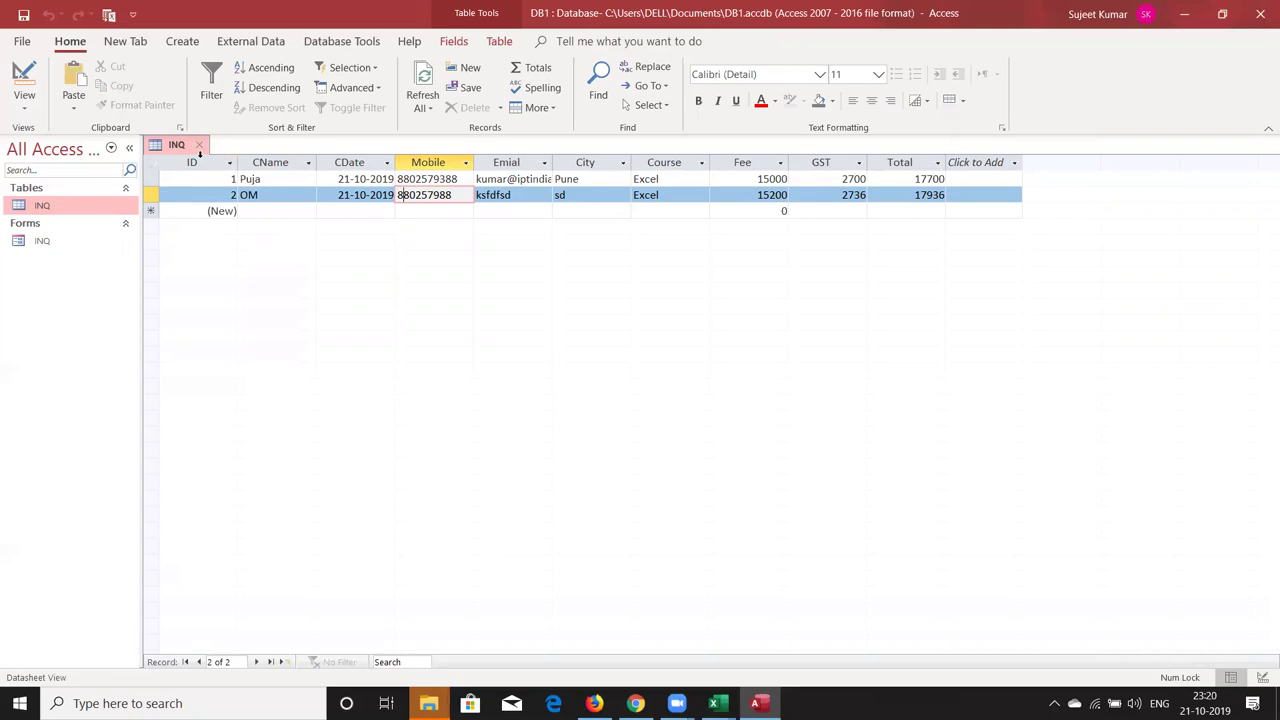
pyautogui.click(199, 145)
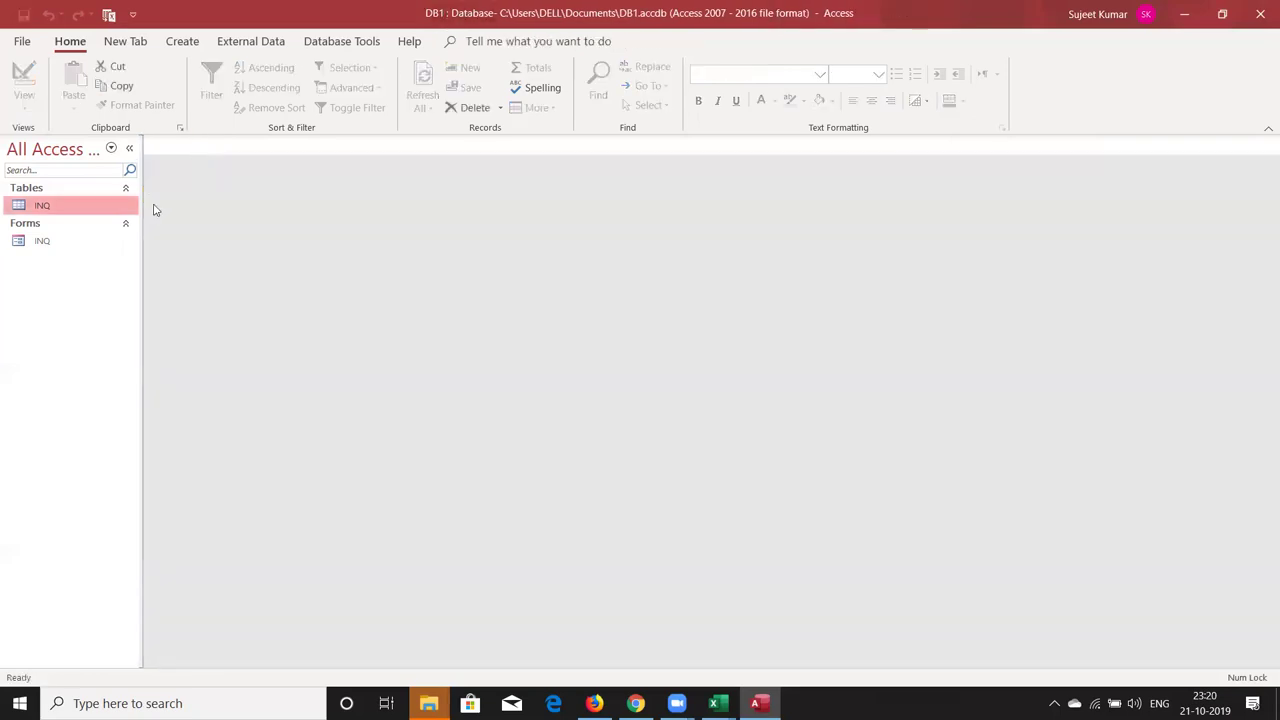
# Step: Reopen the INQ form, browse between the two records, then close it
pyautogui.doubleClick(99, 246)
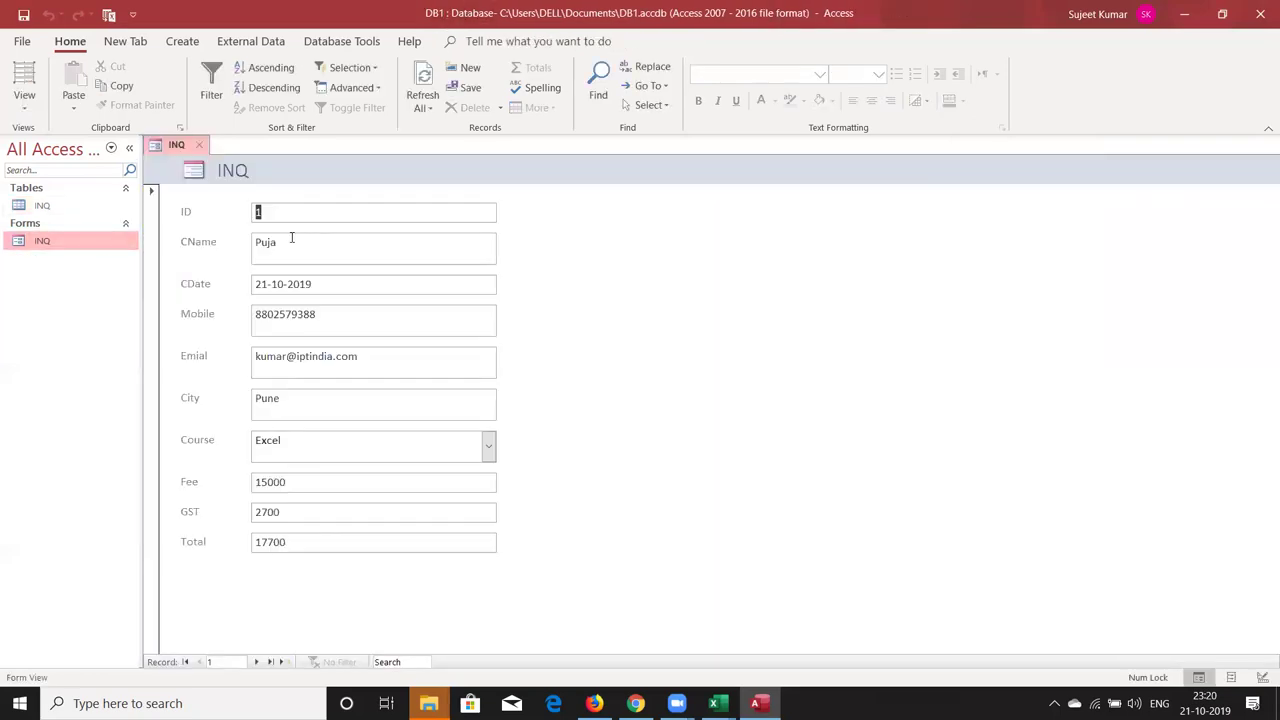
pyautogui.press('Tab')
pyautogui.press('Tab')
pyautogui.press('Tab')
pyautogui.press('Tab')
pyautogui.press('Tab')
pyautogui.press('Tab')
pyautogui.press('Tab')
pyautogui.press('Tab')
pyautogui.press('Tab')
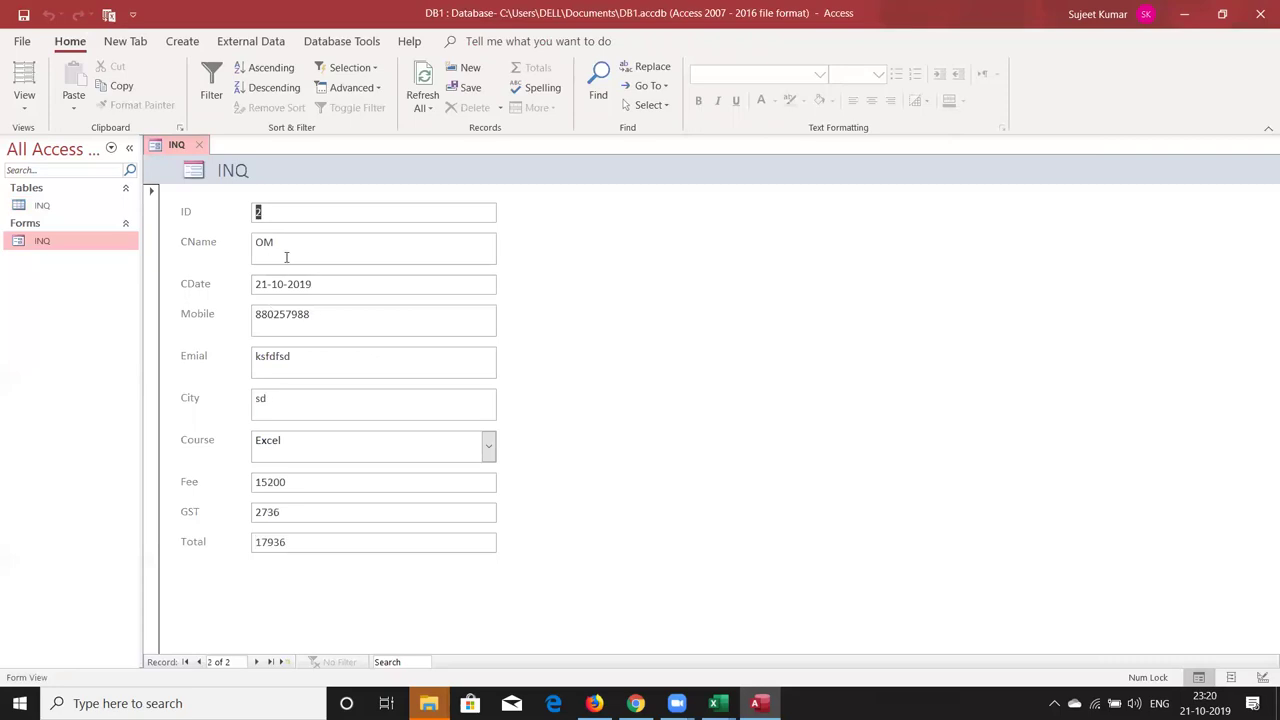
pyautogui.press('Tab')
pyautogui.press('Tab')
pyautogui.press('Tab')
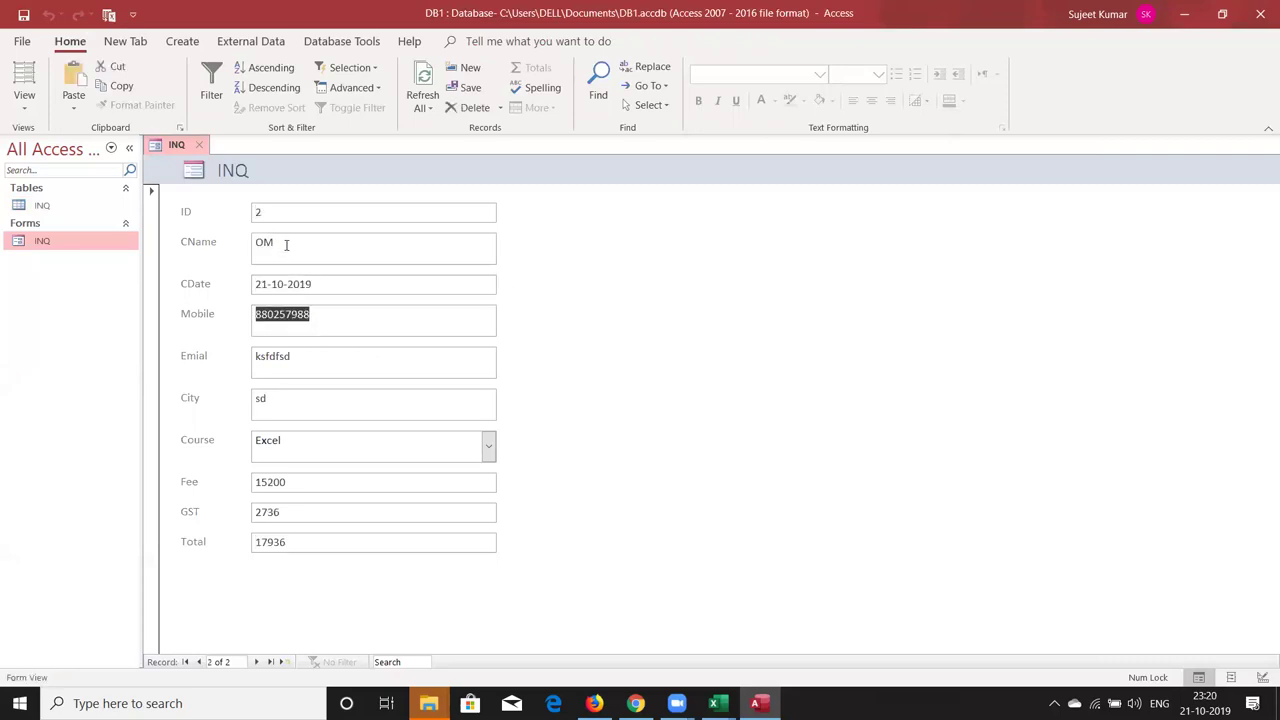
pyautogui.click(185, 663)
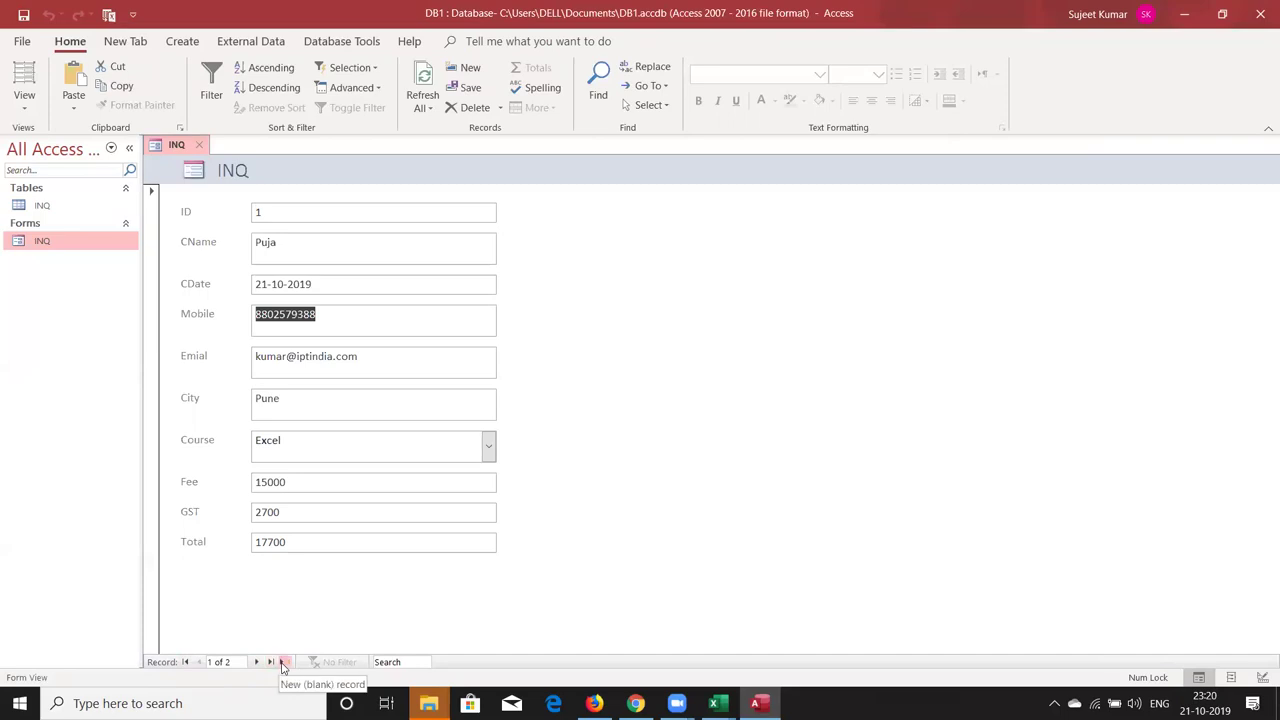
pyautogui.click(405, 661)
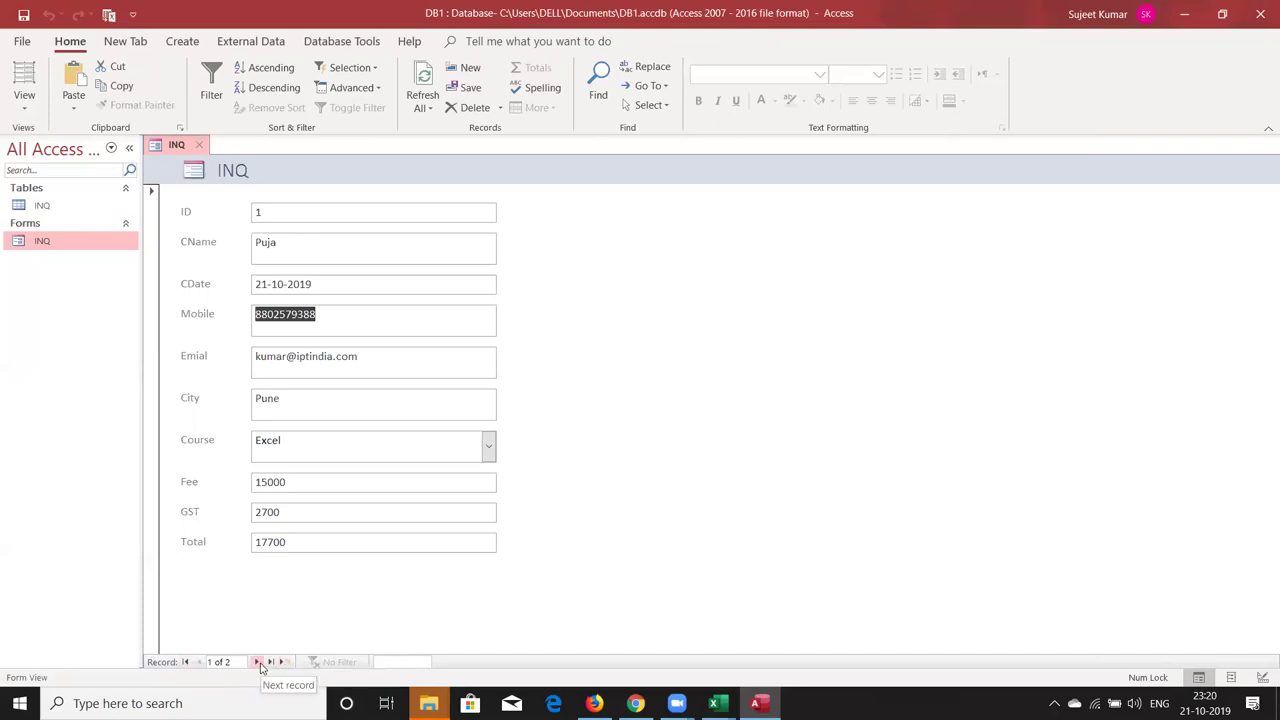
pyautogui.click(204, 147)
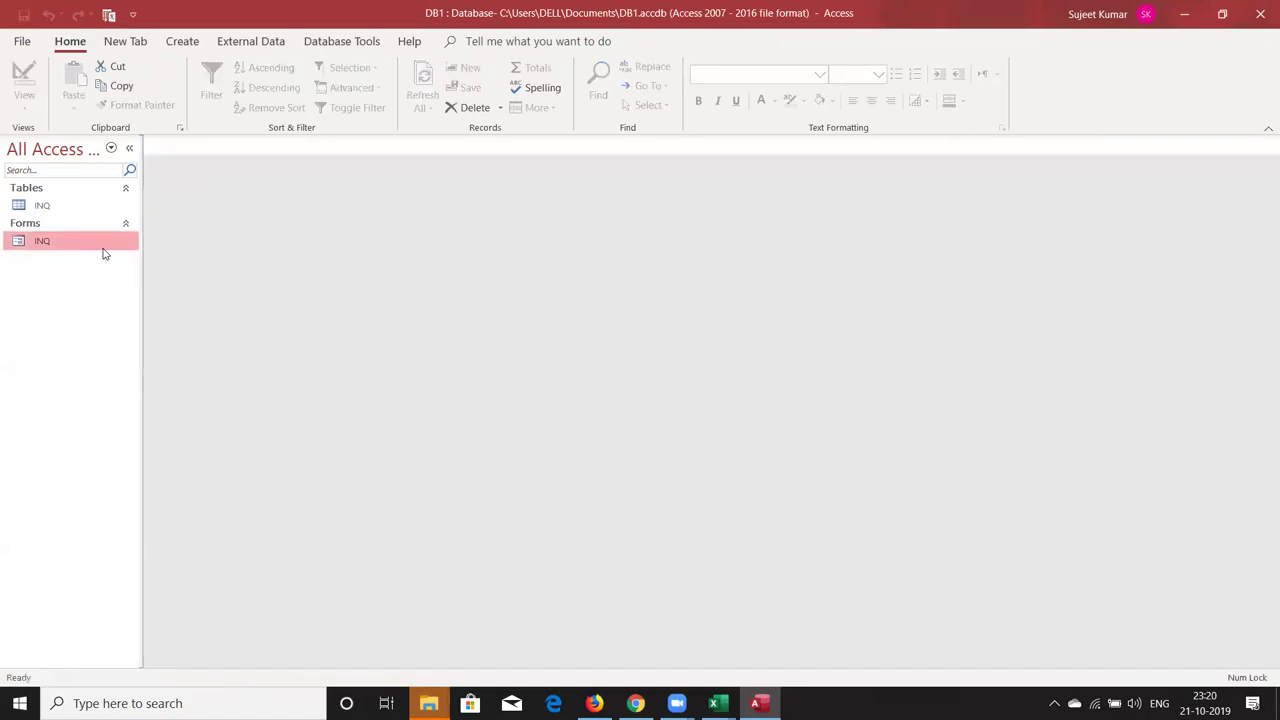
# Step: Export the open INQ table through External Data > Excel to Documents\INQ.xlsx, without saving export steps
pyautogui.doubleClick(92, 207)
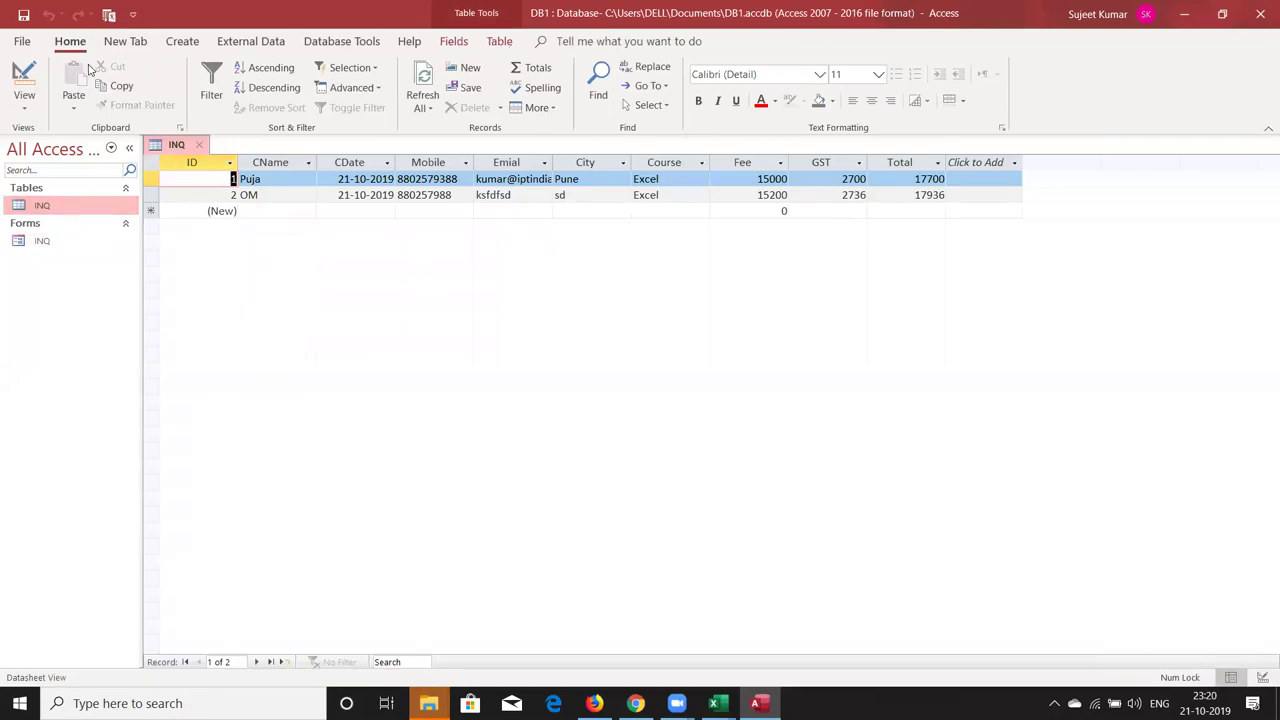
pyautogui.scroll(-1, 88, 68)
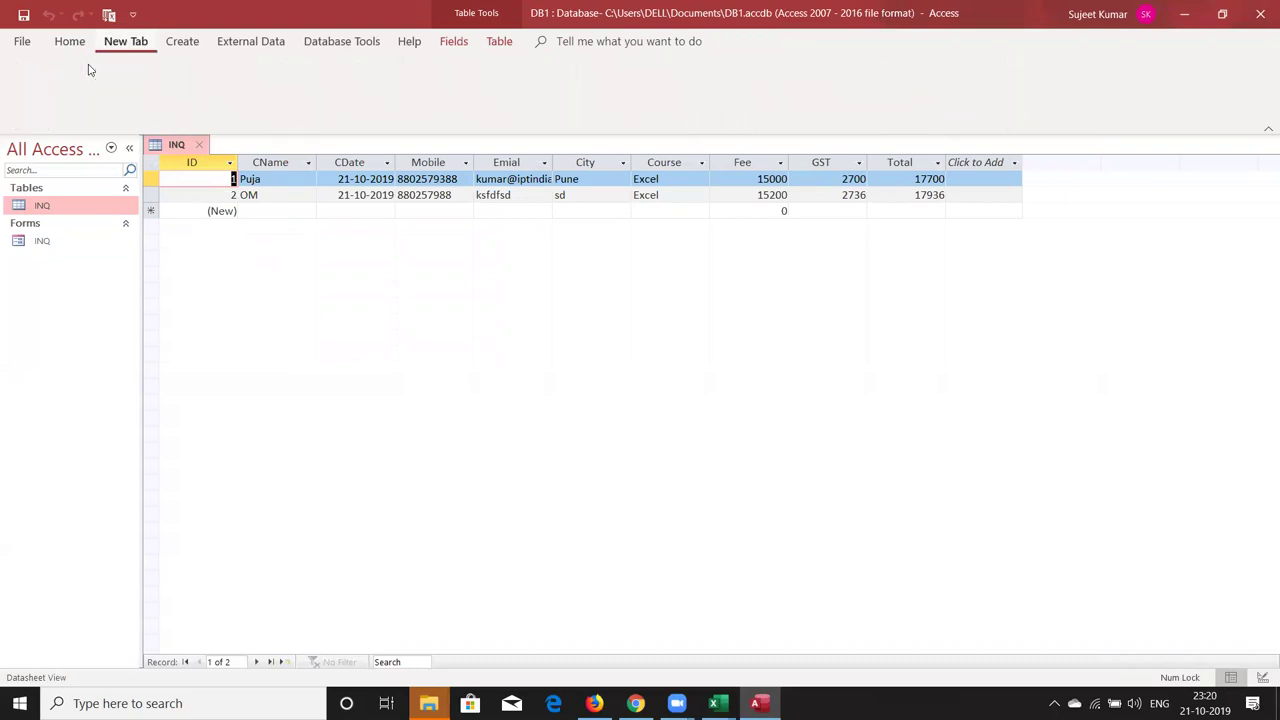
pyautogui.scroll(-1, 88, 68)
pyautogui.click(341, 45)
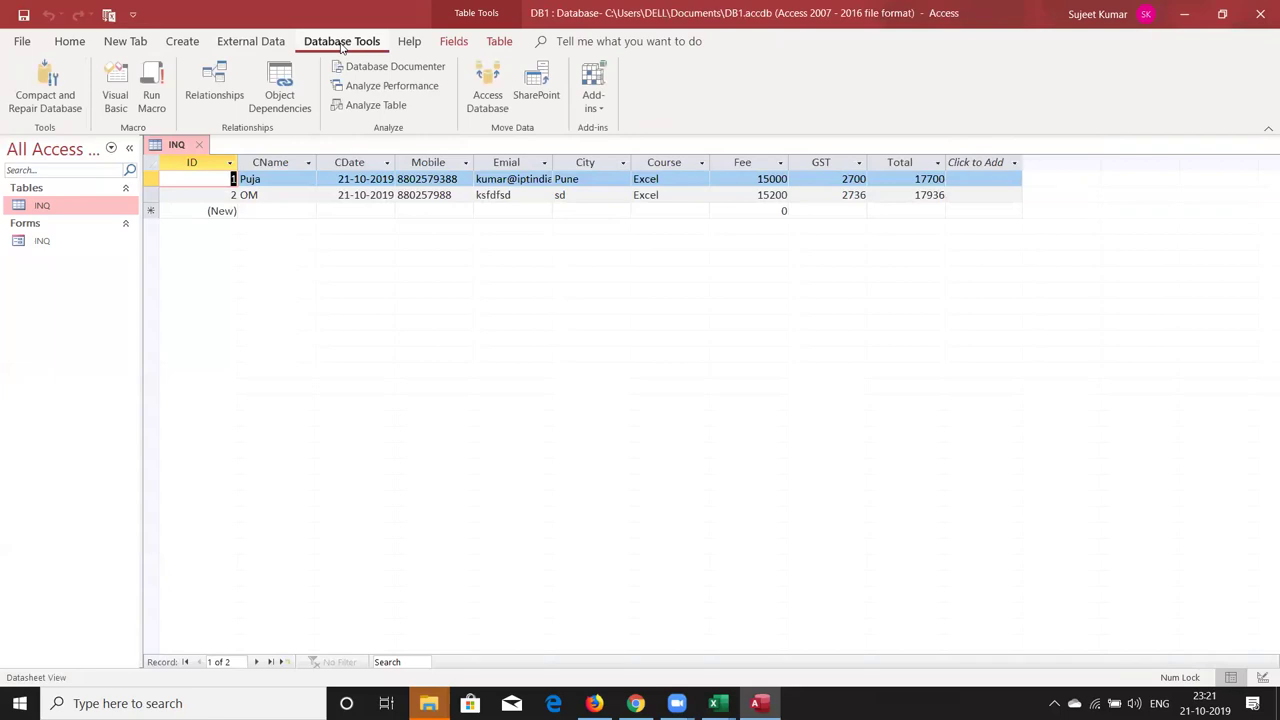
pyautogui.click(255, 44)
pyautogui.click(248, 88)
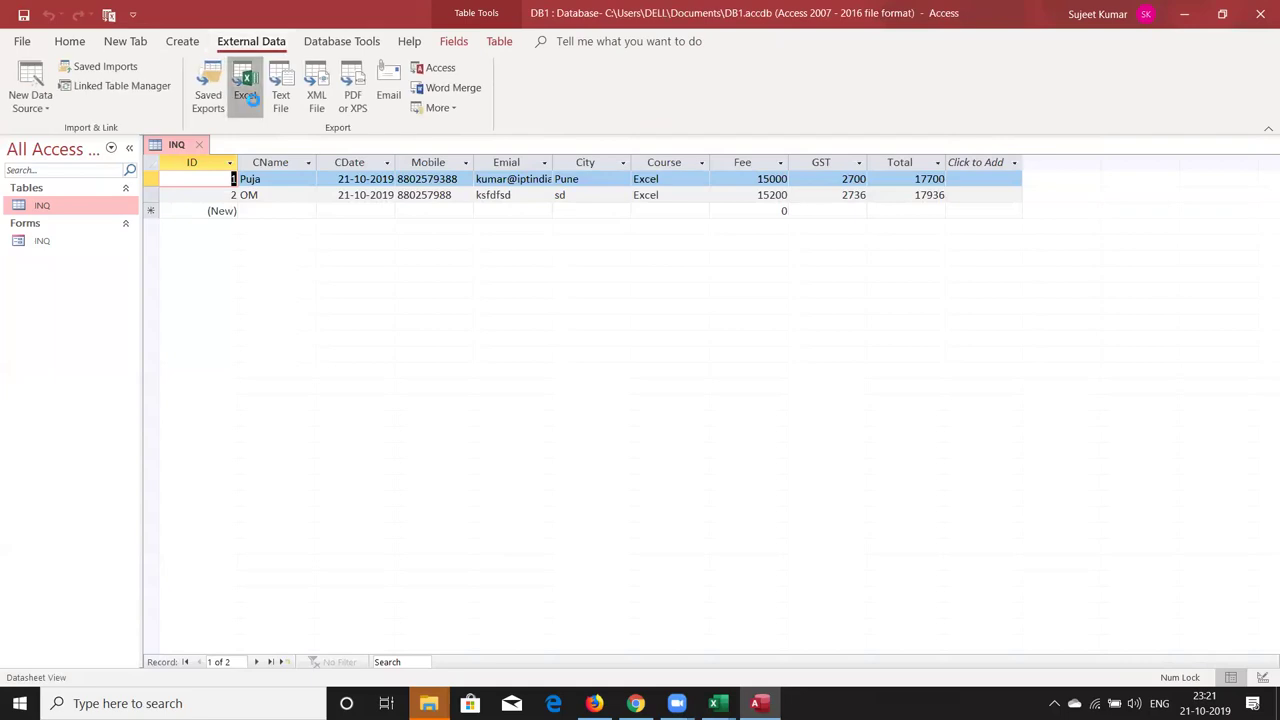
pyautogui.click(800, 552)
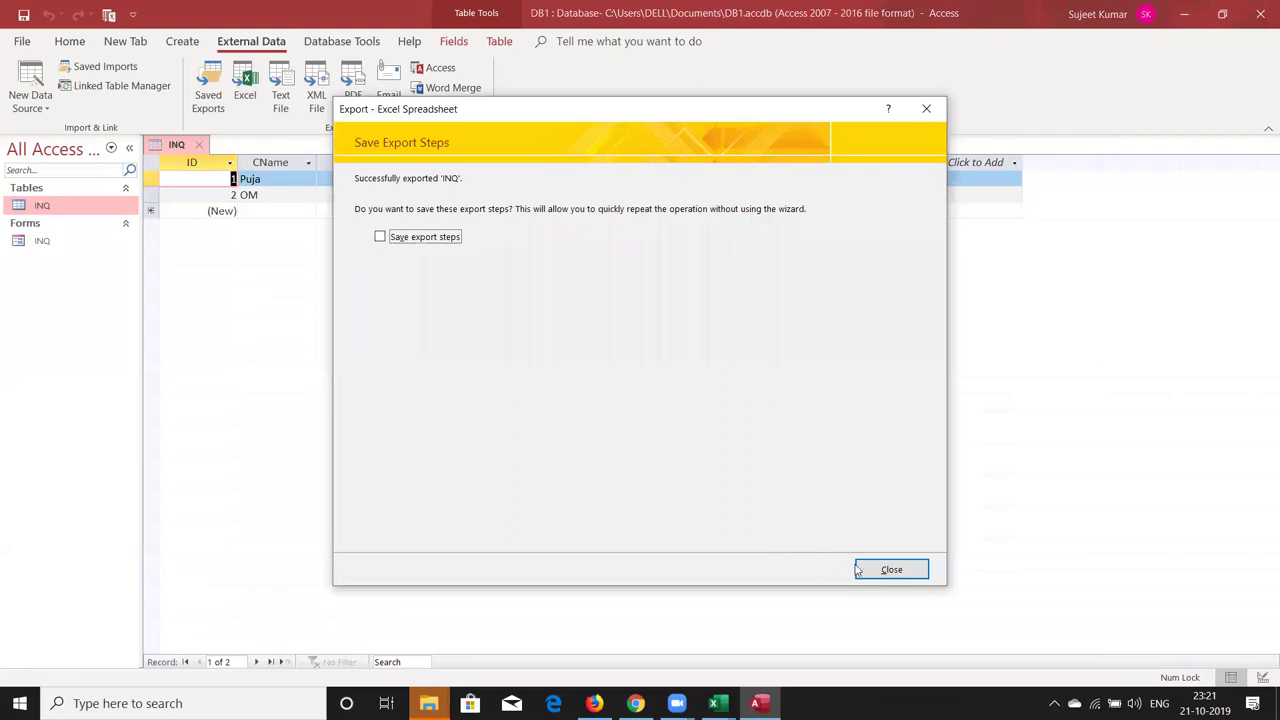
pyautogui.click(876, 572)
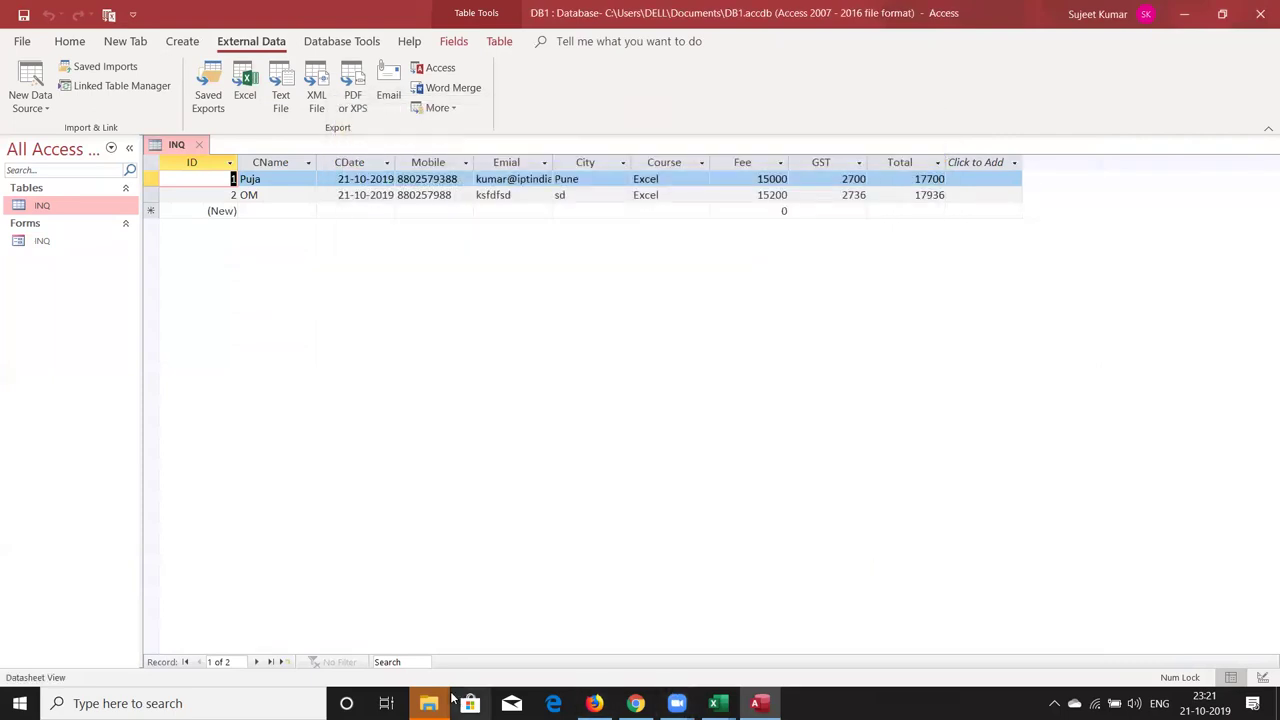
pyautogui.moveTo(428, 703)
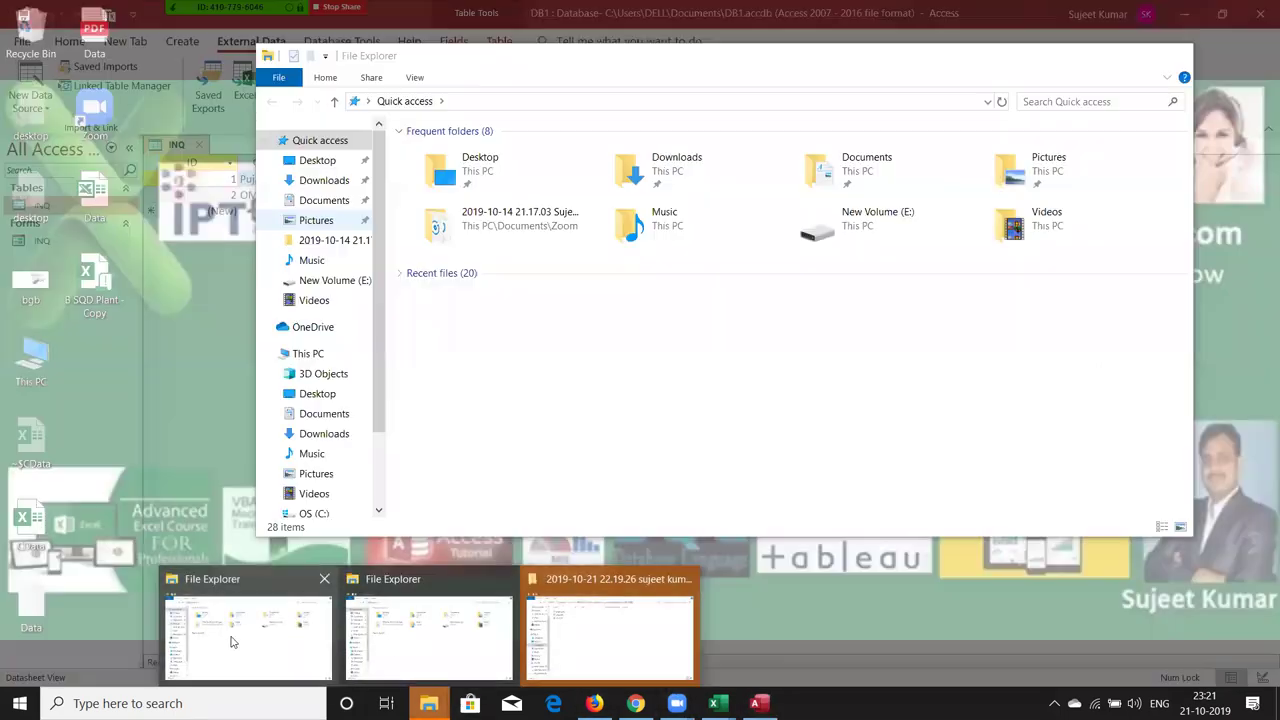
# Step: Browse to the Documents folder in File Explorer and open the exported INQ workbook
pyautogui.click(234, 640)
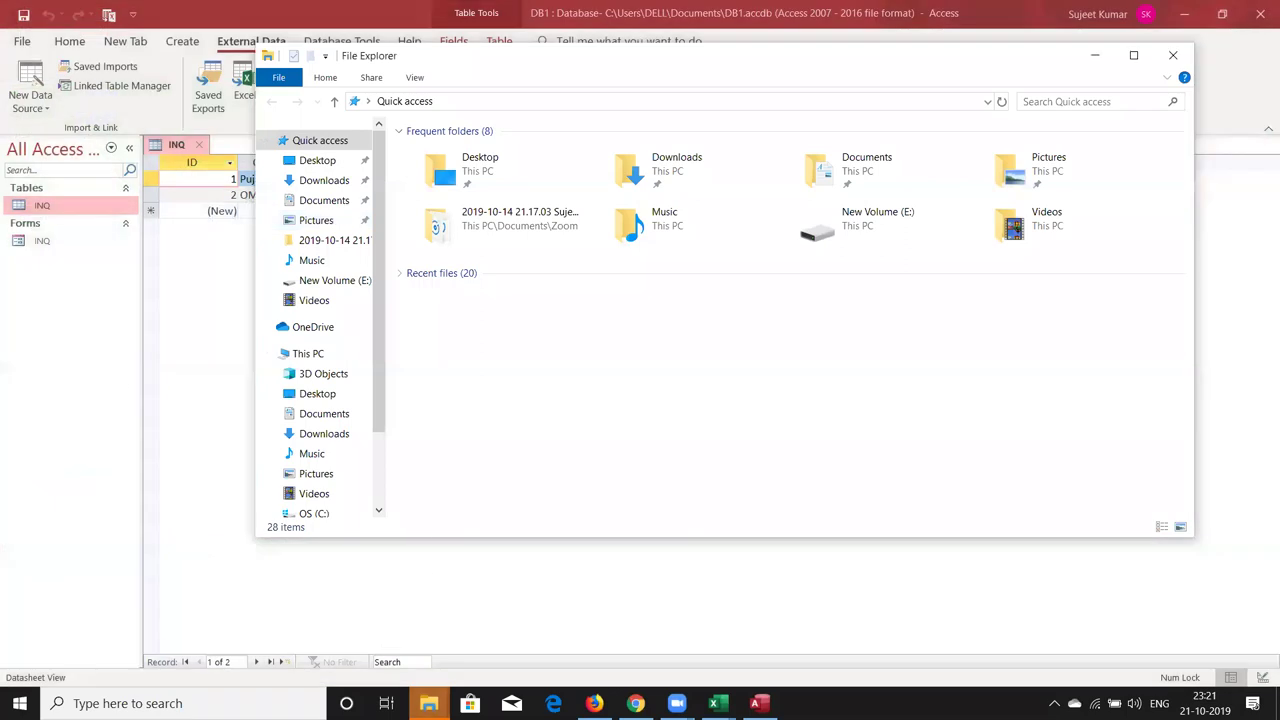
pyautogui.click(428, 703)
pyautogui.click(473, 645)
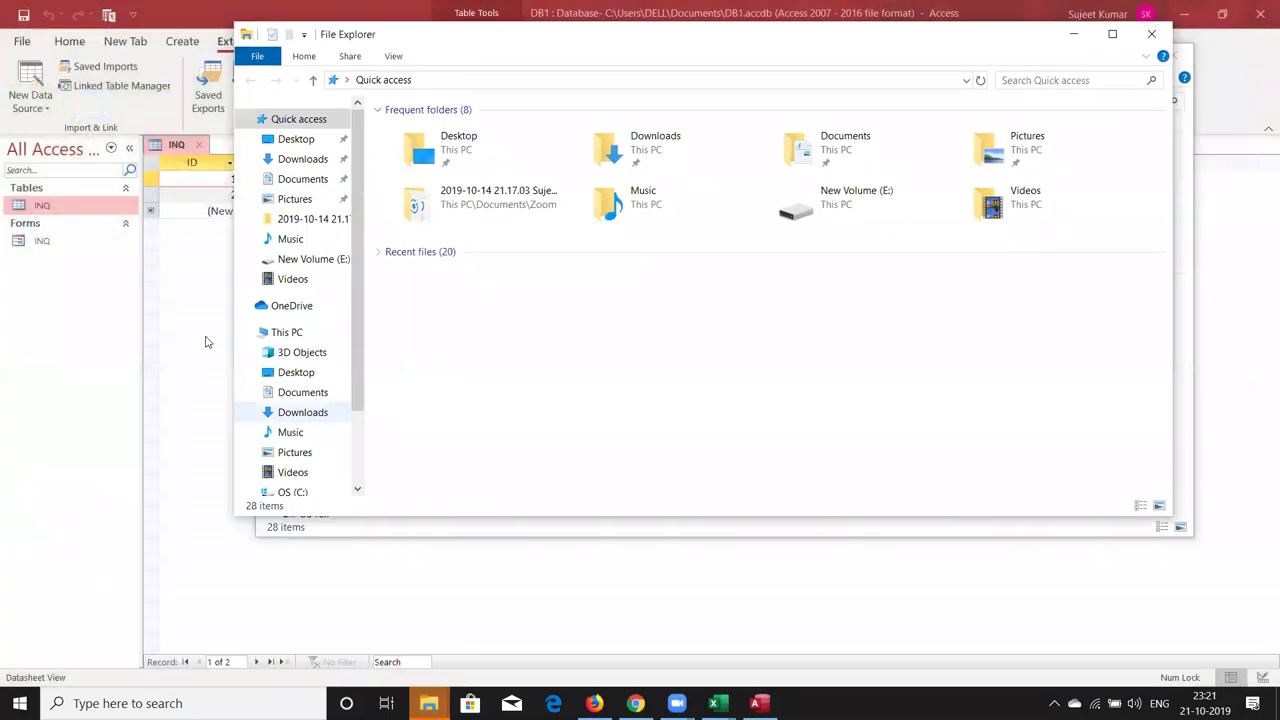
pyautogui.click(298, 179)
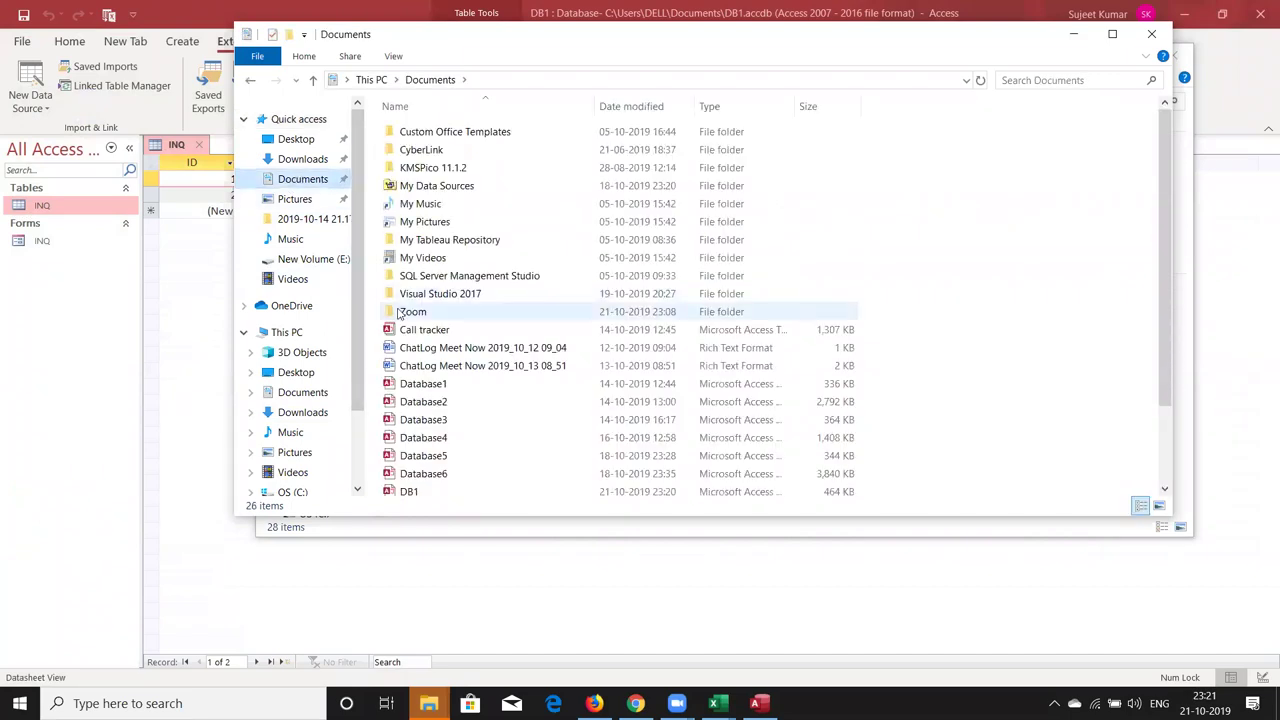
pyautogui.click(415, 322)
pyautogui.scroll(-2, 415, 322)
pyautogui.click(470, 455)
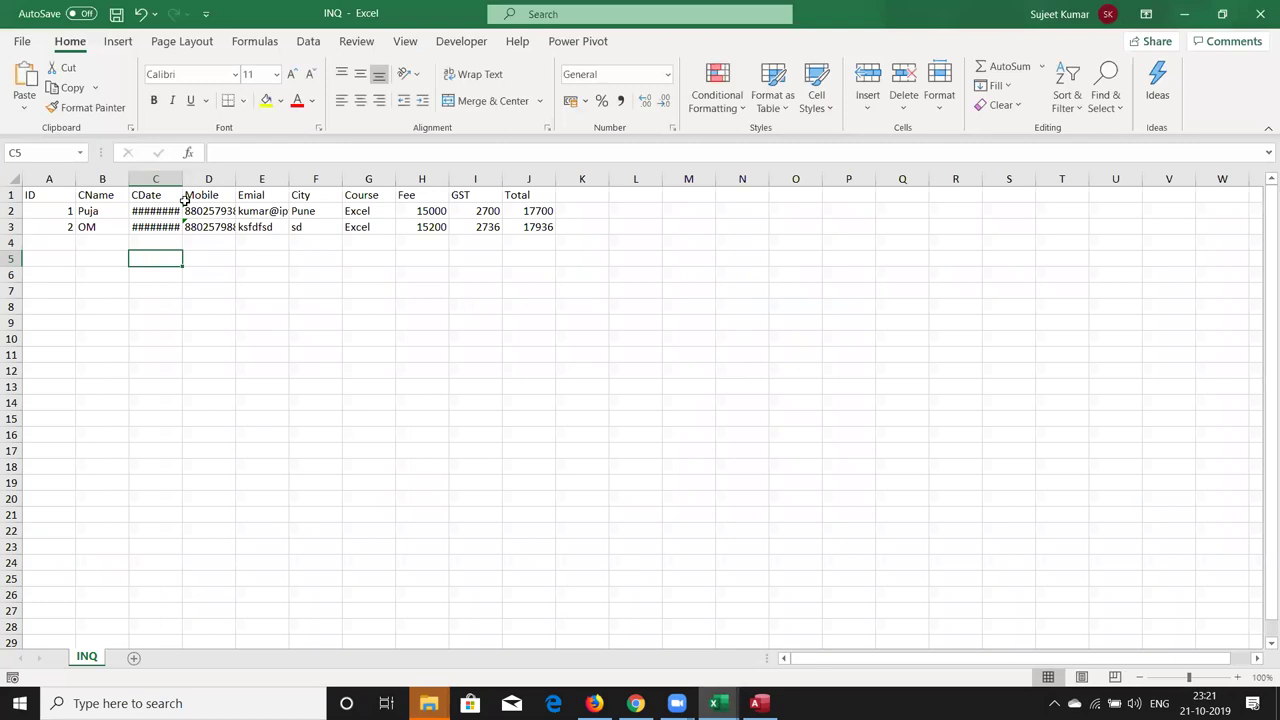
# Step: Select the ID values in A2:A3 and clear the second name from B3
pyautogui.click(81, 224)
pyautogui.click(80, 212)
pyautogui.moveTo(70, 212); pyautogui.dragTo(72, 640)
pyautogui.hotkey('ctrl', 'Home')
pyautogui.press('Right')
pyautogui.press('Down')
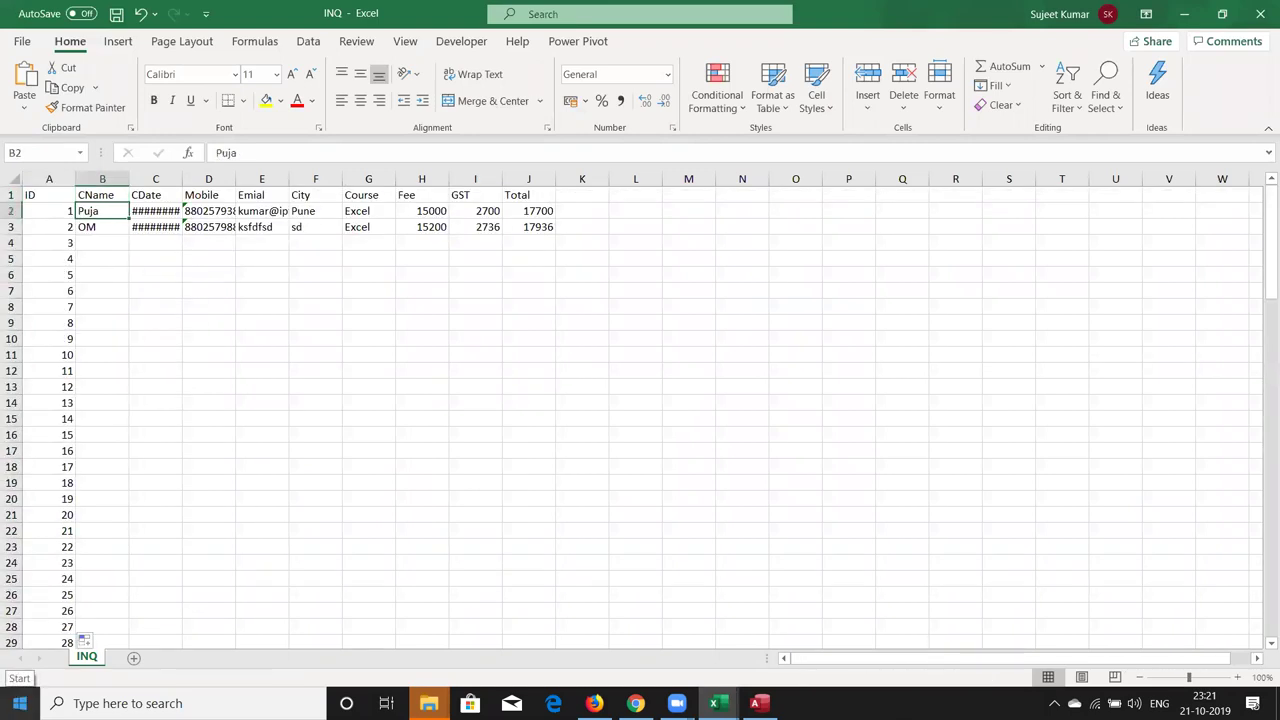
pyautogui.click(117, 233)
pyautogui.press('Delete')
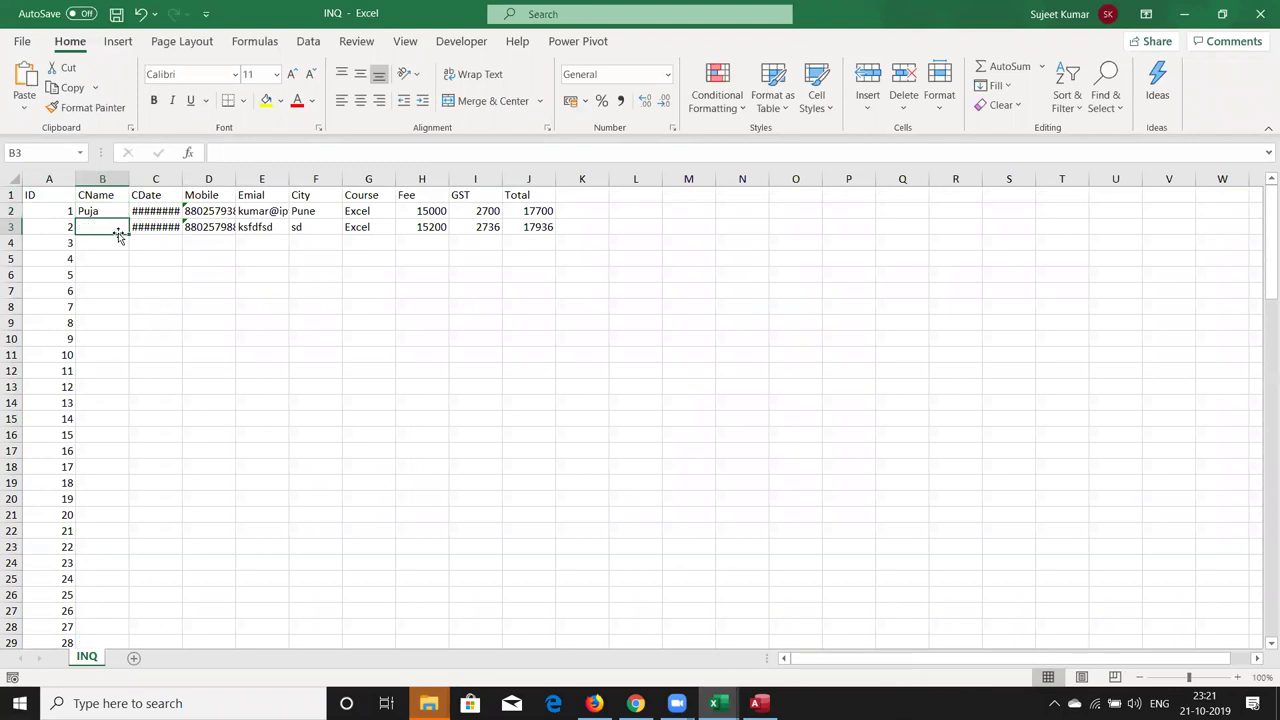
# Step: Widen column C, then fill sample names down column B and daily dates from 21-10-2019 down column C
pyautogui.click(114, 210)
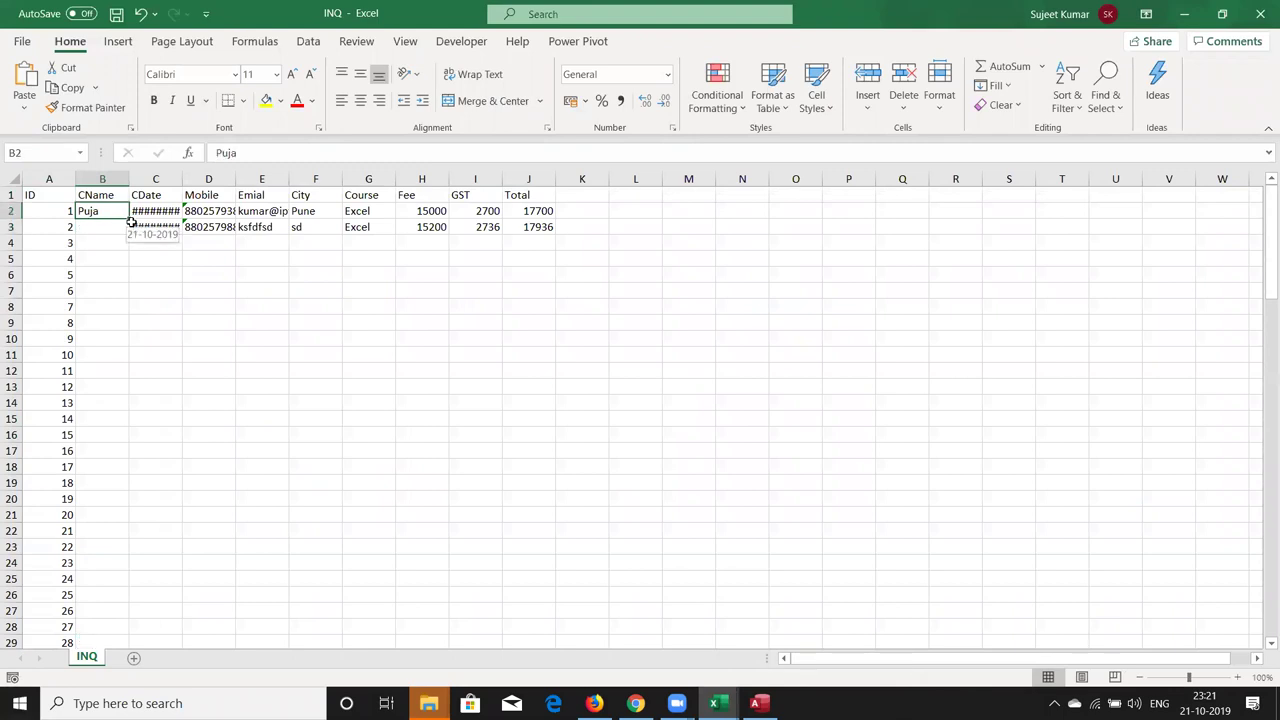
pyautogui.doubleClick(133, 225)
pyautogui.click(117, 213)
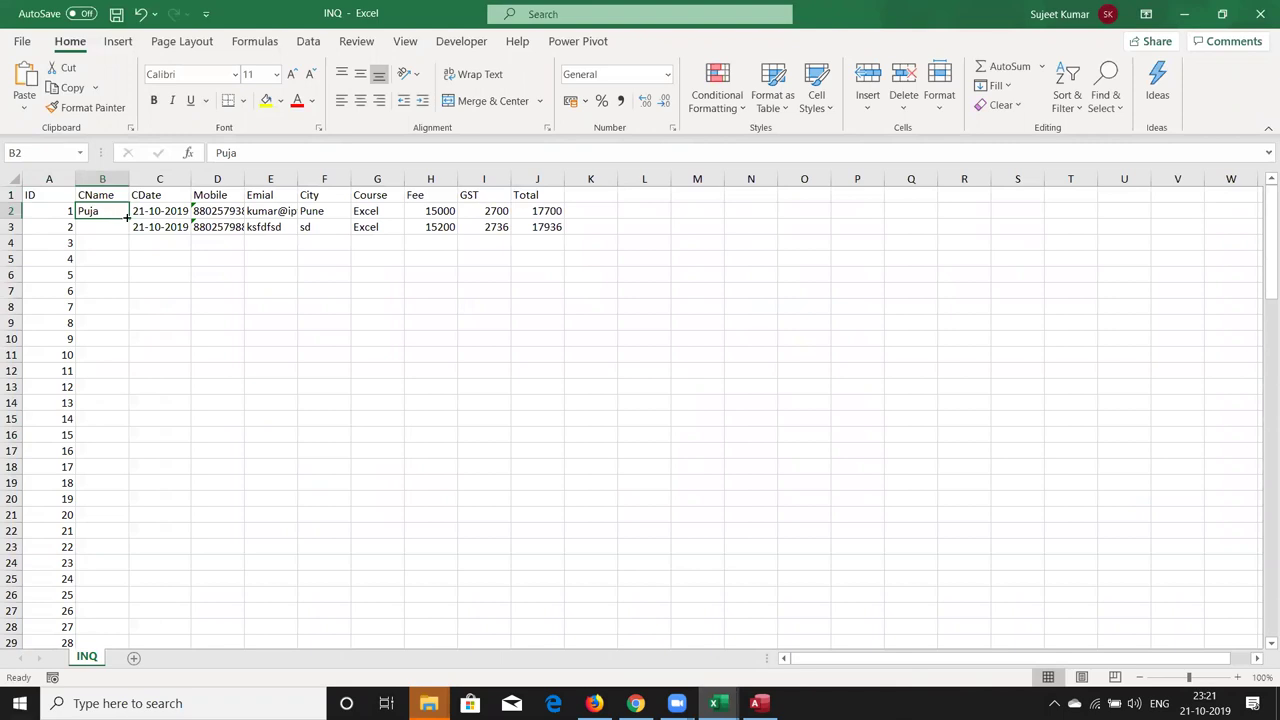
pyautogui.doubleClick(129, 219)
pyautogui.moveTo(175, 212); pyautogui.dragTo(175, 226)
pyautogui.click(178, 213)
pyautogui.click(182, 226)
pyautogui.doubleClick(188, 234)
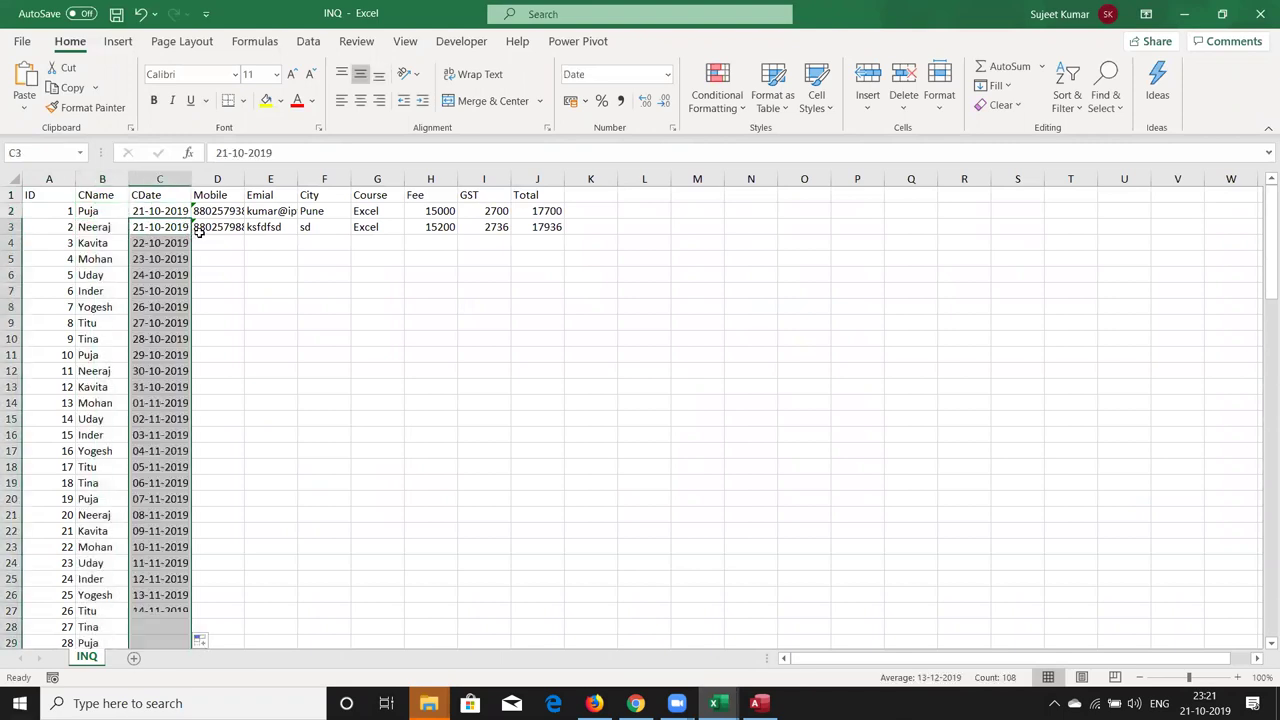
pyautogui.click(208, 229)
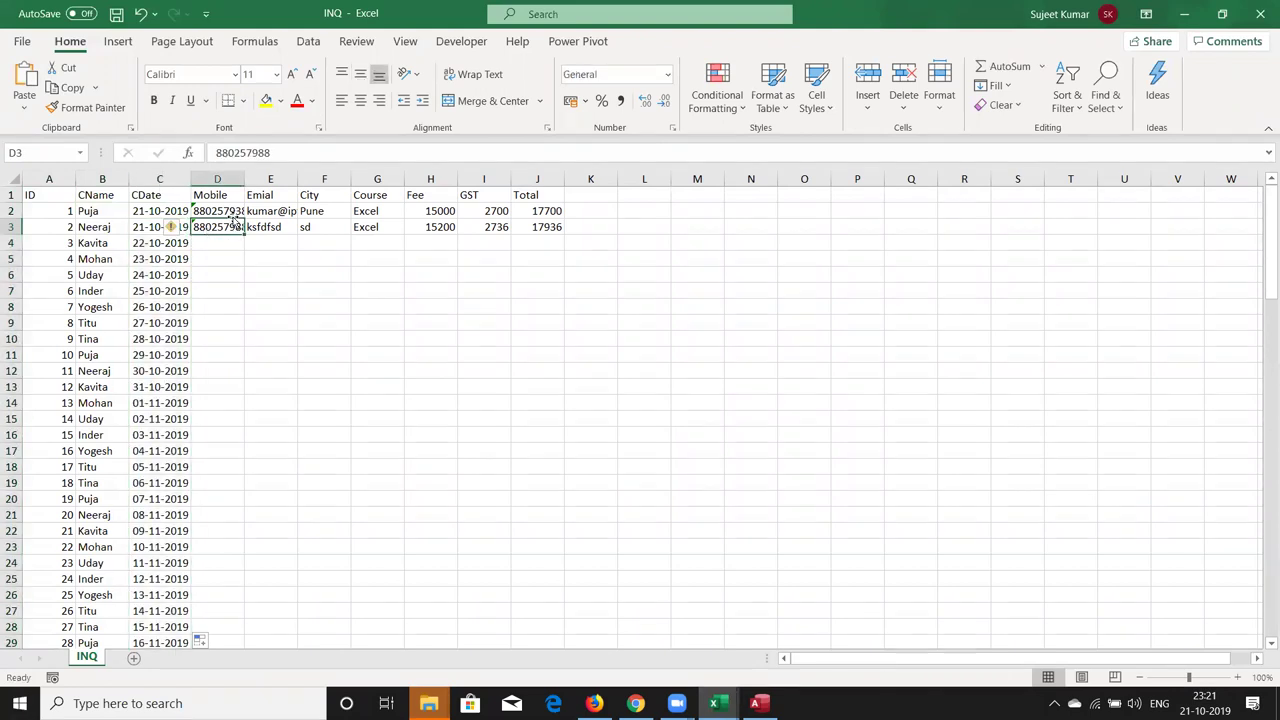
pyautogui.click(230, 241)
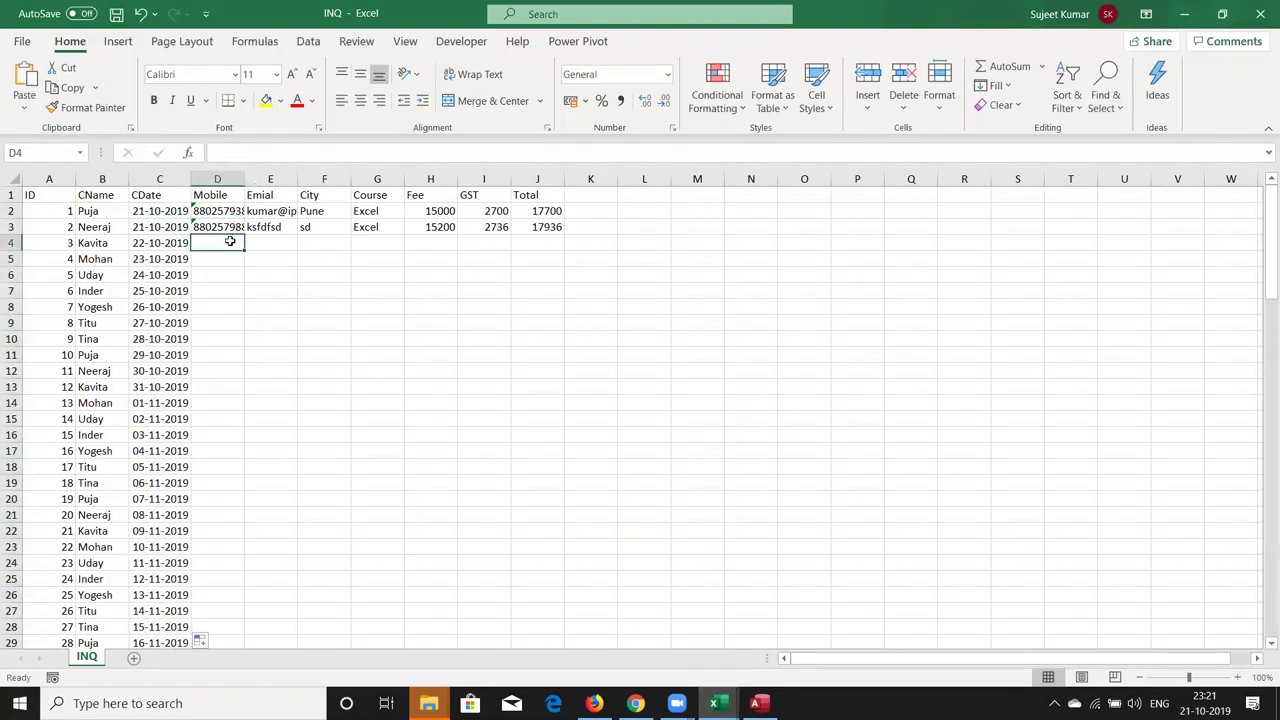
# Step: Fill incrementing mobile numbers down column D with a formula that adds one to D3
pyautogui.write('=D36')
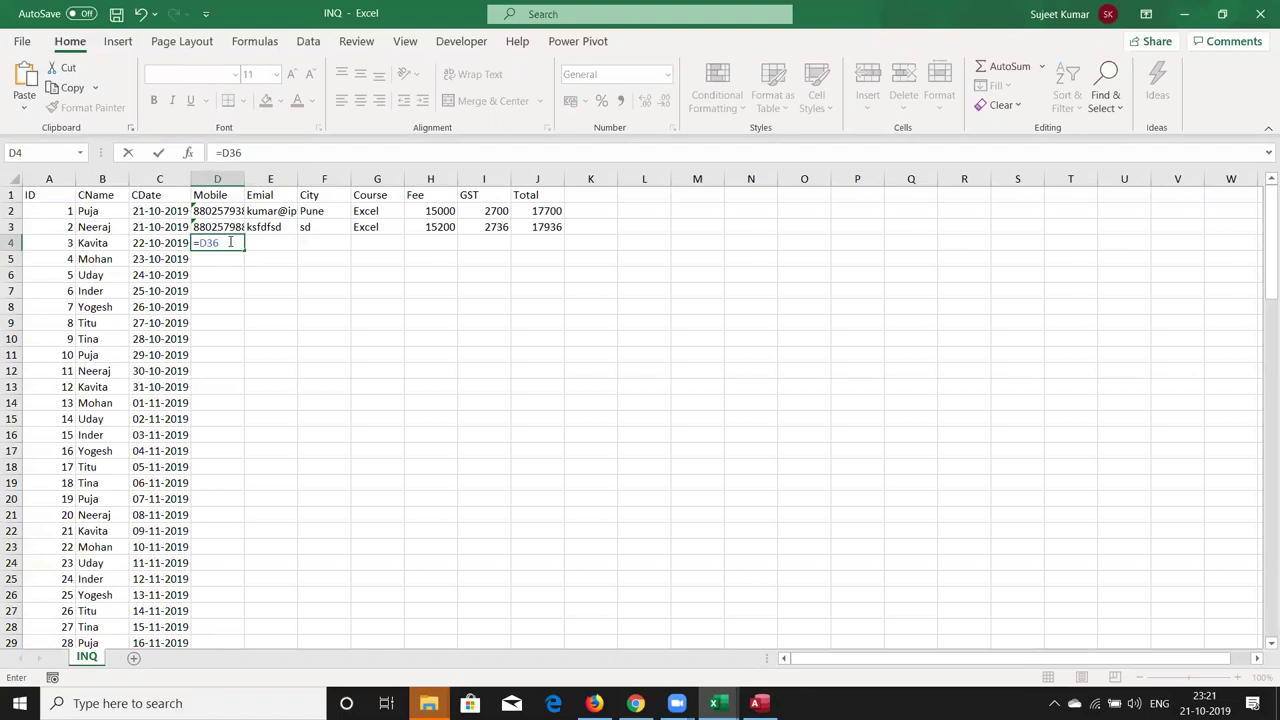
pyautogui.press('BackSpace')
pyautogui.write('1')
pyautogui.hotkey('ctrl', 'Return')
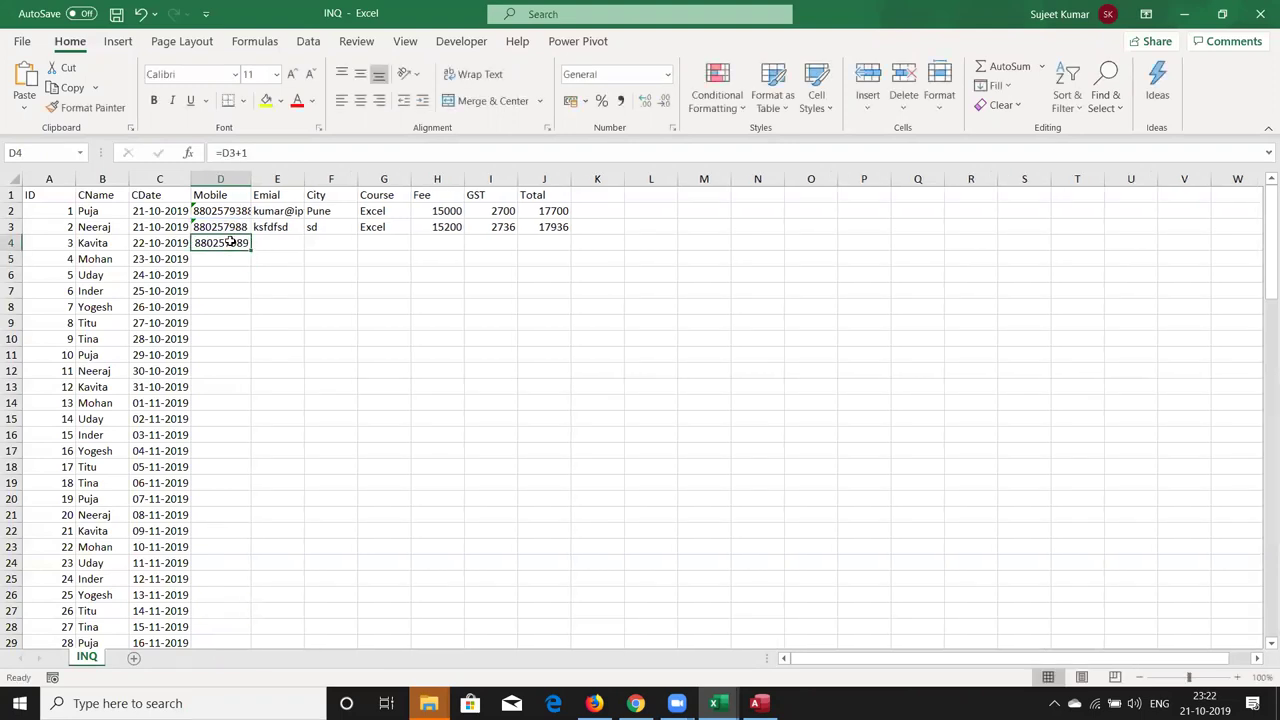
pyautogui.doubleClick(251, 250)
# Step: Copy the E2 email address down the whole of column E
pyautogui.click(274, 217)
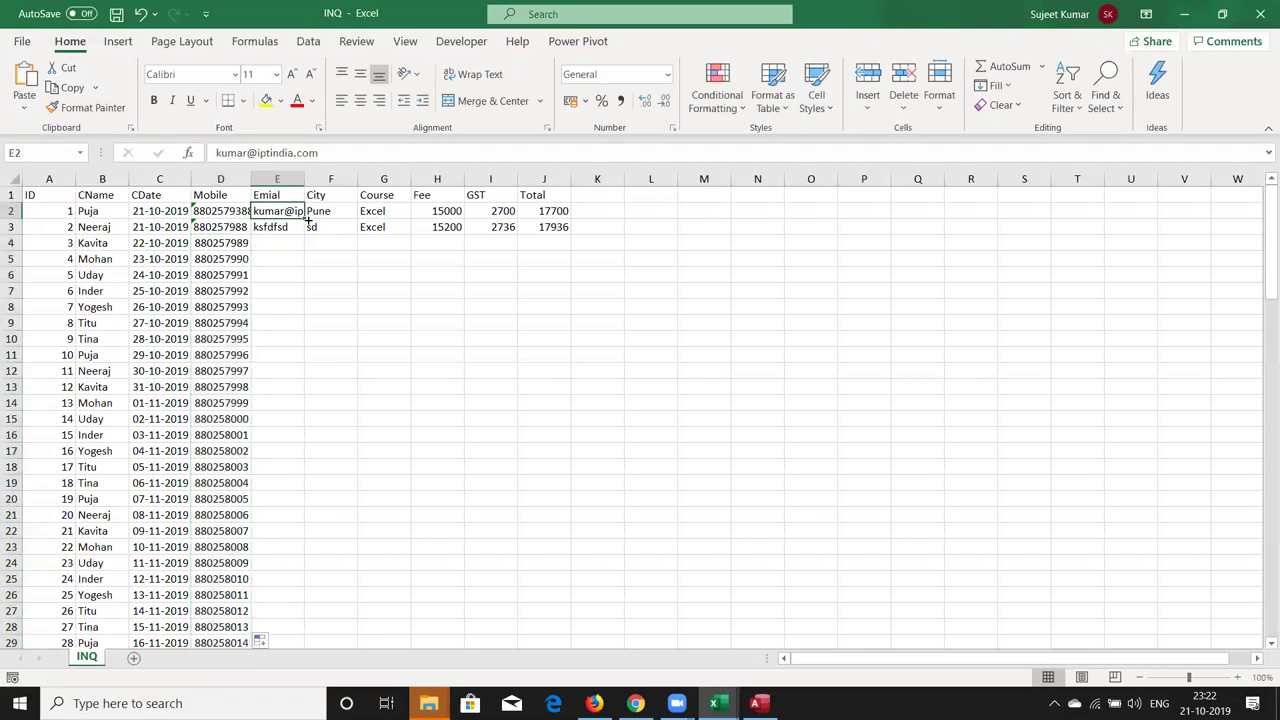
pyautogui.moveTo(305, 219); pyautogui.dragTo(306, 249)
pyautogui.click(301, 248)
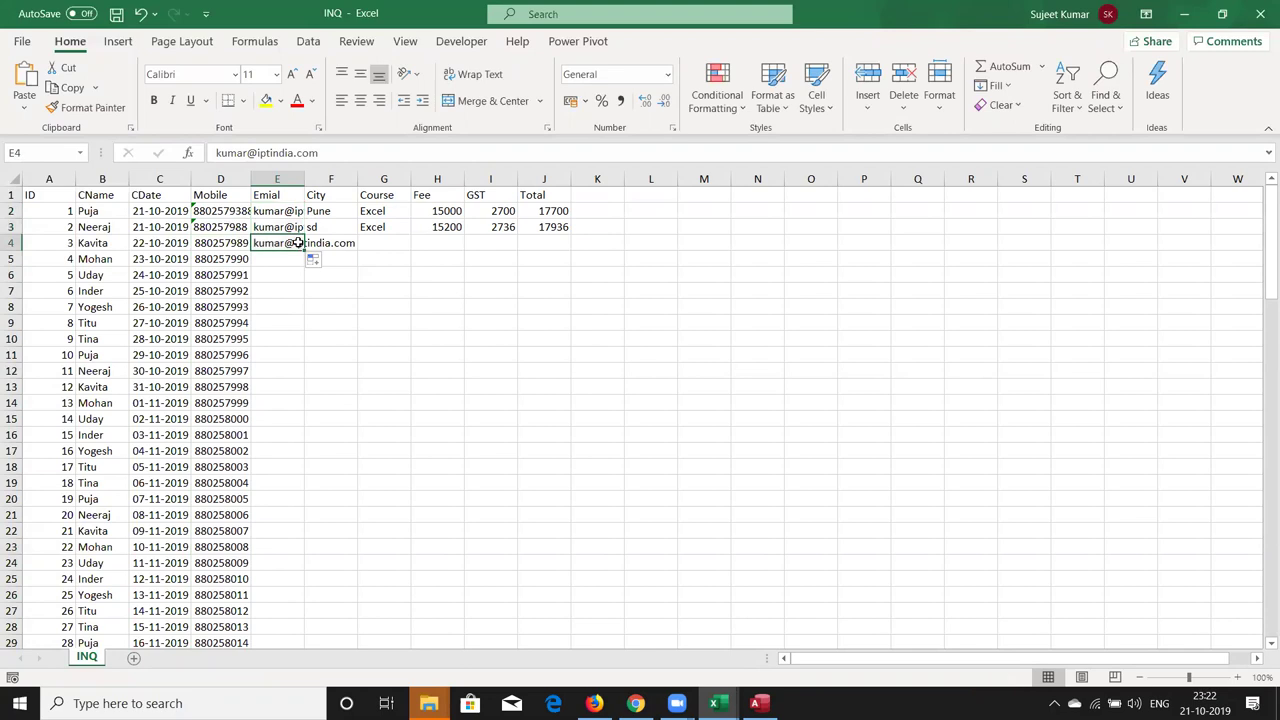
pyautogui.doubleClick(301, 248)
# Step: Change F2's city to Noida and fill the Noida/Delhi city pattern down column F
pyautogui.click(324, 215)
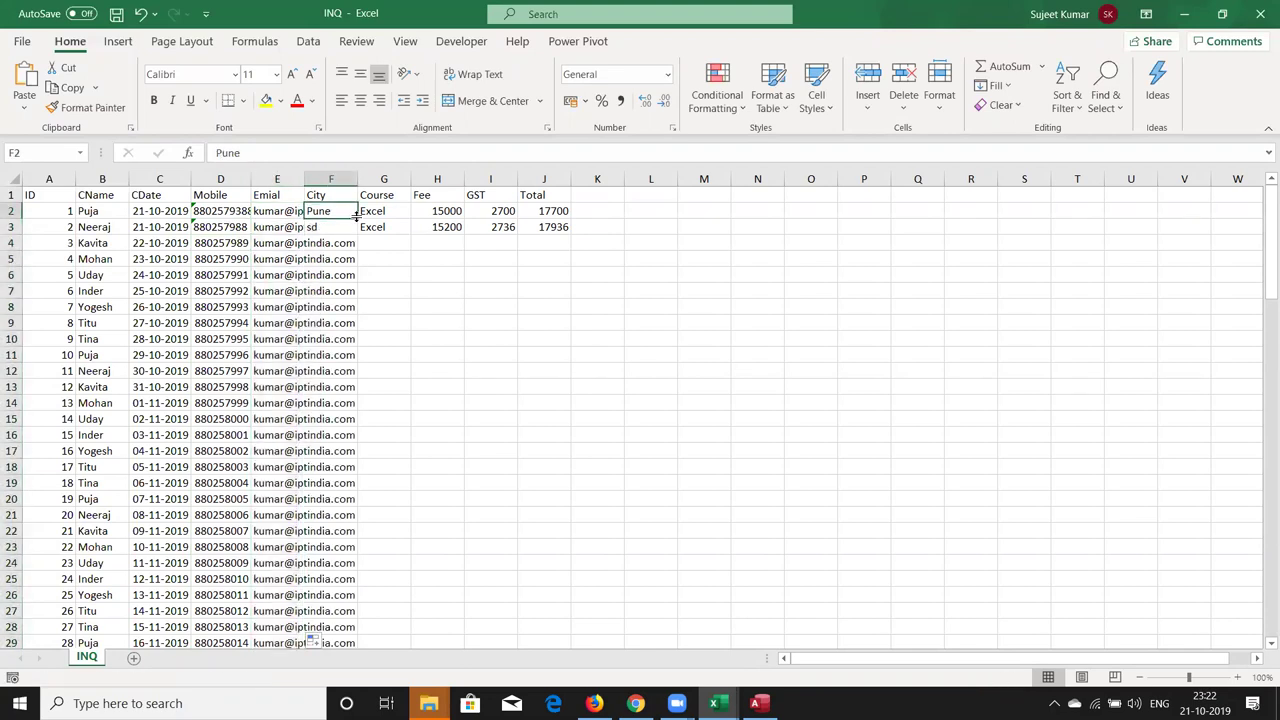
pyautogui.write('Noida')
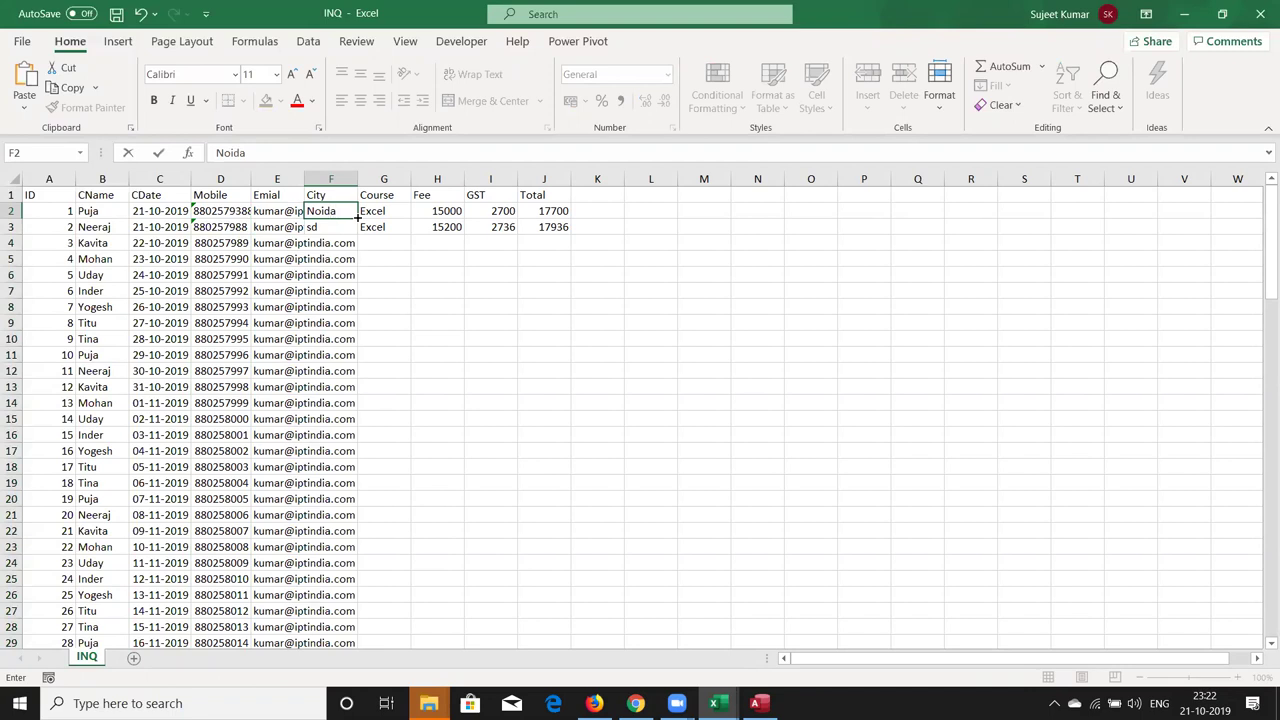
pyautogui.click(366, 224)
pyautogui.click(349, 215)
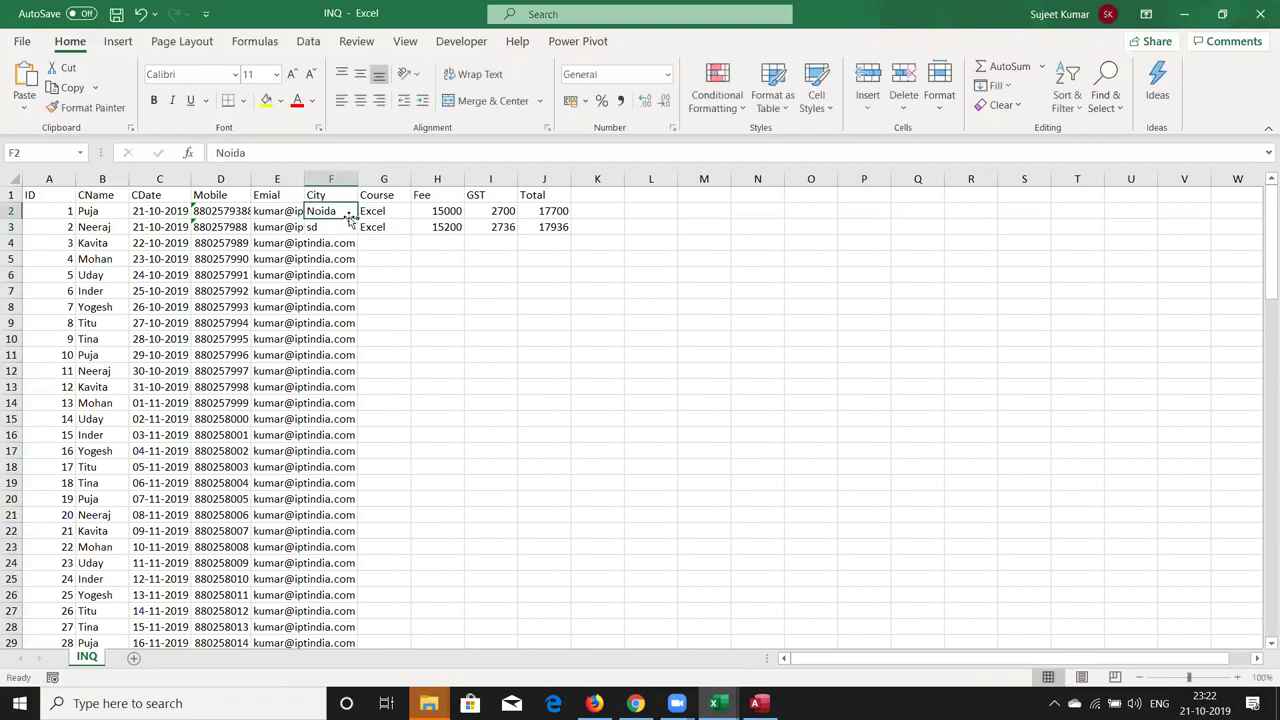
pyautogui.moveTo(349, 217); pyautogui.dragTo(358, 236)
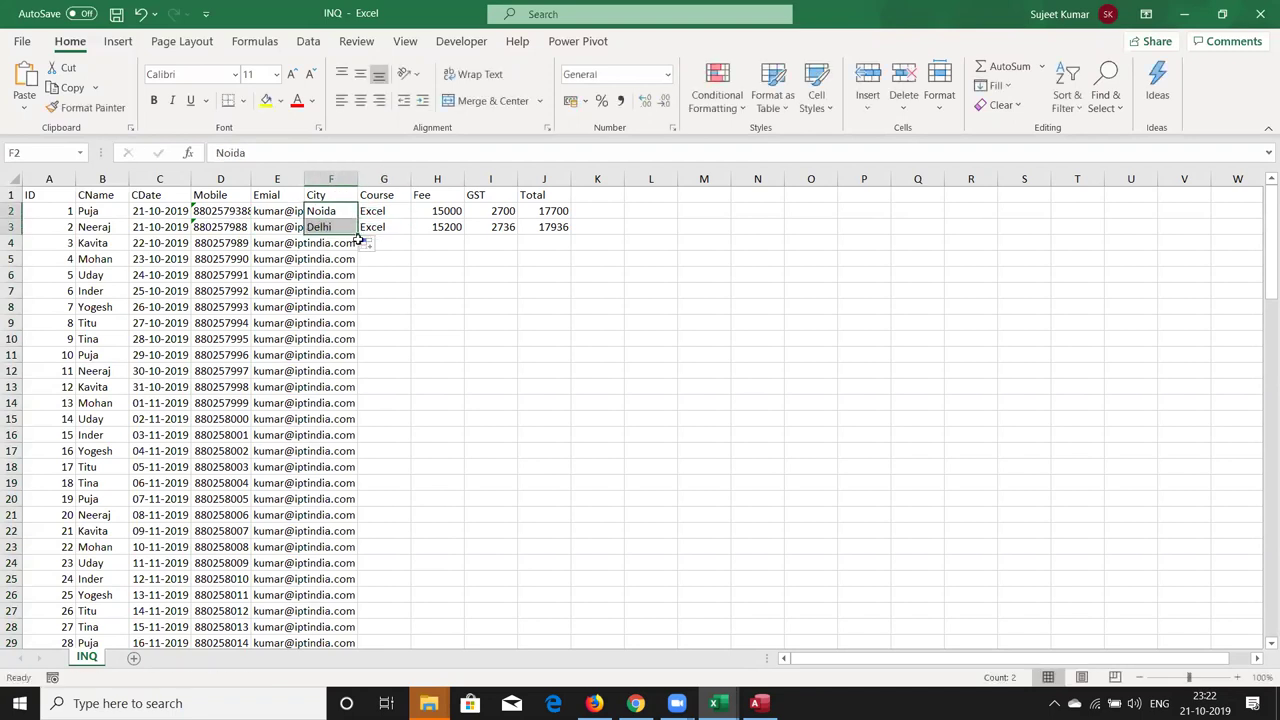
pyautogui.doubleClick(358, 240)
# Step: Enter the courses MIS, Access, VBA and SQL below Excel and fill the five-course pattern down column G
pyautogui.click(376, 227)
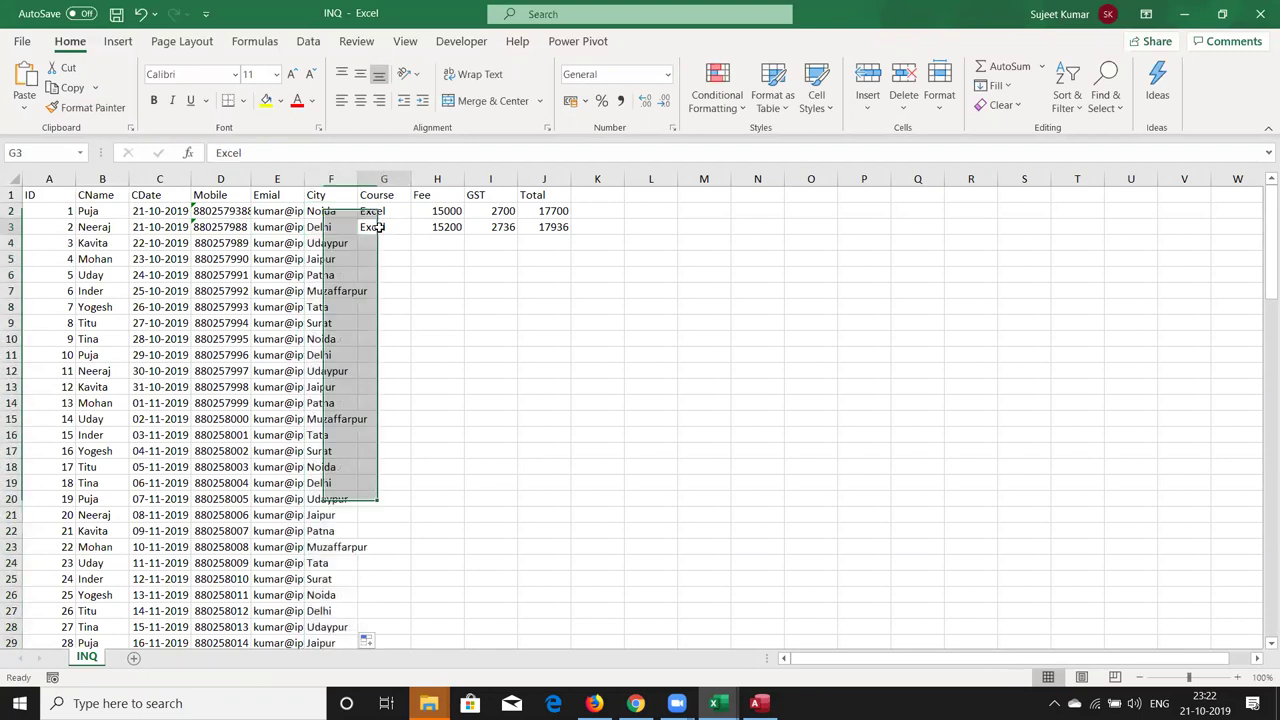
pyautogui.write('Noida')
pyautogui.press('BackSpace')
pyautogui.press('BackSpace')
pyautogui.press('BackSpace')
pyautogui.press('BackSpace')
pyautogui.press('BackSpace')
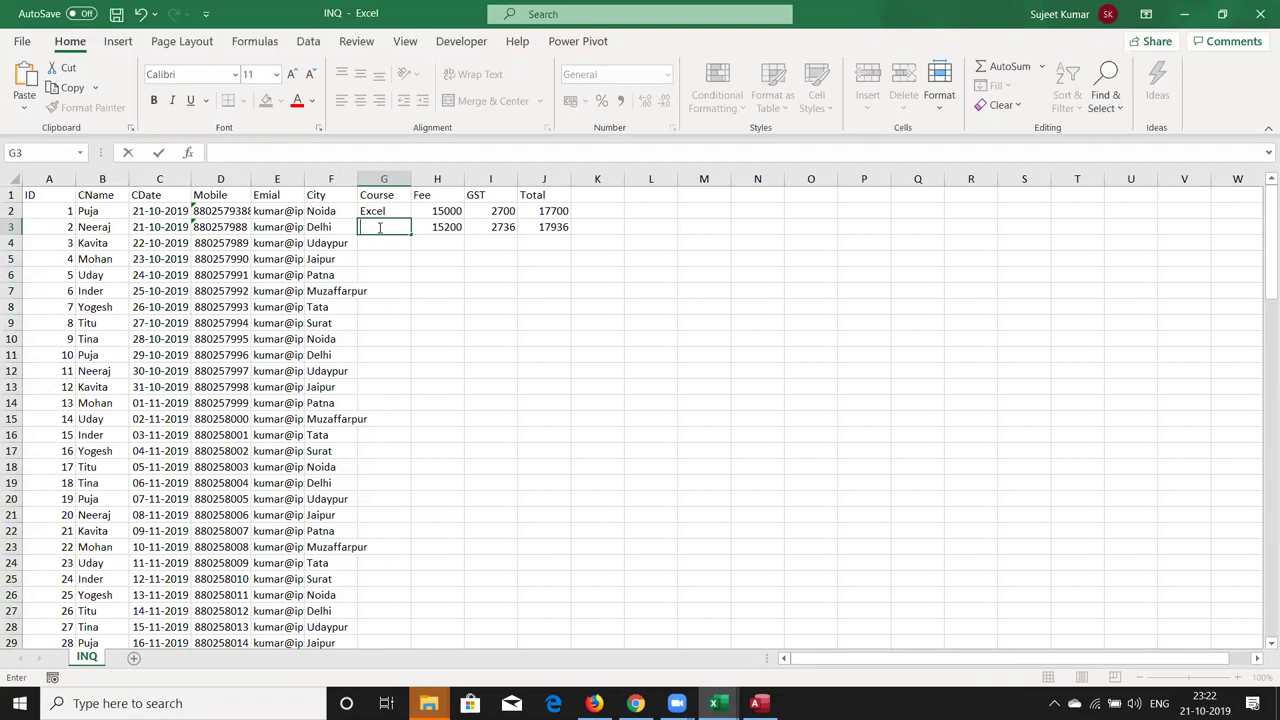
pyautogui.write('MIS')
pyautogui.press('Return')
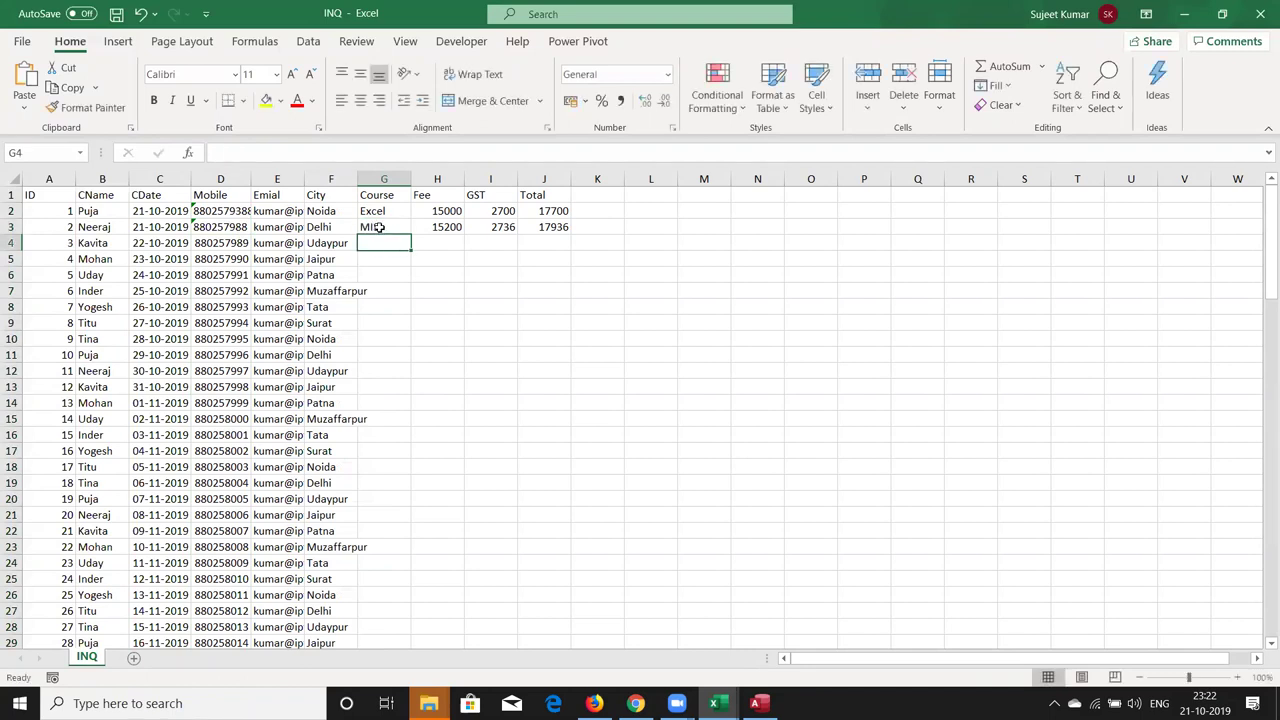
pyautogui.write('Access')
pyautogui.press('Return')
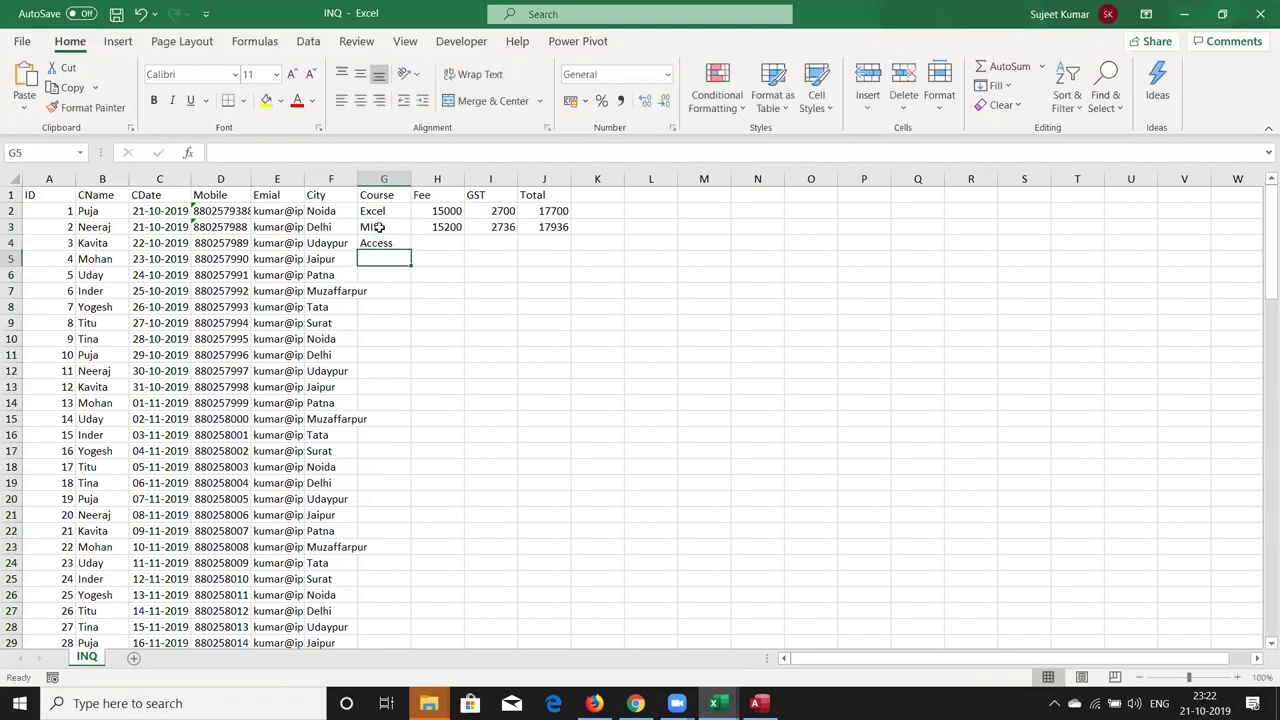
pyautogui.write('VBA')
pyautogui.press('Return')
pyautogui.write('SQL')
pyautogui.press('Return')
pyautogui.press('Up')
pyautogui.press('Up')
pyautogui.press('Up')
pyautogui.press('Up')
pyautogui.press('Up')
pyautogui.hotkey('ctrl', 'shift', 'Down')
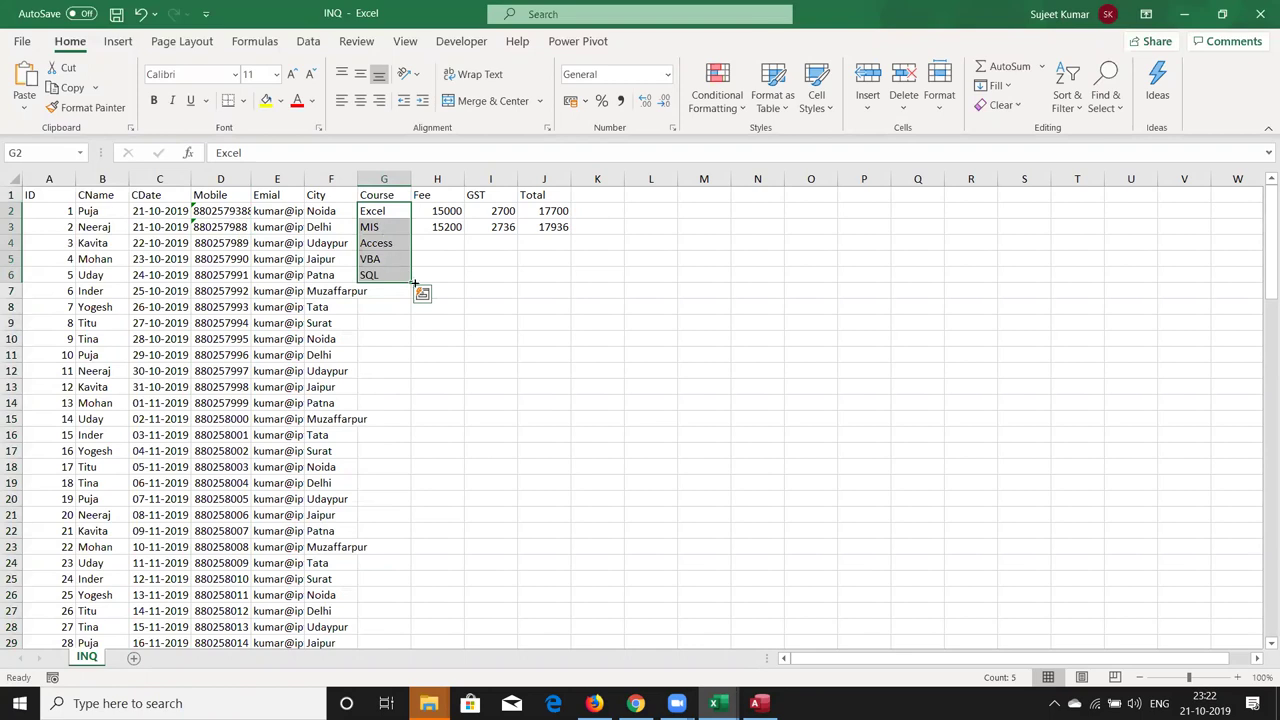
pyautogui.doubleClick(411, 282)
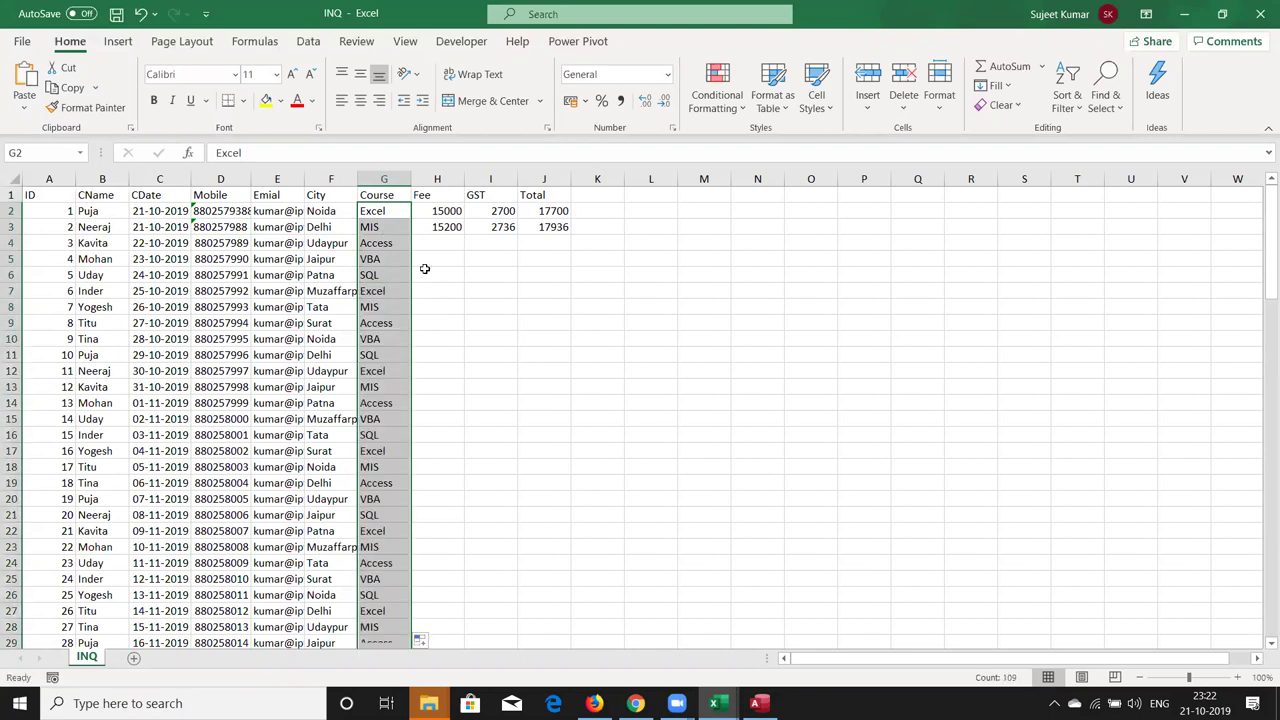
# Step: Copy row 3's Fee, GST and Total values down through row 110 (H3:J110)
pyautogui.click(446, 227)
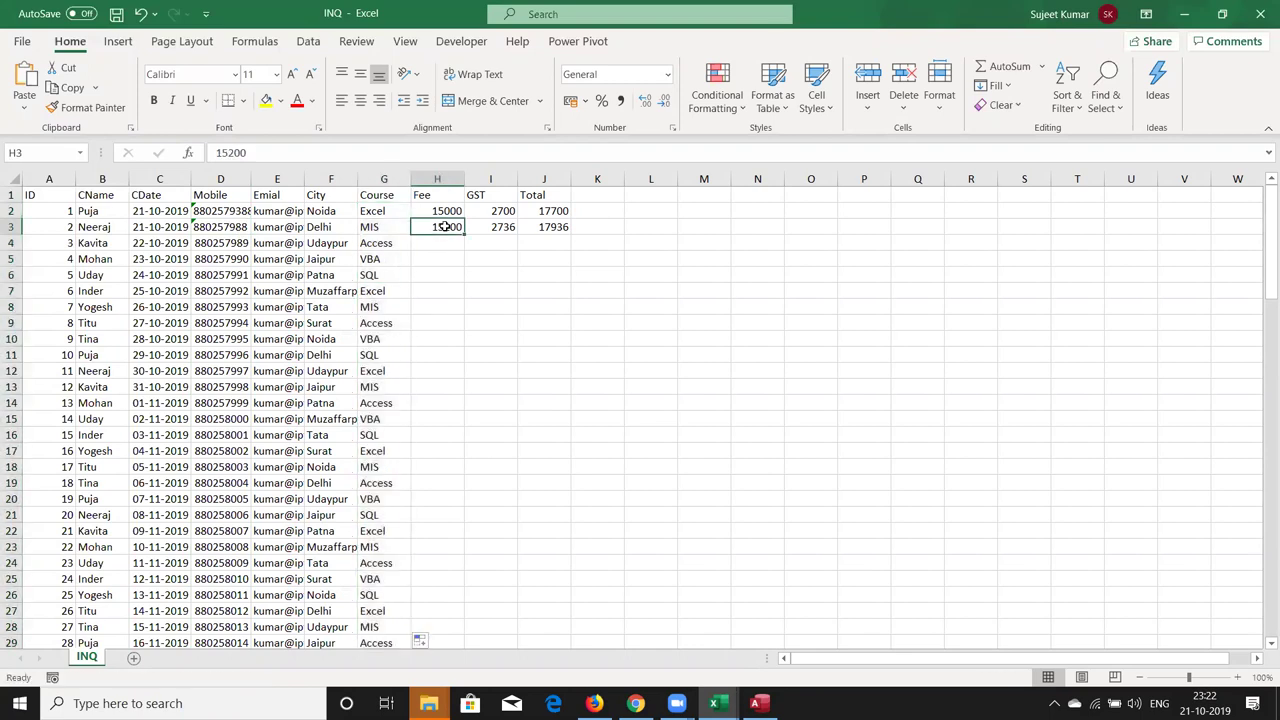
pyautogui.press('Right')
pyautogui.press('Right')
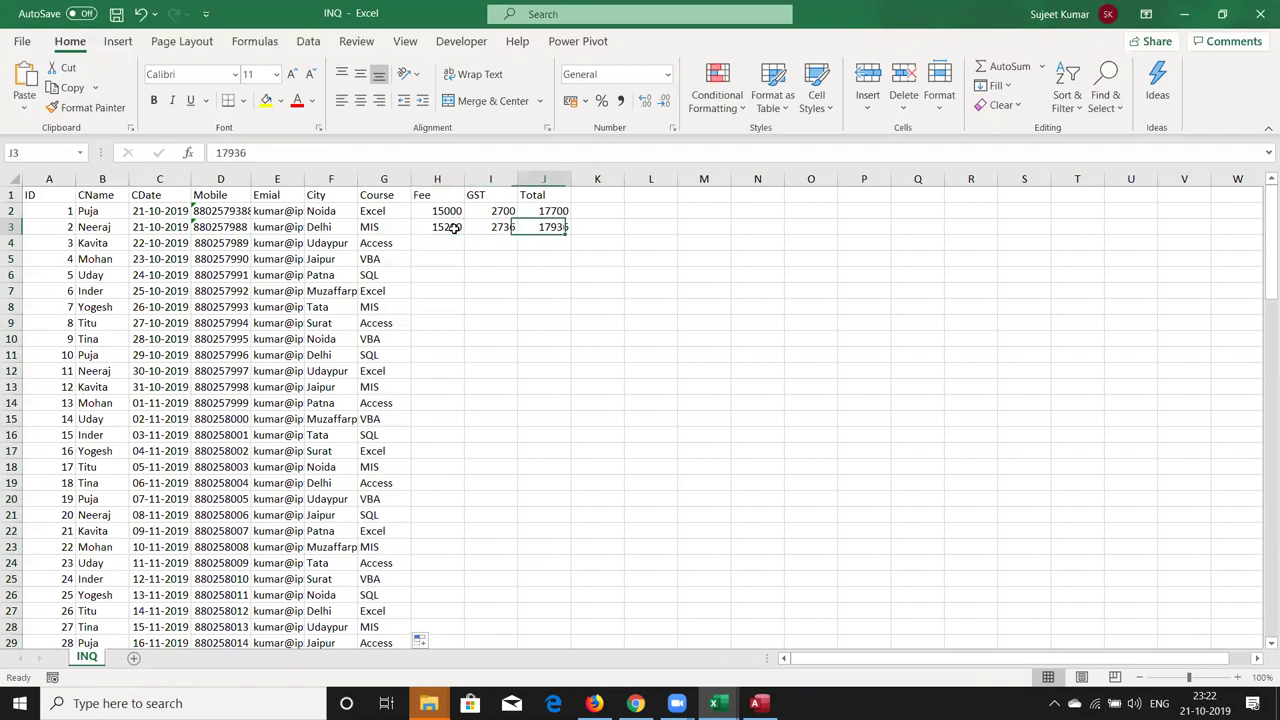
pyautogui.press('Left')
pyautogui.press('Left')
pyautogui.press('Left')
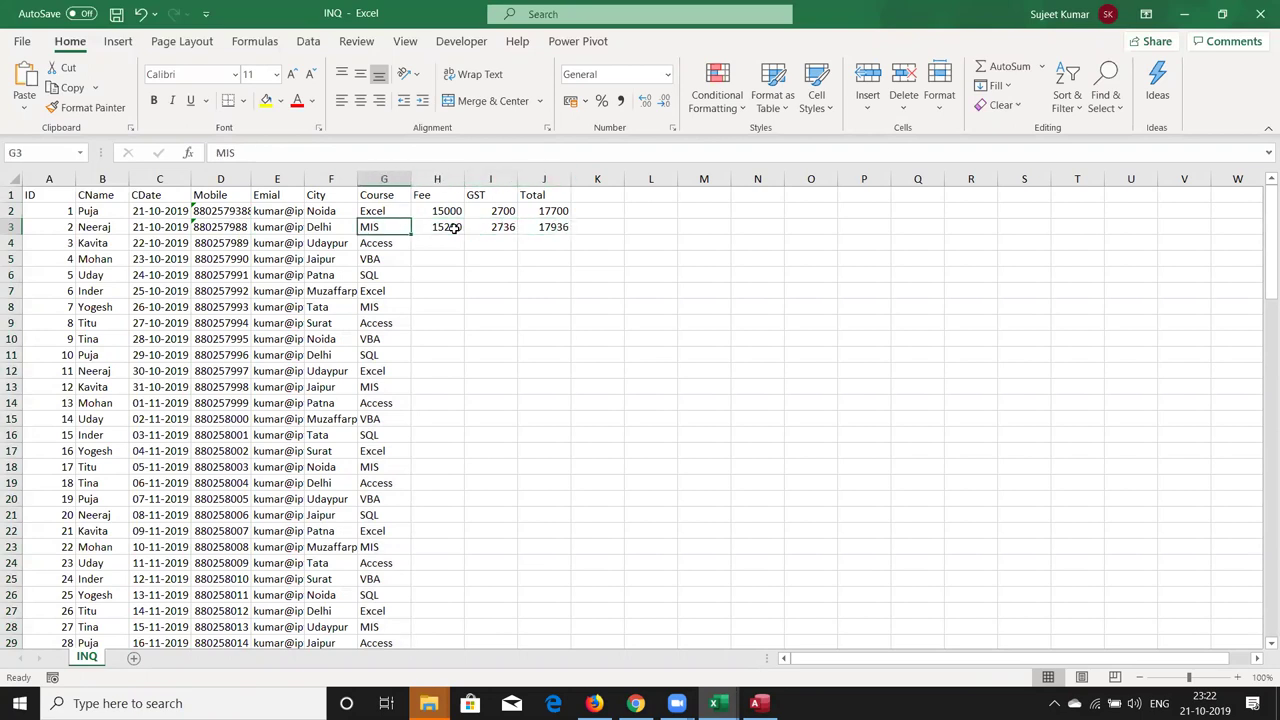
pyautogui.hotkey('ctrl', 'Down')
pyautogui.press('Right')
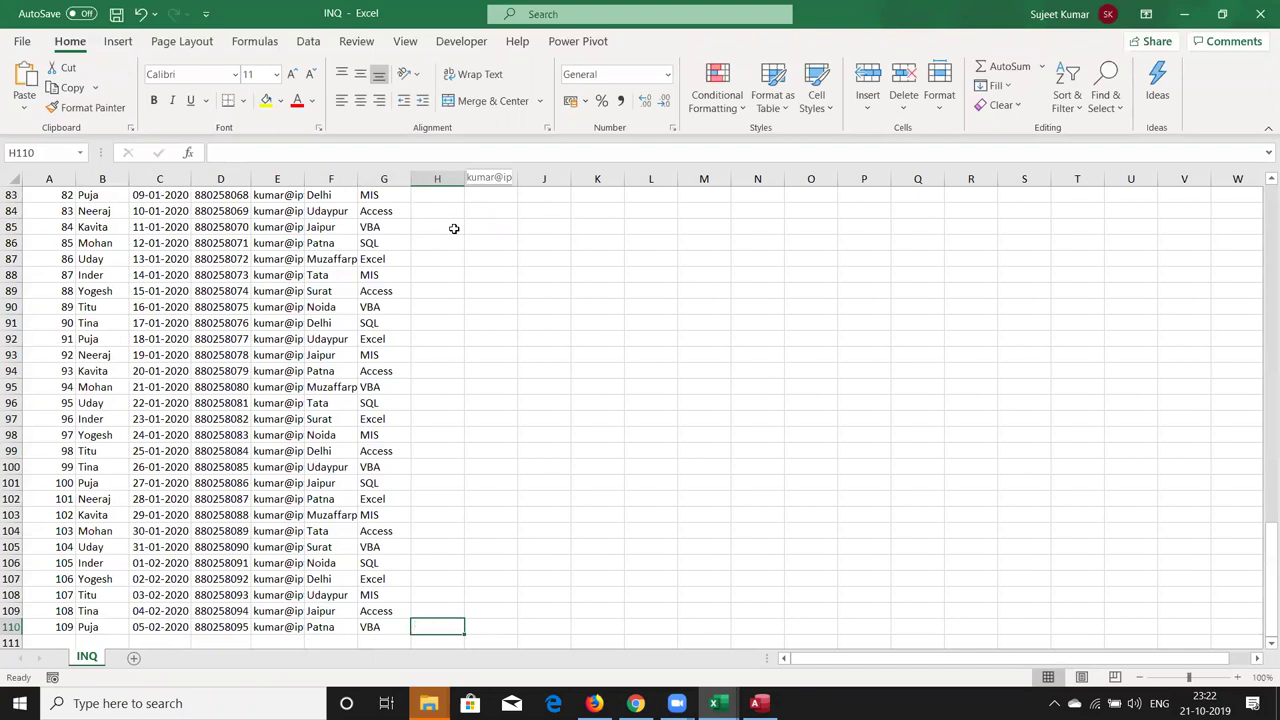
pyautogui.hotkey('ctrl', 'shift', 'Up')
pyautogui.hotkey('shift', 'Right')
pyautogui.hotkey('shift', 'Right')
pyautogui.hotkey('ctrl', 'd')
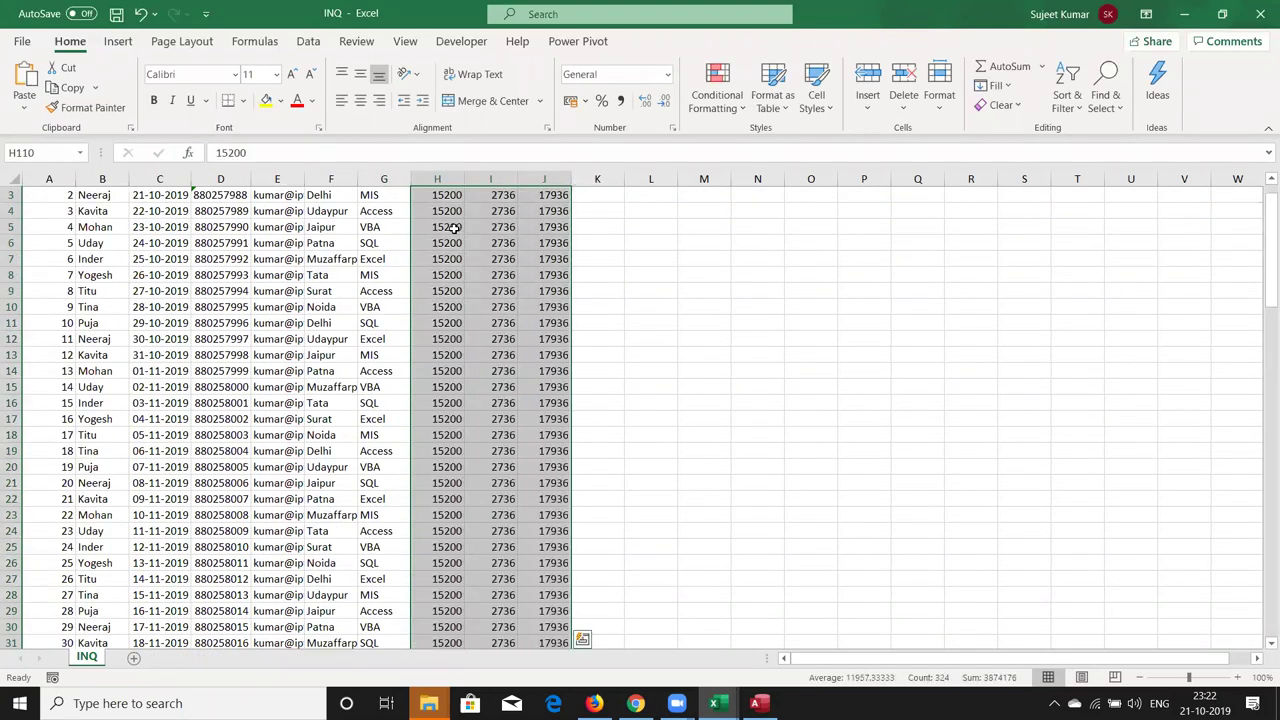
pyautogui.press('Up')
pyautogui.press('Up')
pyautogui.press('Up')
pyautogui.press('Up')
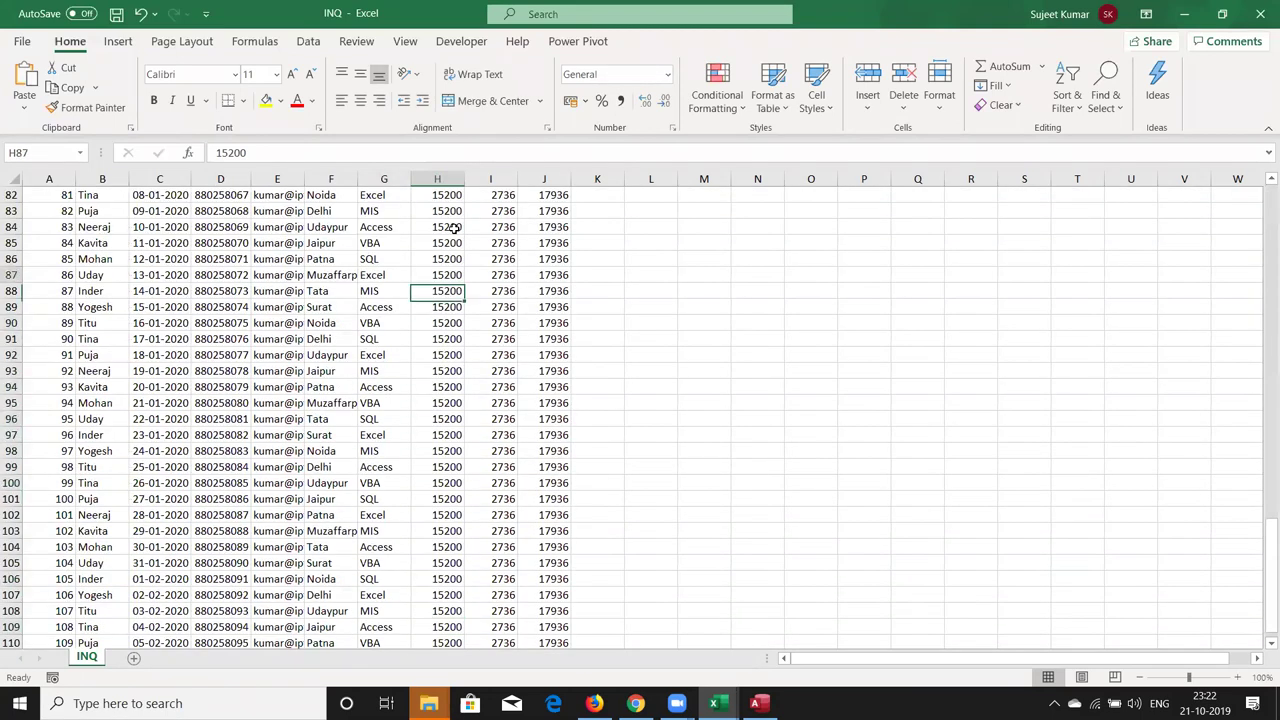
pyautogui.hotkey('ctrl', 'Up')
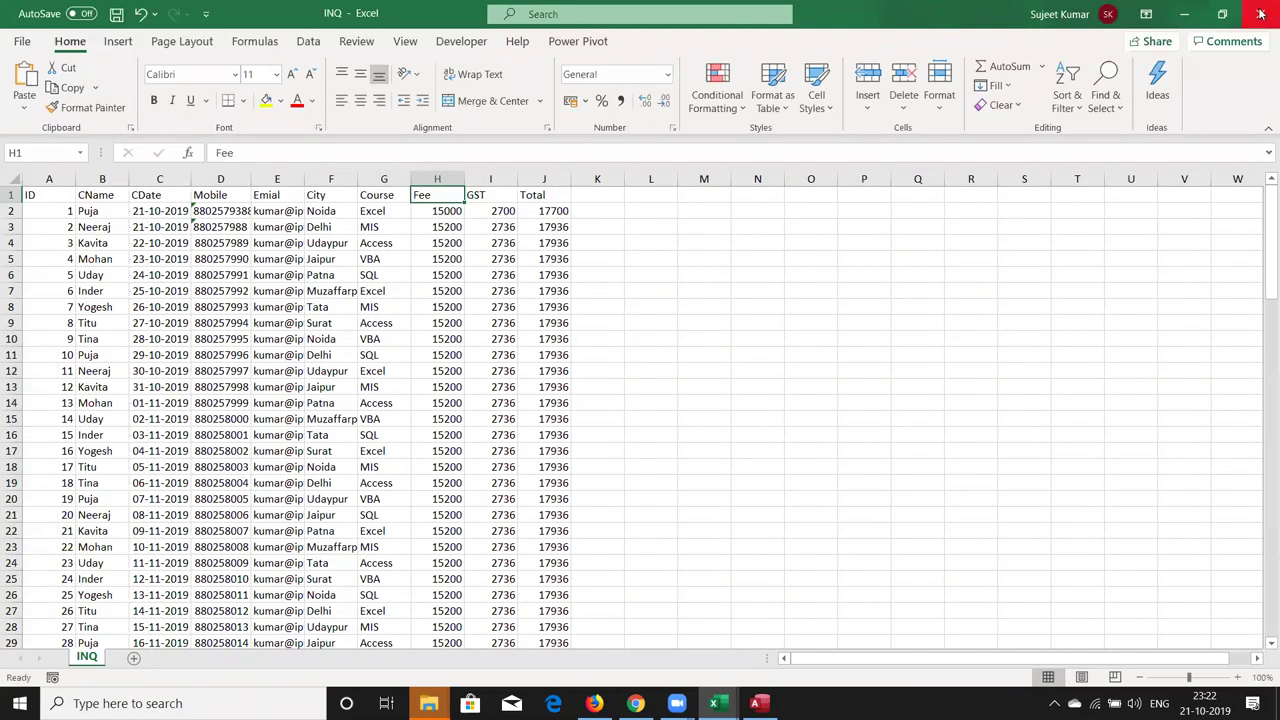
# Step: Save INQ.xlsx, close Excel and return to Access
pyautogui.click(1260, 17)
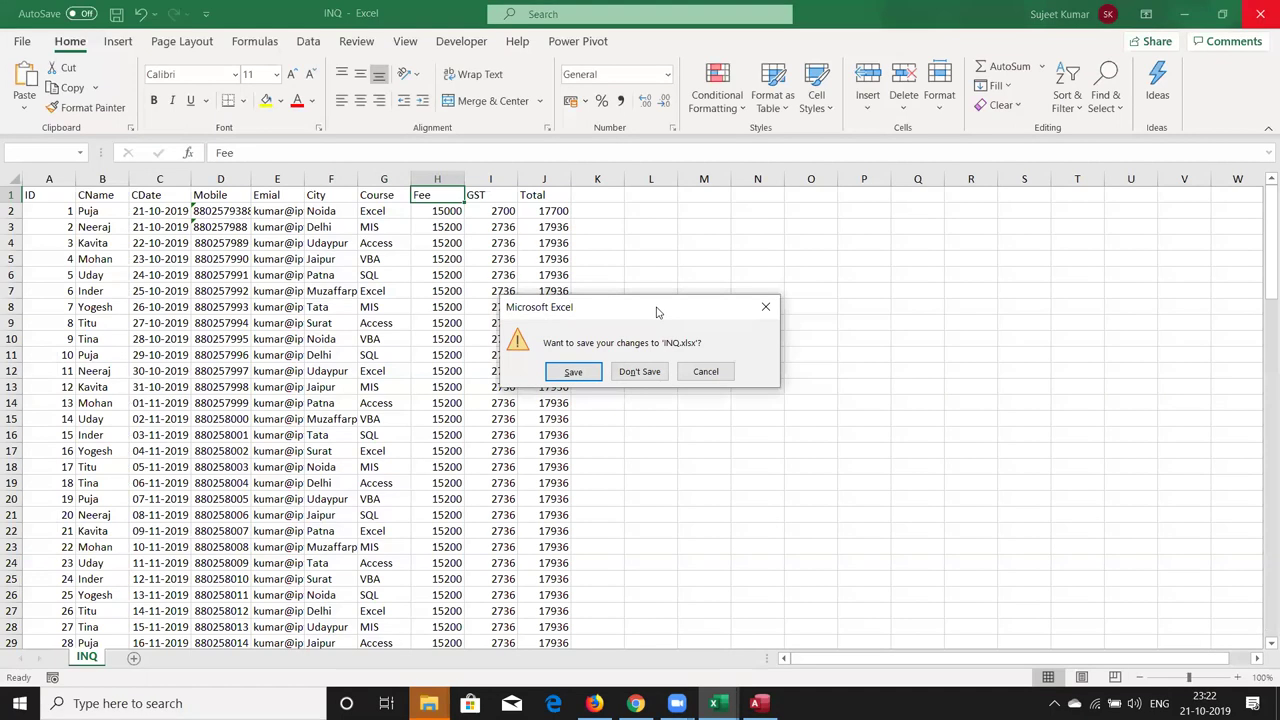
pyautogui.click(592, 373)
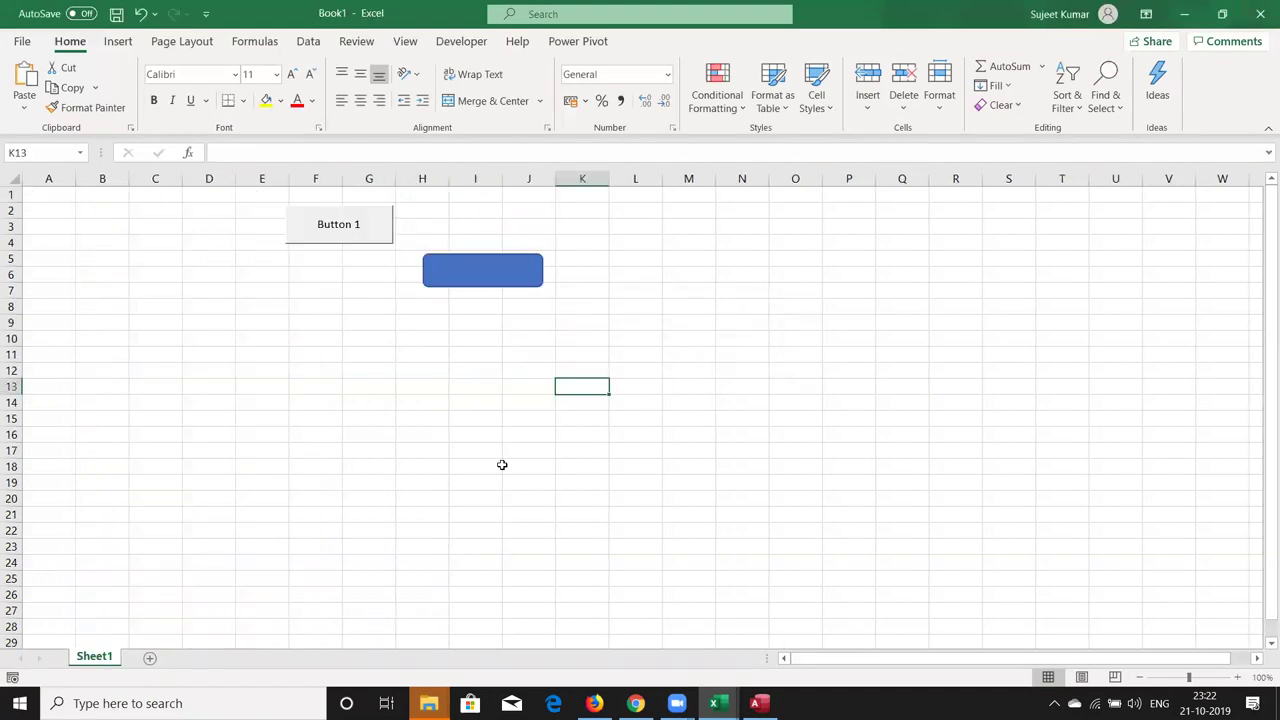
pyautogui.click(759, 703)
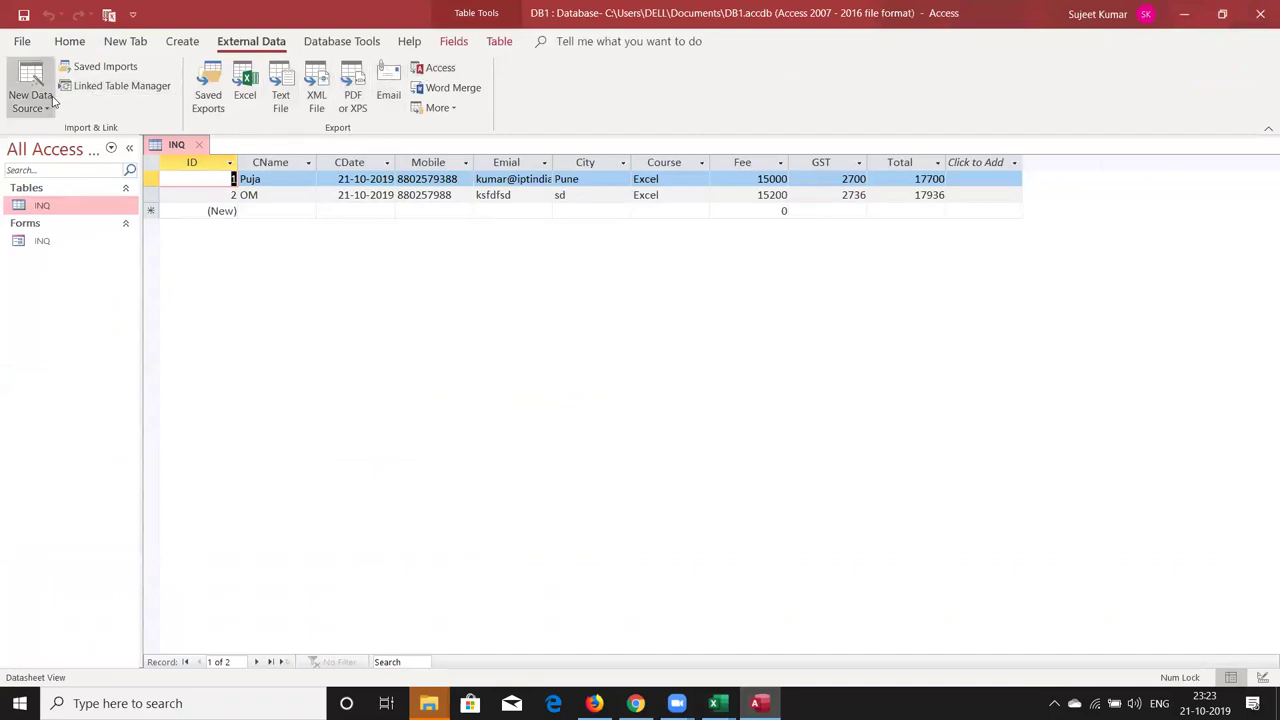
# Step: Start an Excel import from INQ.xlsx and choose to append its records to the INQ table
pyautogui.click(47, 113)
pyautogui.moveTo(80, 140)
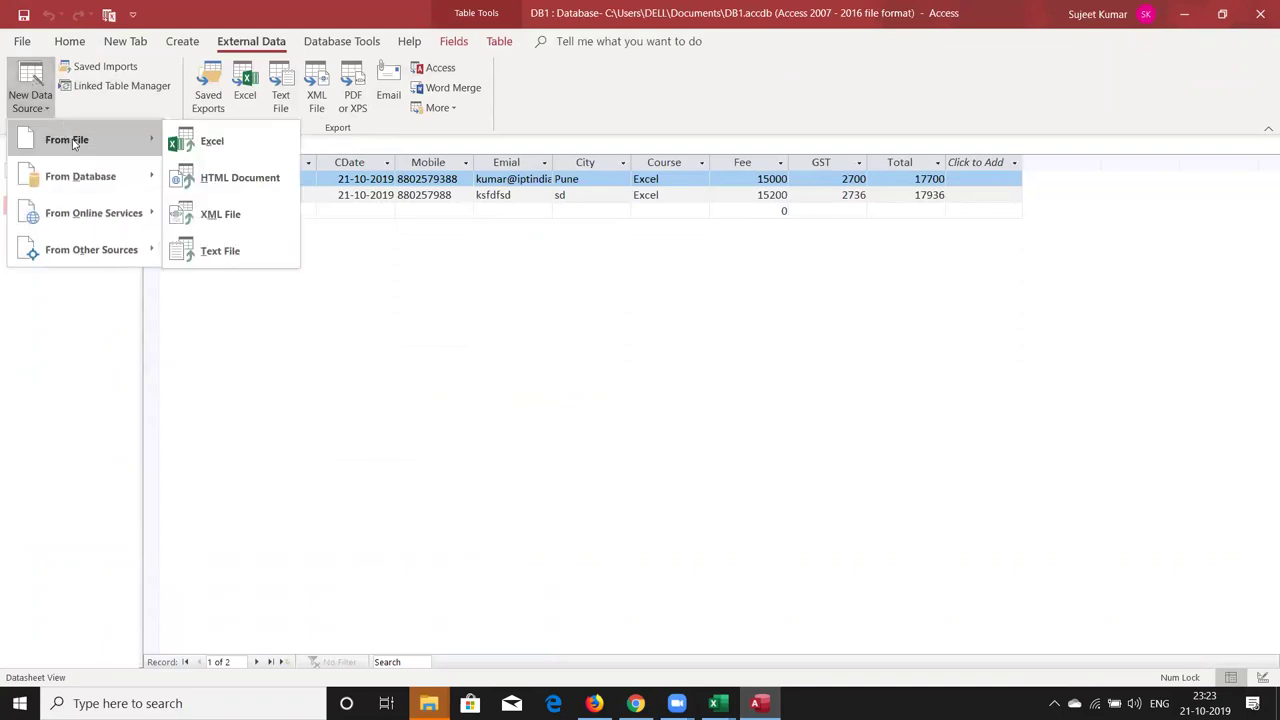
pyautogui.click(197, 147)
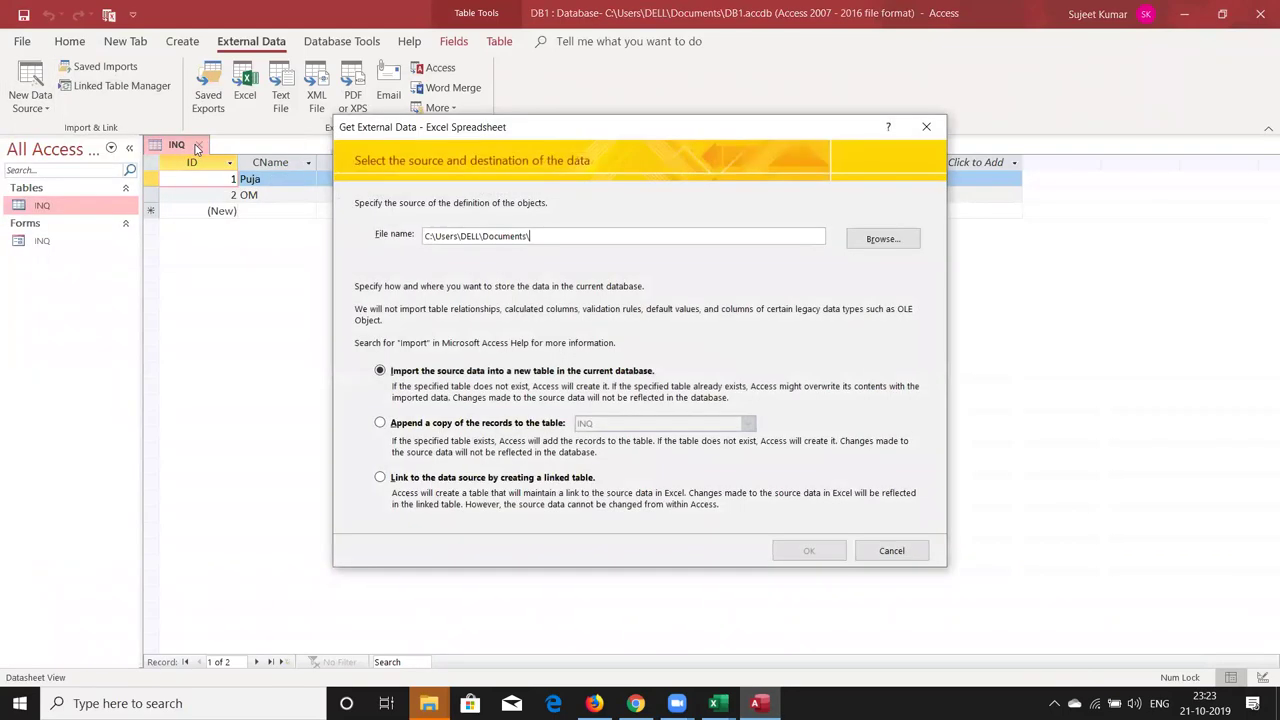
pyautogui.click(876, 245)
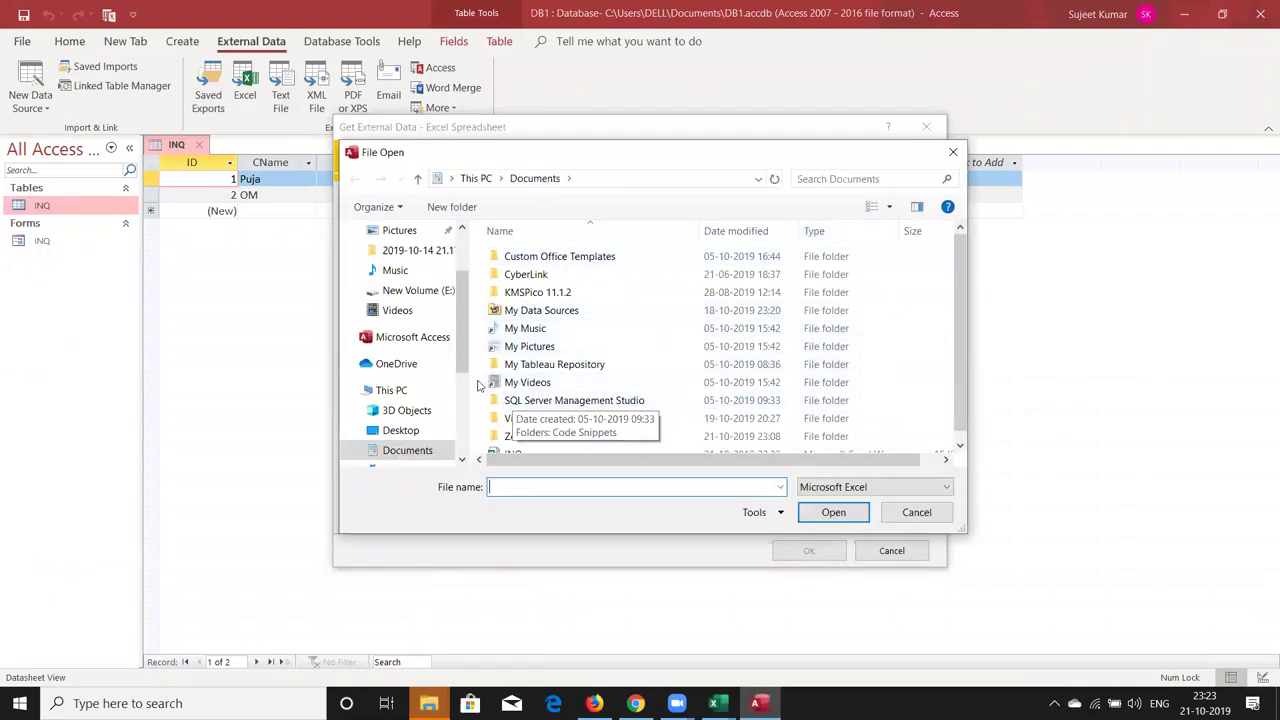
pyautogui.click(959, 445)
pyautogui.click(870, 443)
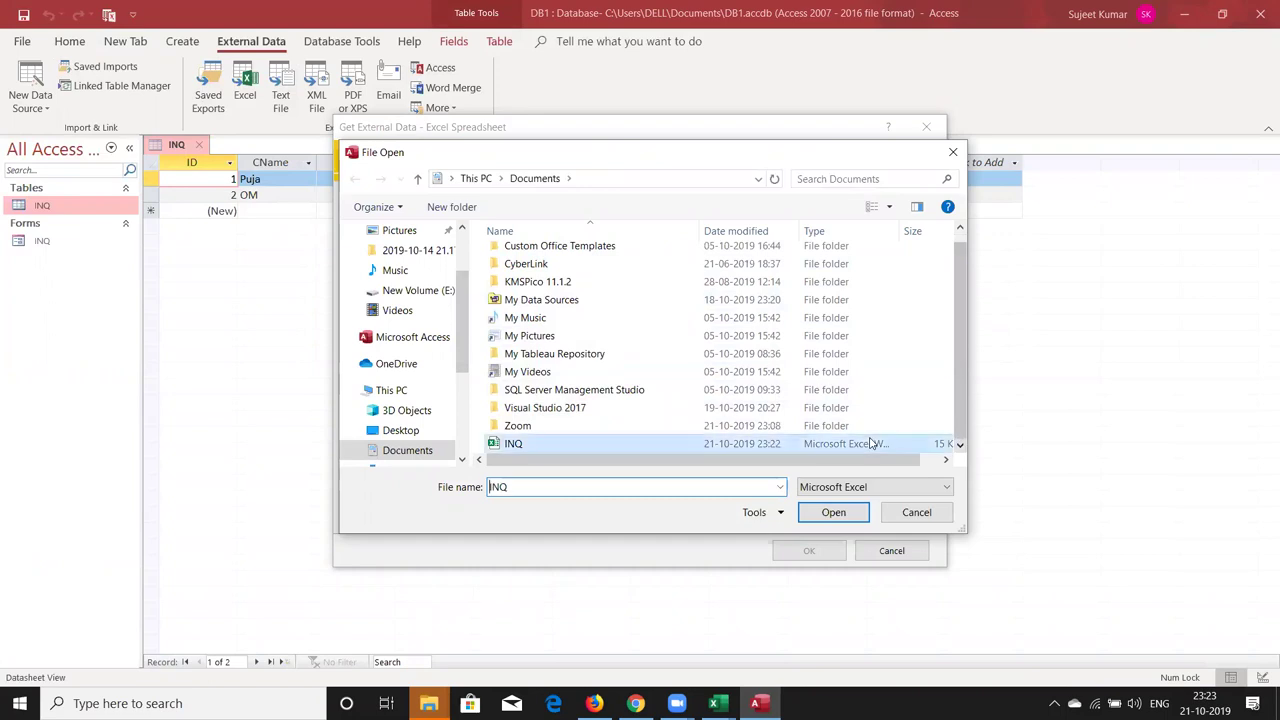
pyautogui.click(853, 513)
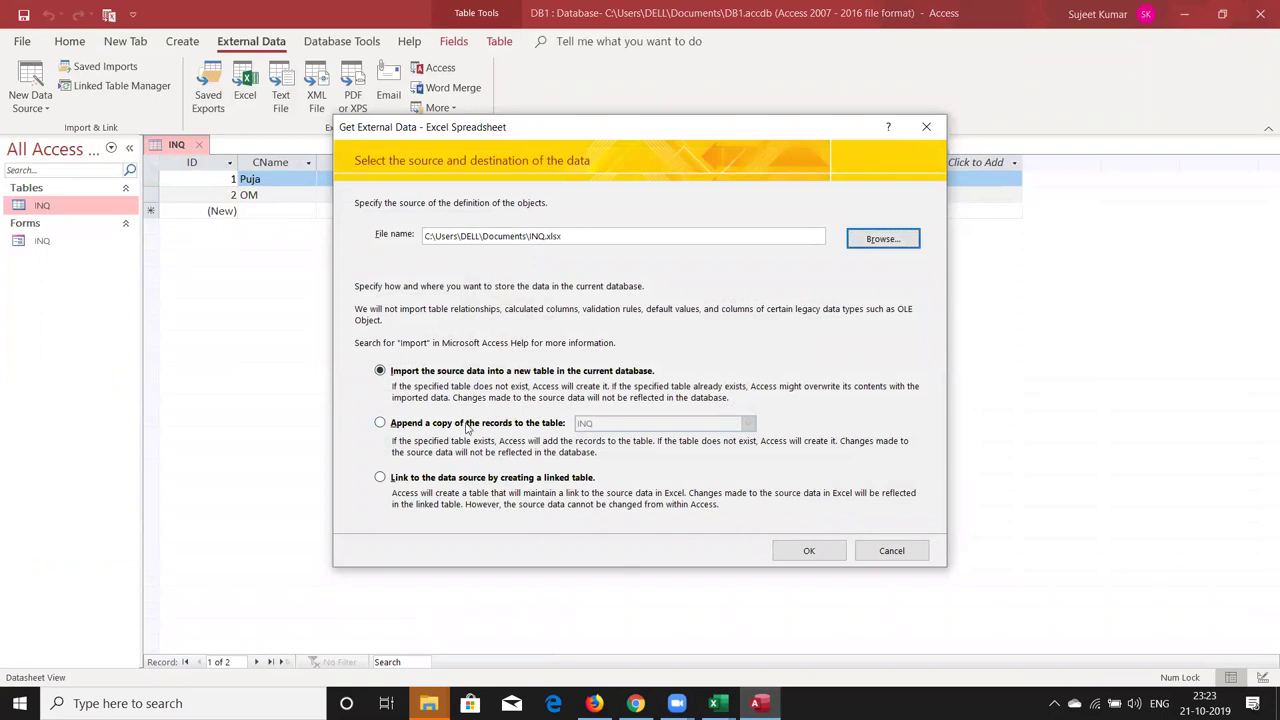
pyautogui.click(466, 427)
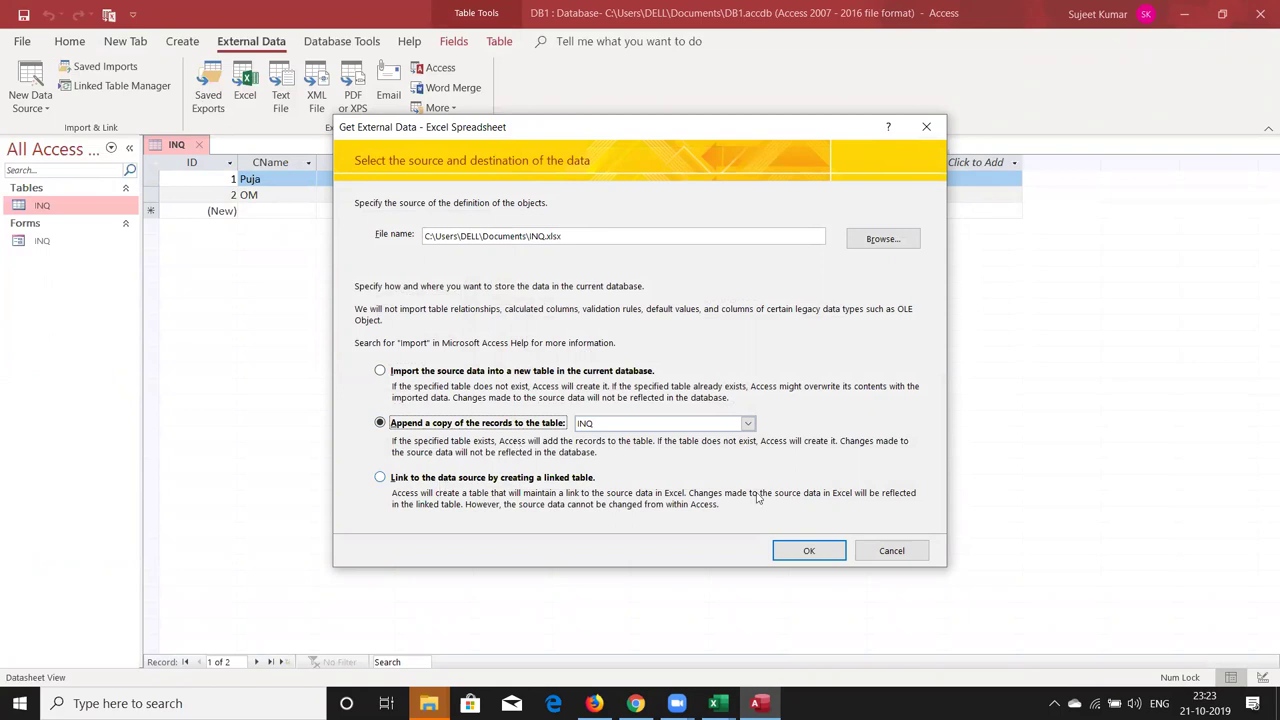
# Step: Run the append import of the INQ worksheet, closing the open INQ table and accepting the import errors
pyautogui.click(806, 553)
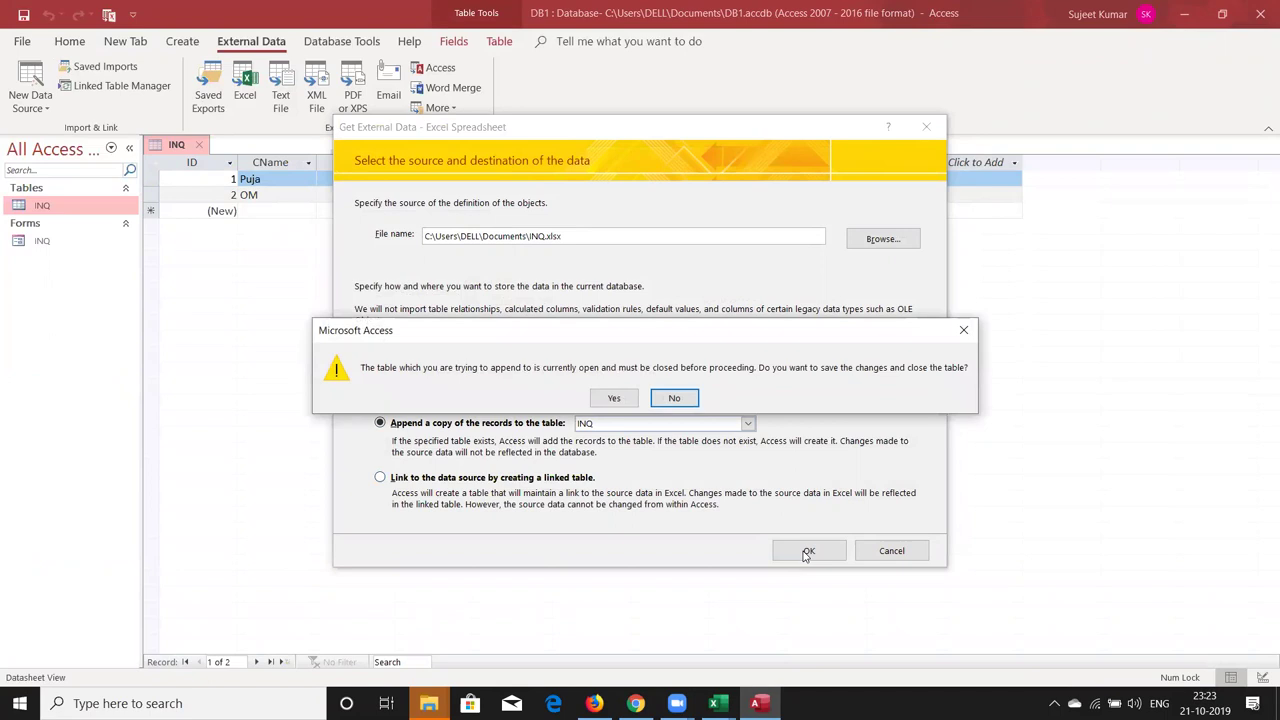
pyautogui.click(613, 399)
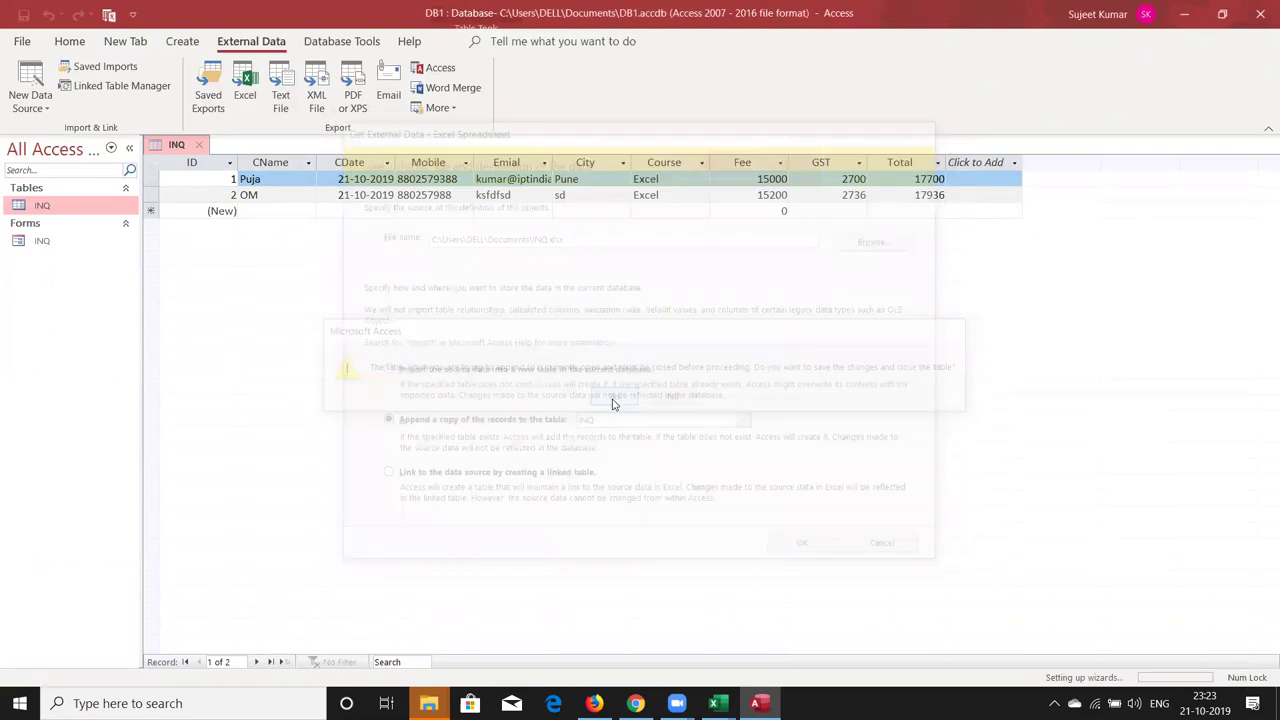
pyautogui.click(656, 459)
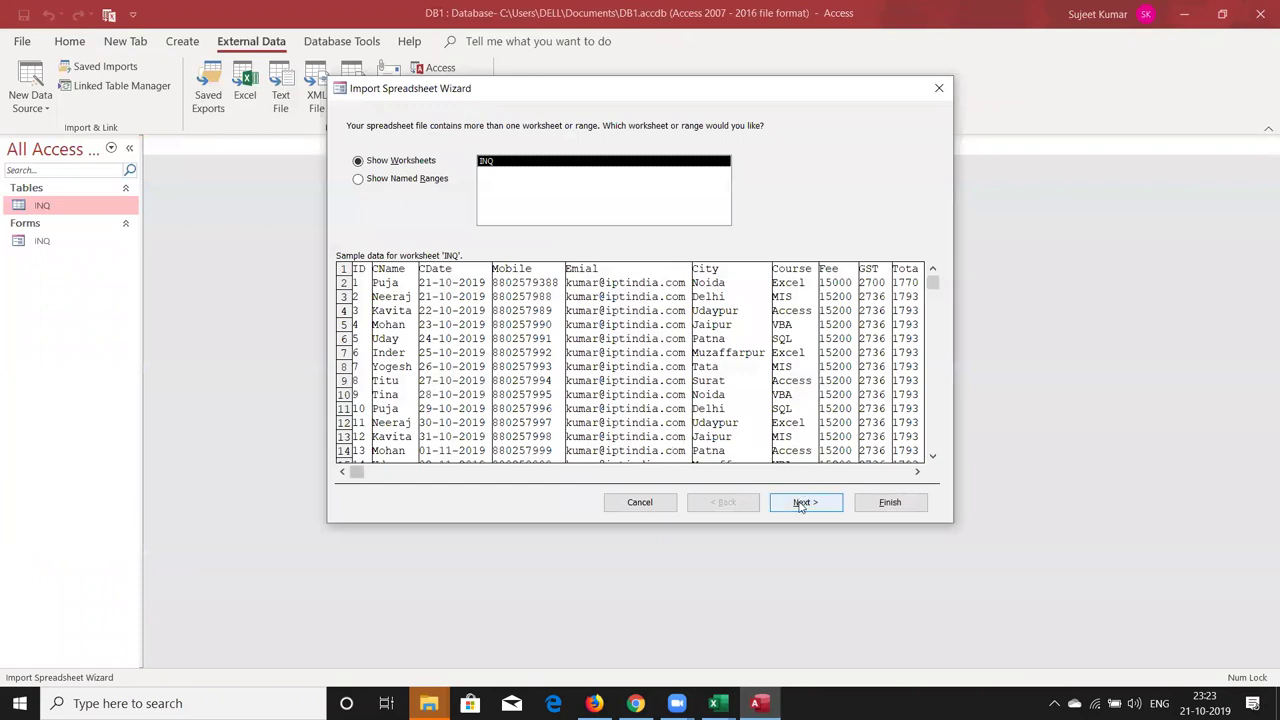
pyautogui.click(801, 504)
pyautogui.click(801, 503)
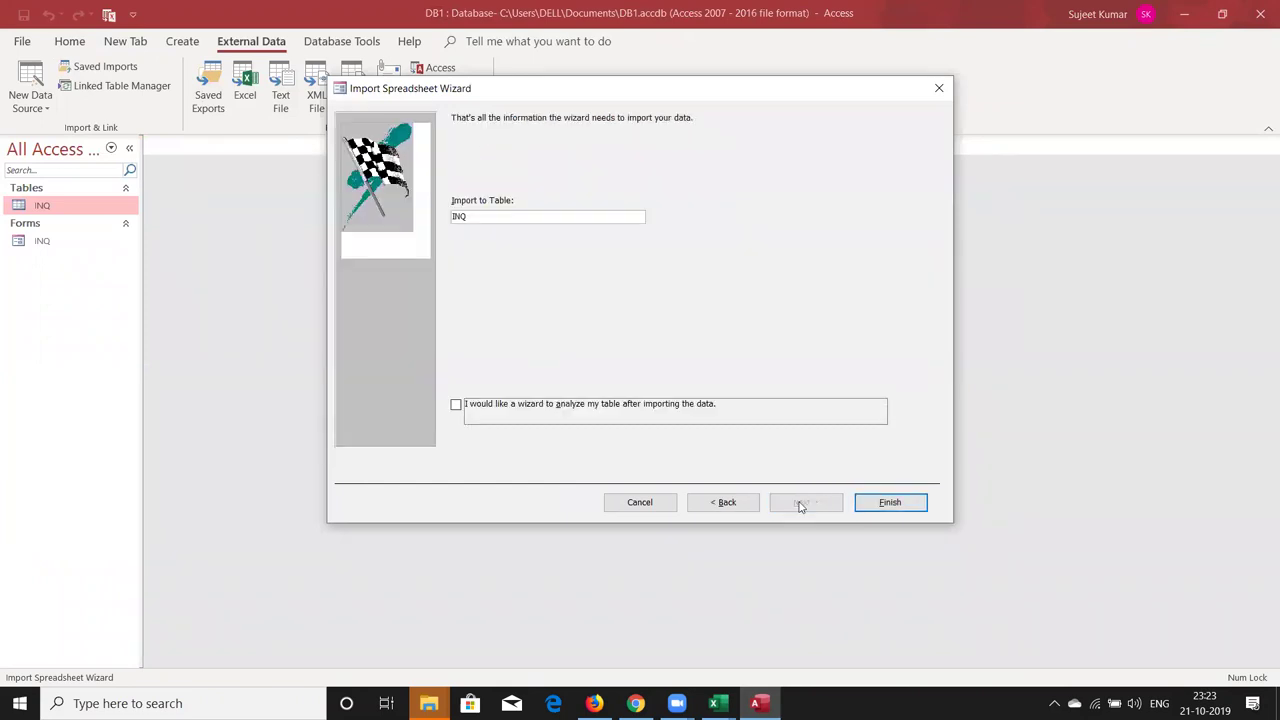
pyautogui.click(872, 505)
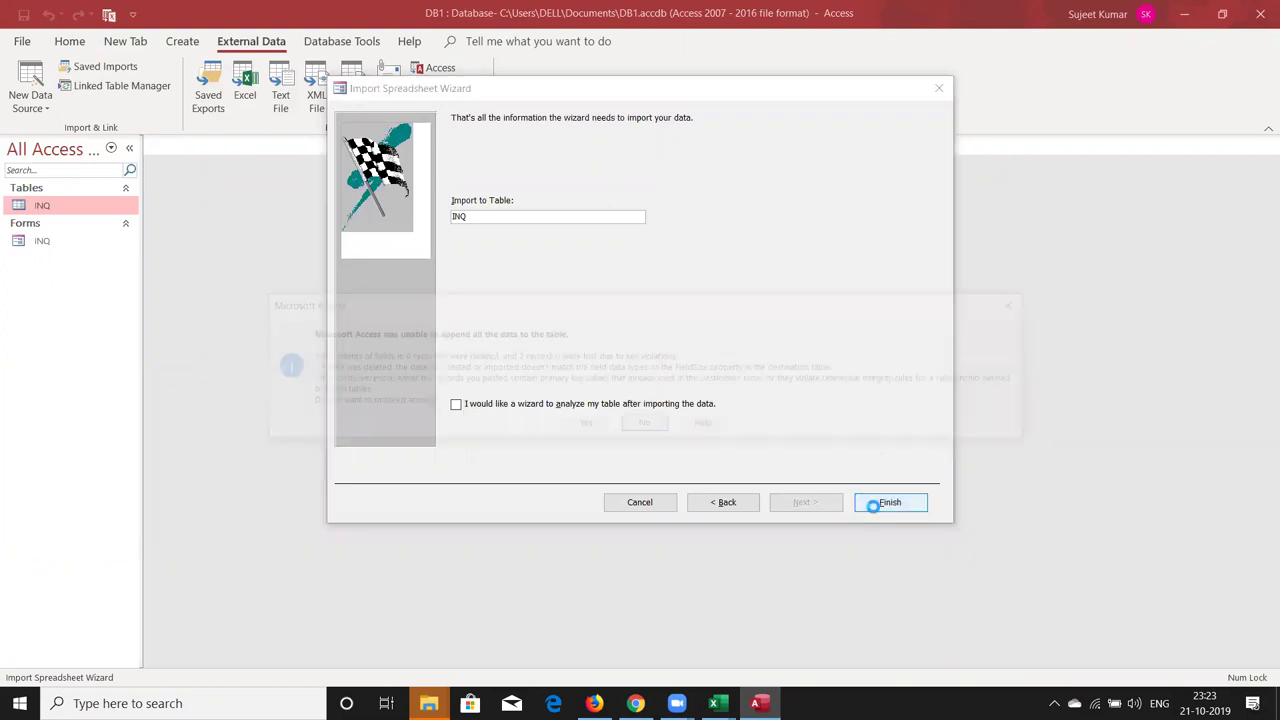
pyautogui.click(595, 428)
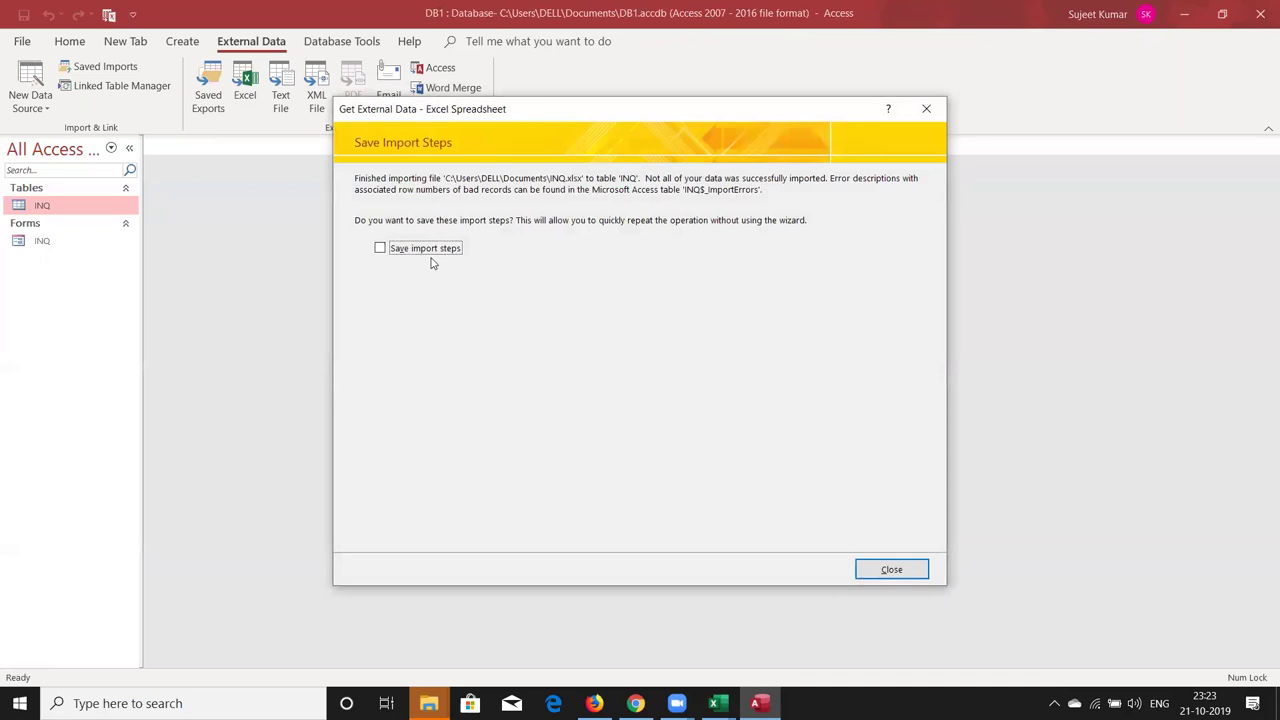
pyautogui.click(886, 568)
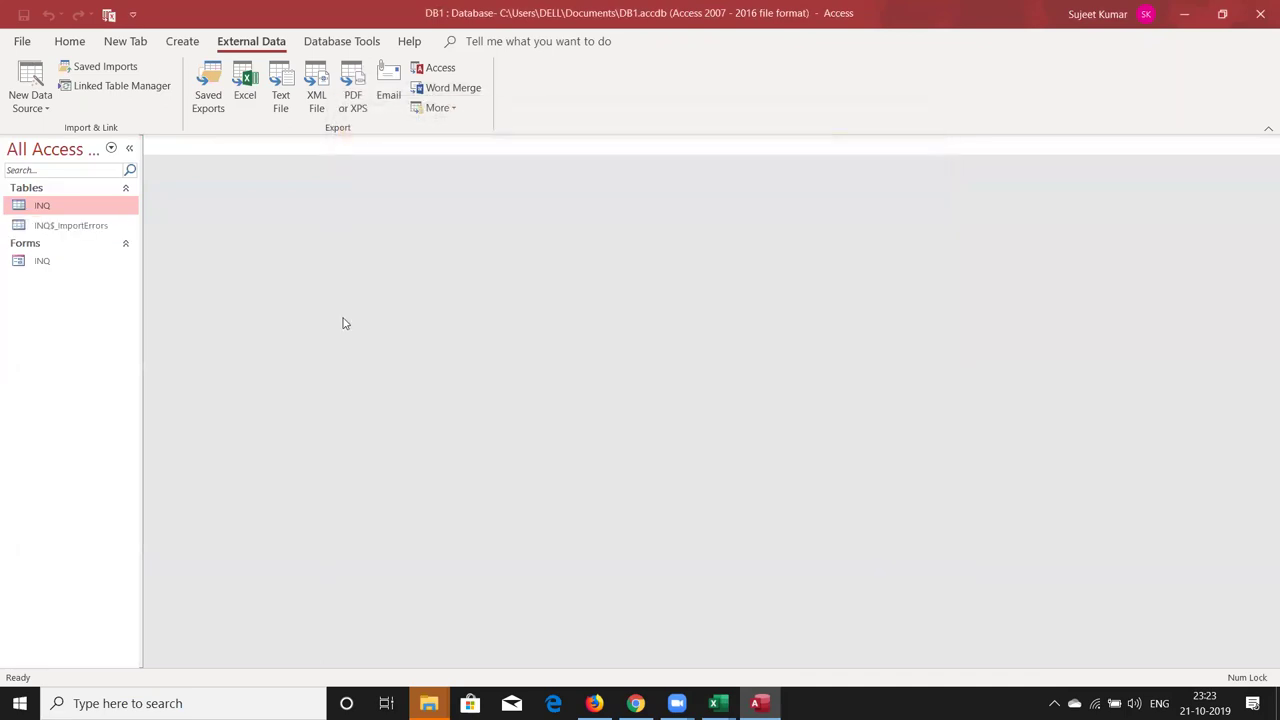
# Step: Open INQ and step through its 109 imported records
pyautogui.doubleClick(74, 212)
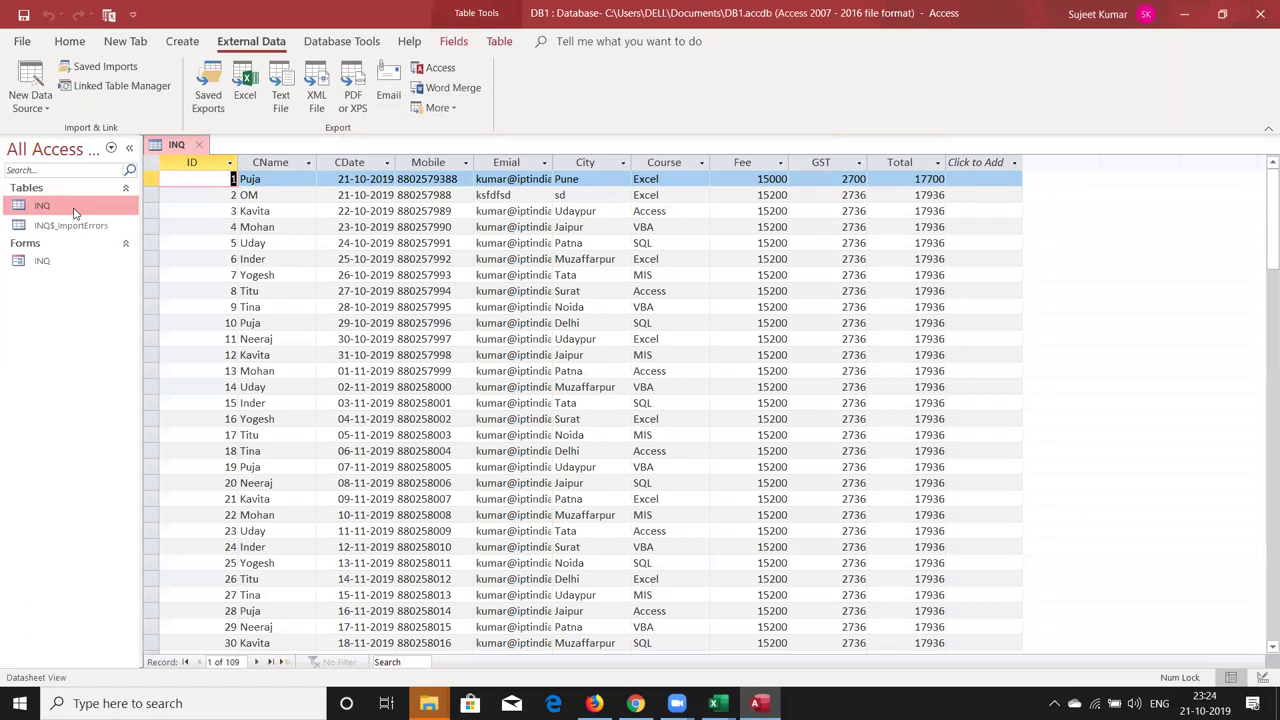
pyautogui.press('Down')
pyautogui.press('Down')
pyautogui.press('Up')
pyautogui.press('Up')
pyautogui.press('Down')
pyautogui.press('Down')
pyautogui.press('Down')
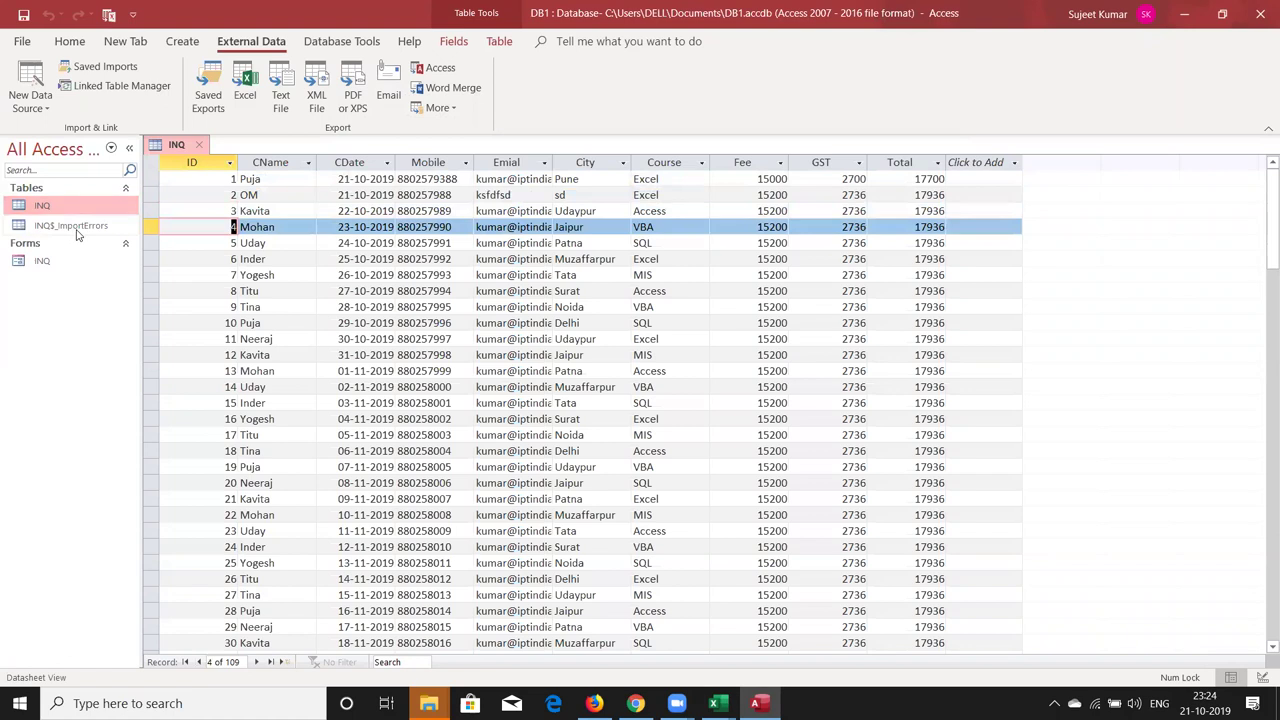
# Step: Browse INQ$_ImportErrors from first to last Unparsable Record error for GST and Total
pyautogui.doubleClick(76, 226)
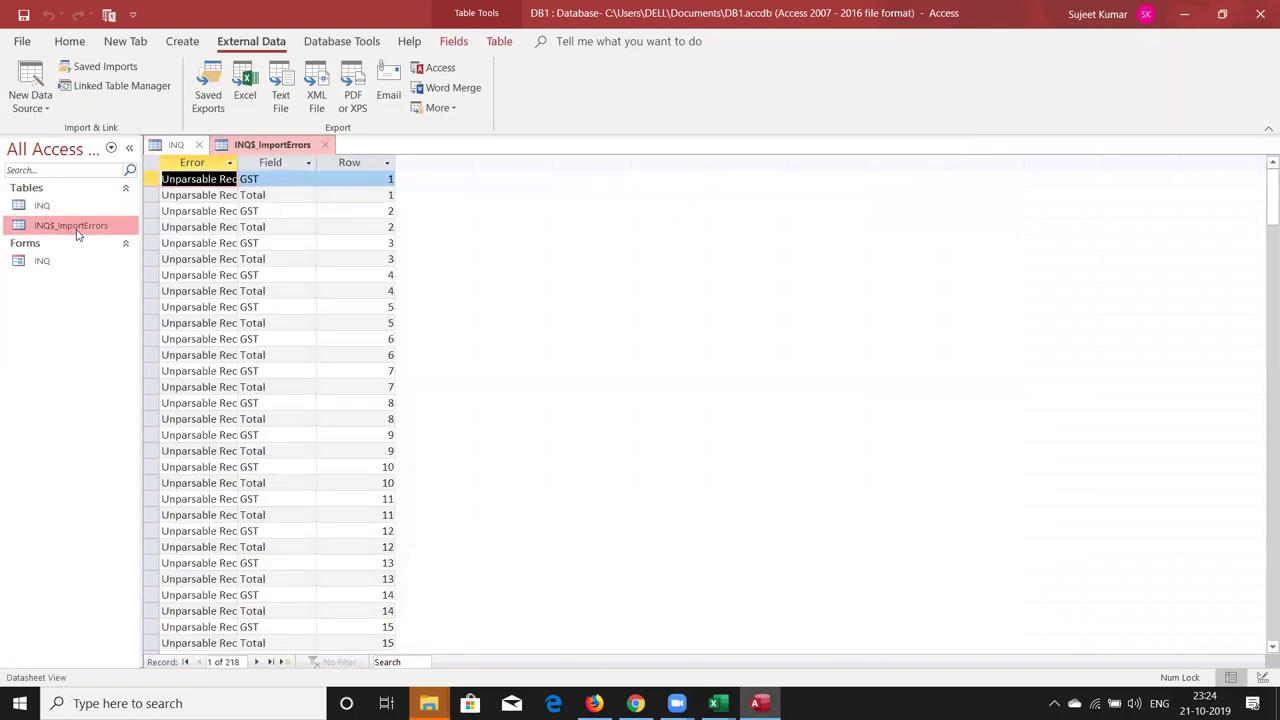
pyautogui.click(197, 226)
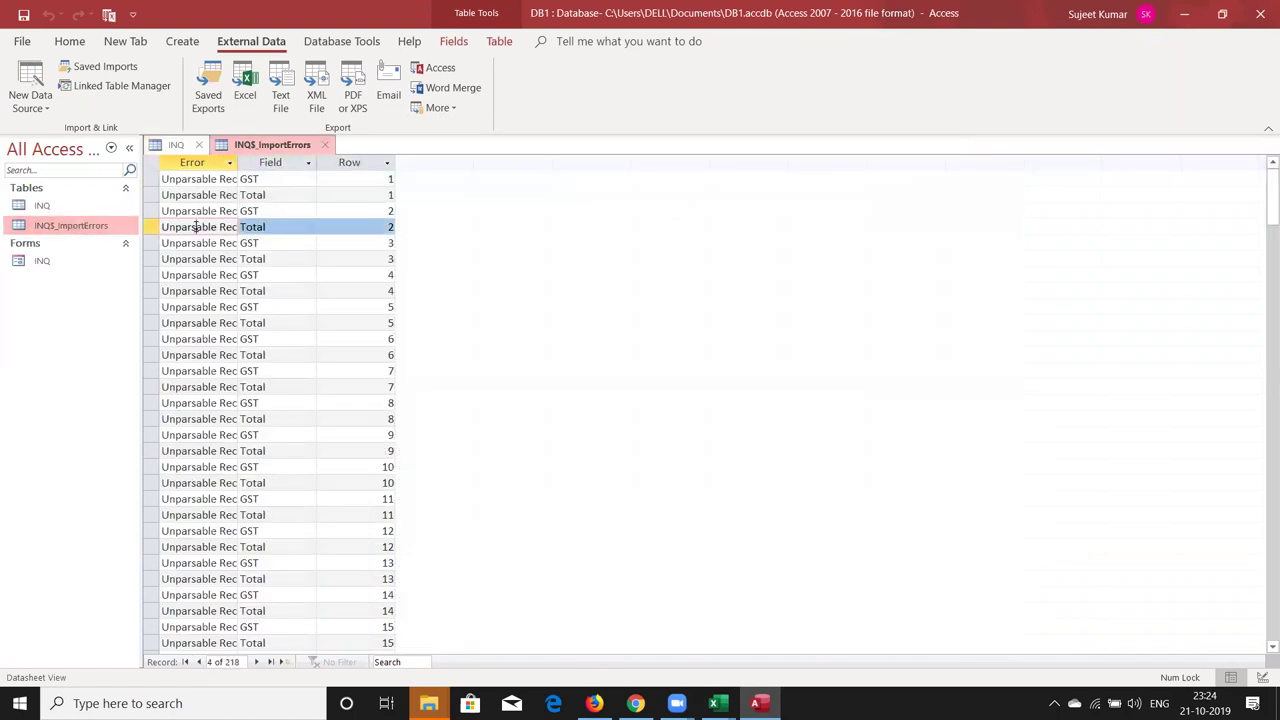
pyautogui.click(274, 178)
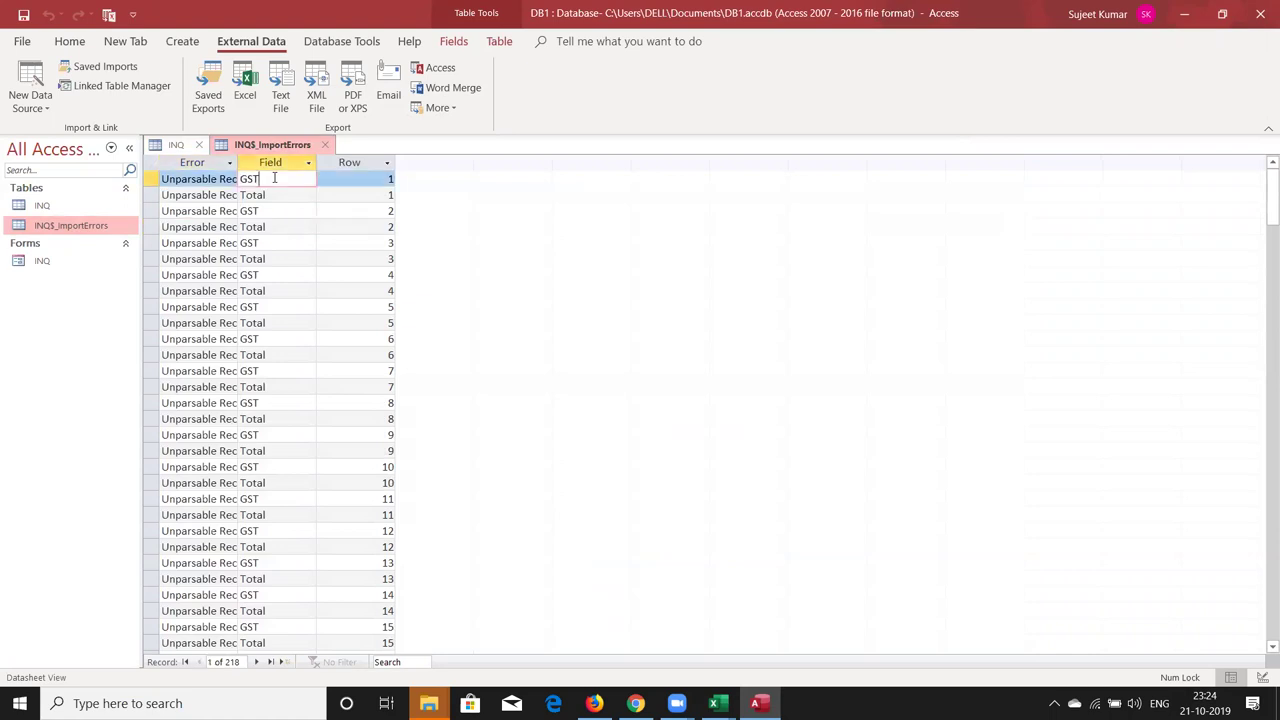
pyautogui.hotkey('ctrl', 'Down')
pyautogui.press('Up')
pyautogui.press('Up')
pyautogui.press('Up')
pyautogui.press('Up')
pyautogui.press('Up')
pyautogui.press('Up')
pyautogui.press('Up')
pyautogui.press('Up')
pyautogui.press('Up')
pyautogui.press('Up')
pyautogui.press('Up')
pyautogui.press('Up')
pyautogui.press('Up')
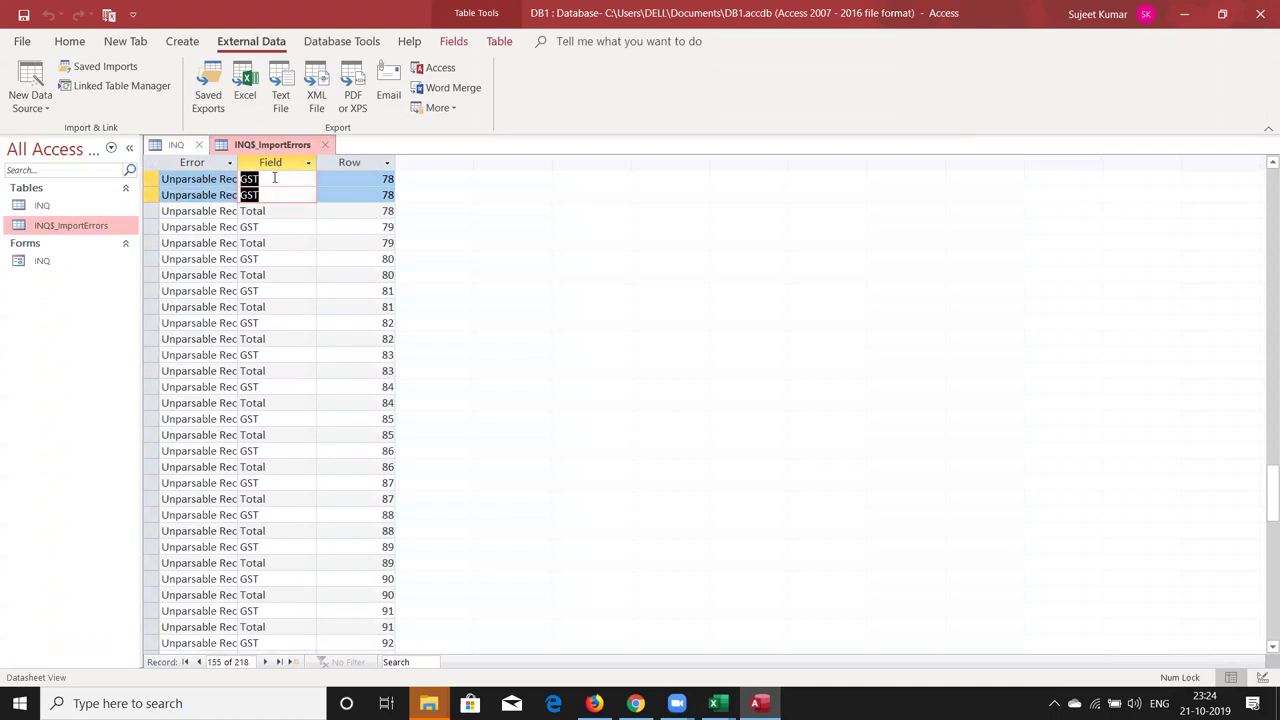
pyautogui.hotkey('ctrl', 'Up')
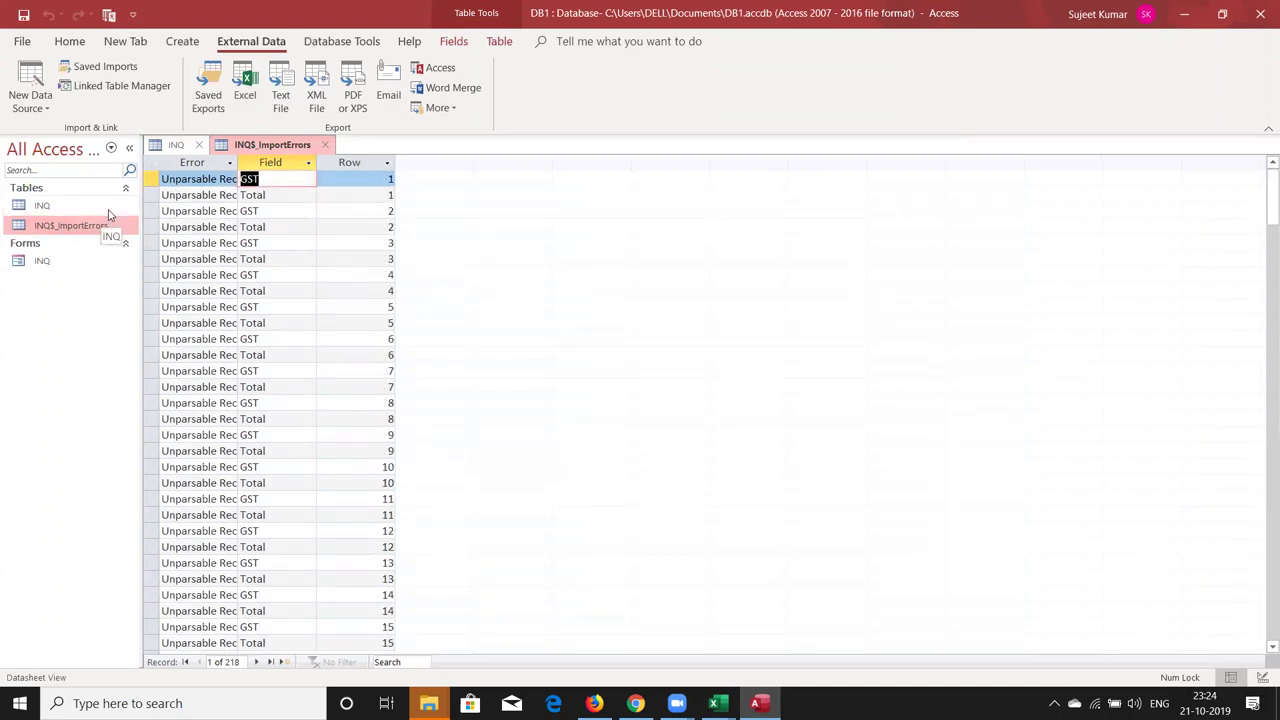
pyautogui.doubleClick(109, 208)
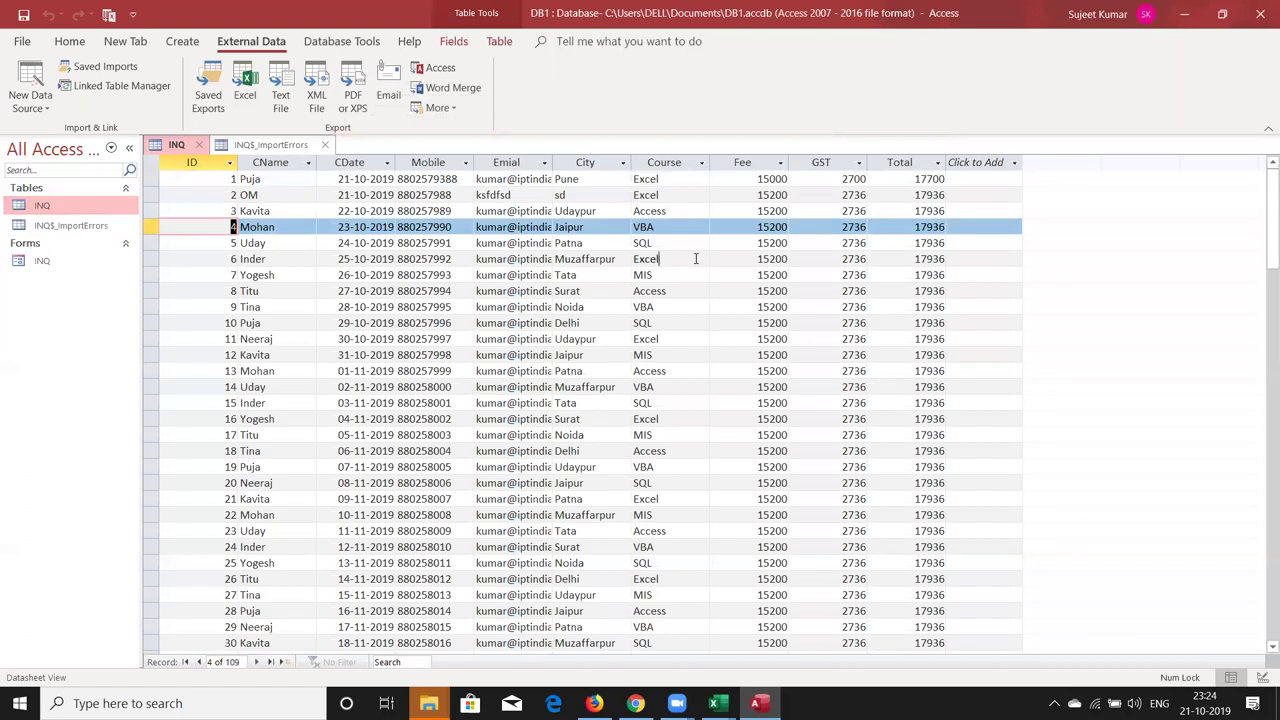
# Step: Inspect INQ's GST, Fee and Total values in records 5, 7 and 3, then close INQ$_ImportErrors
pyautogui.click(852, 243)
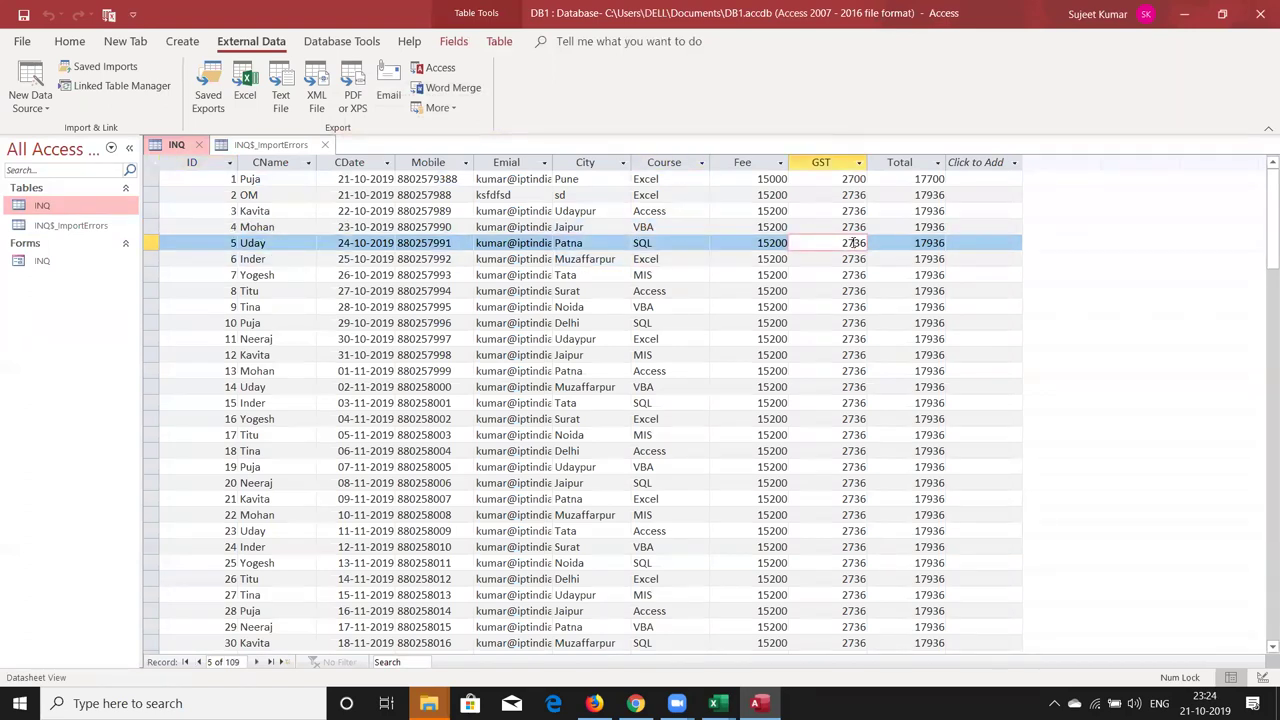
pyautogui.click(770, 273)
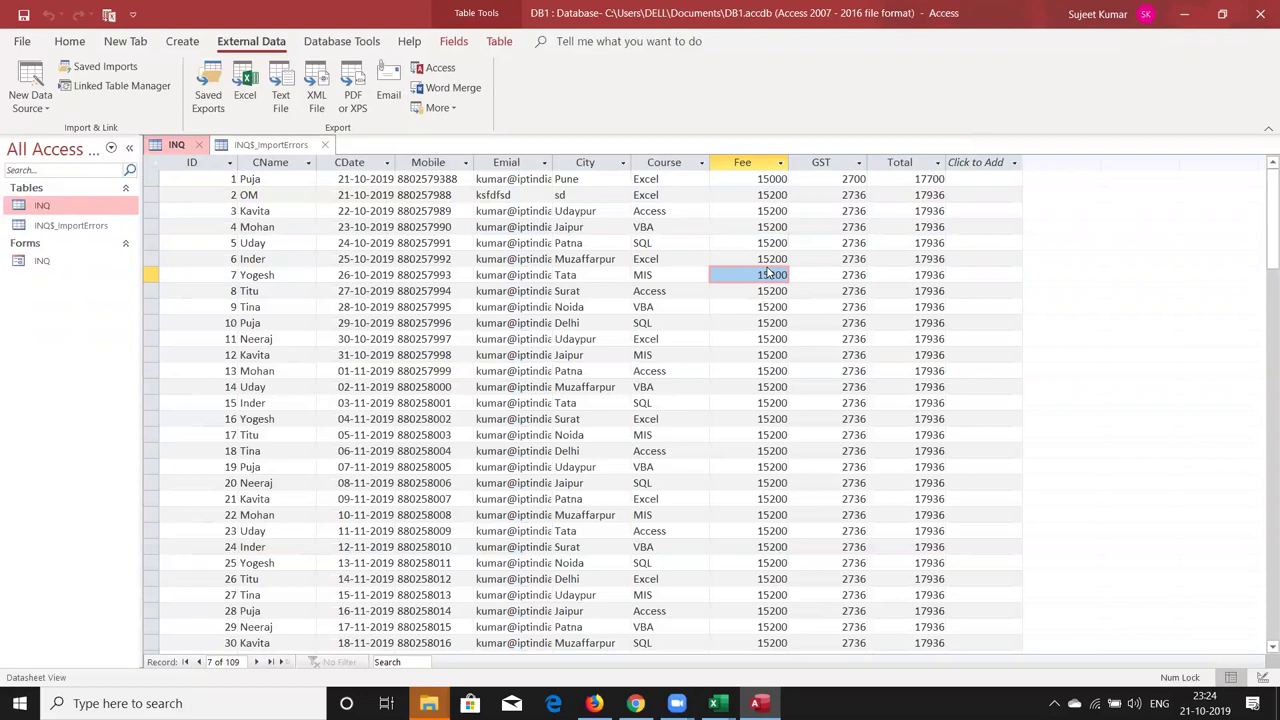
pyautogui.click(890, 213)
pyautogui.hotkey('shift', 'space')
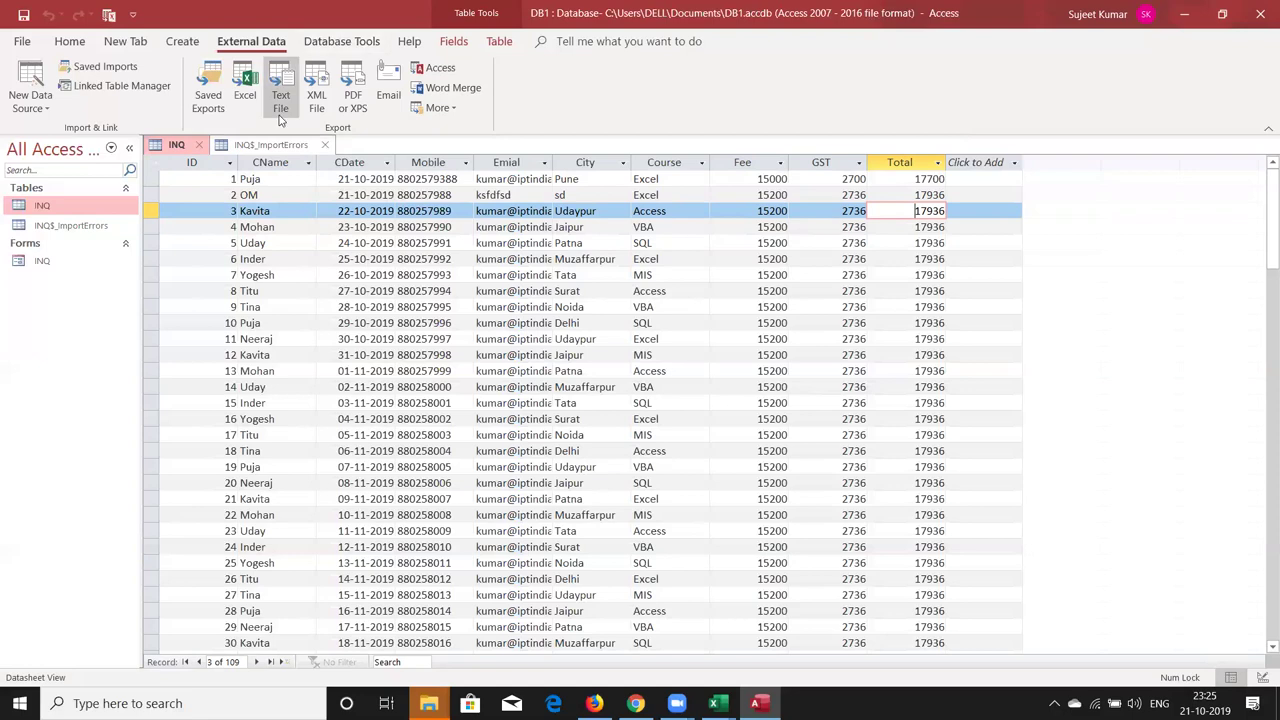
pyautogui.click(323, 147)
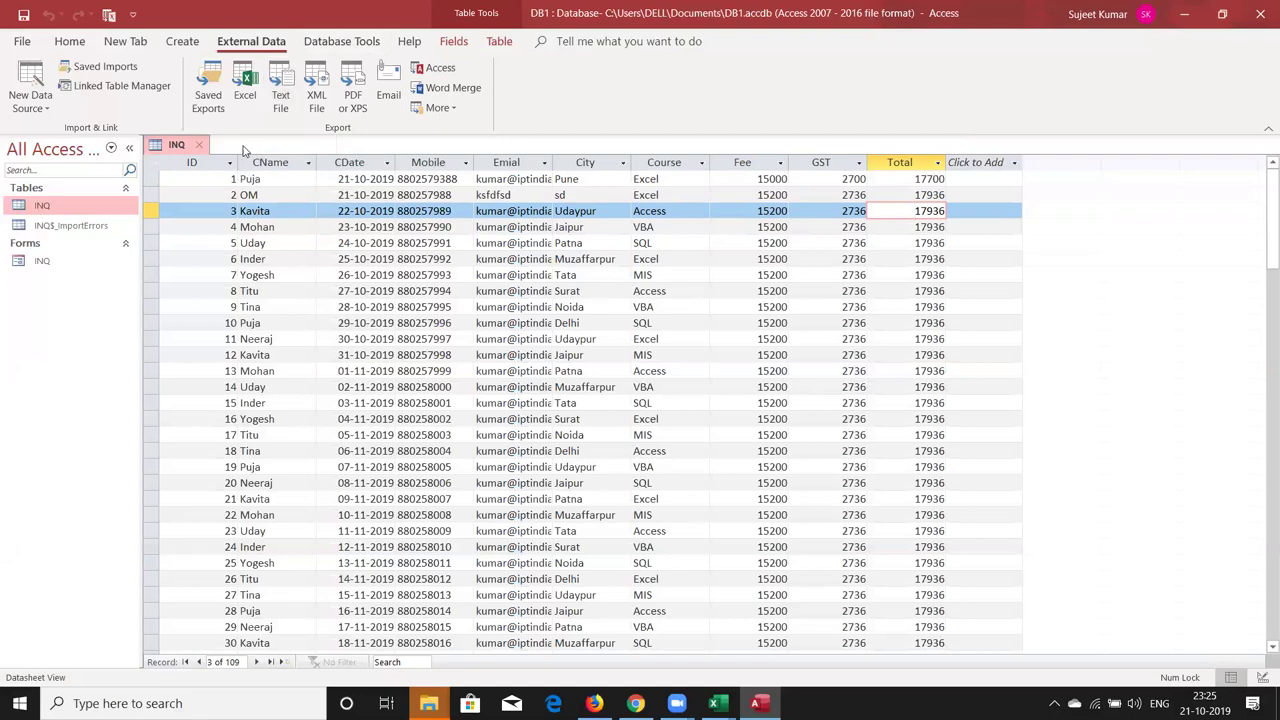
# Step: Close and reopen the INQ datasheet, checking record 5's Fee to Total values, then close it
pyautogui.click(202, 147)
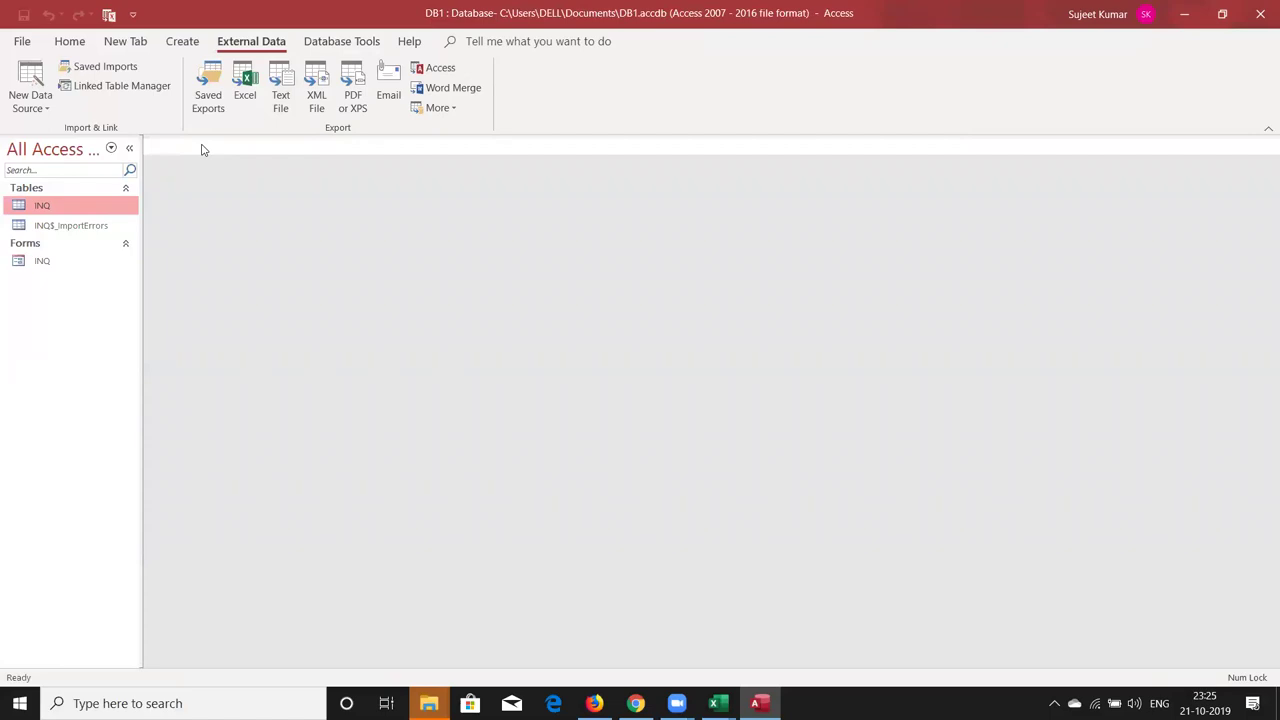
pyautogui.doubleClick(36, 207)
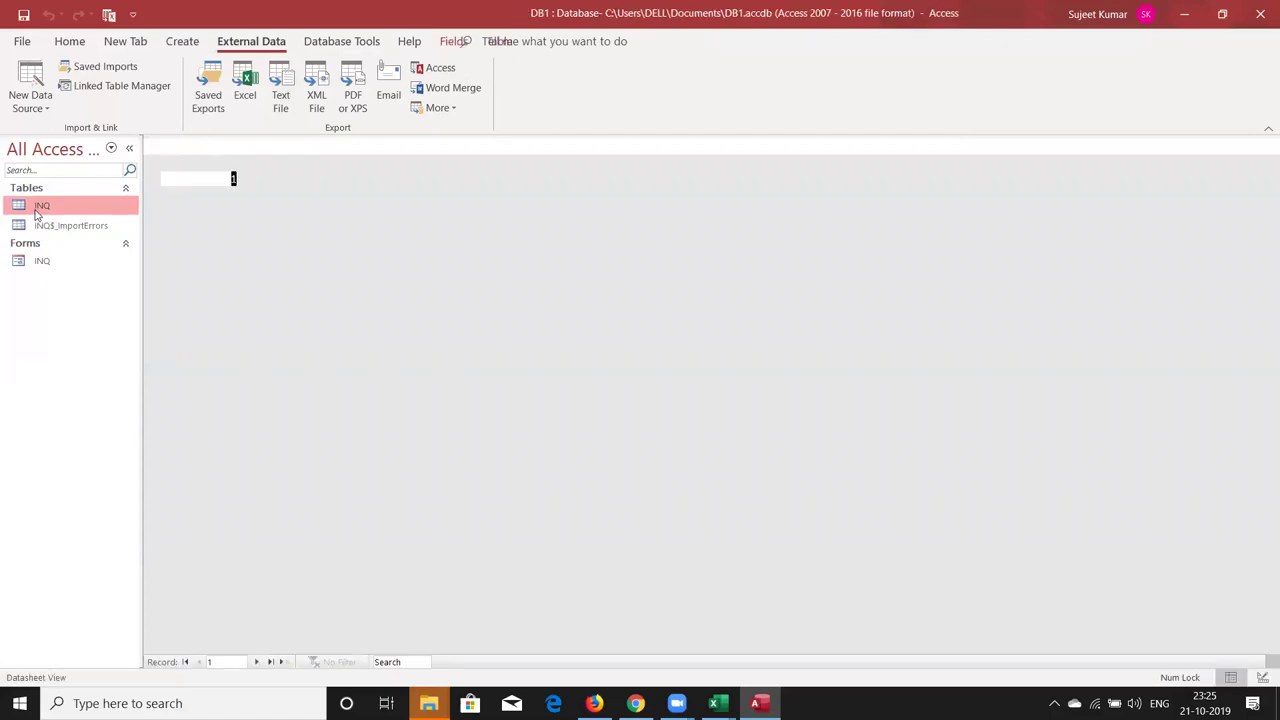
pyautogui.click(735, 242)
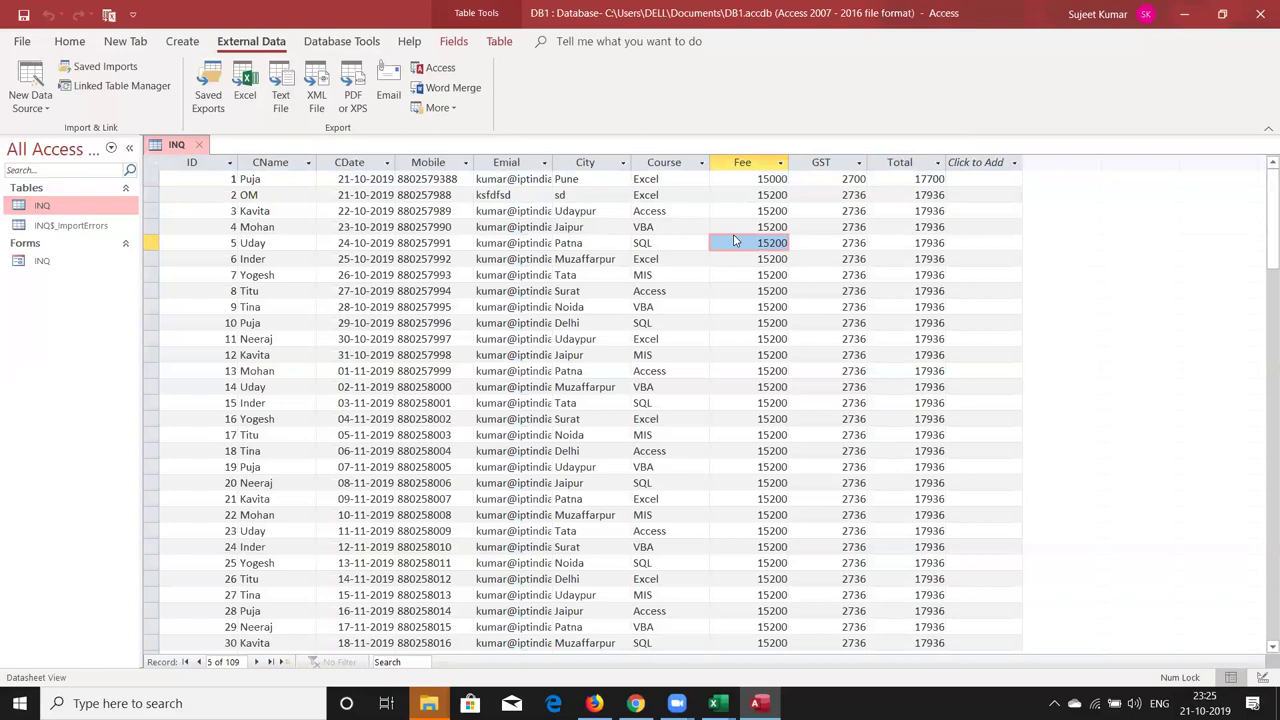
pyautogui.hotkey('shift', 'Right')
pyautogui.hotkey('shift', 'Right')
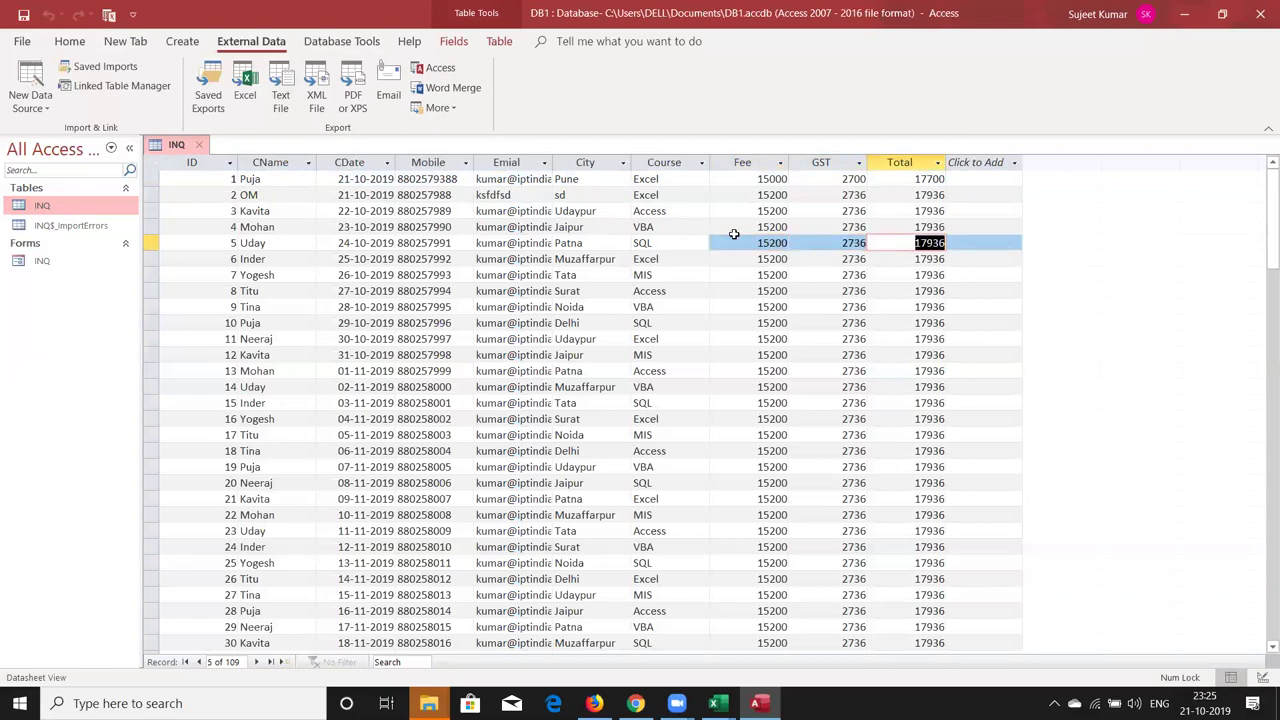
pyautogui.hotkey('shift', 'Left')
pyautogui.hotkey('shift', 'Left')
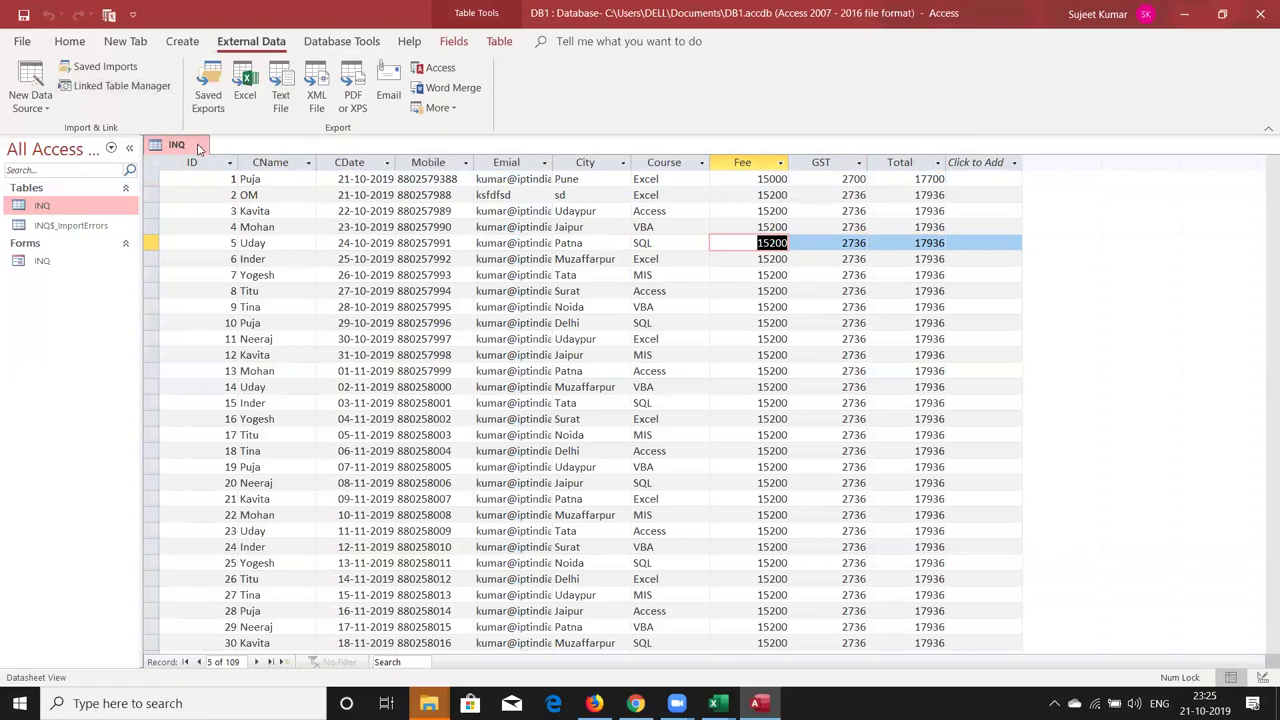
pyautogui.click(198, 147)
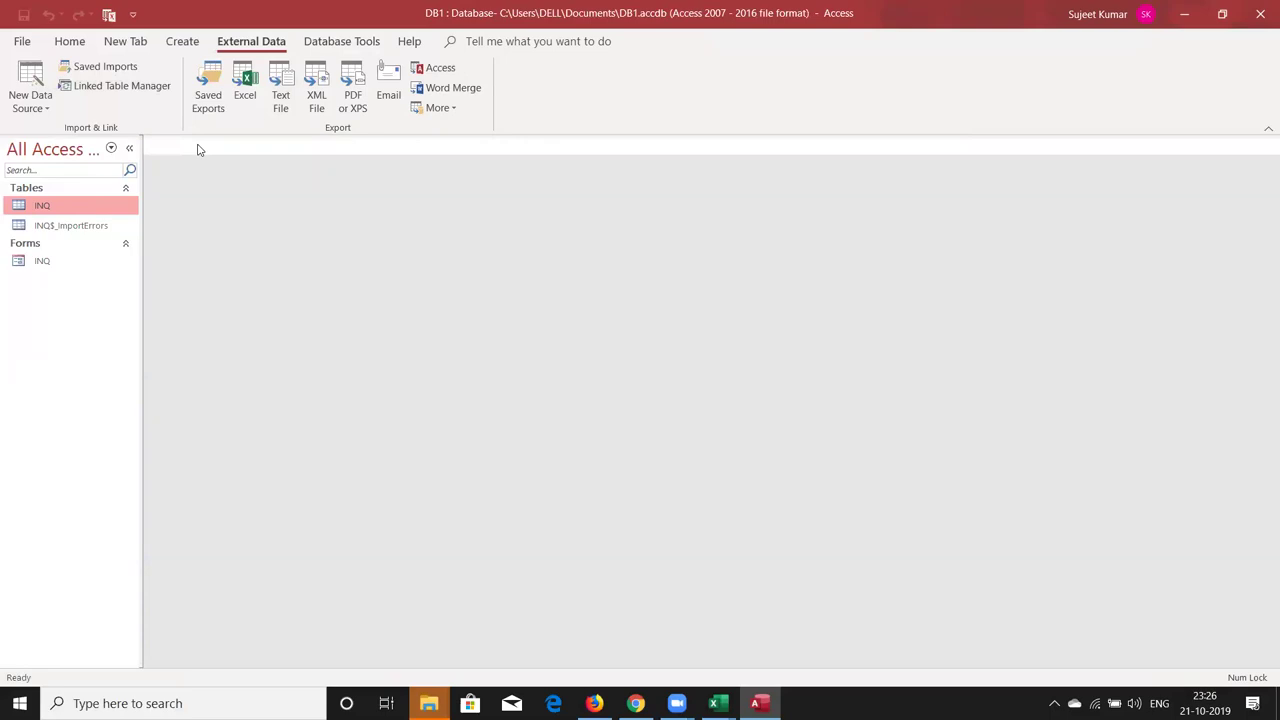
pyautogui.doubleClick(70, 206)
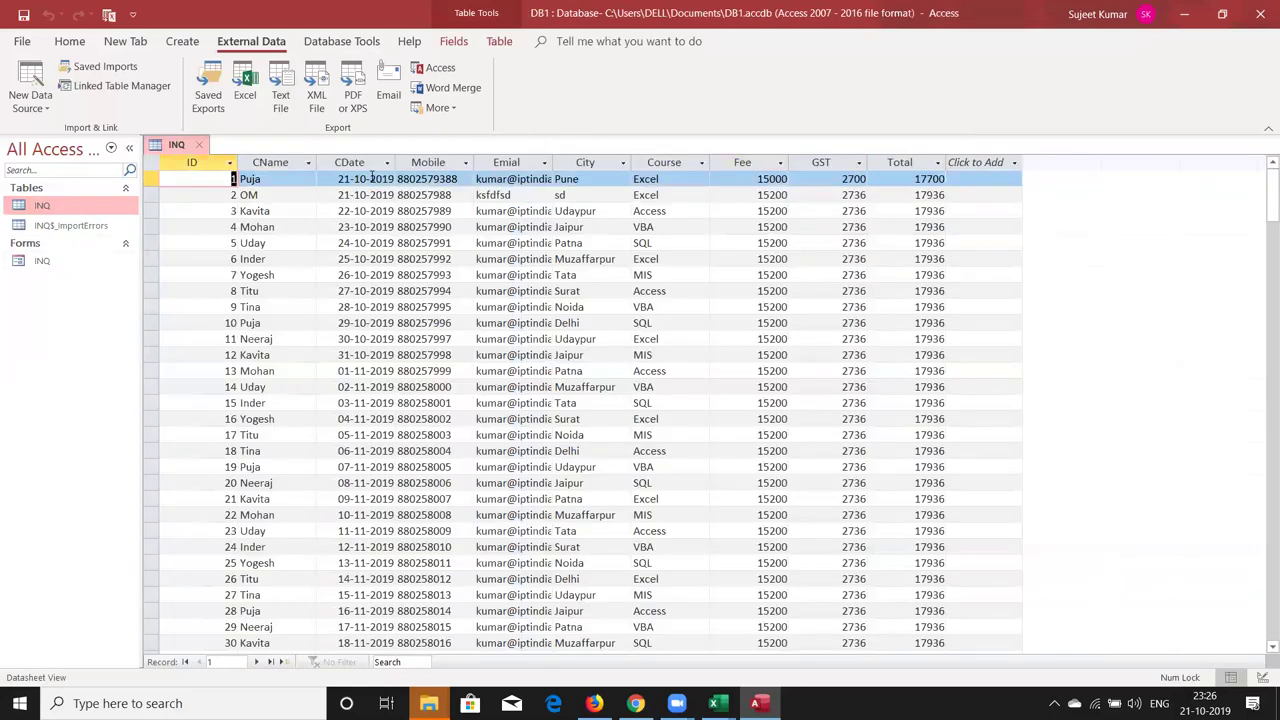
pyautogui.click(199, 145)
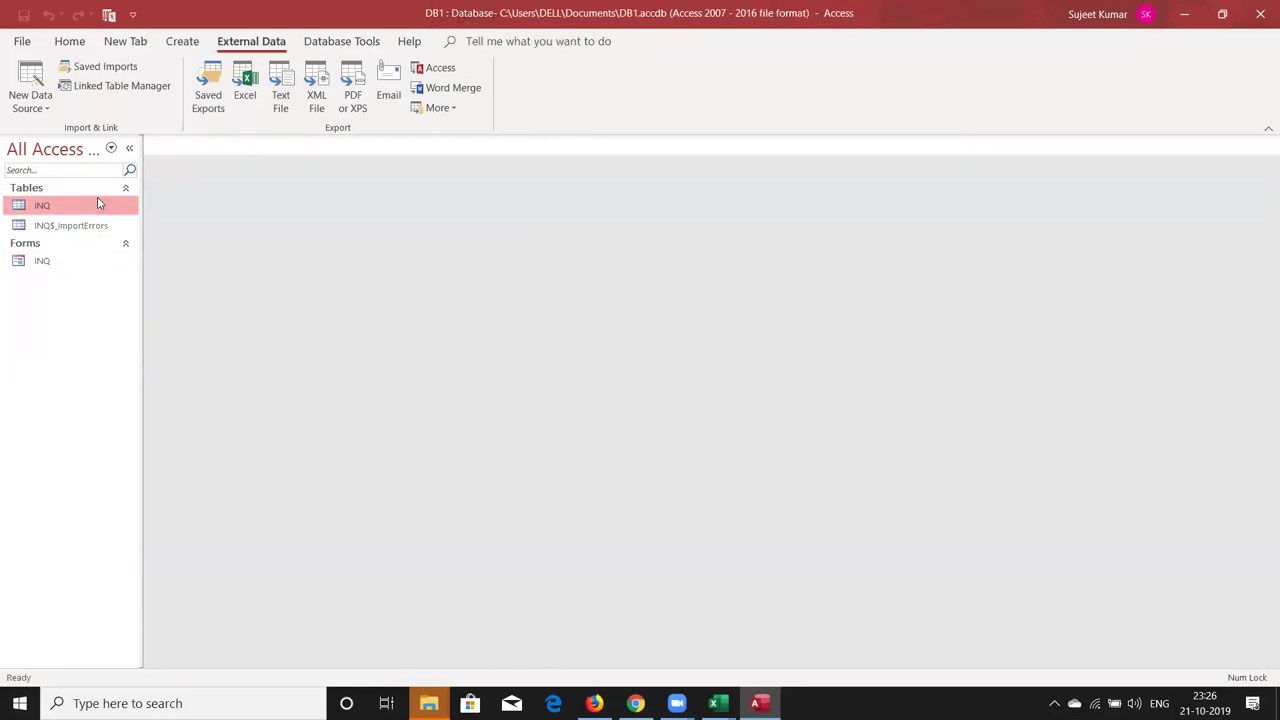
pyautogui.rightClick(98, 206)
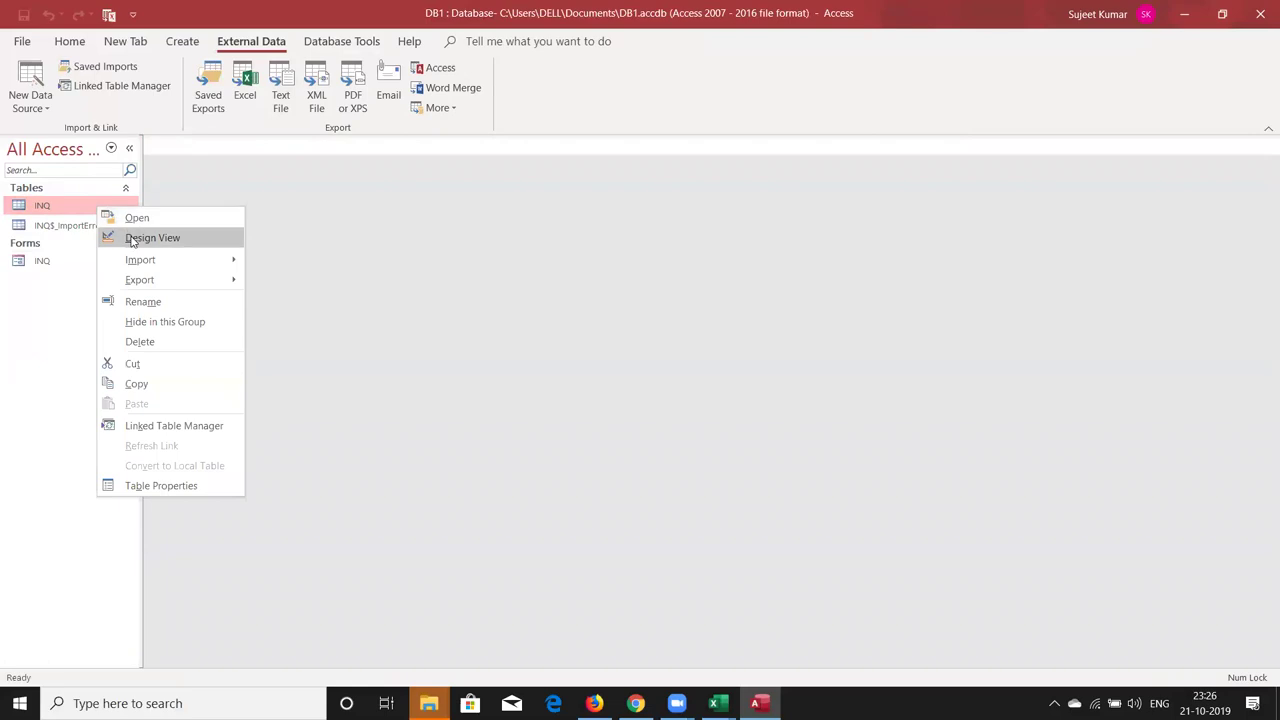
# Step: Open INQ in Design View and give the new eleventh field row below Total the Yes/No type
pyautogui.click(131, 238)
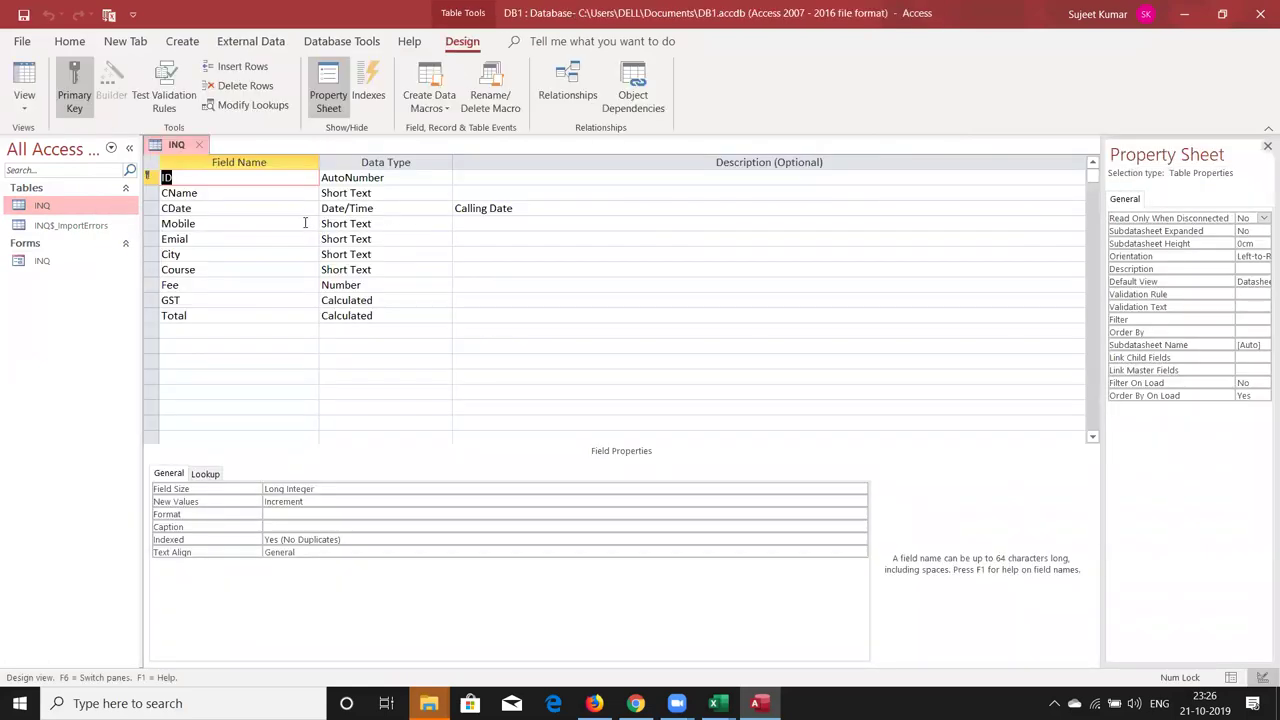
pyautogui.click(382, 332)
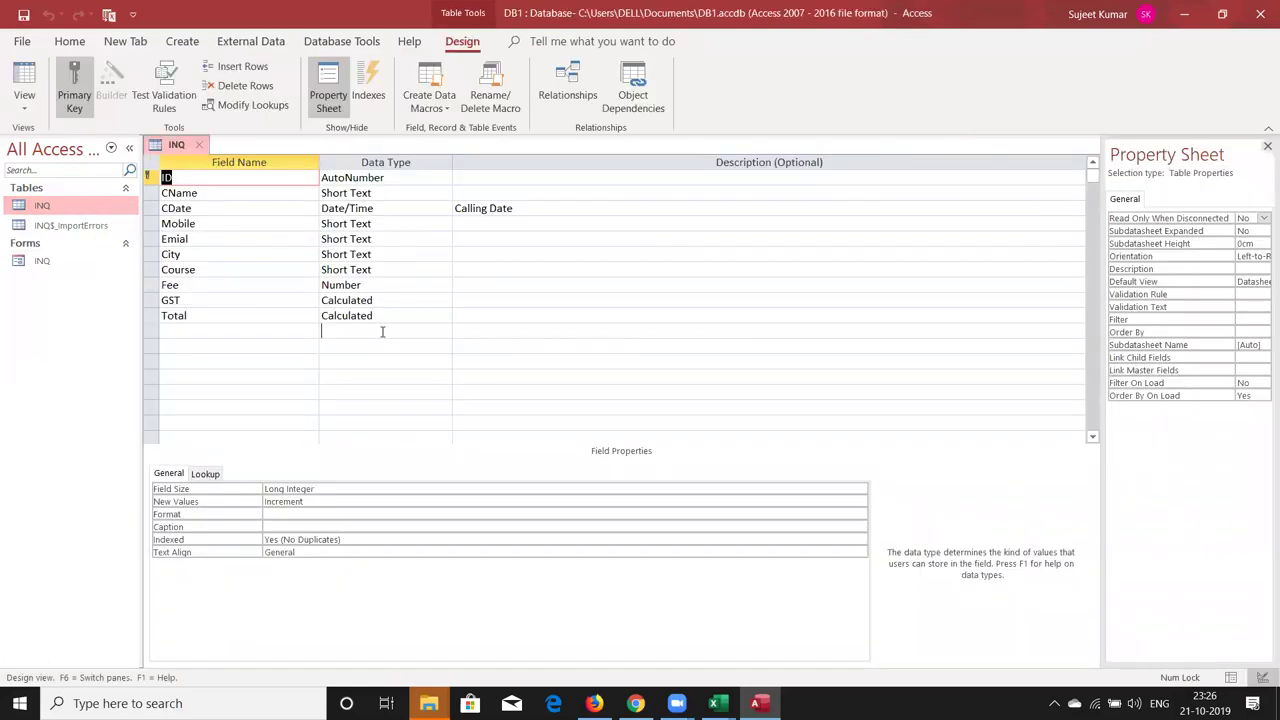
pyautogui.click(455, 332)
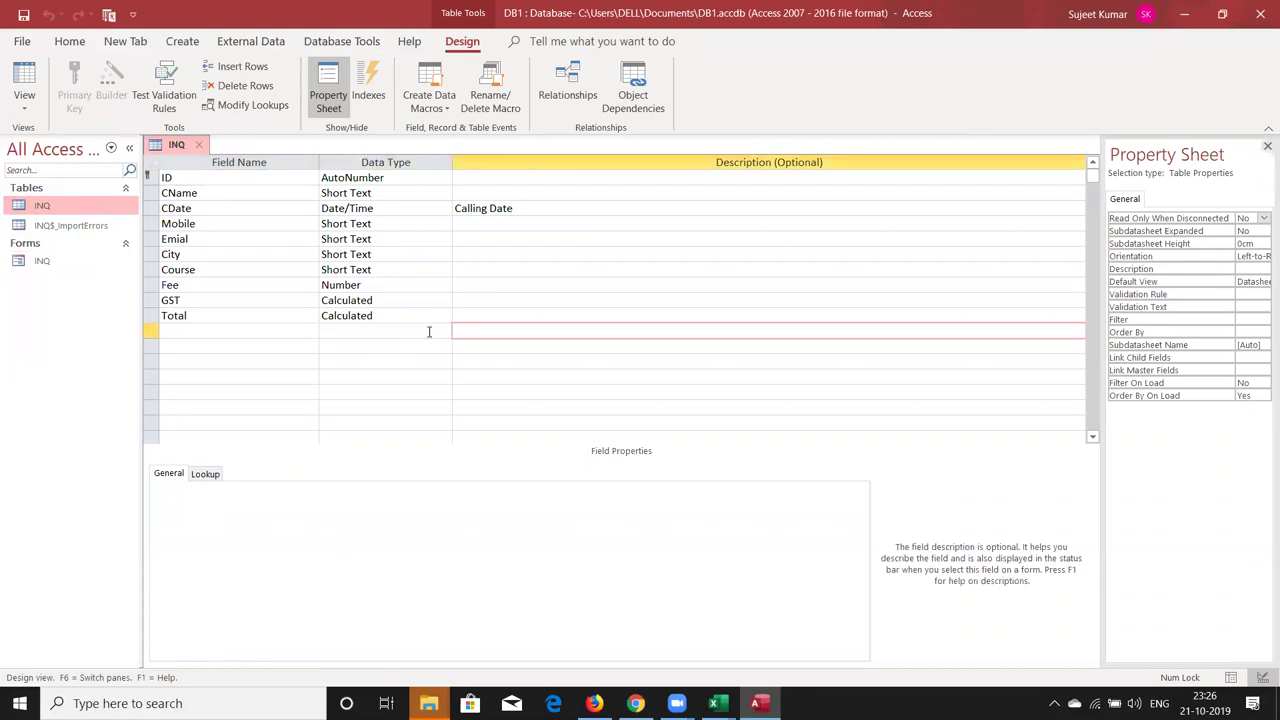
pyautogui.click(429, 332)
pyautogui.click(445, 332)
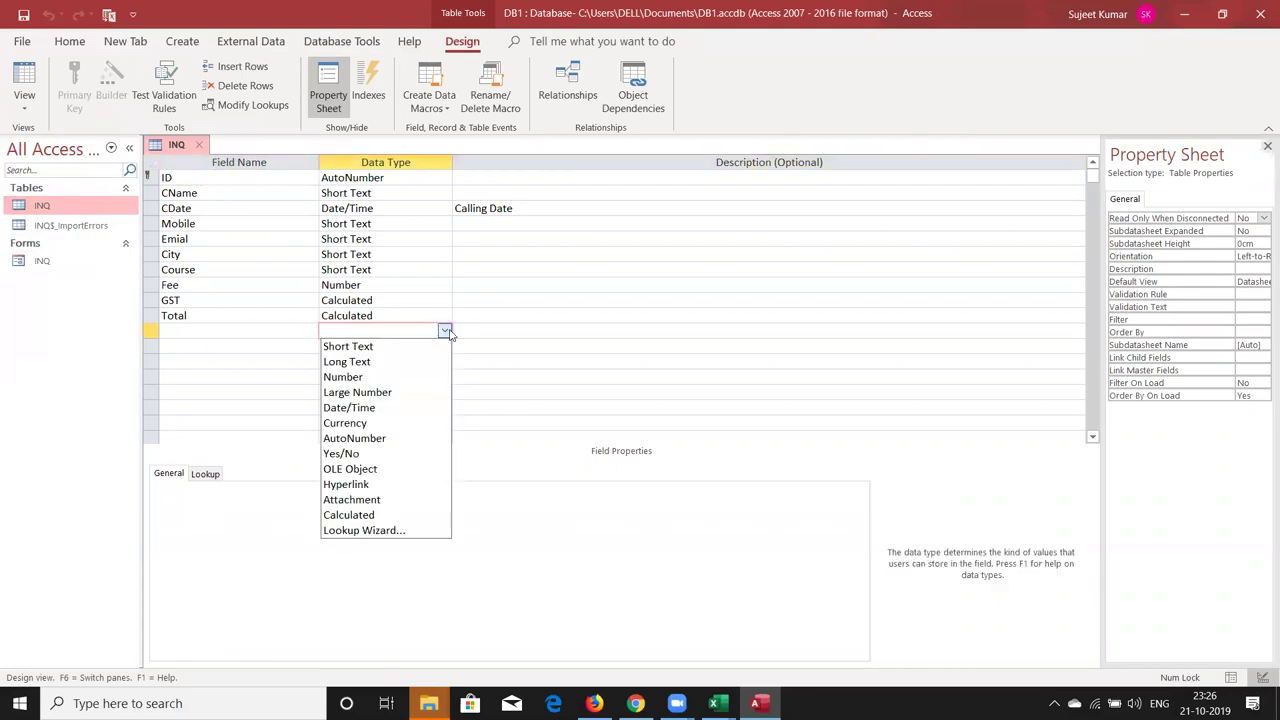
pyautogui.press('Down')
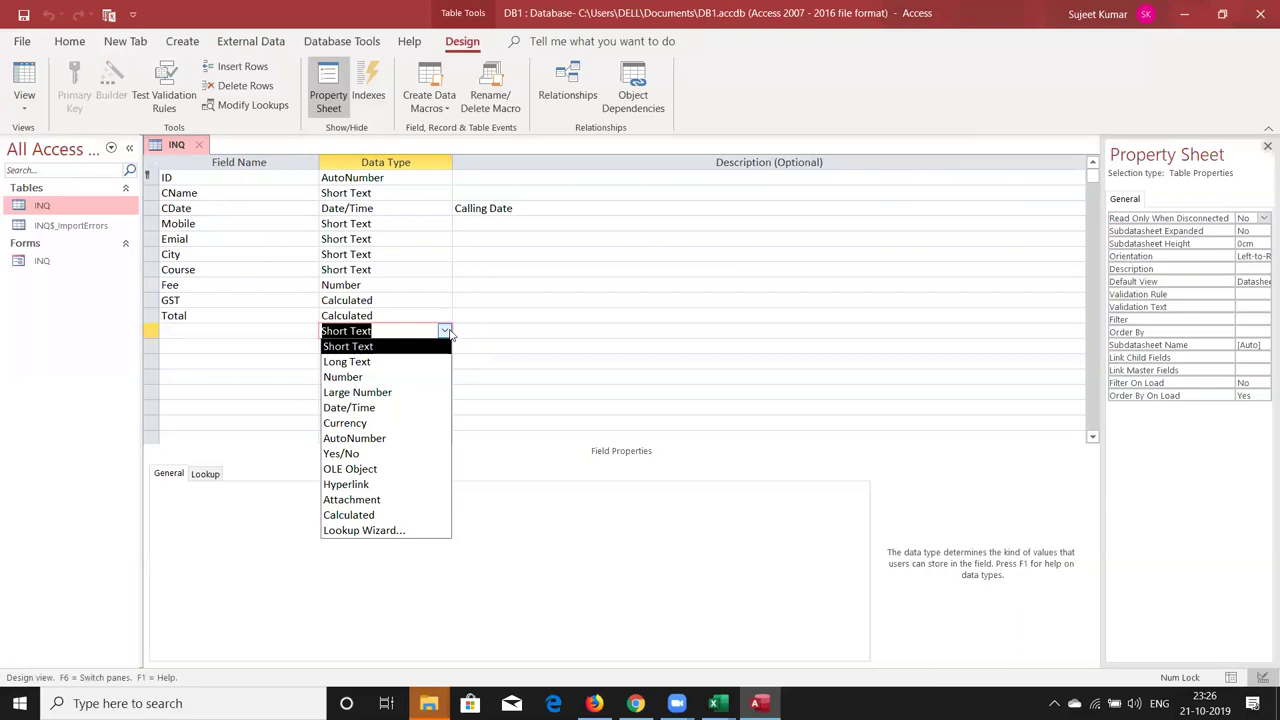
pyautogui.press('Down')
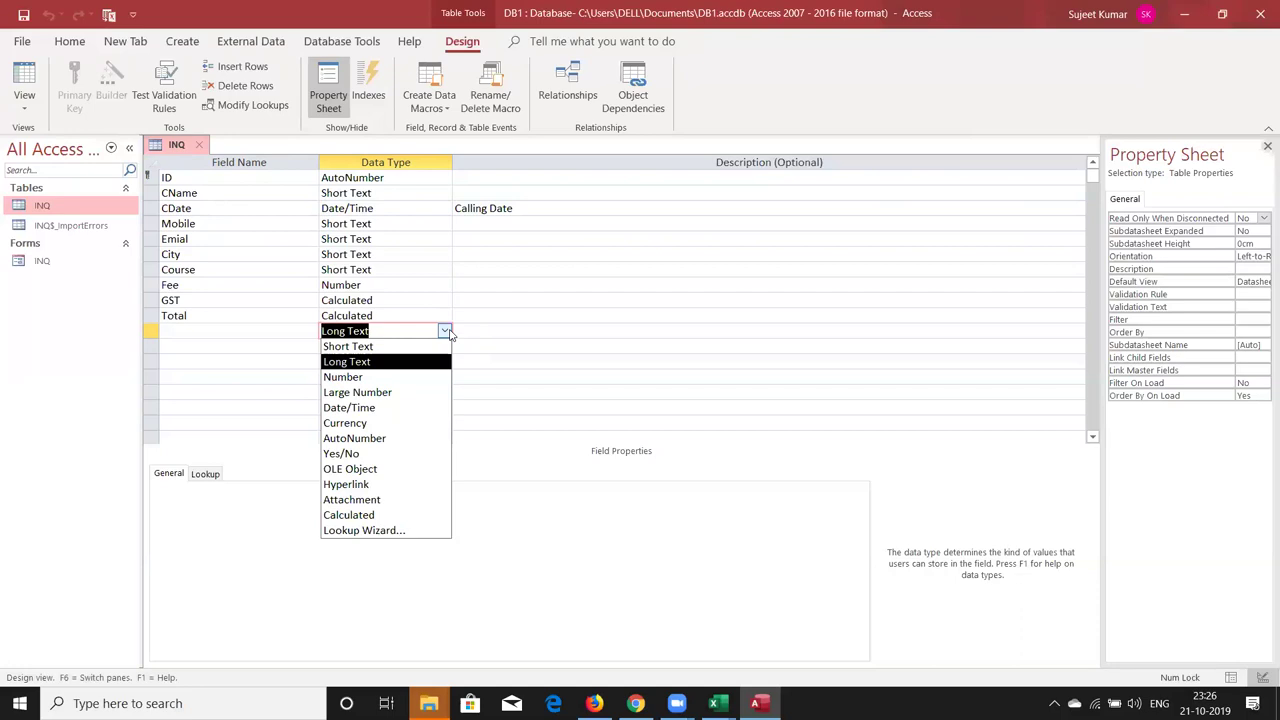
pyautogui.press('Down')
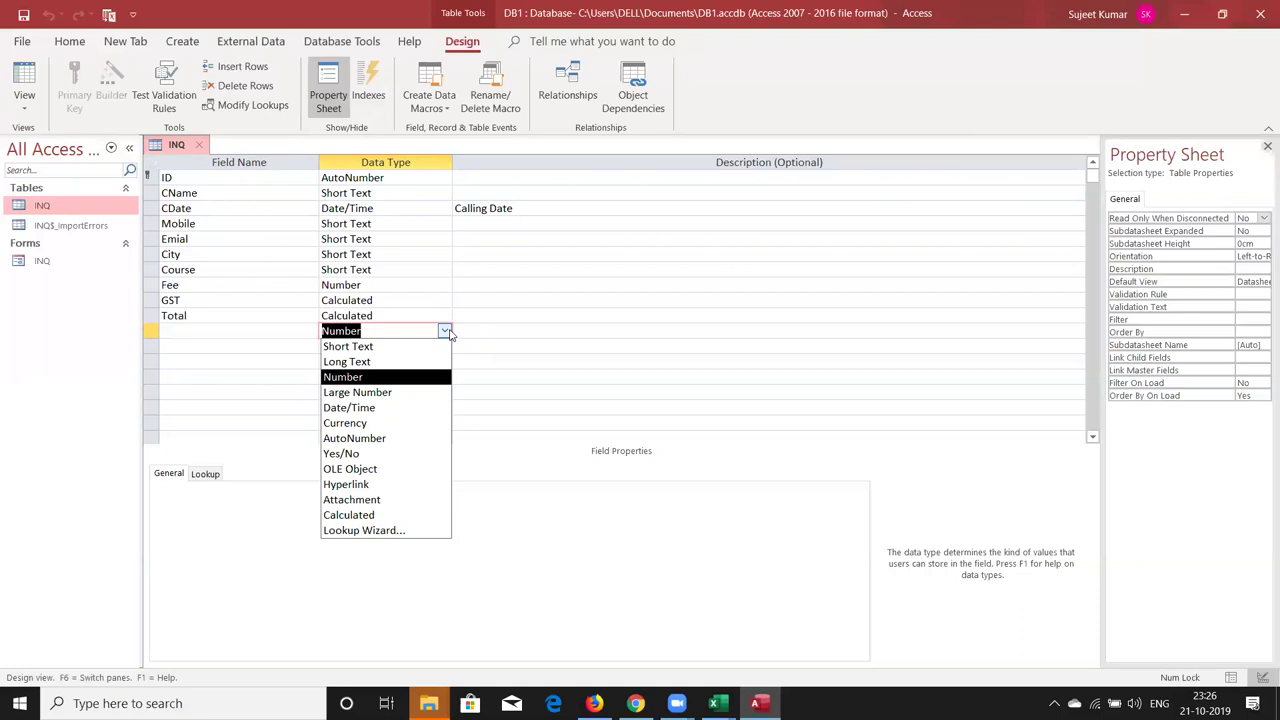
pyautogui.press('Down')
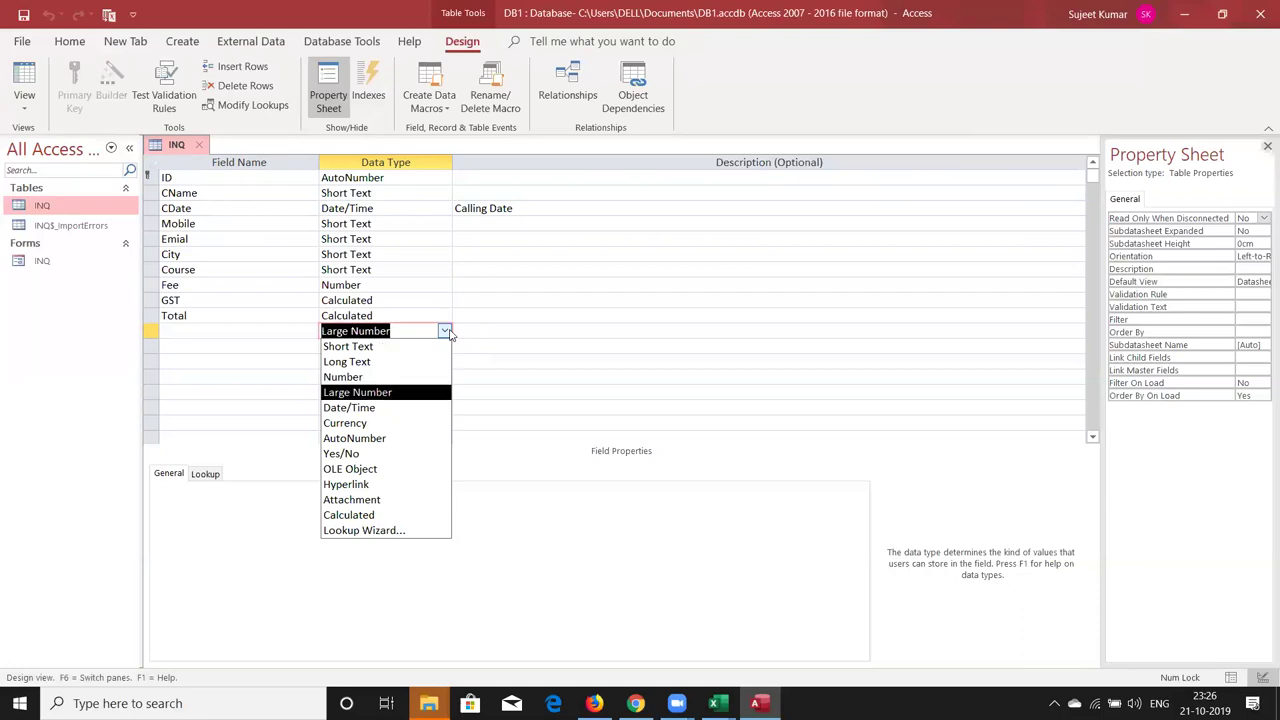
pyautogui.press('Down')
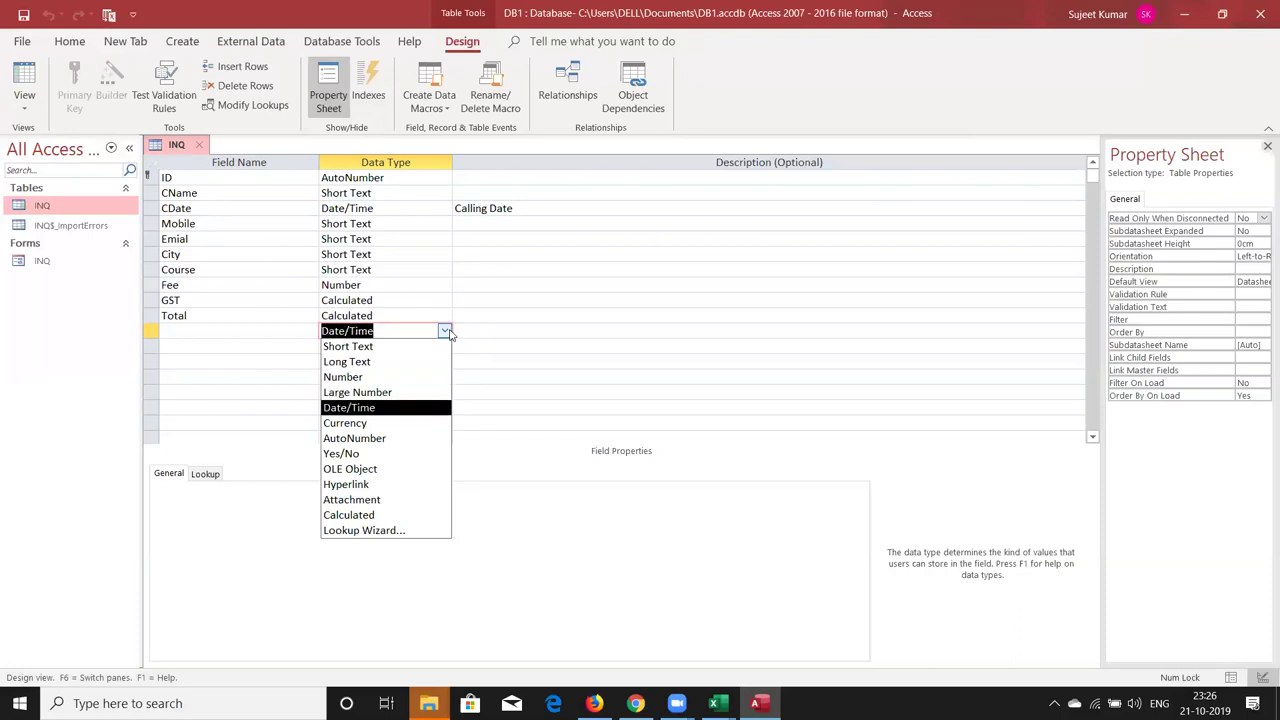
pyautogui.press('Down')
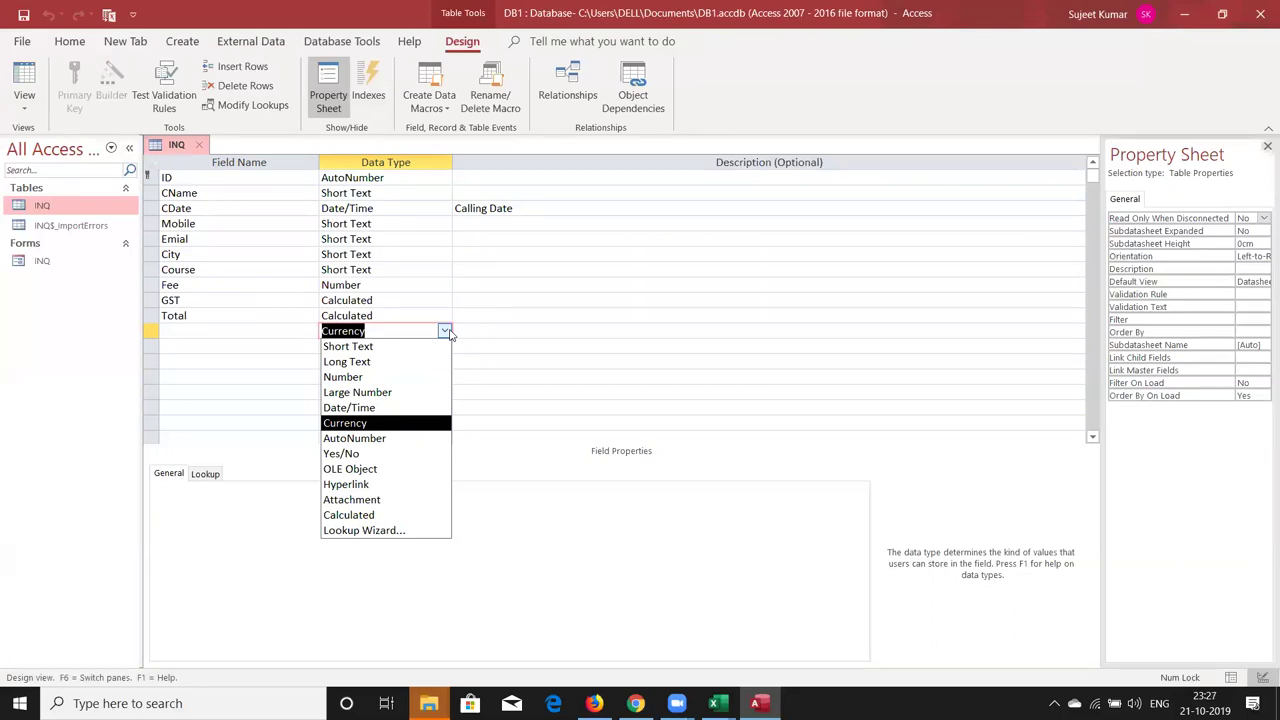
pyautogui.press('Down')
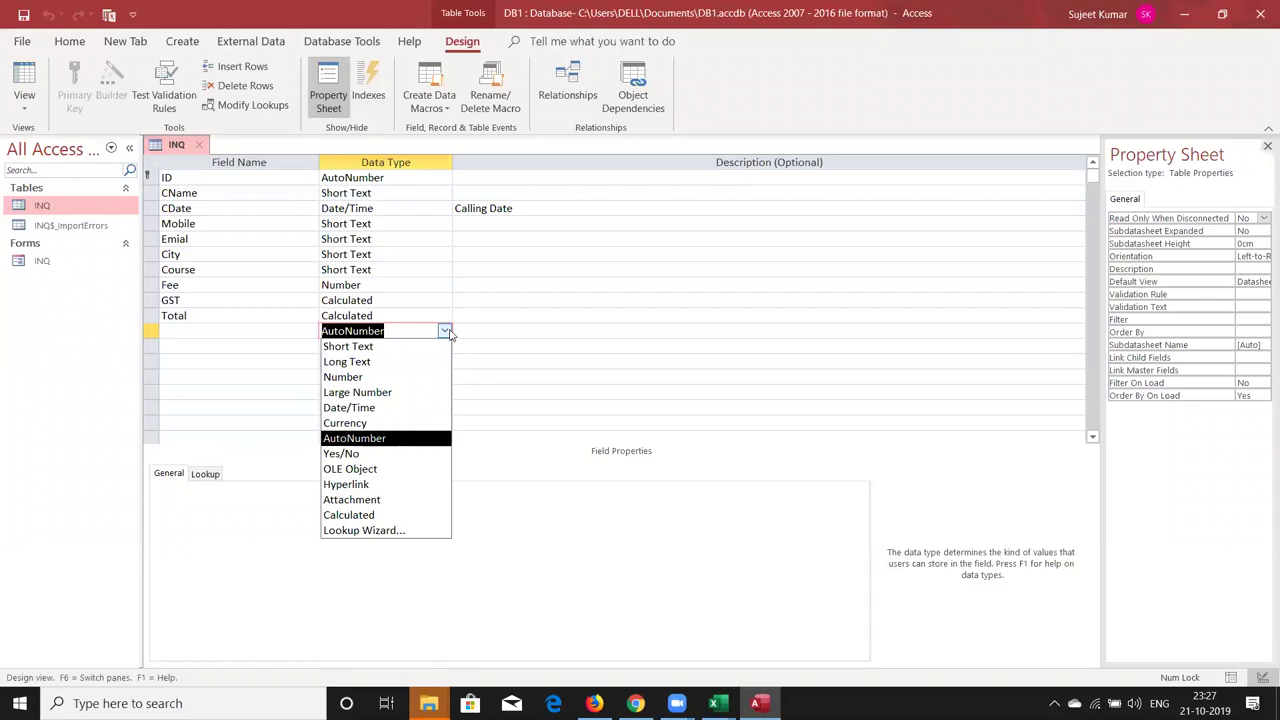
pyautogui.press('Down')
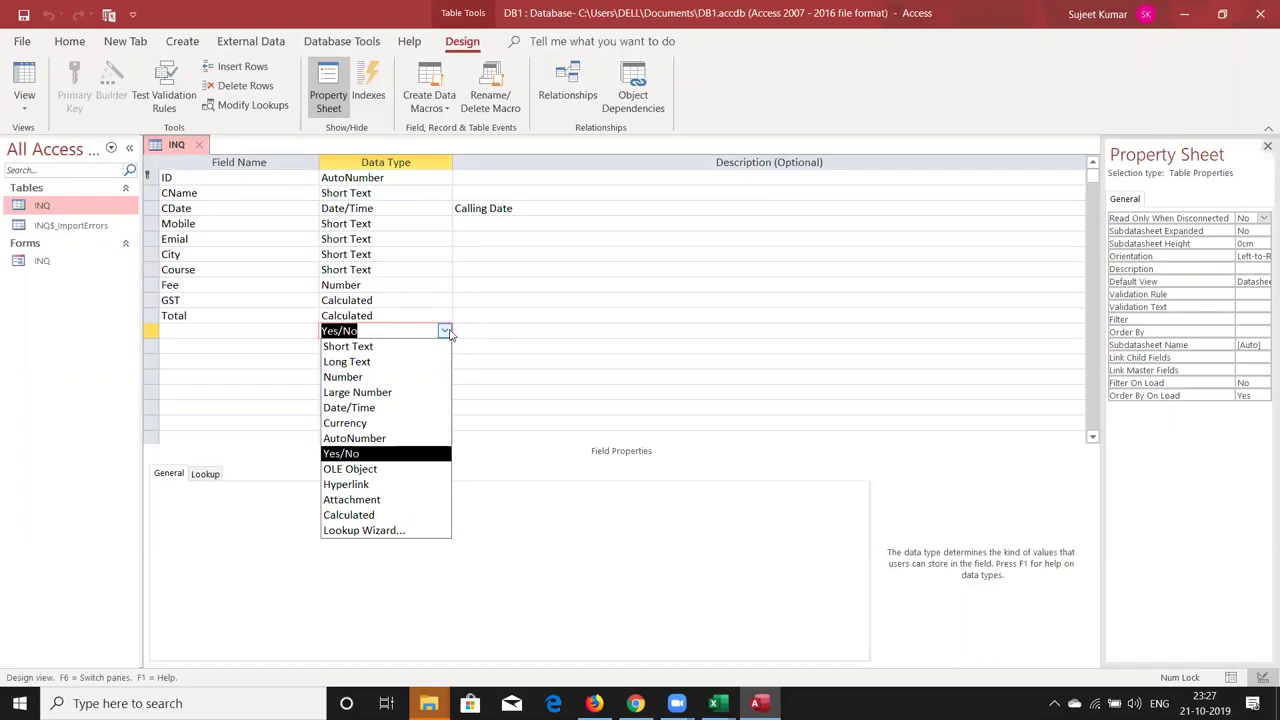
# Step: Name the new Yes/No field Online and save the INQ design
pyautogui.click(369, 456)
pyautogui.click(260, 341)
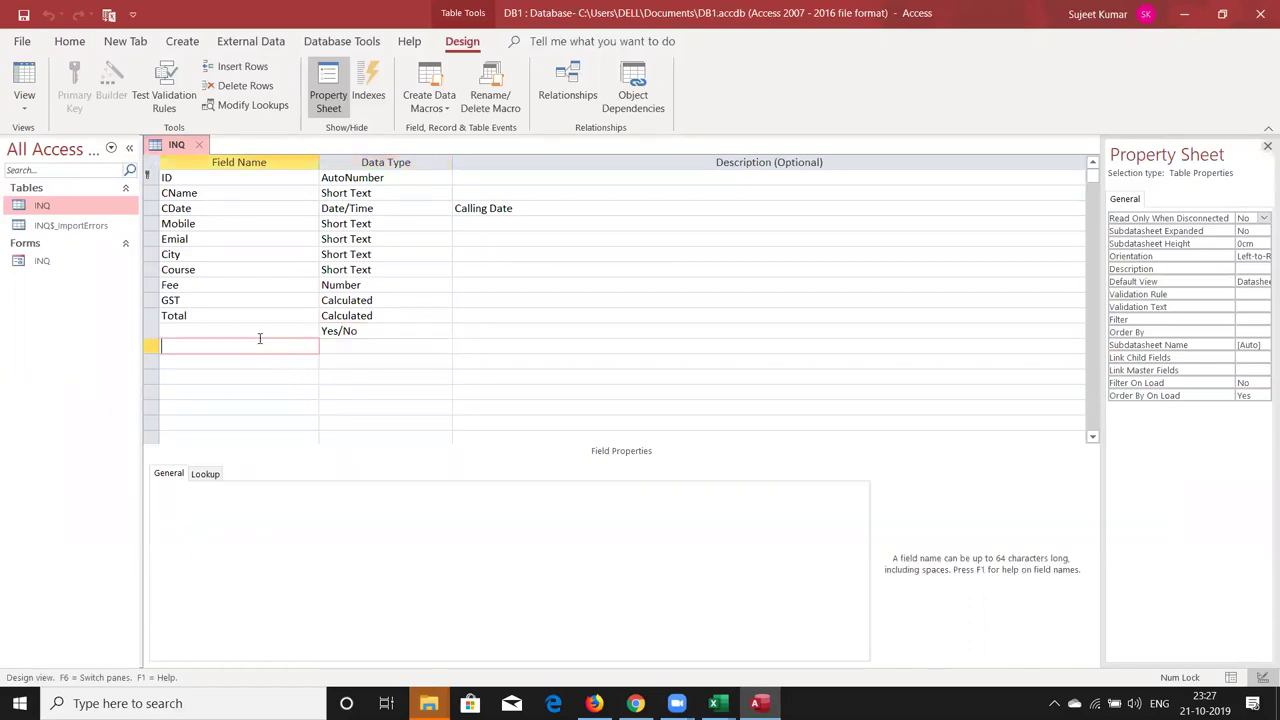
pyautogui.click(262, 325)
pyautogui.write('Onlo')
pyautogui.press('BackSpace')
pyautogui.write('ine')
pyautogui.press('Tab')
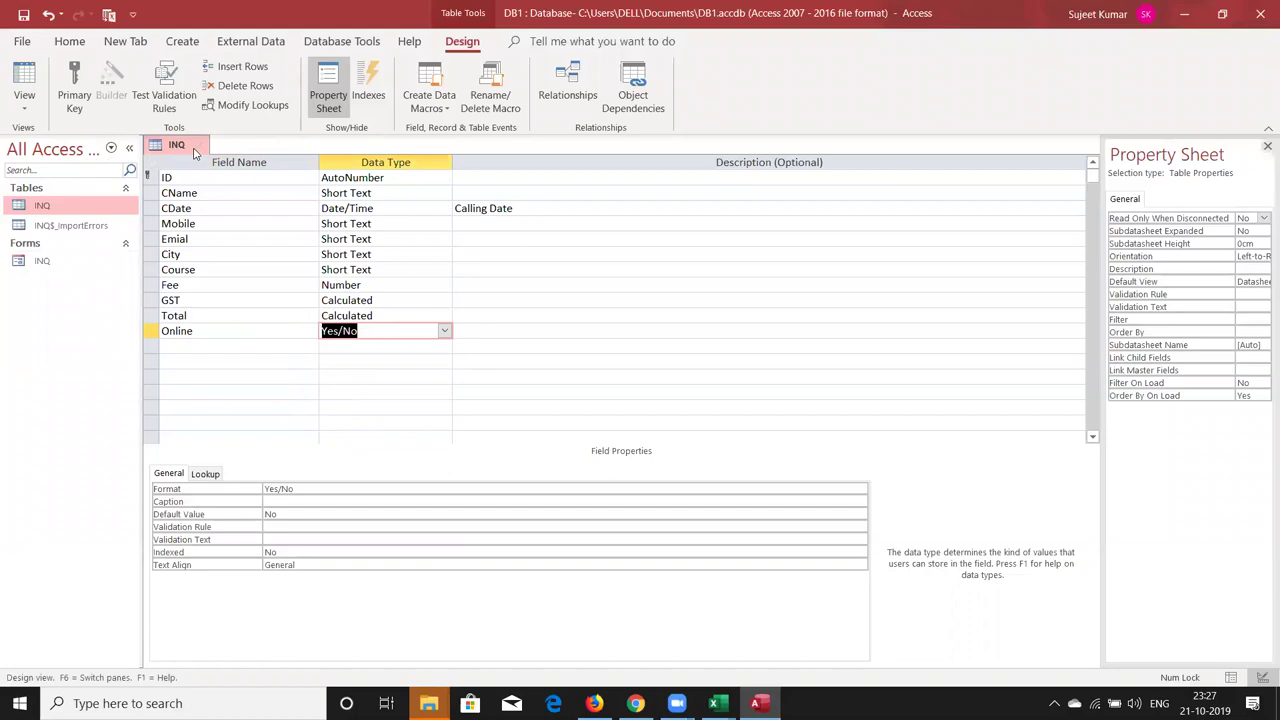
pyautogui.click(199, 144)
pyautogui.click(583, 398)
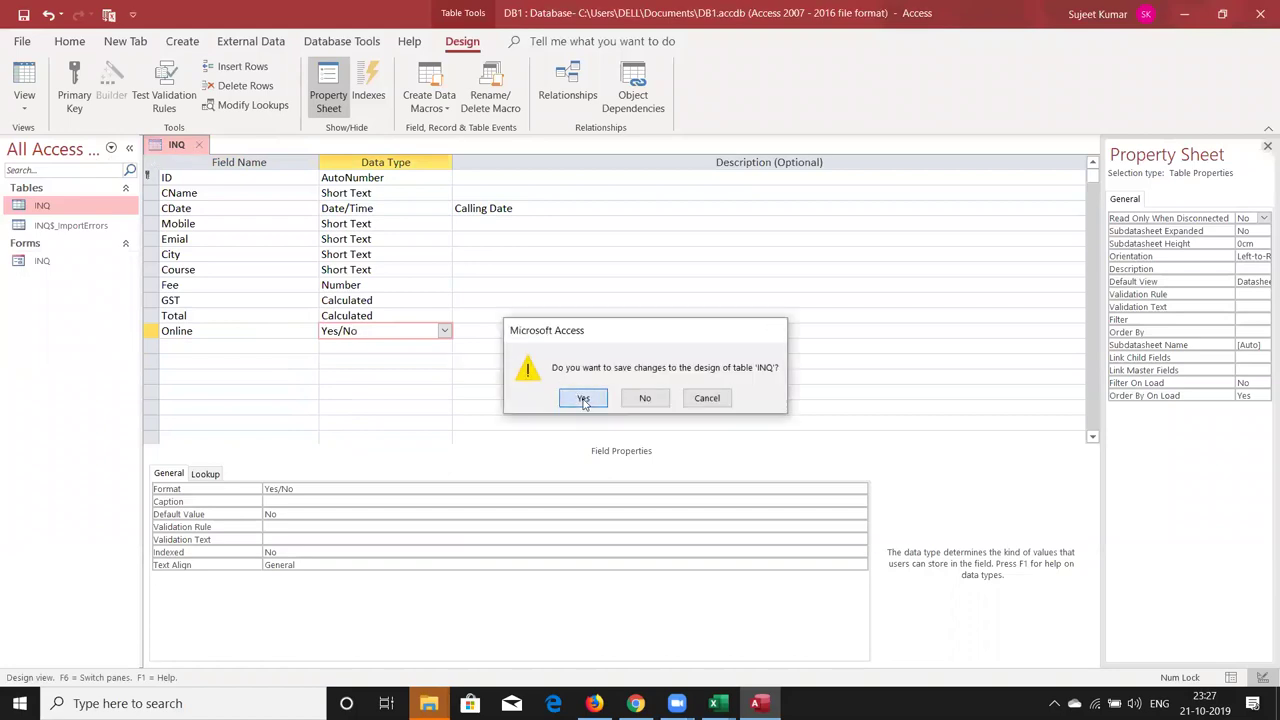
# Step: Tick Online for records 1 and 3 in the INQ datasheet, then close it
pyautogui.doubleClick(106, 206)
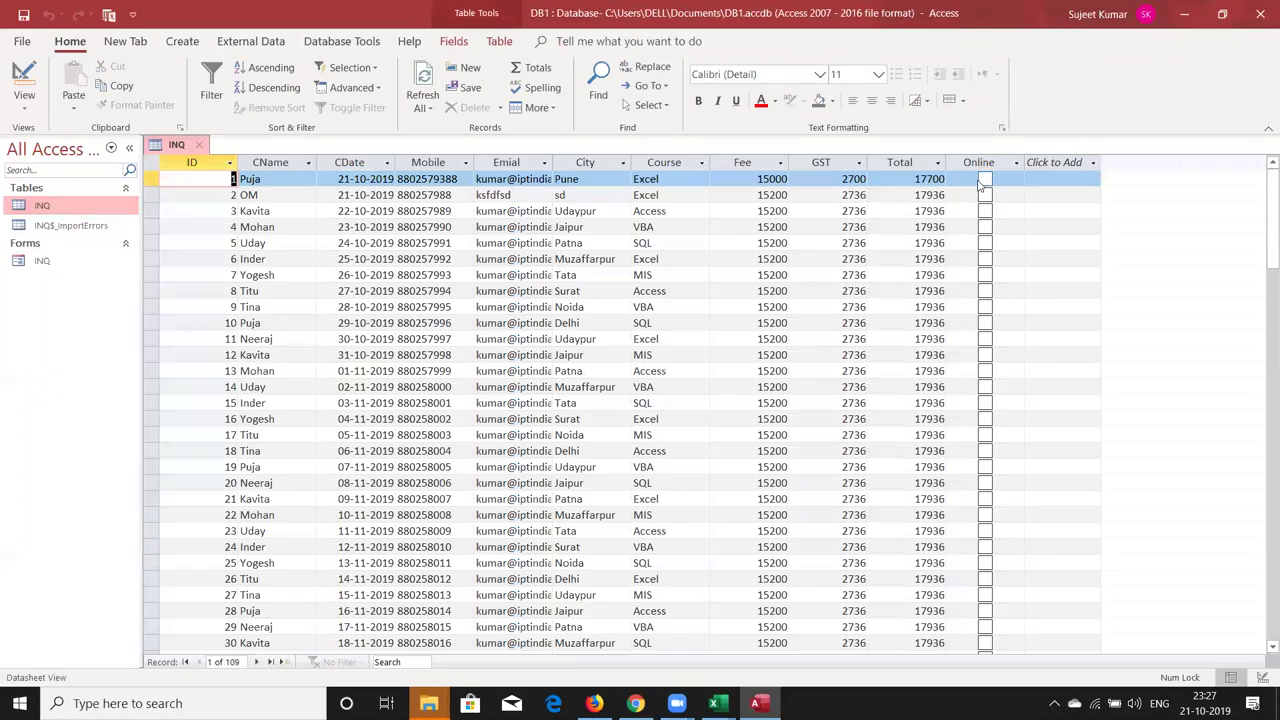
pyautogui.click(985, 179)
pyautogui.click(985, 211)
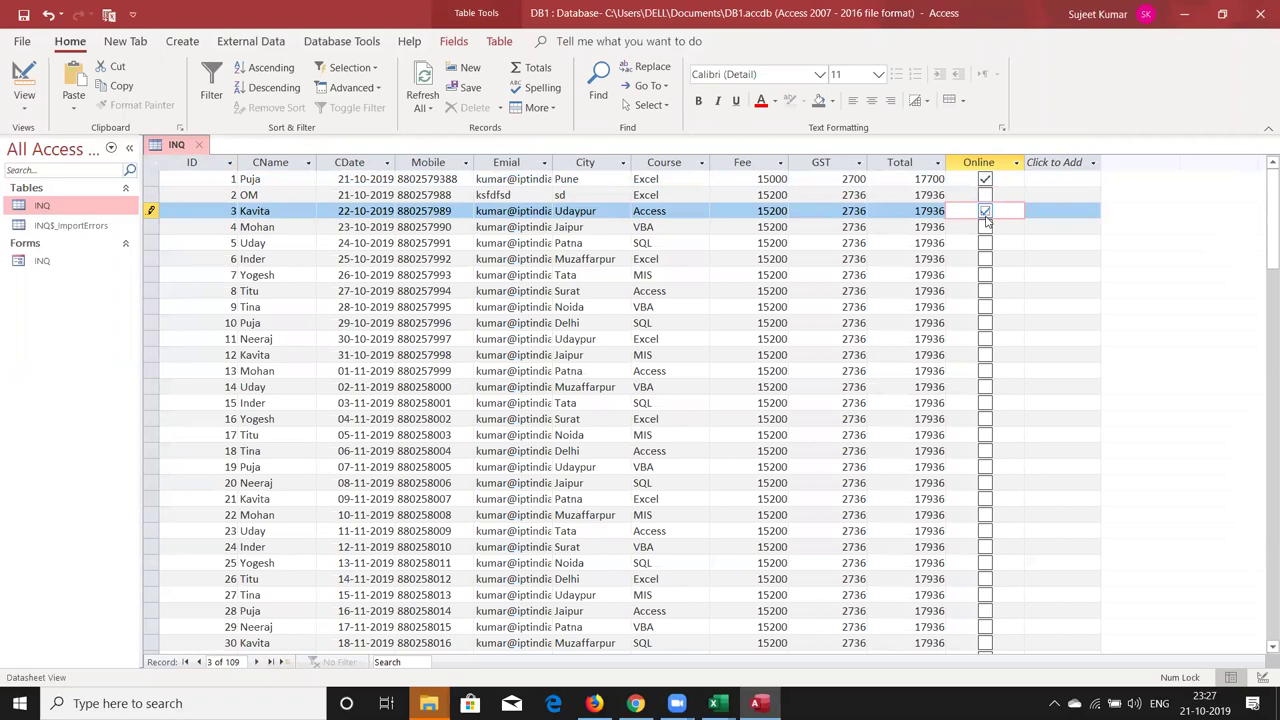
pyautogui.middleClick(203, 152)
pyautogui.rightClick(103, 209)
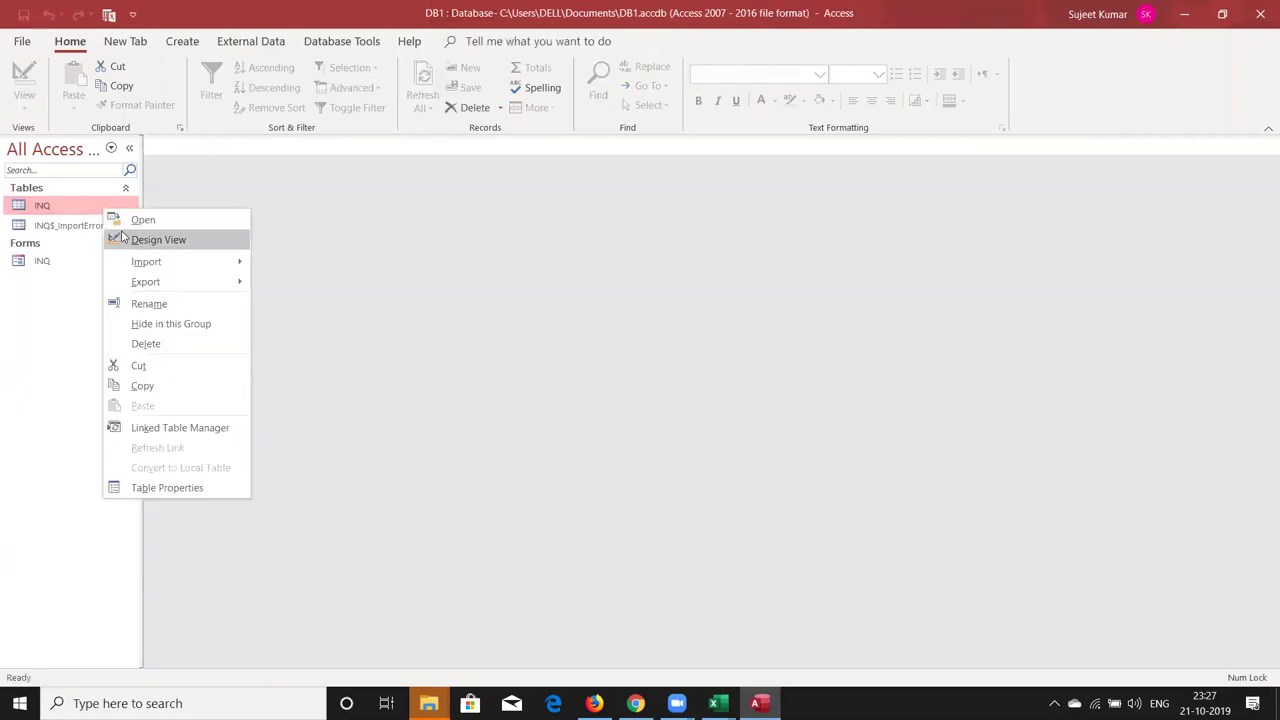
# Step: Open INQ's design, change Online to Short Text and review its field properties
pyautogui.click(134, 240)
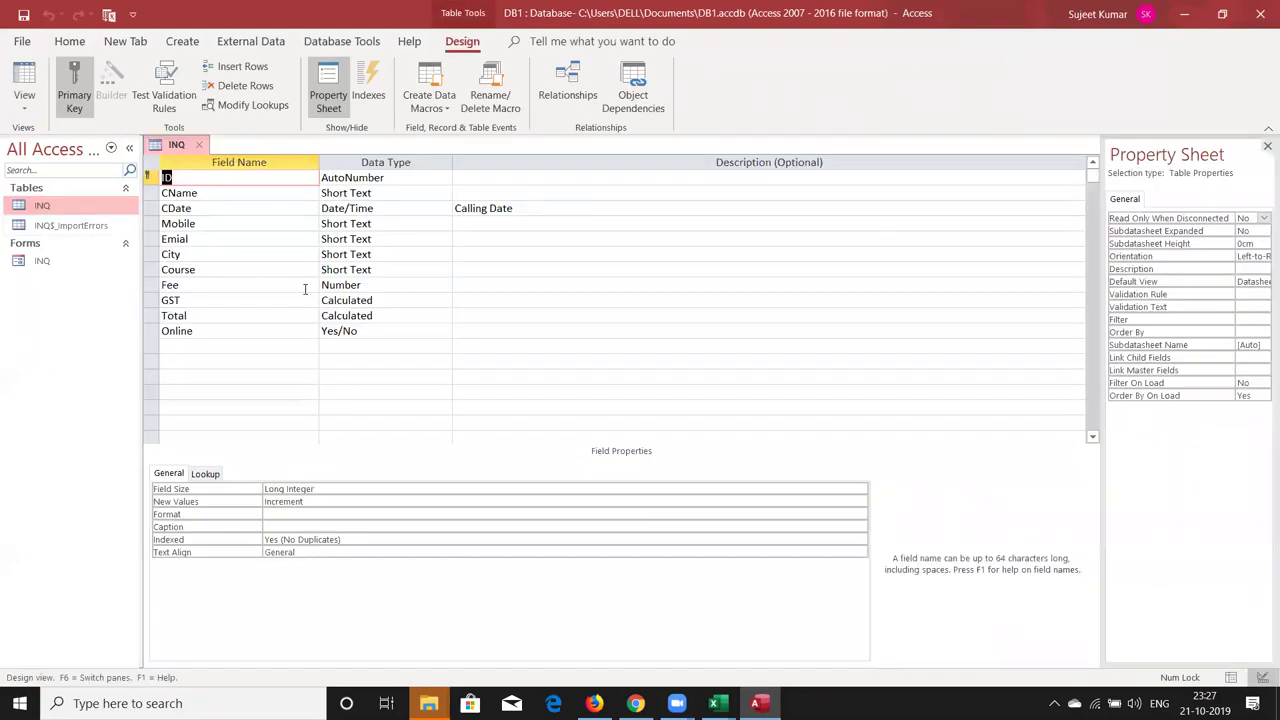
pyautogui.click(344, 330)
pyautogui.click(446, 334)
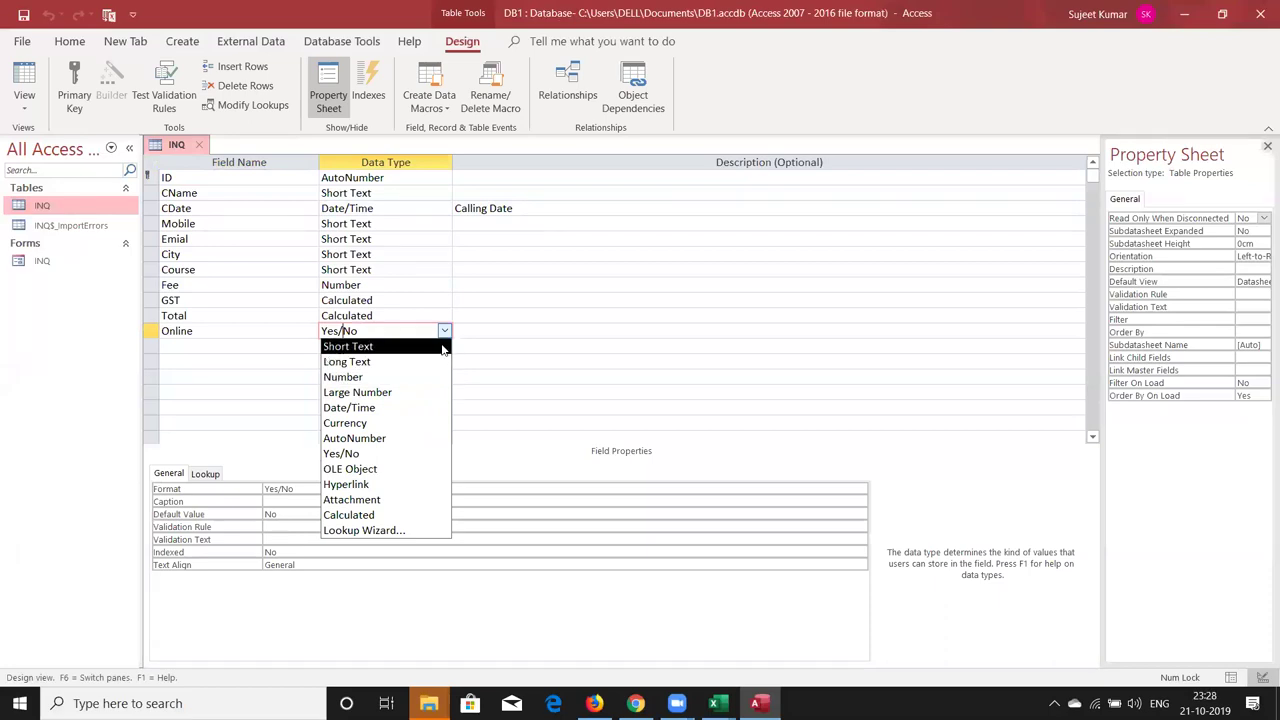
pyautogui.click(443, 347)
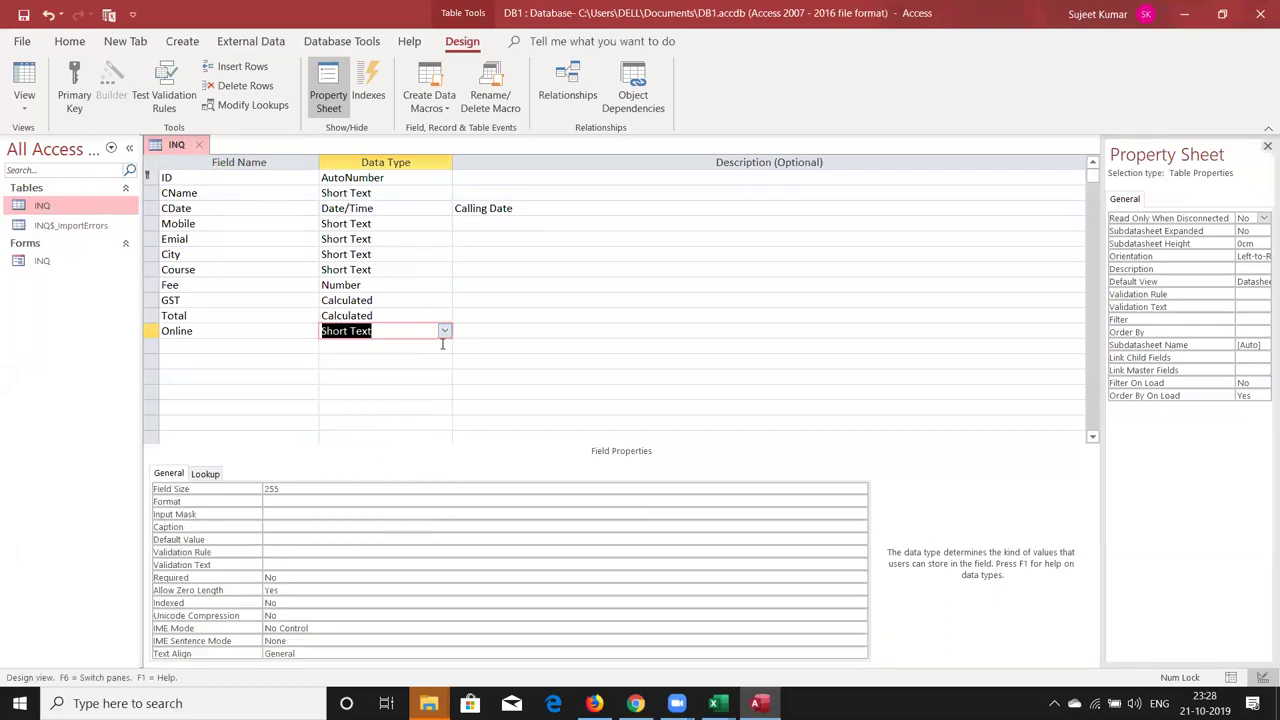
pyautogui.click(318, 501)
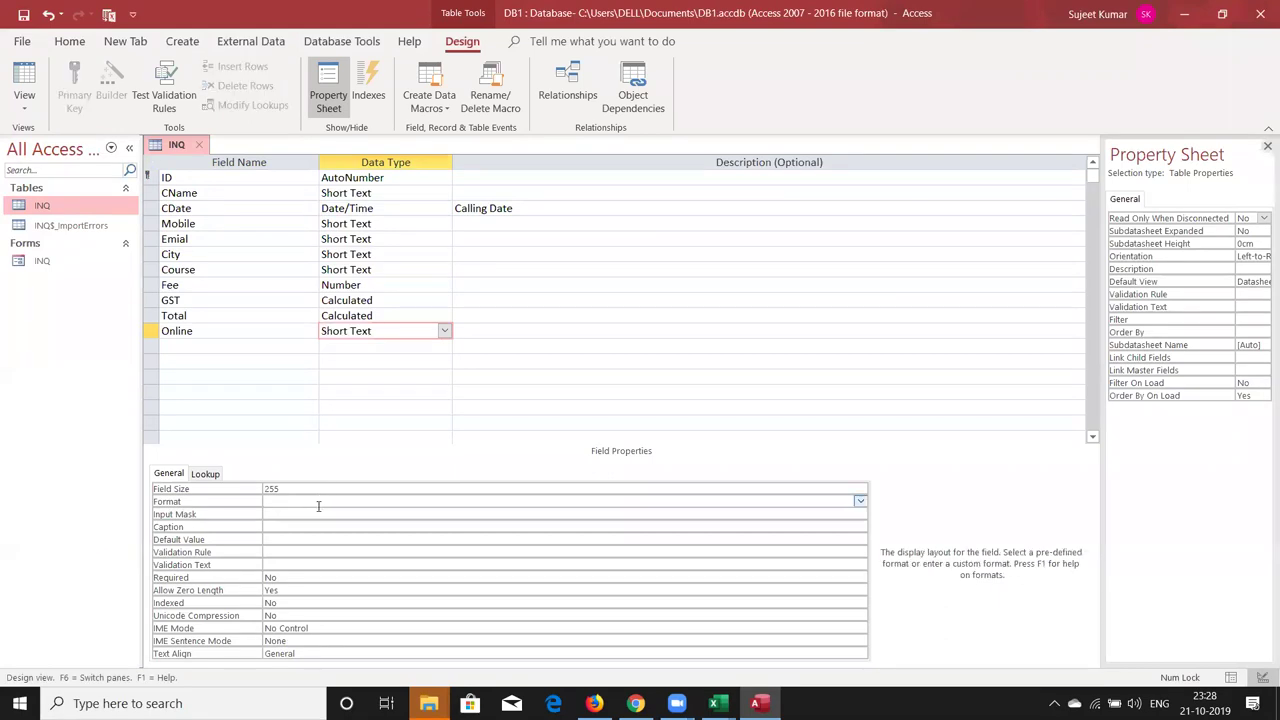
pyautogui.click(314, 527)
pyautogui.click(314, 540)
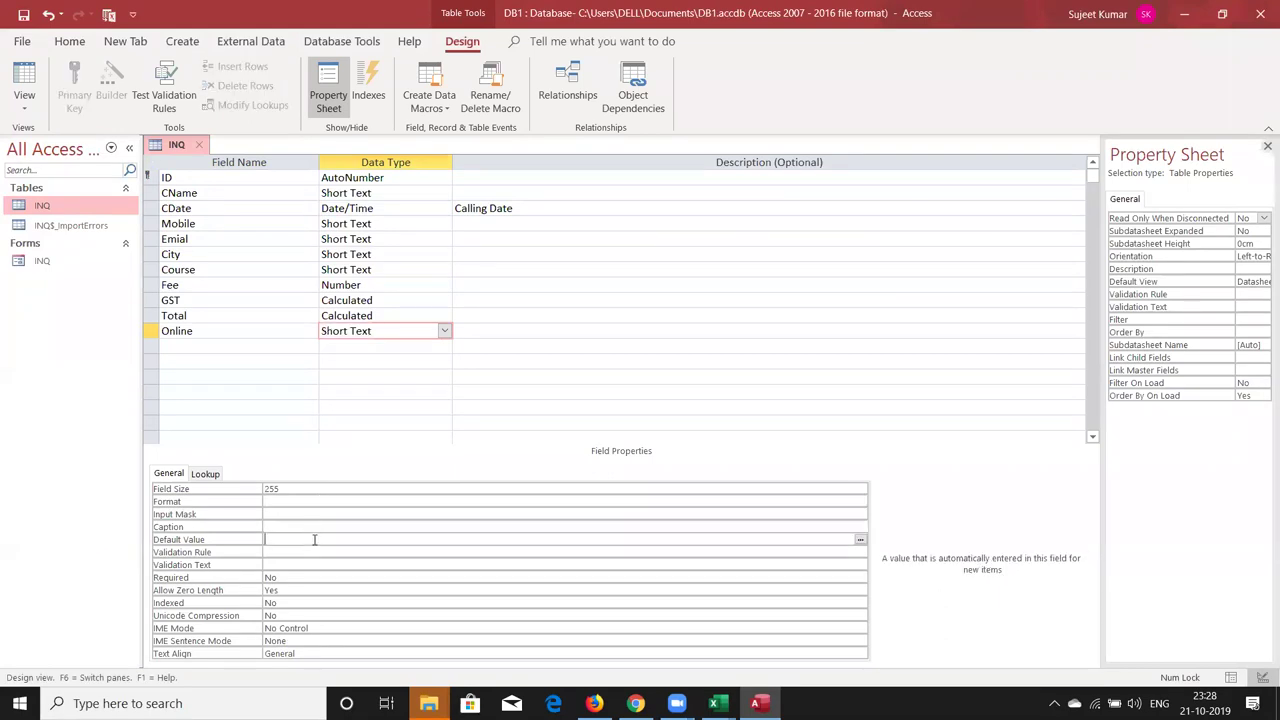
pyautogui.click(314, 553)
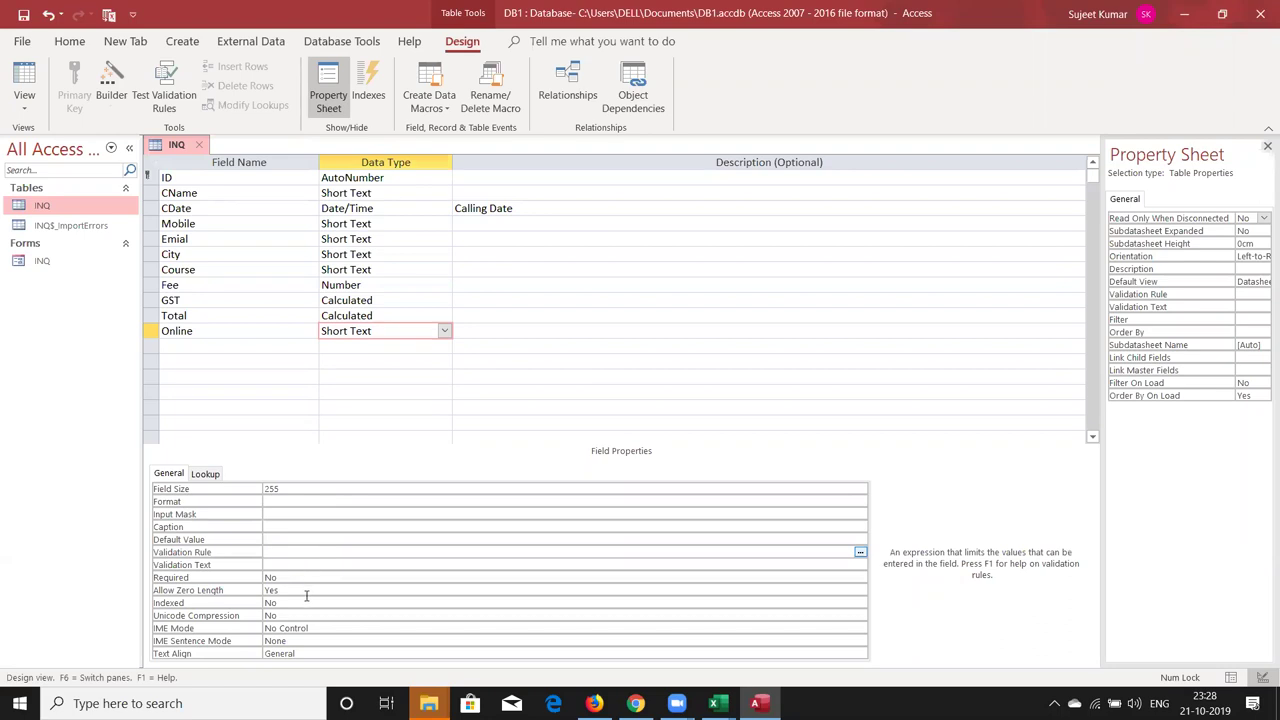
pyautogui.click(308, 578)
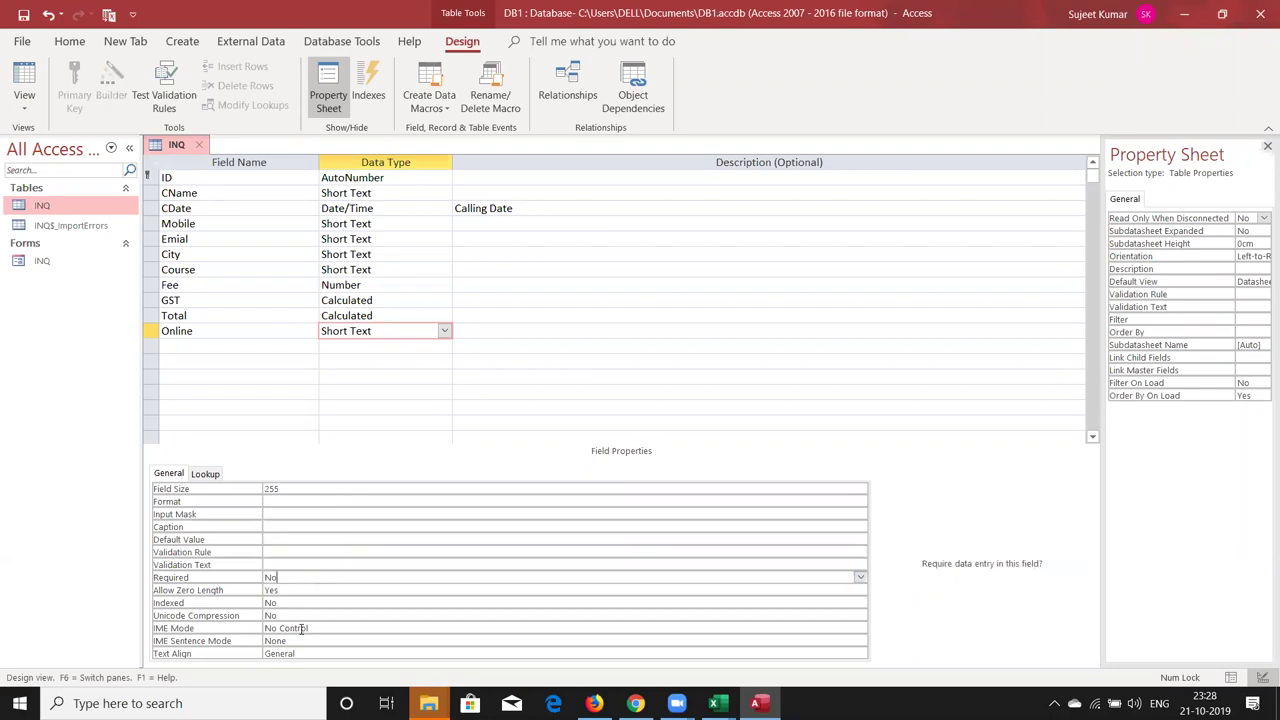
# Step: Try Online as a Number with Long Integer size, then restore it to Yes/No
pyautogui.click(445, 333)
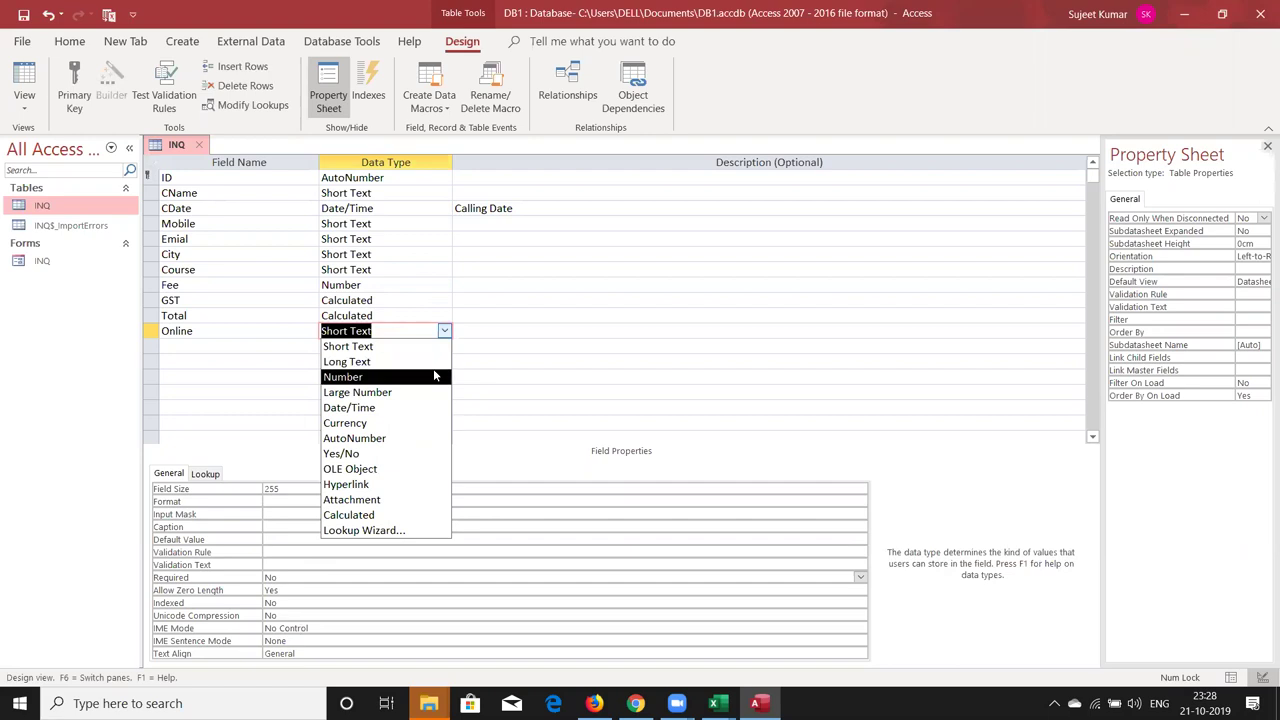
pyautogui.click(434, 374)
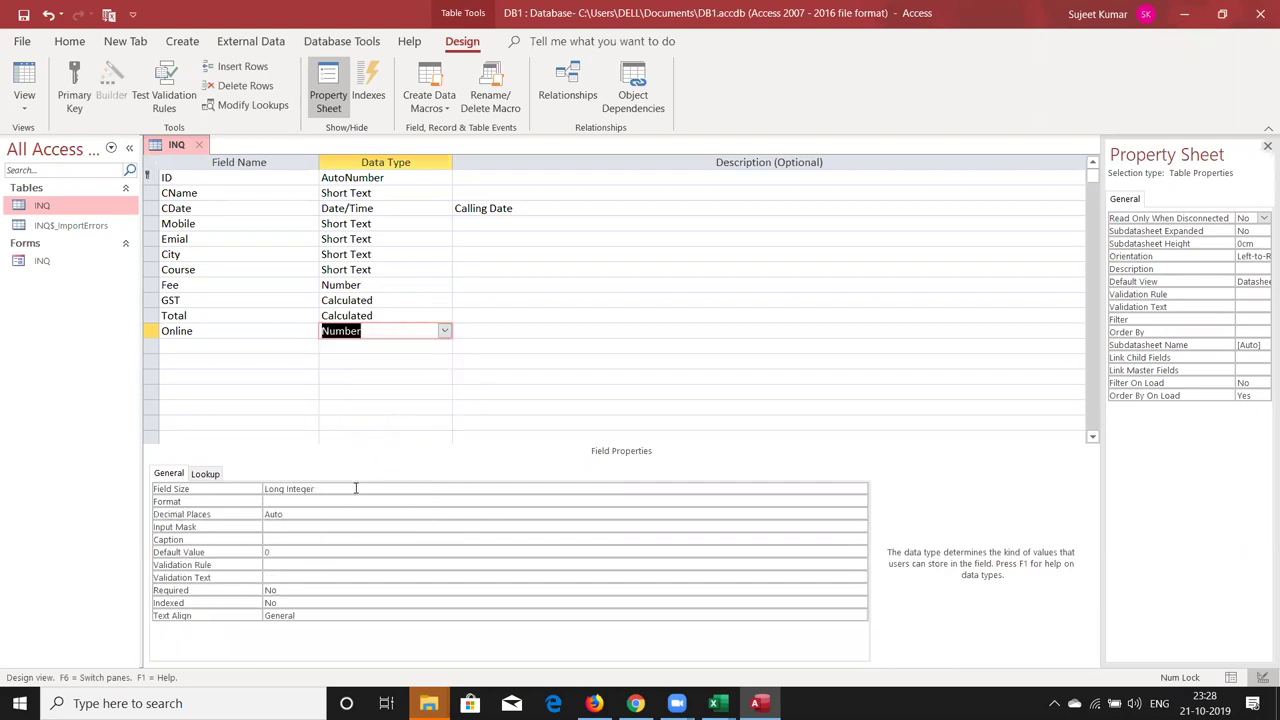
pyautogui.click(358, 488)
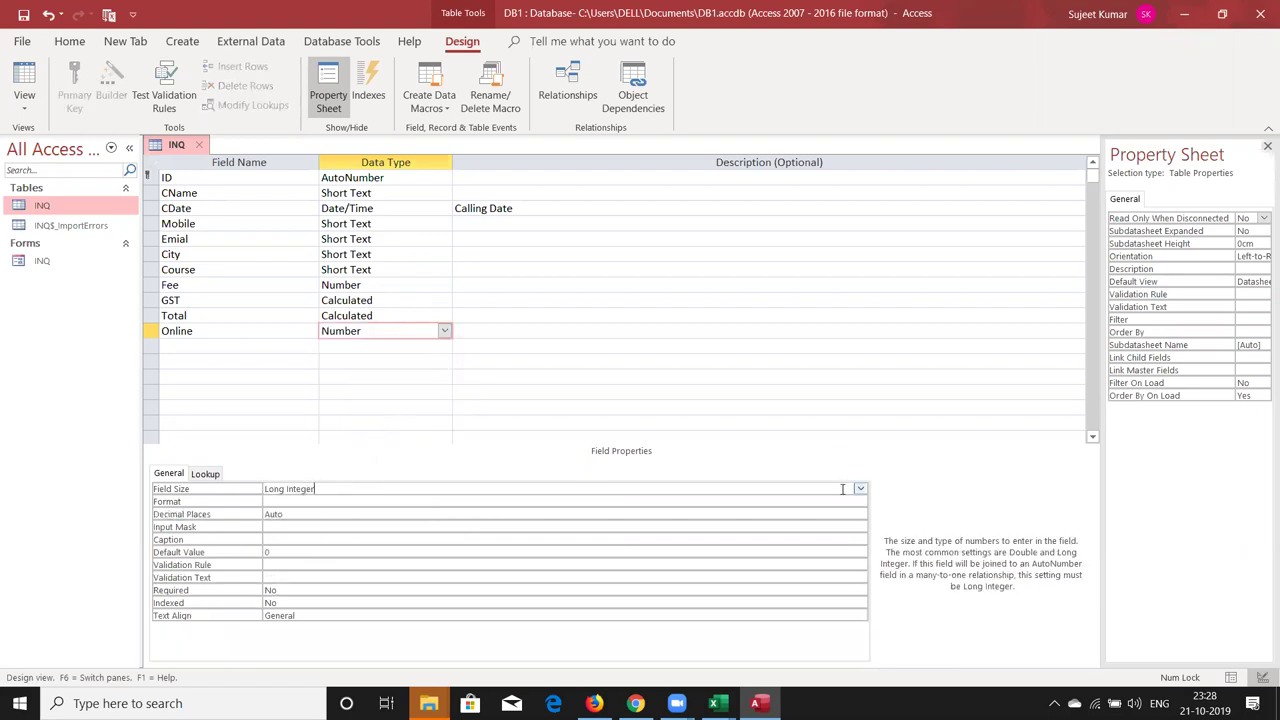
pyautogui.click(859, 489)
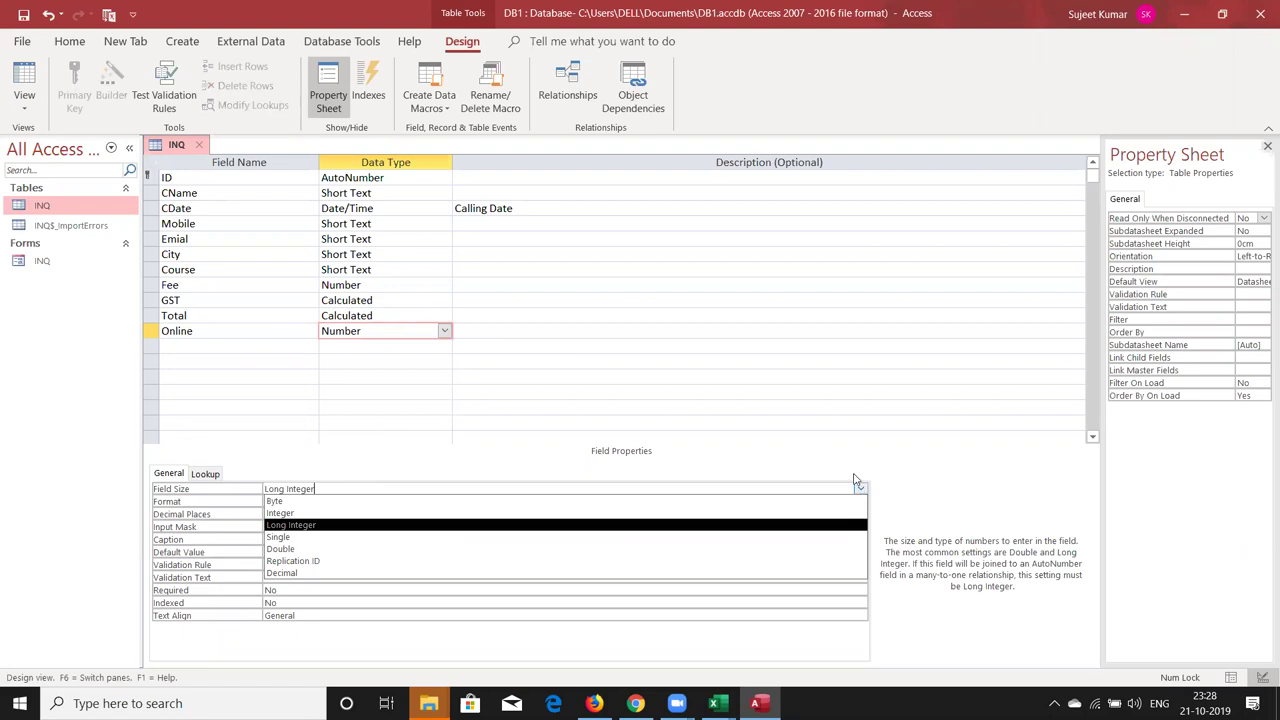
pyautogui.click(855, 479)
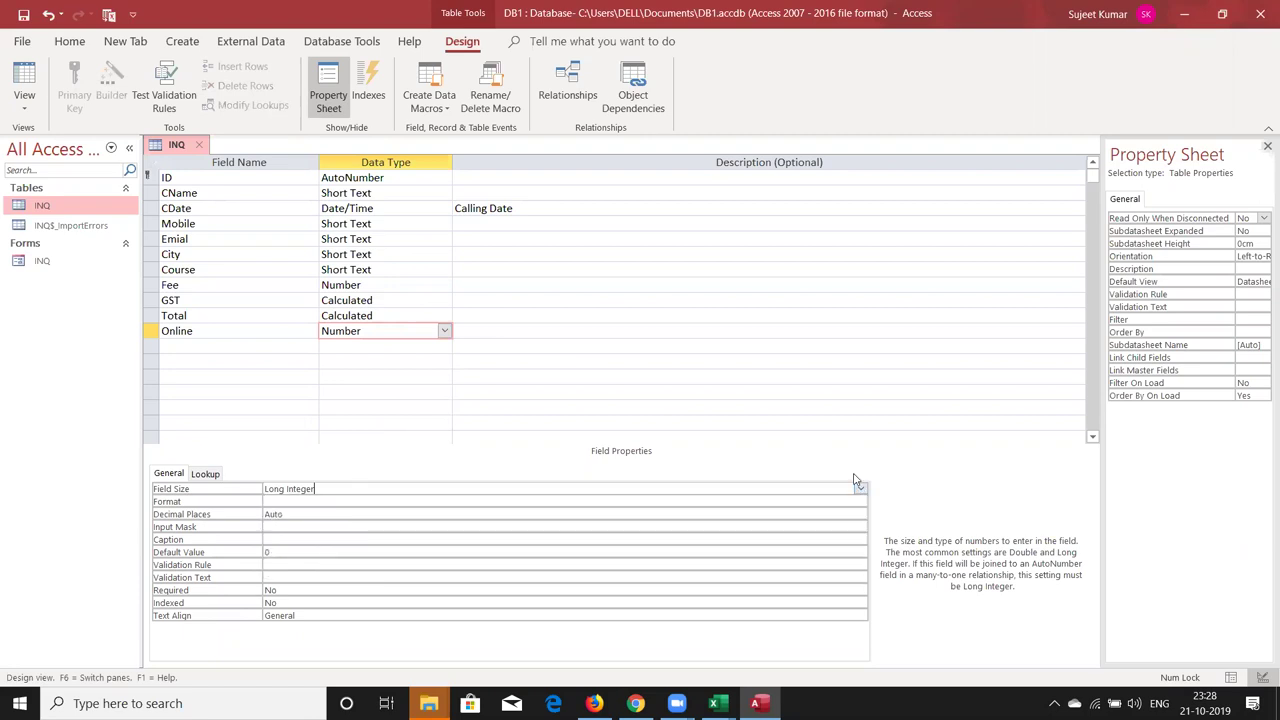
pyautogui.click(446, 334)
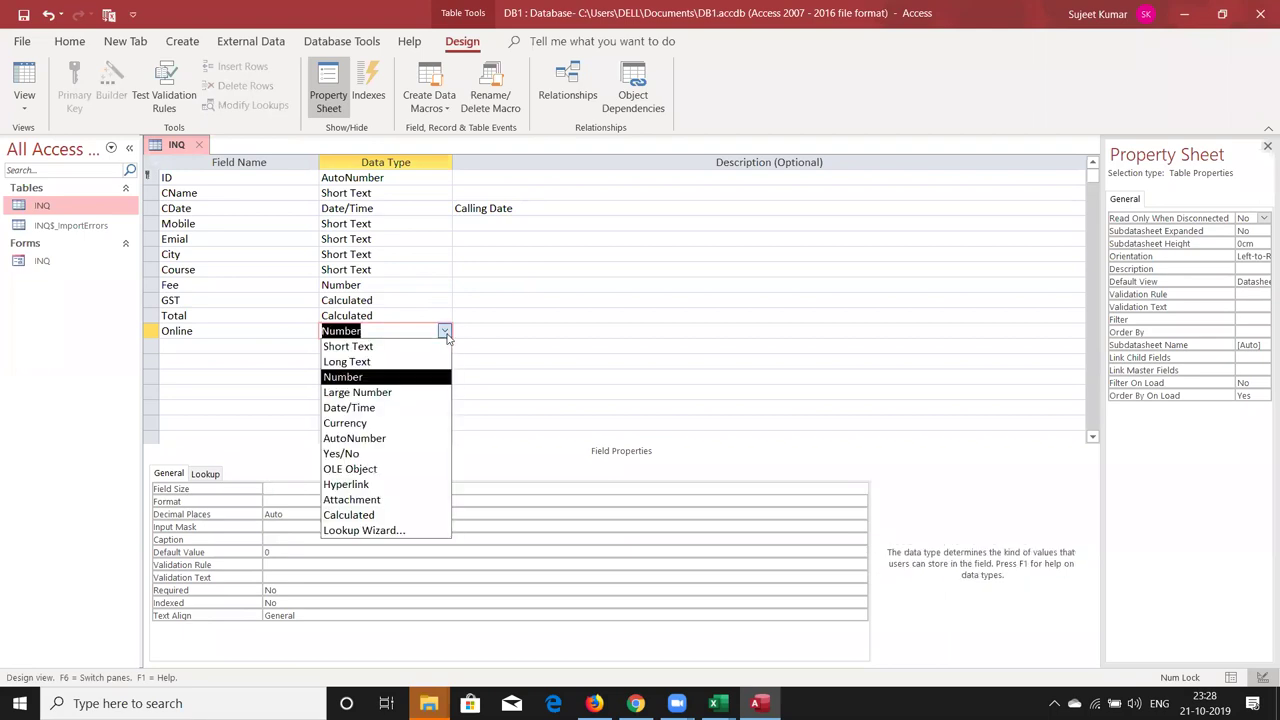
pyautogui.click(436, 455)
pyautogui.click(351, 396)
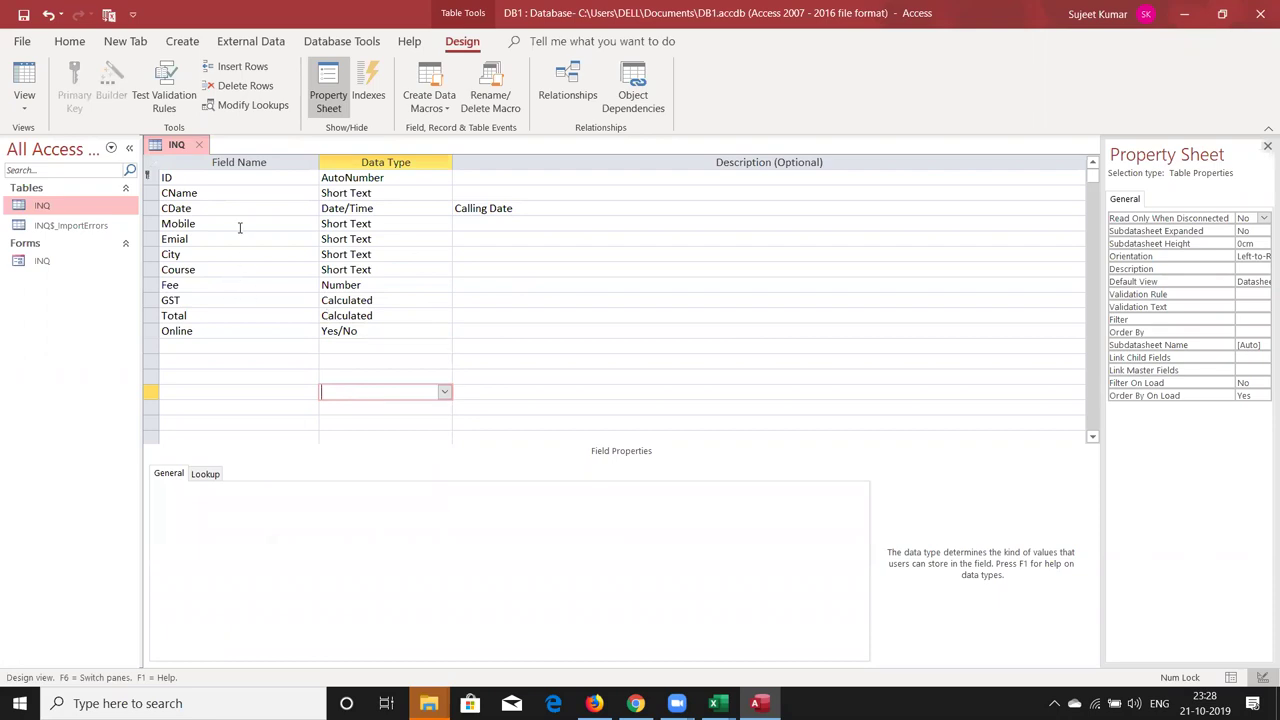
# Step: Change Mobile's data type to Large Number and save the INQ design, accepting the compatibility warning
pyautogui.click(274, 222)
pyautogui.click(327, 224)
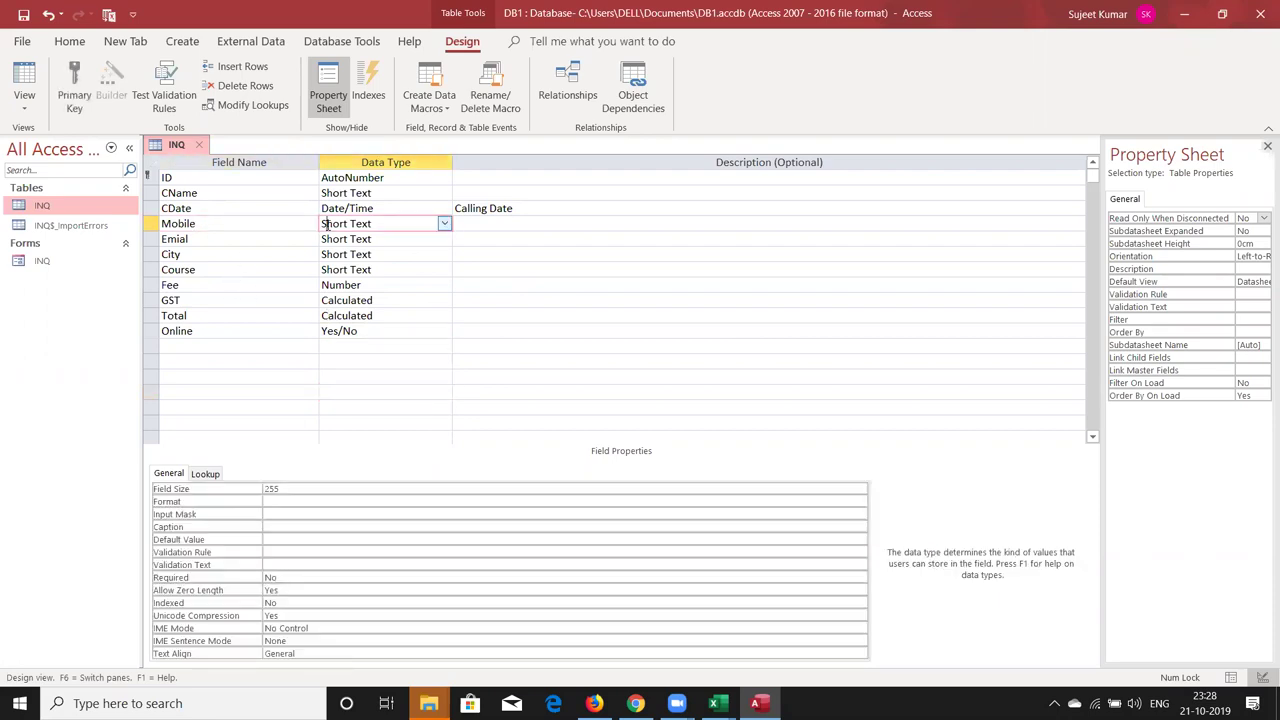
pyautogui.click(443, 224)
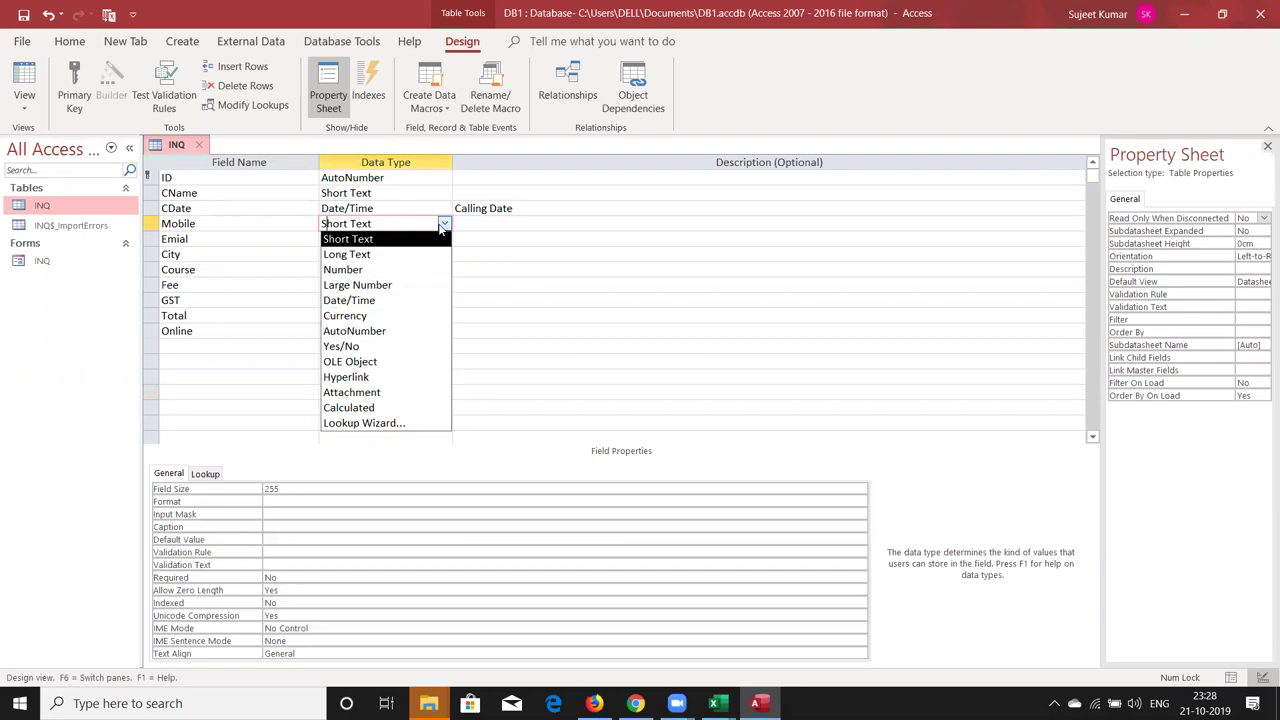
pyautogui.click(433, 285)
pyautogui.click(465, 300)
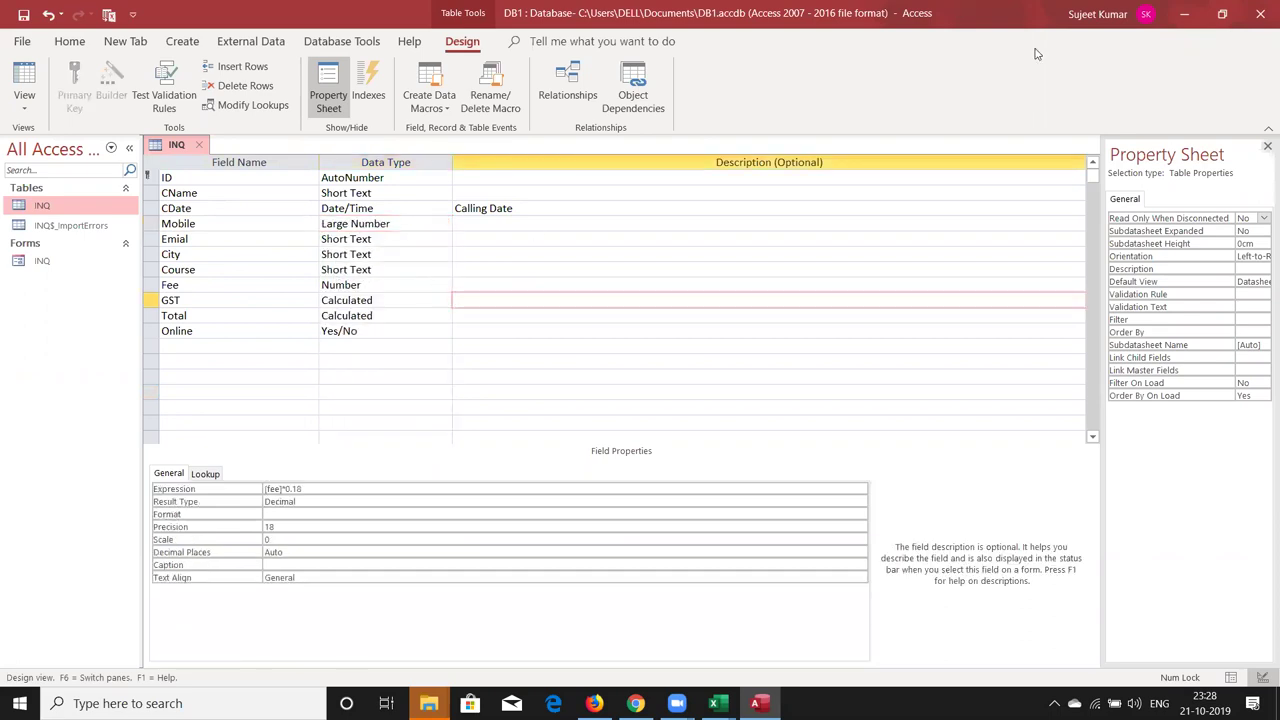
pyautogui.click(200, 147)
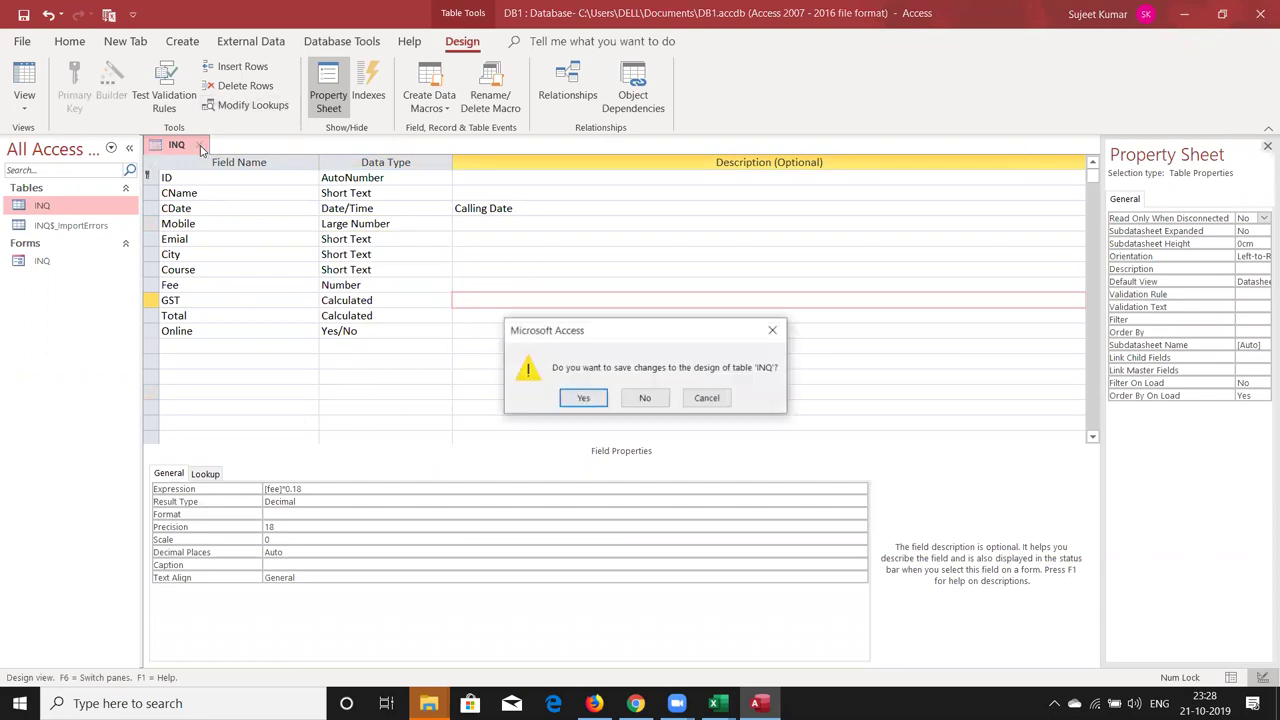
pyautogui.click(585, 400)
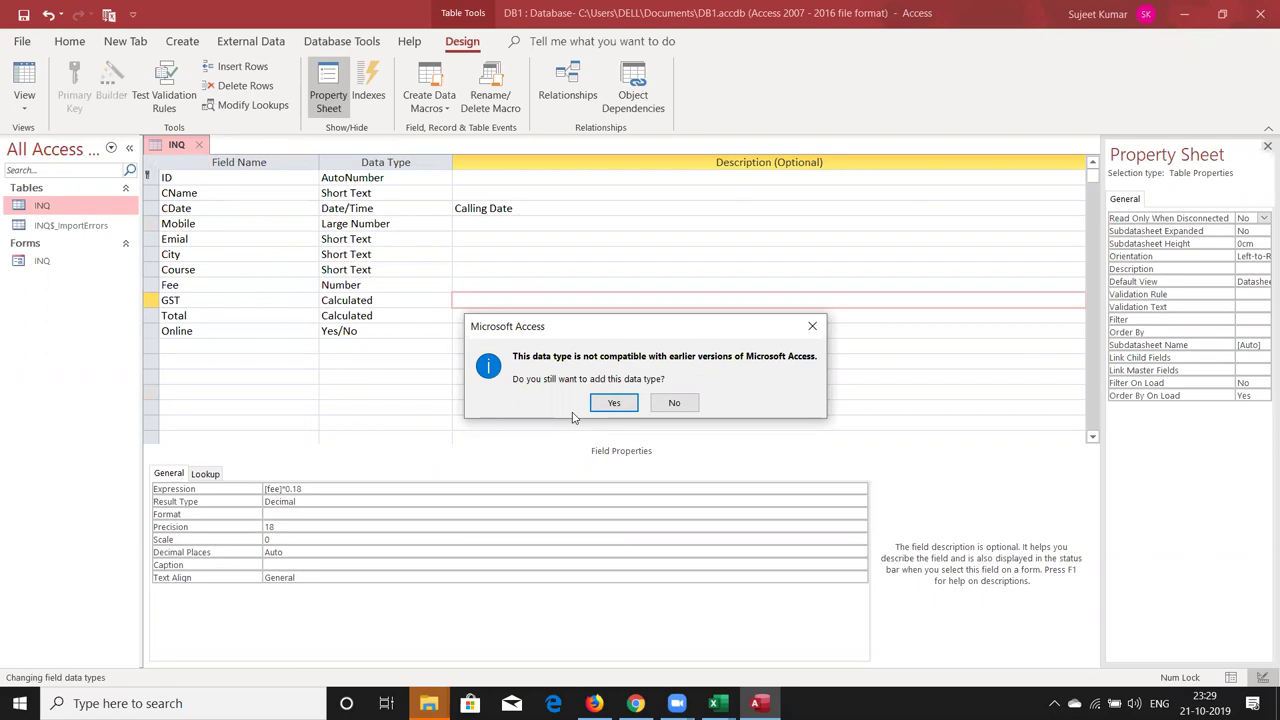
pyautogui.click(603, 404)
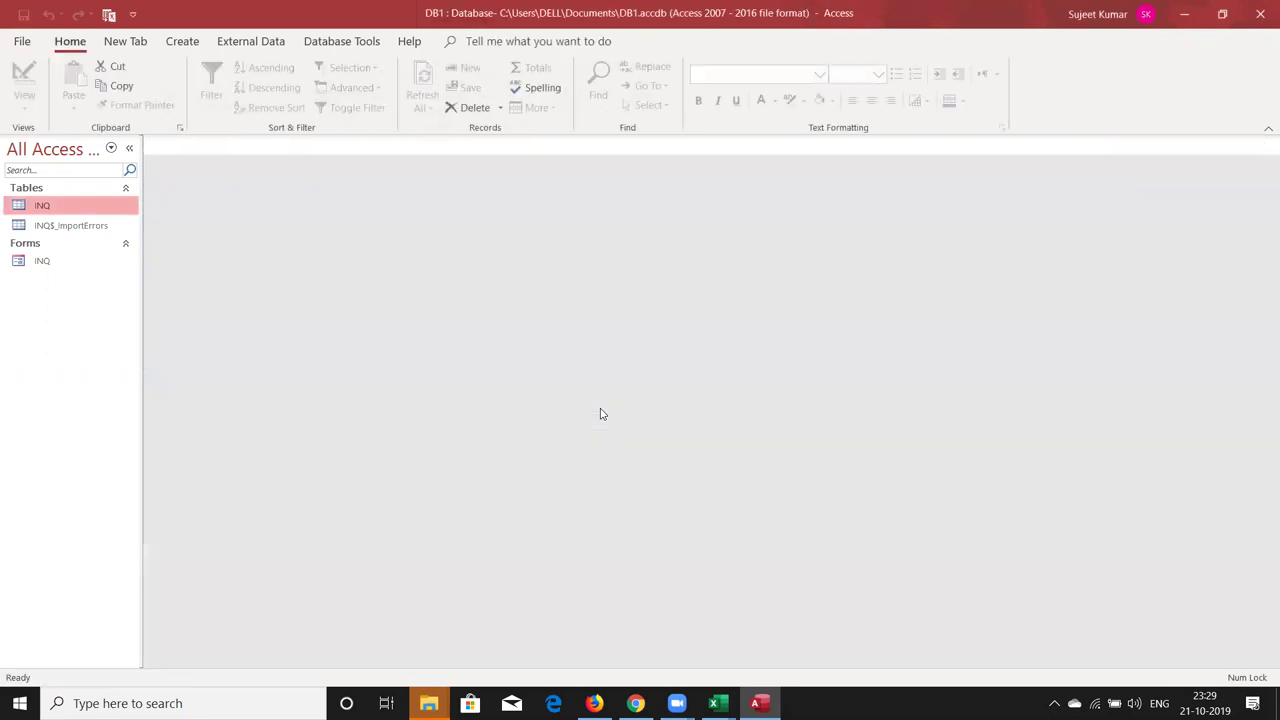
# Step: Enter 'sasa' in record 6's Mobile cell to confirm it is rejected, then cancel the entry
pyautogui.doubleClick(94, 210)
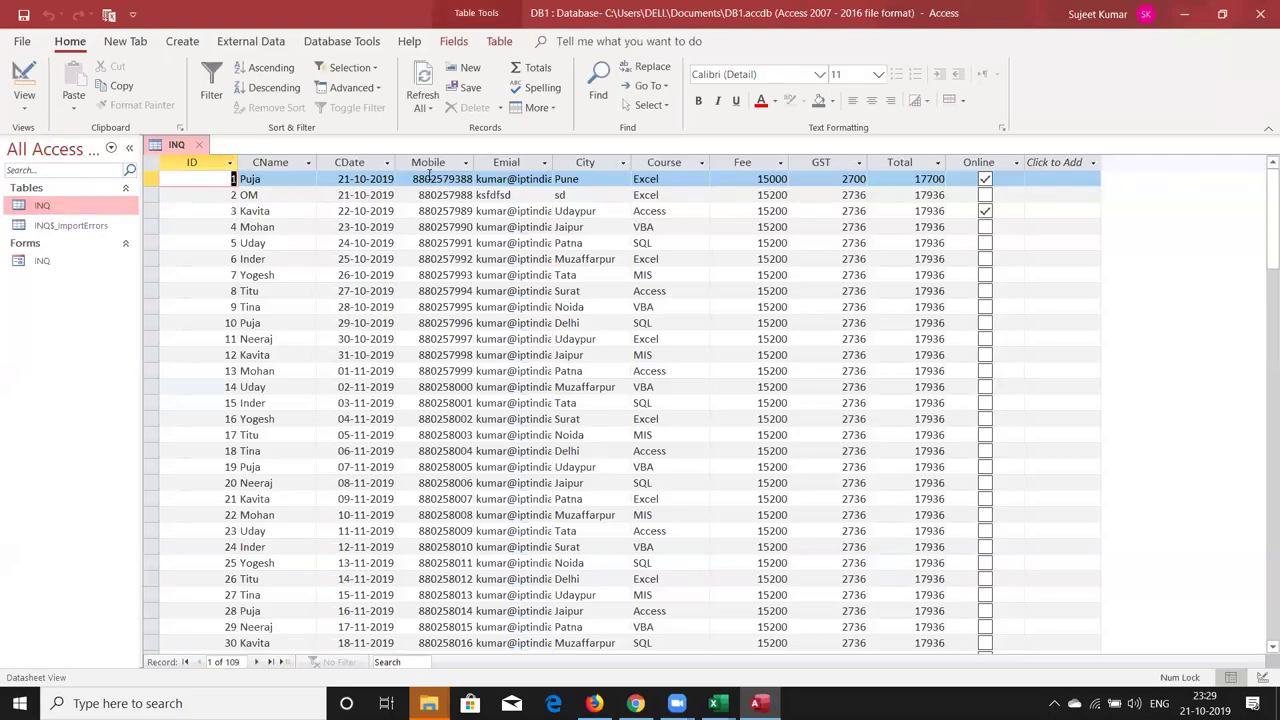
pyautogui.click(421, 258)
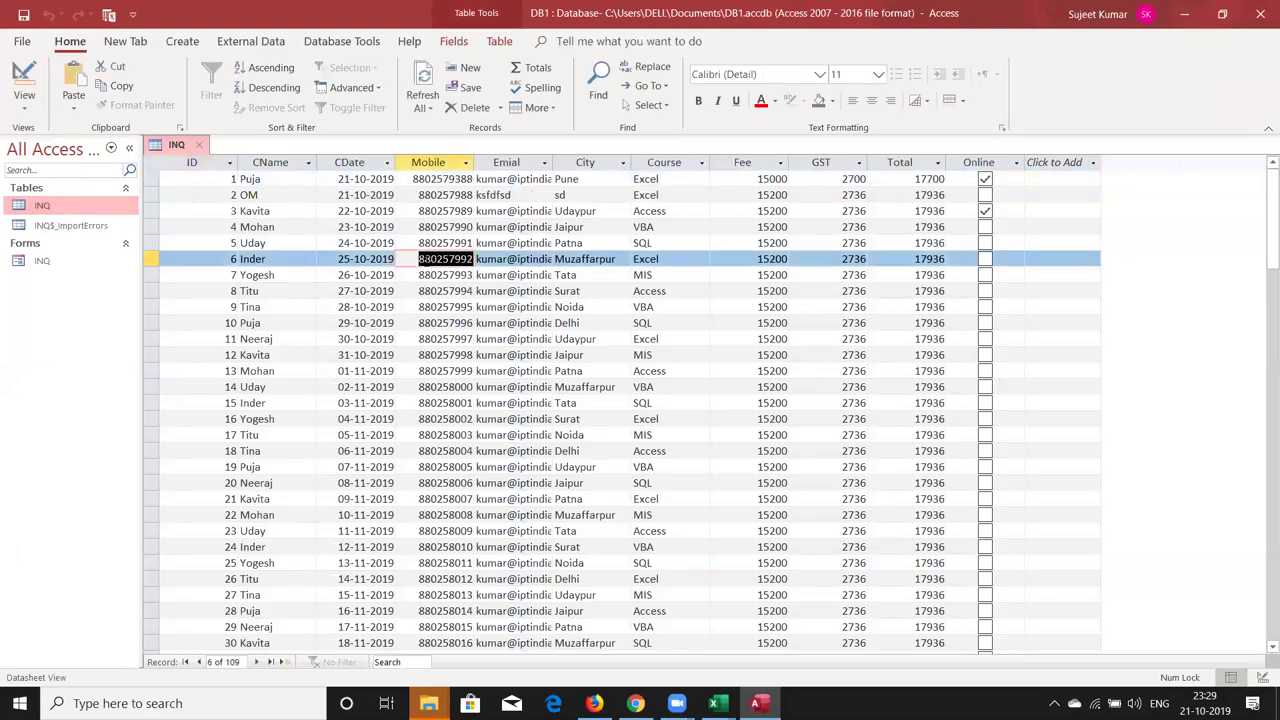
pyautogui.write('sasa')
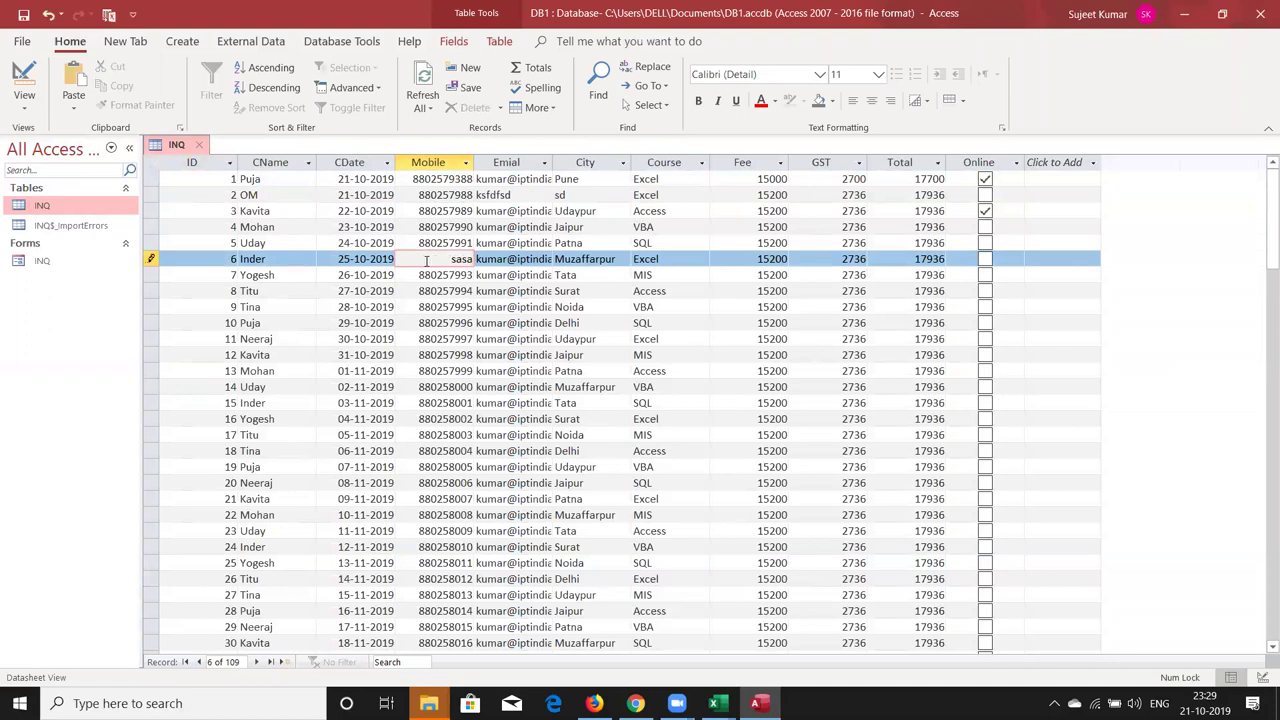
pyautogui.press('Return')
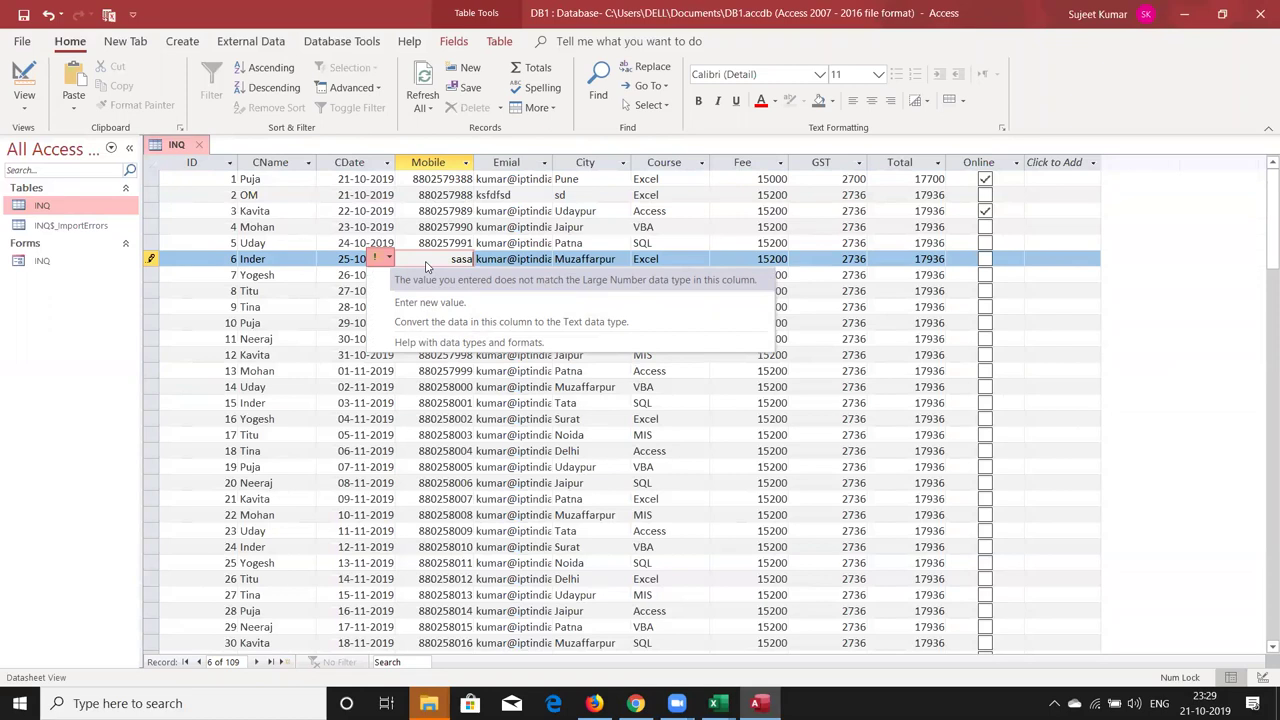
pyautogui.press('Escape')
pyautogui.press('Escape')
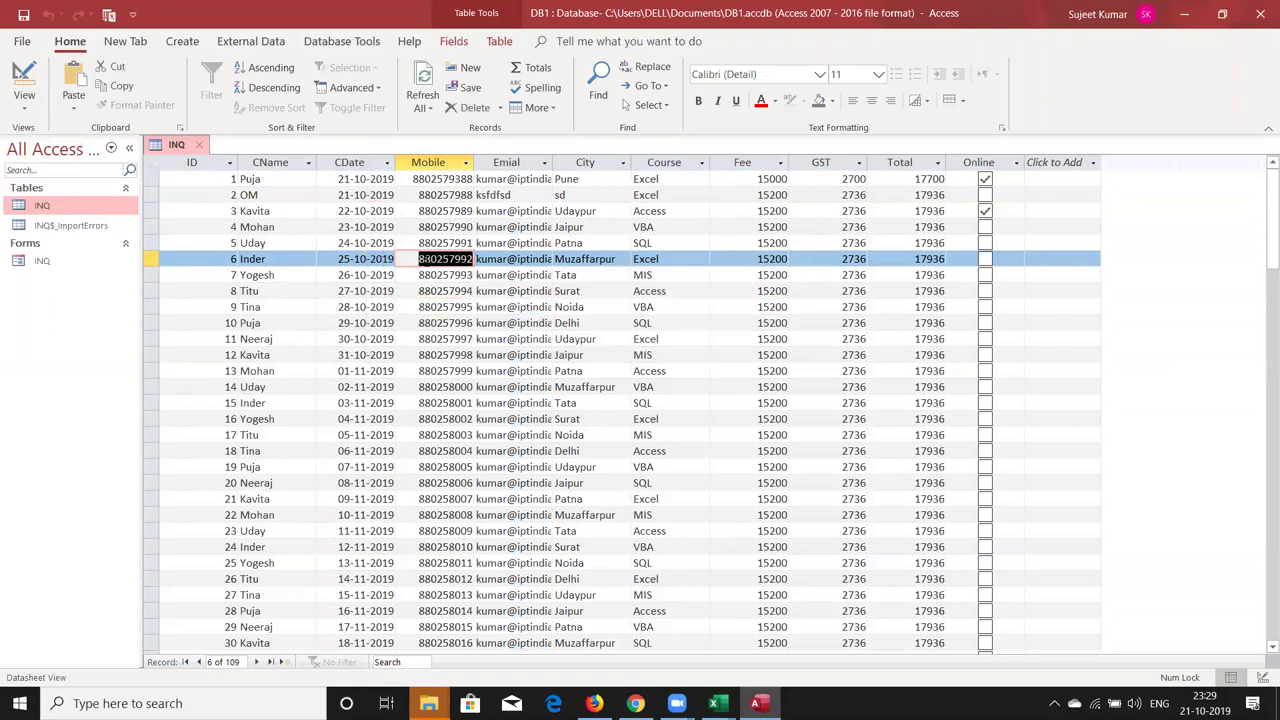
# Step: Change INQ's Mobile field back to Short Text in Design View and save the design
pyautogui.rightClick(45, 207)
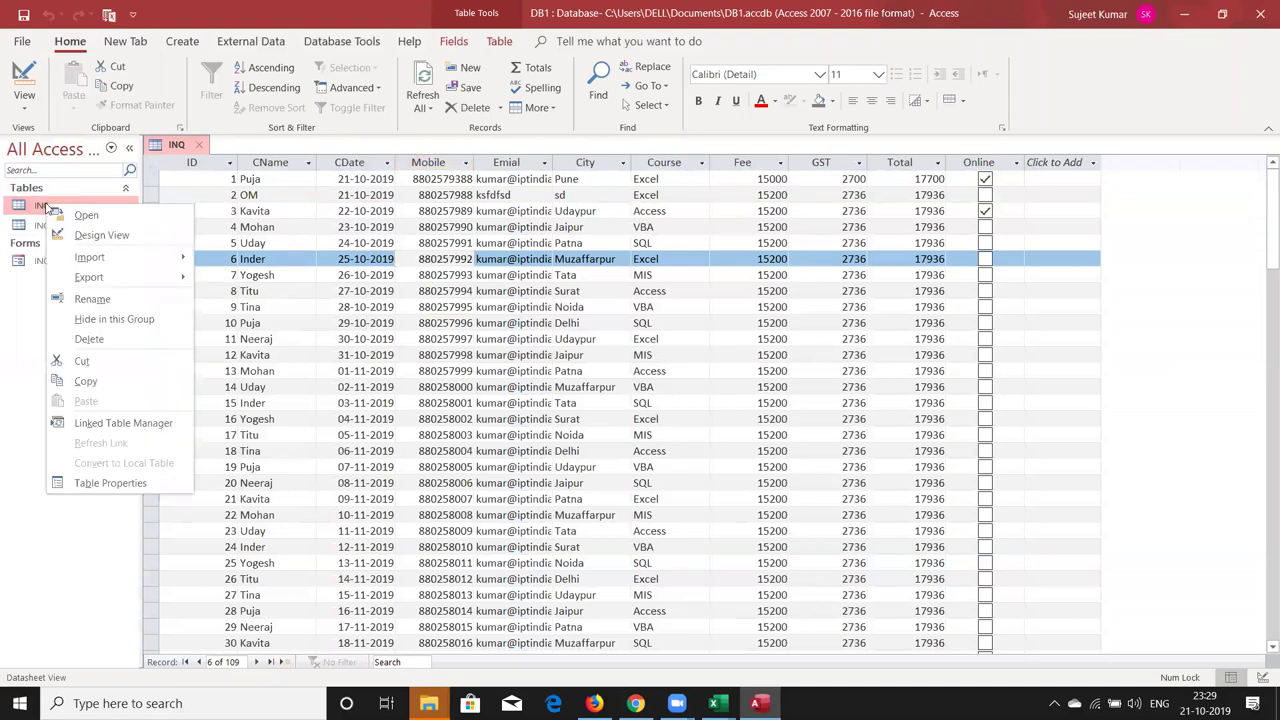
pyautogui.click(100, 235)
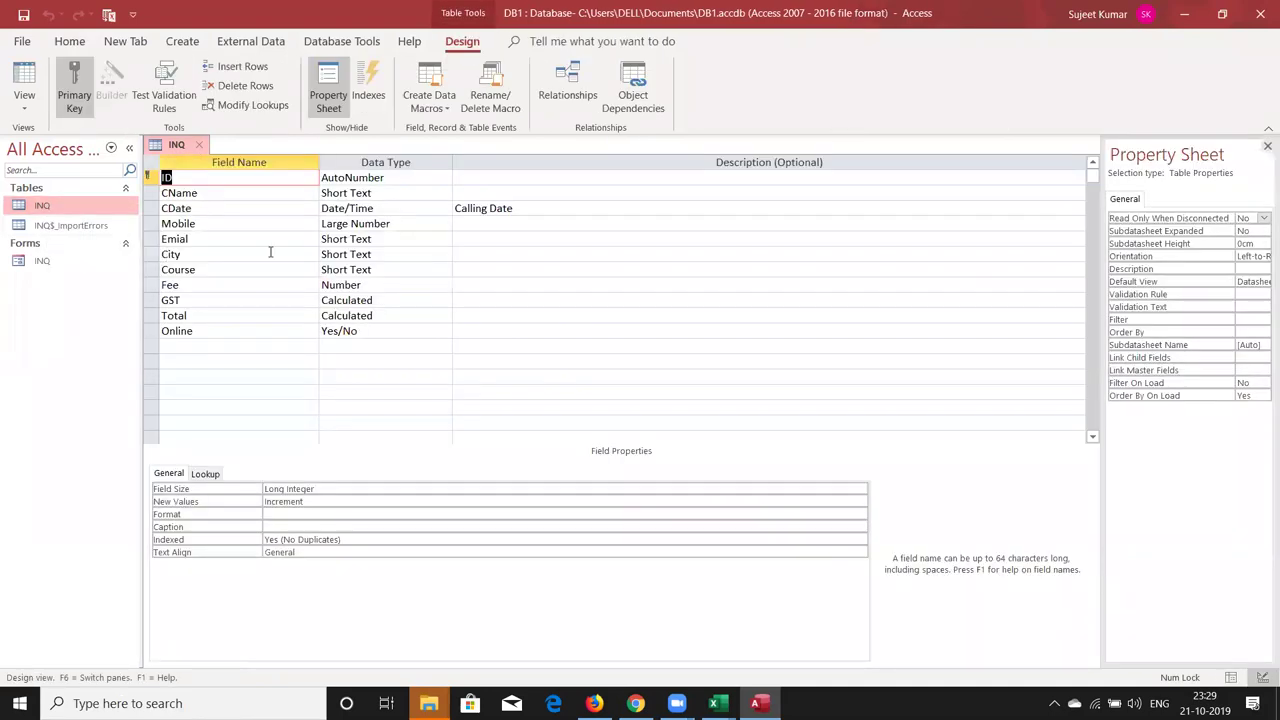
pyautogui.click(348, 224)
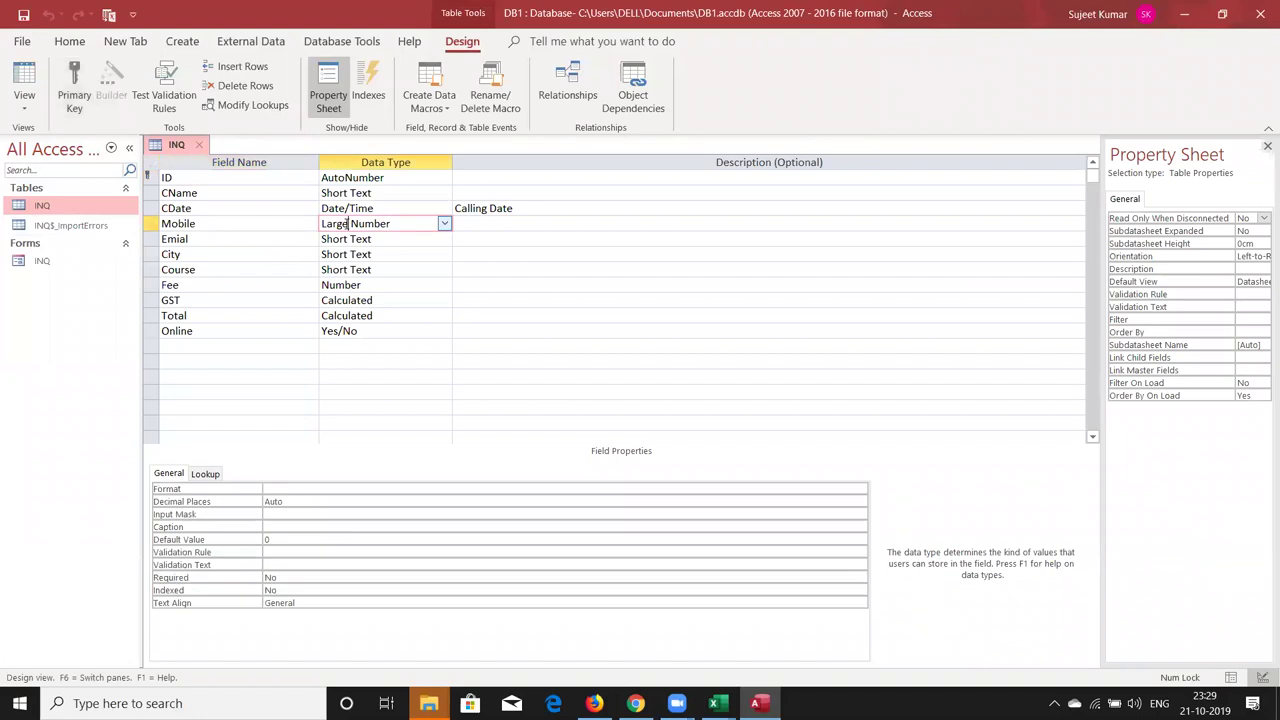
pyautogui.click(443, 225)
pyautogui.click(435, 238)
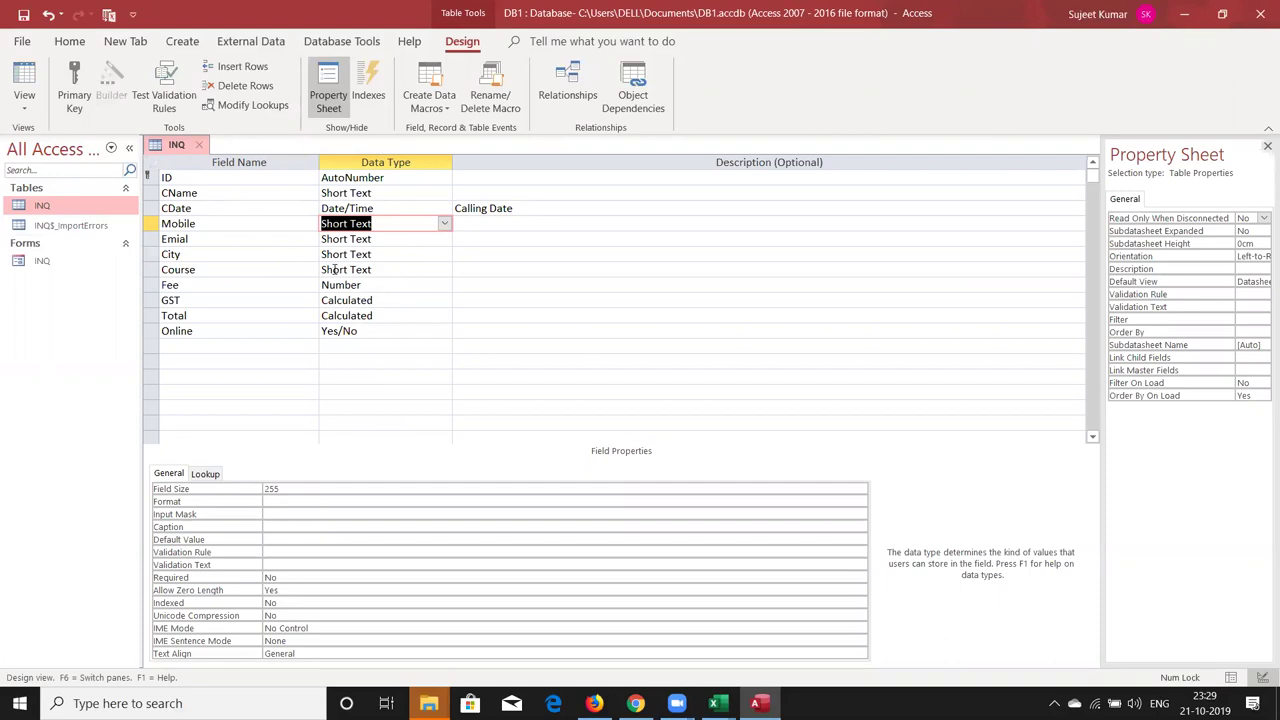
pyautogui.click(333, 269)
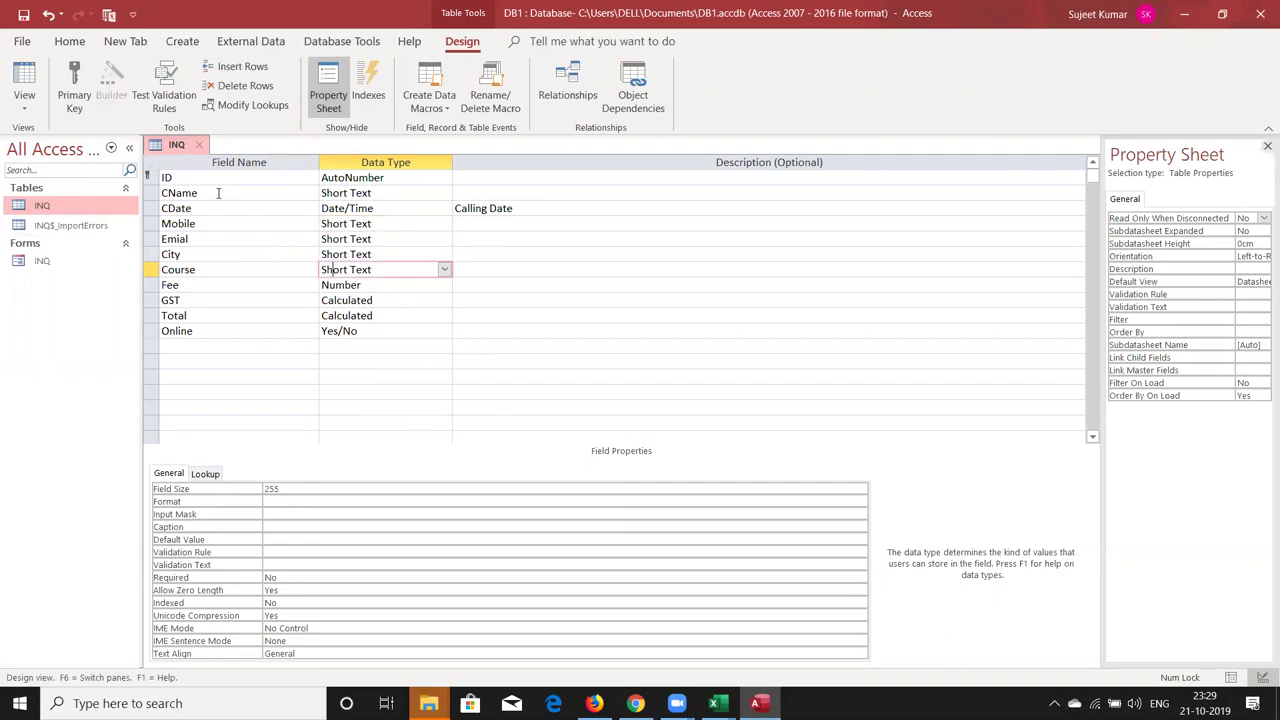
pyautogui.click(198, 145)
pyautogui.click(583, 398)
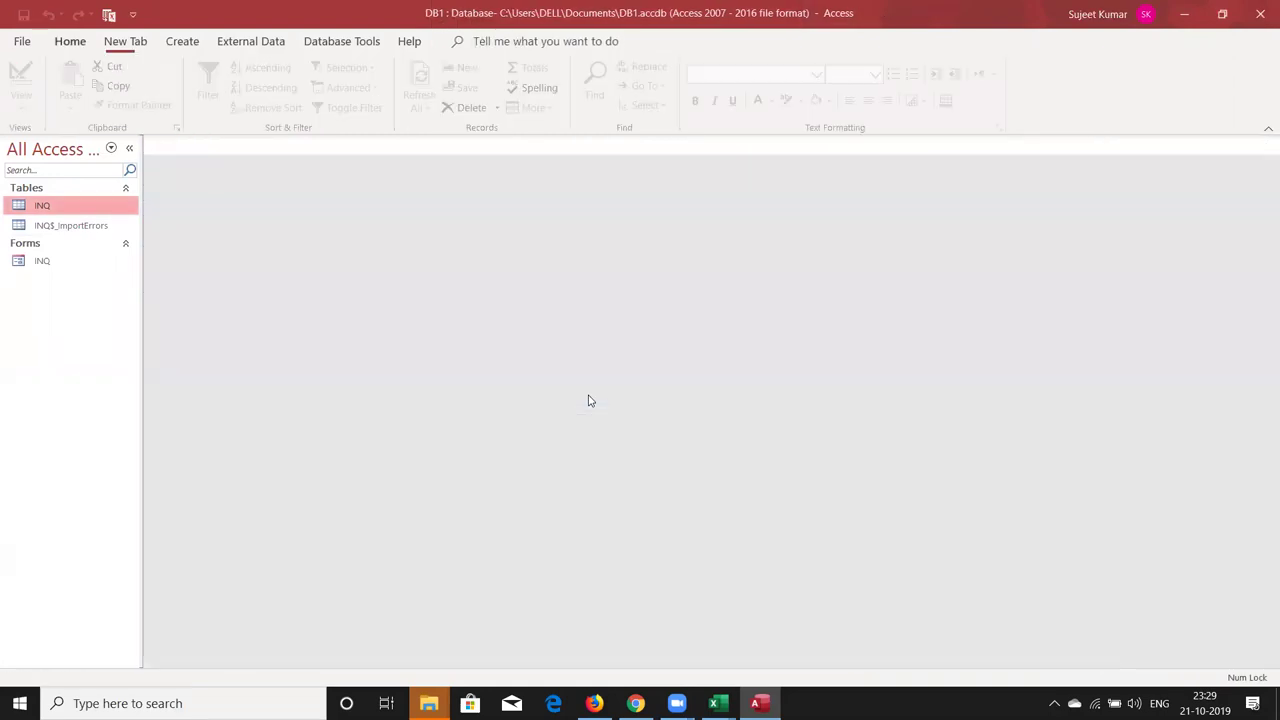
# Step: Overwrite record 9's Mobile with 'USA 1152452' in the INQ datasheet, then close the table
pyautogui.doubleClick(112, 211)
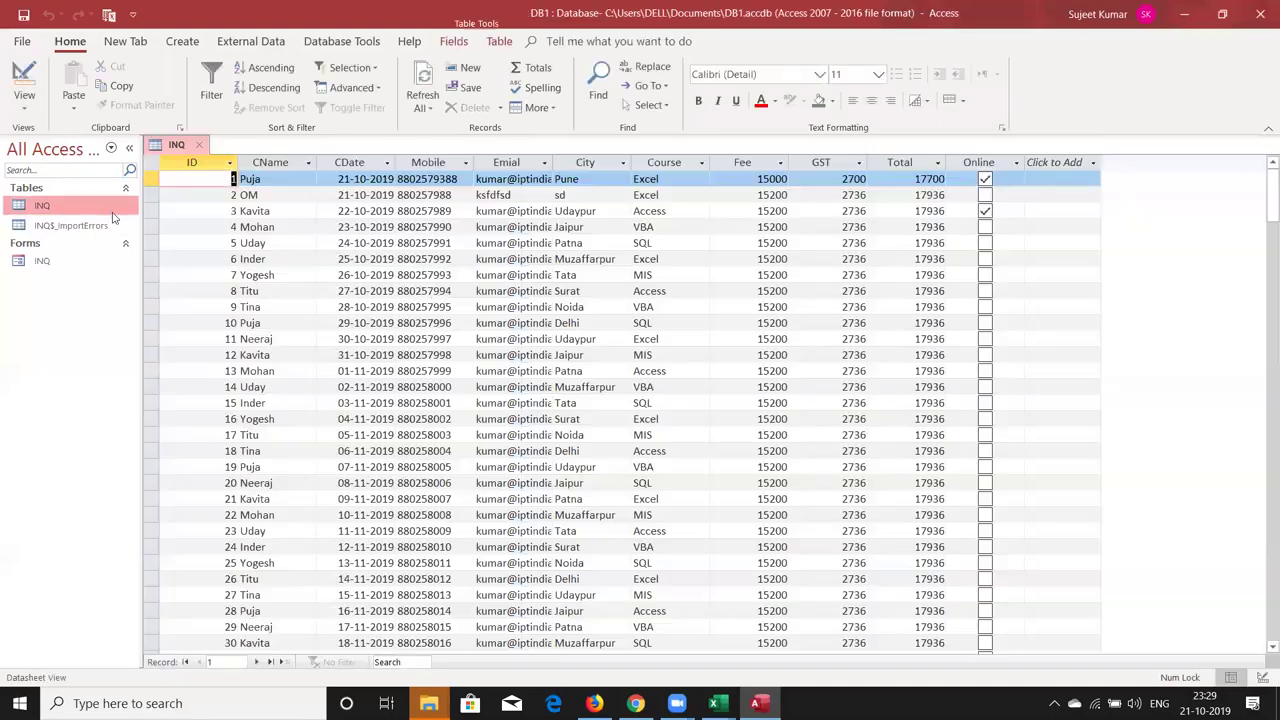
pyautogui.click(446, 309)
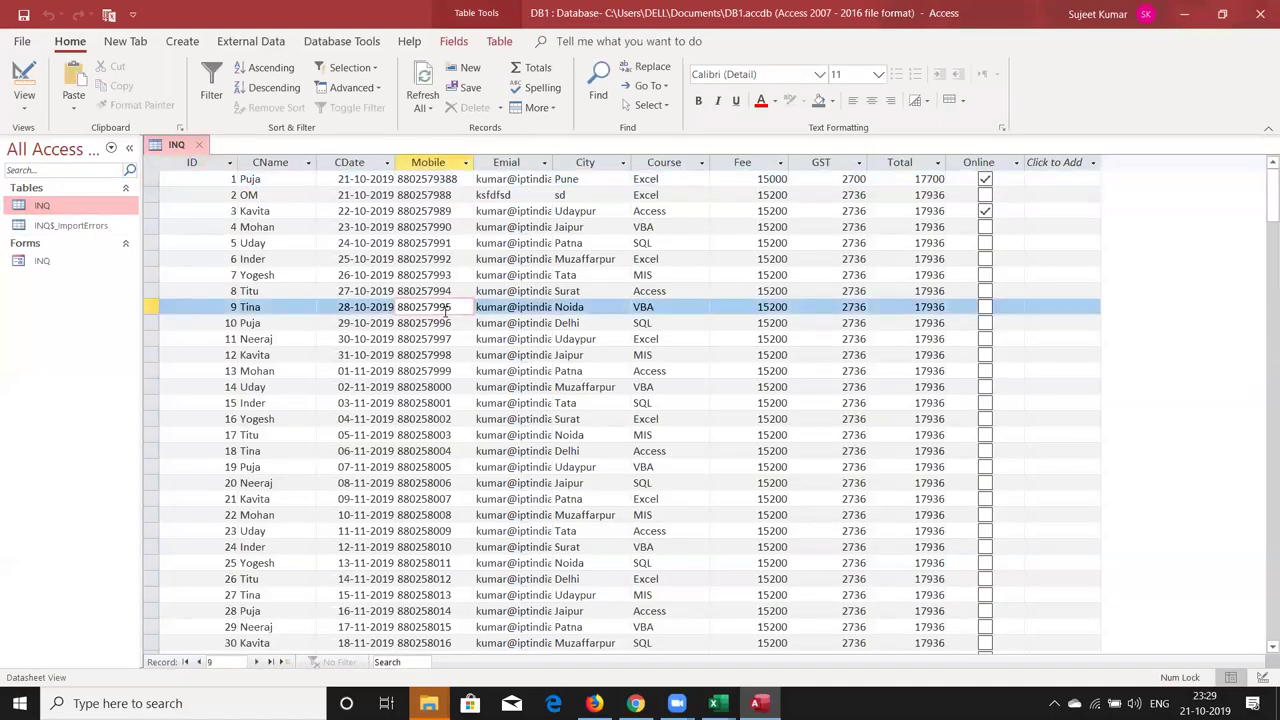
pyautogui.press('F2')
pyautogui.press('F2')
pyautogui.press('F2')
pyautogui.press('F2')
pyautogui.press('F2')
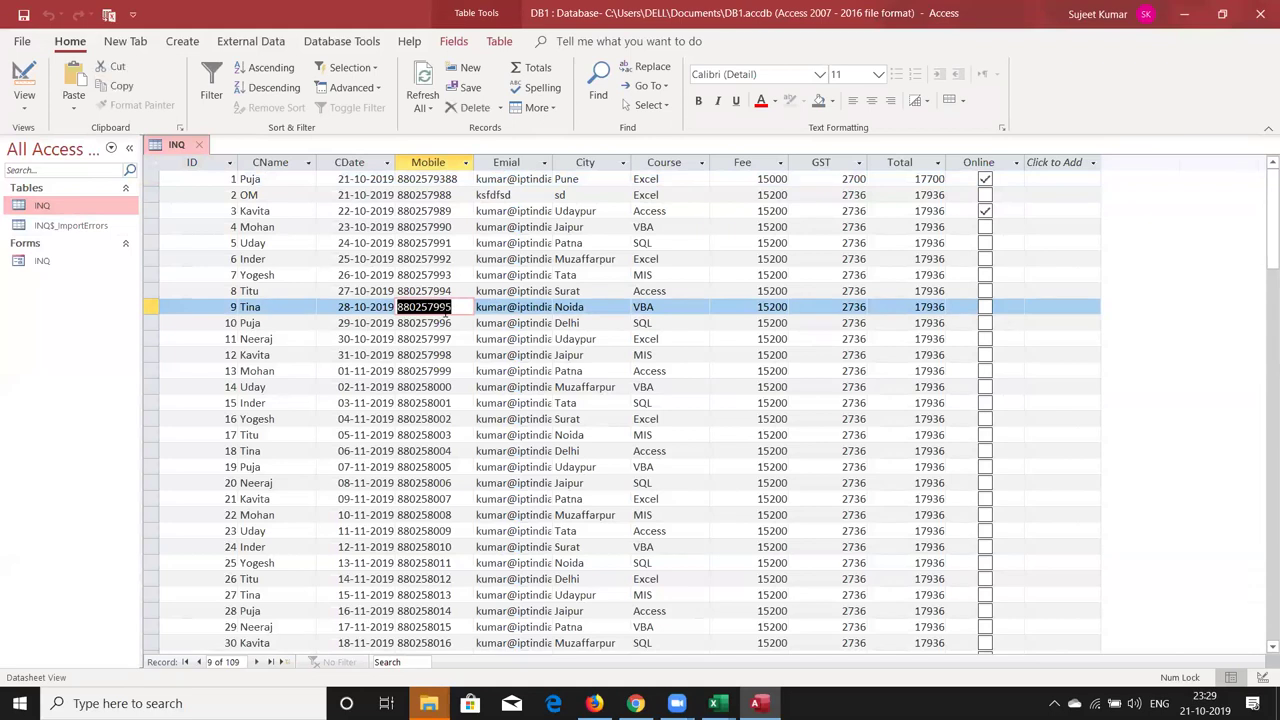
pyautogui.write('USA 1152452')
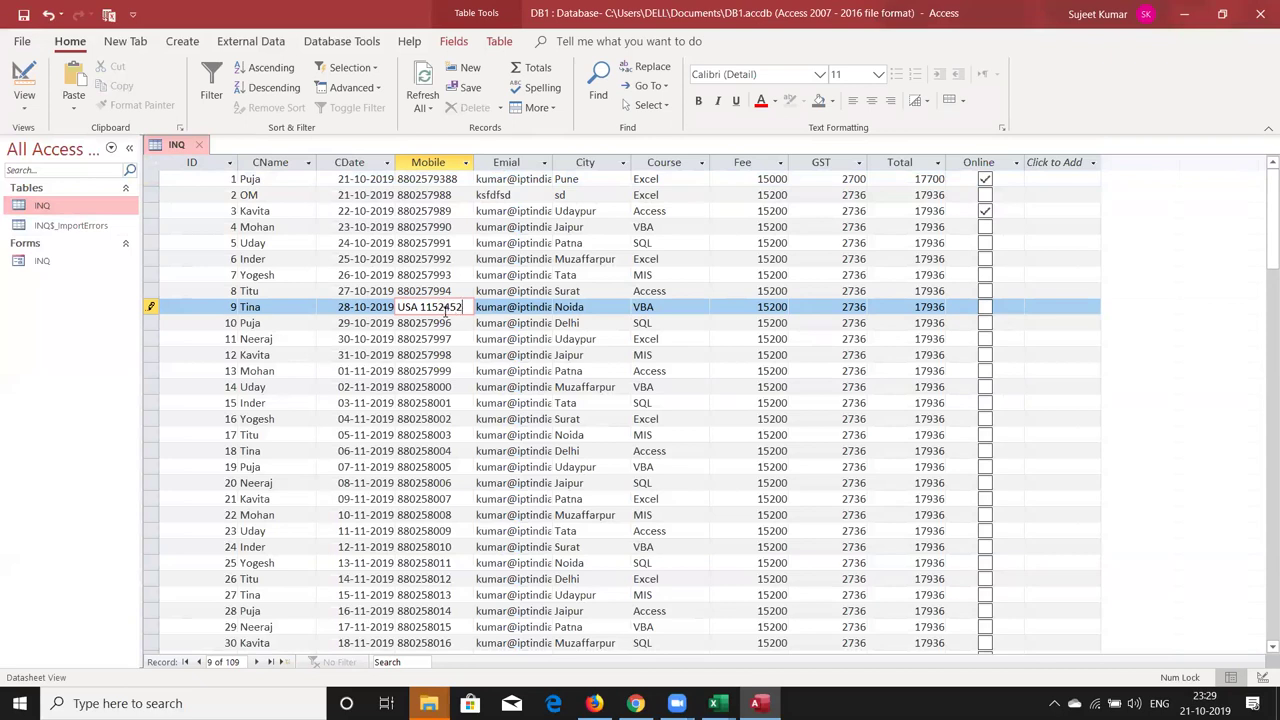
pyautogui.press('Tab')
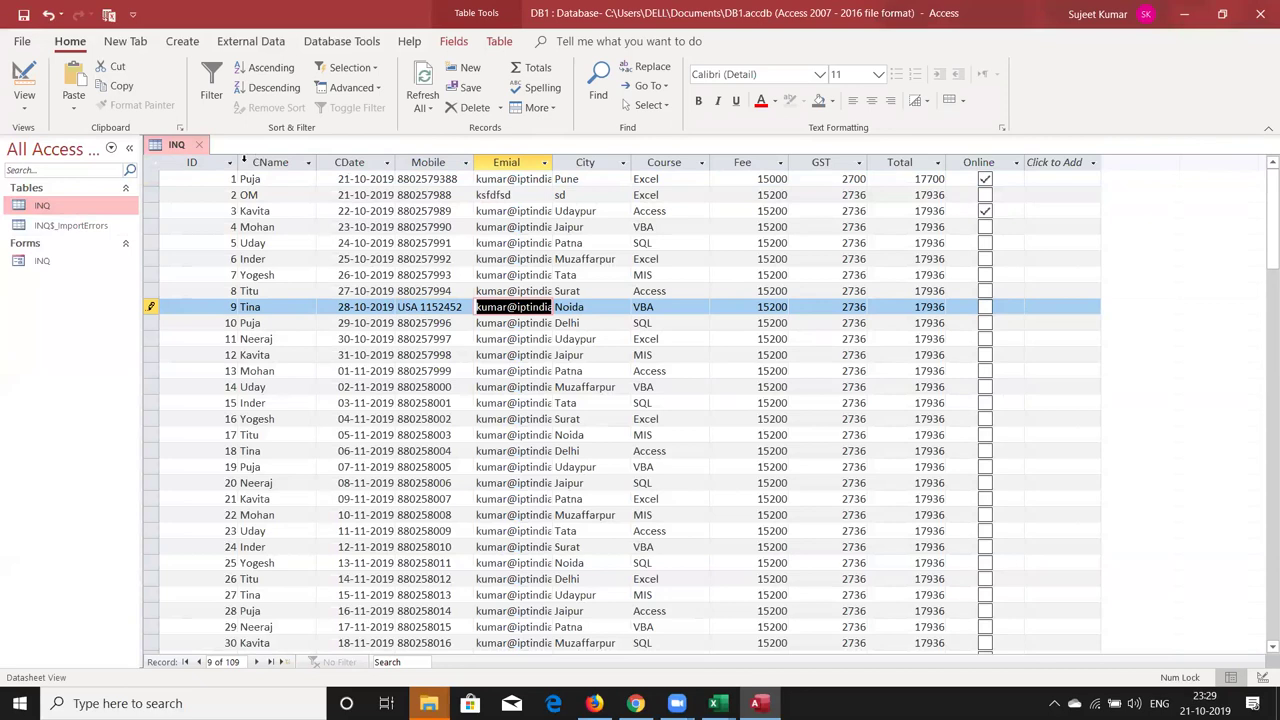
pyautogui.click(197, 146)
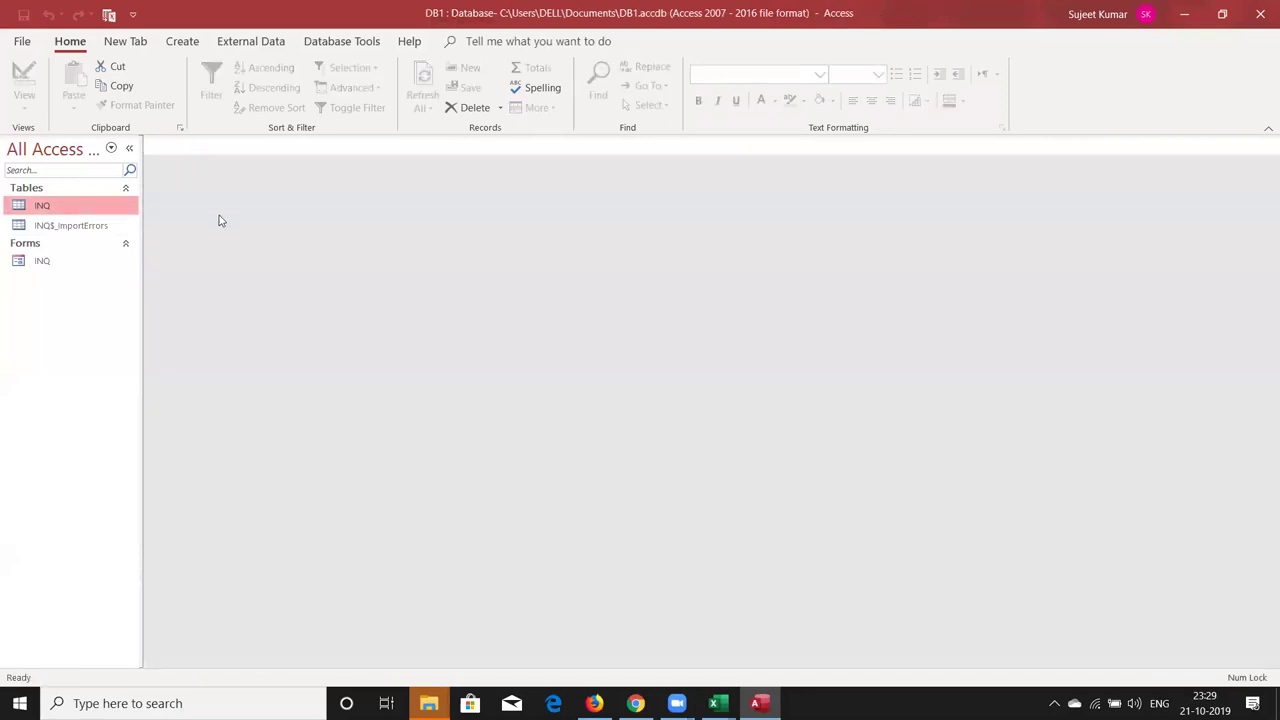
# Step: Make Mobile a Large Number field, save INQ accepting the deleted non-numeric value, and reopen its records
pyautogui.rightClick(88, 211)
pyautogui.click(118, 237)
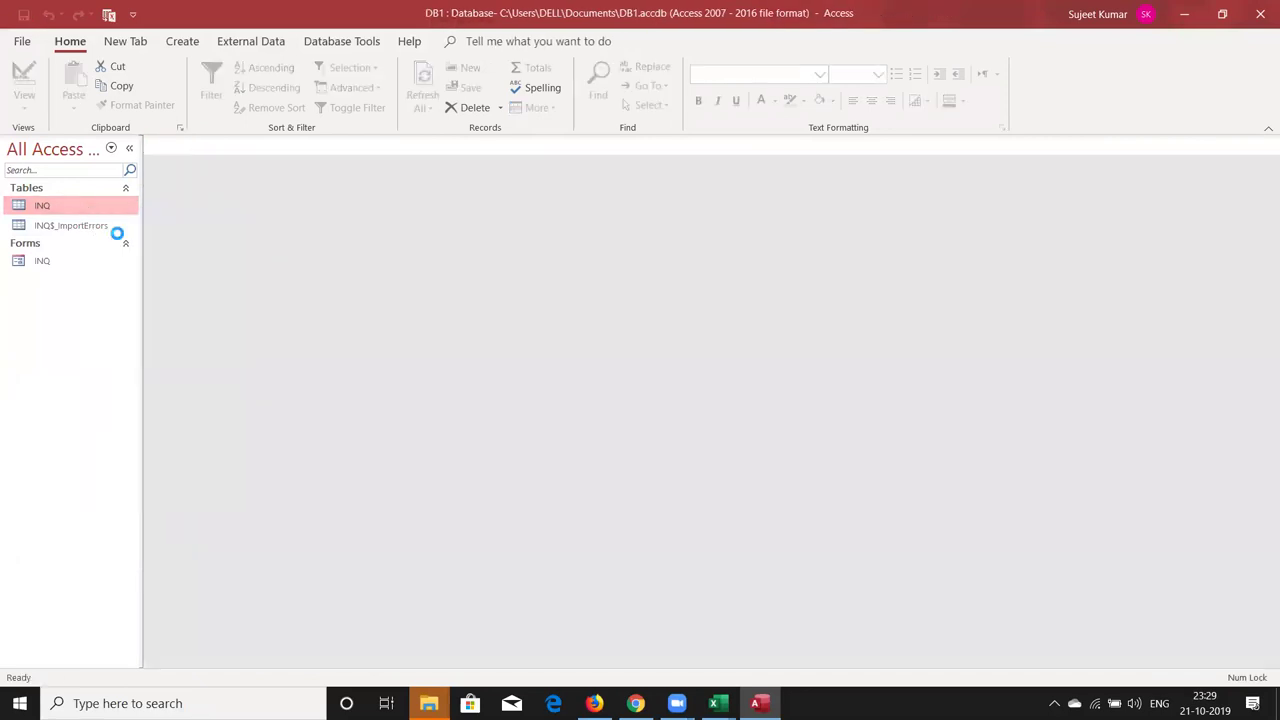
pyautogui.click(343, 224)
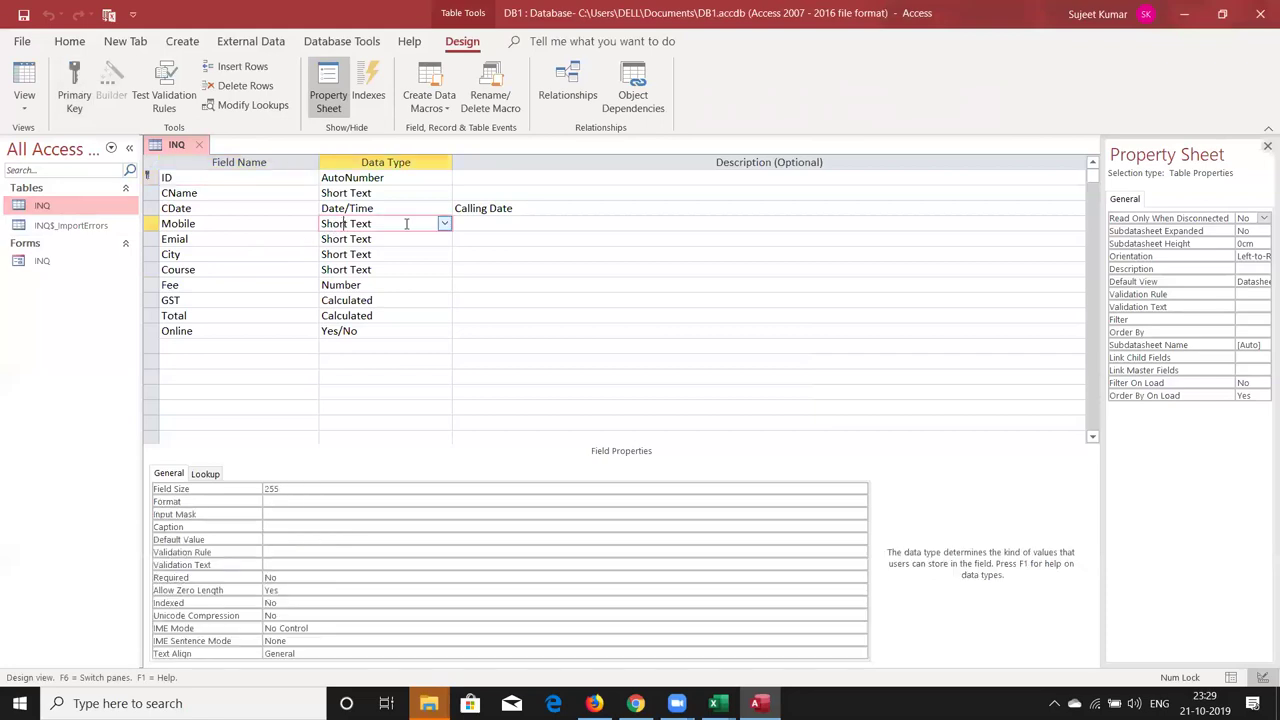
pyautogui.click(445, 225)
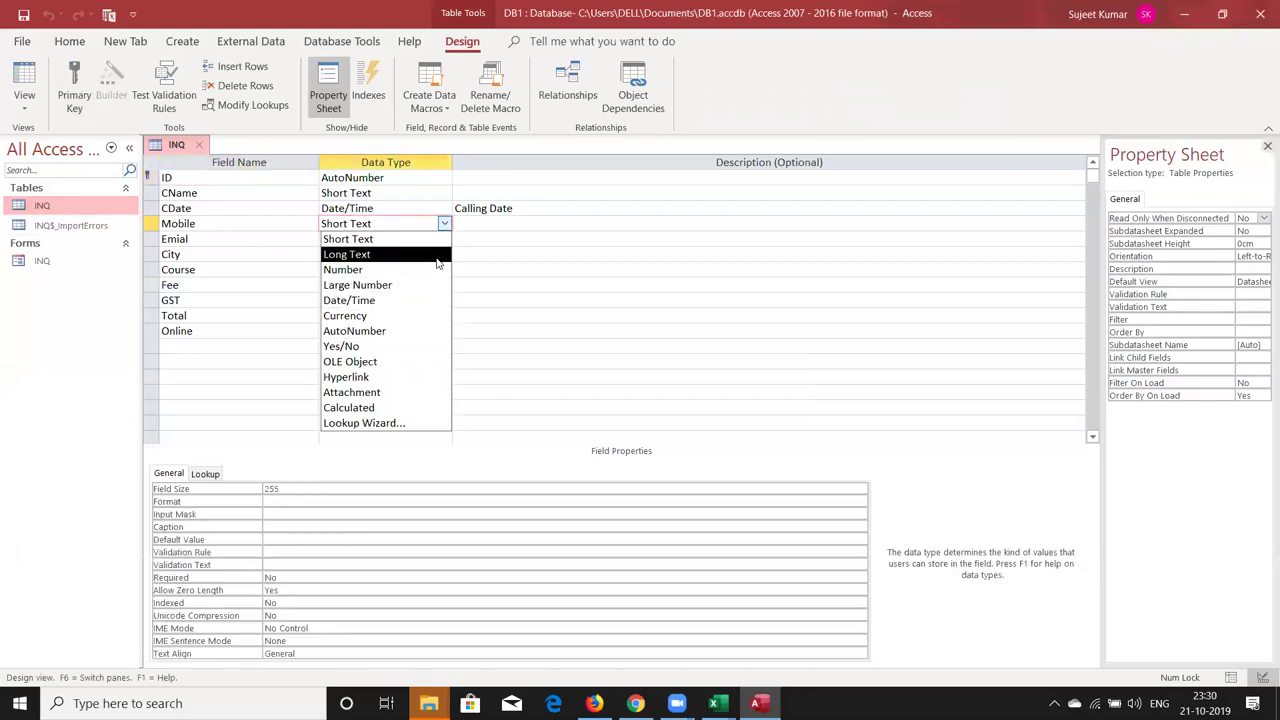
pyautogui.click(440, 286)
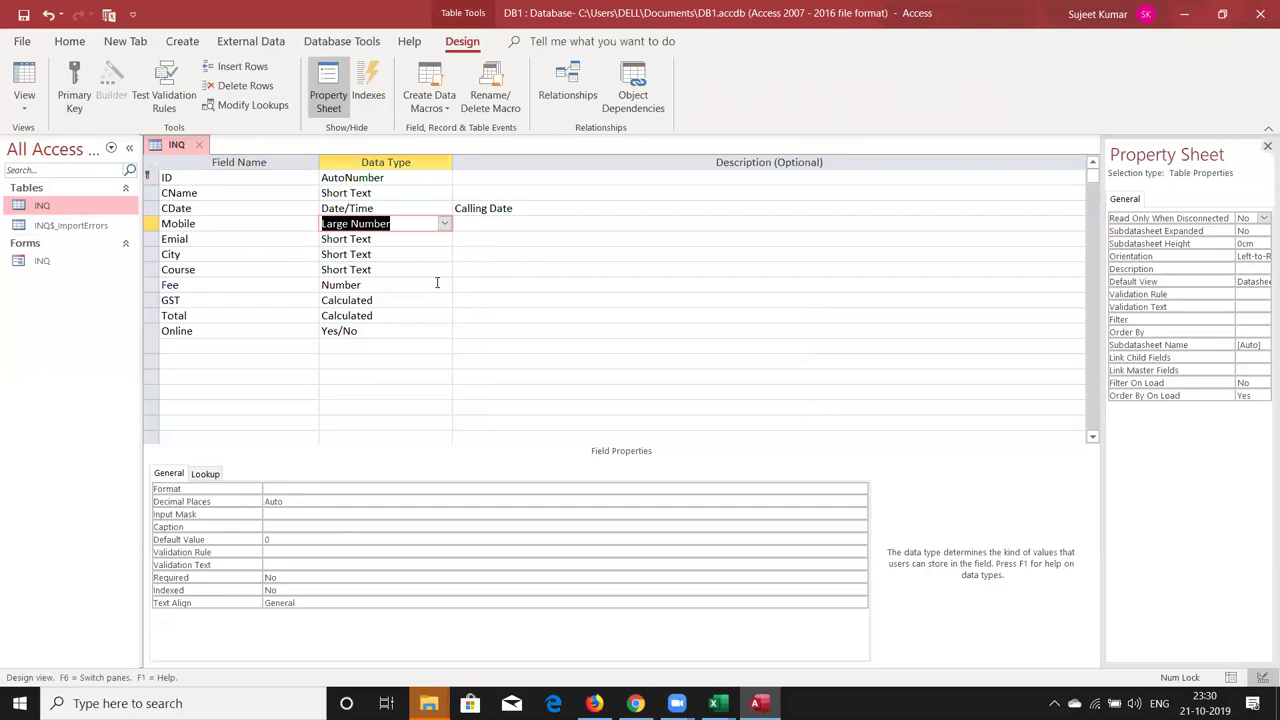
pyautogui.click(445, 285)
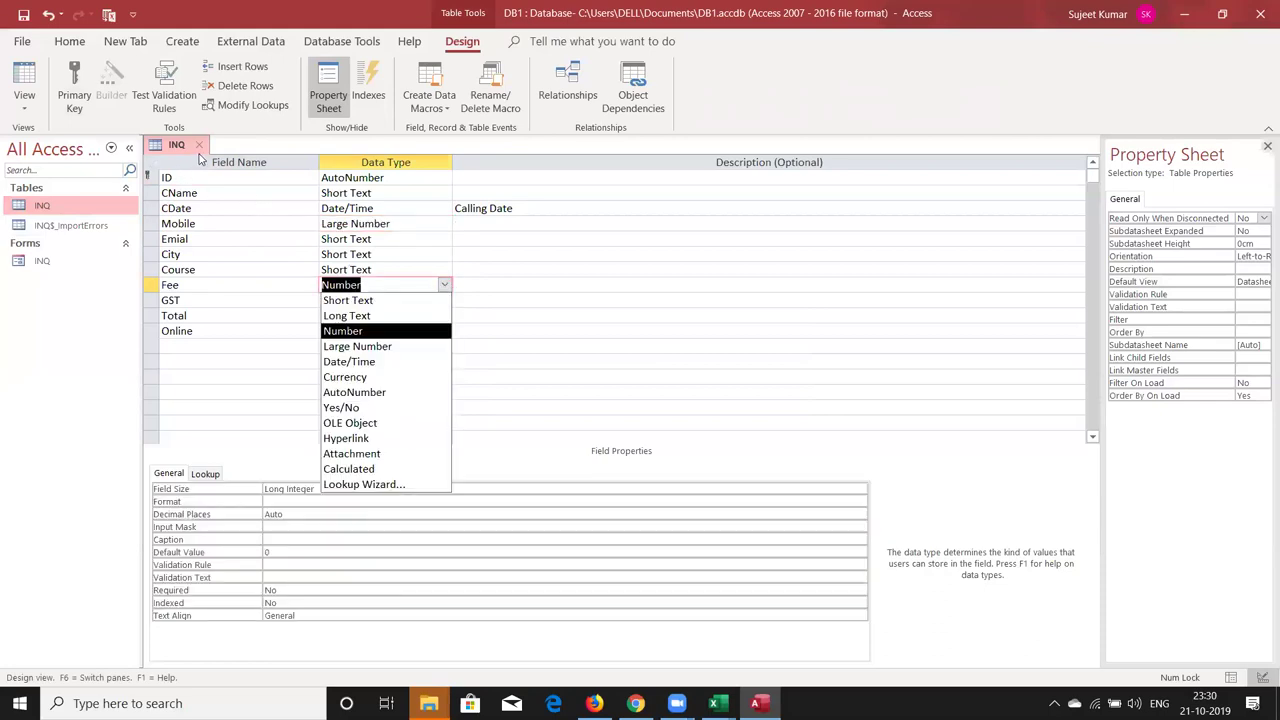
pyautogui.click(203, 148)
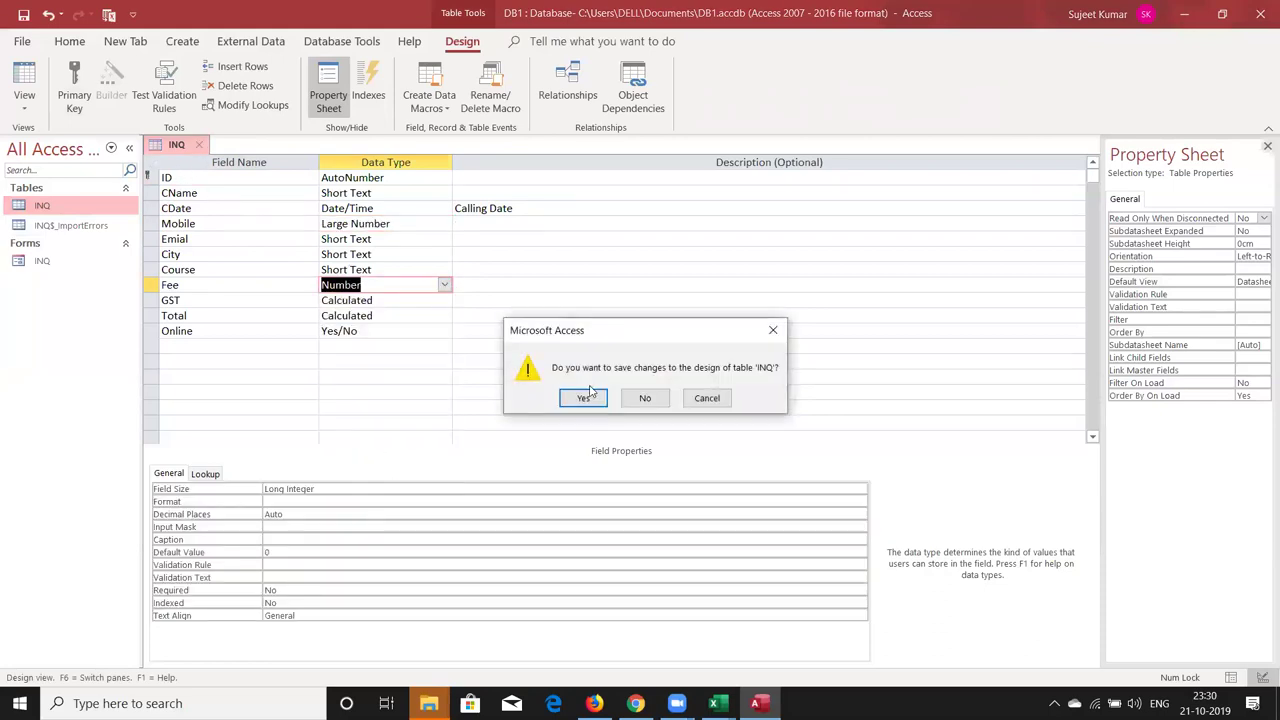
pyautogui.click(588, 398)
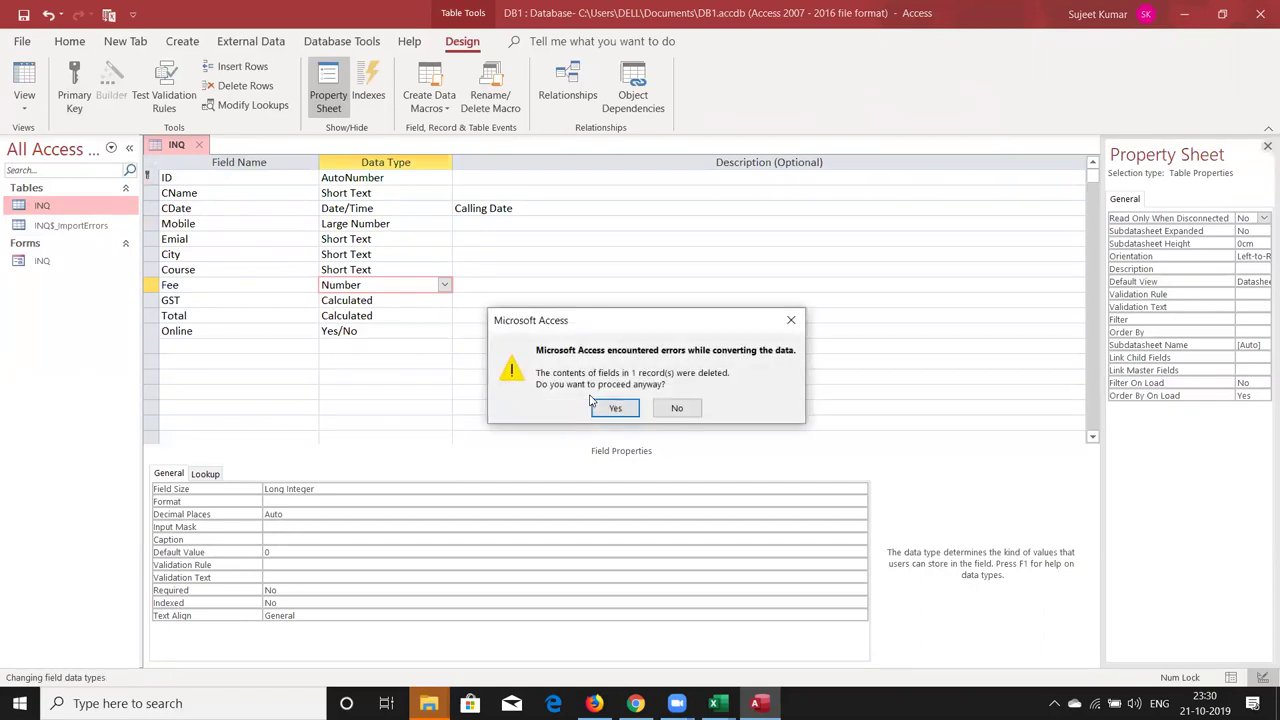
pyautogui.click(604, 408)
pyautogui.doubleClick(94, 212)
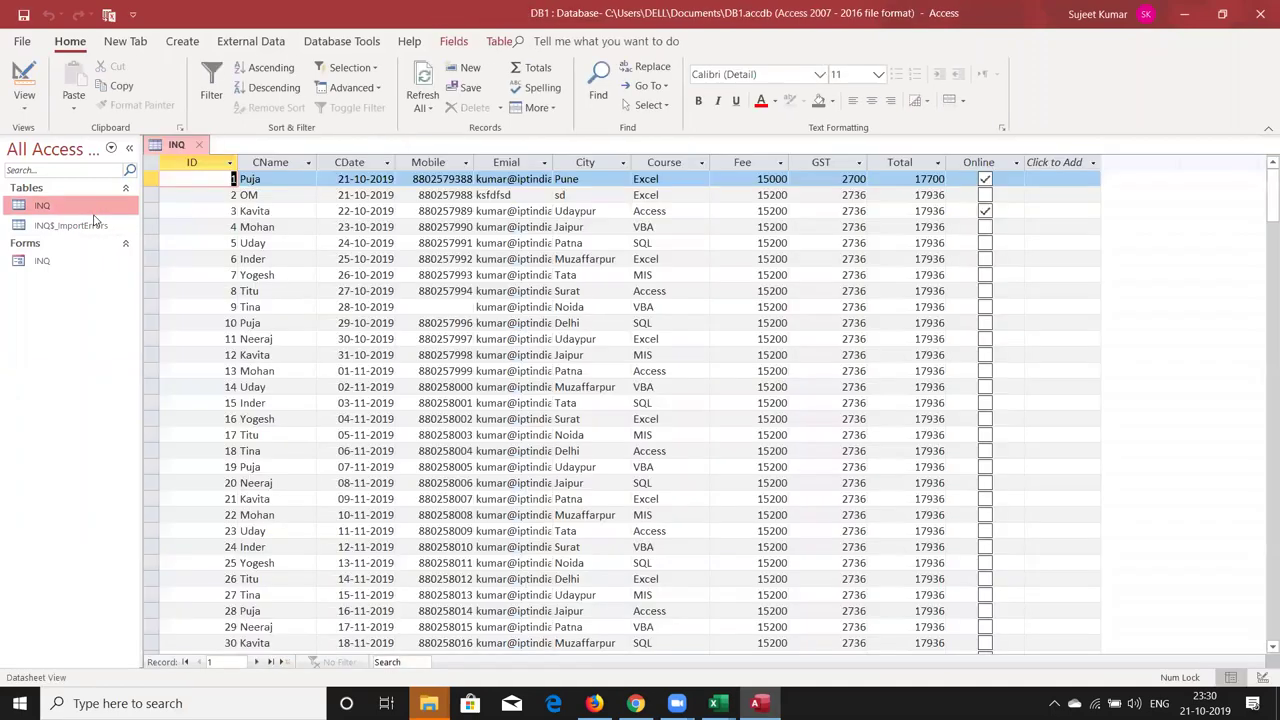
# Step: Check that record 9's Mobile cell is now empty, then switch to Chrome
pyautogui.click(411, 302)
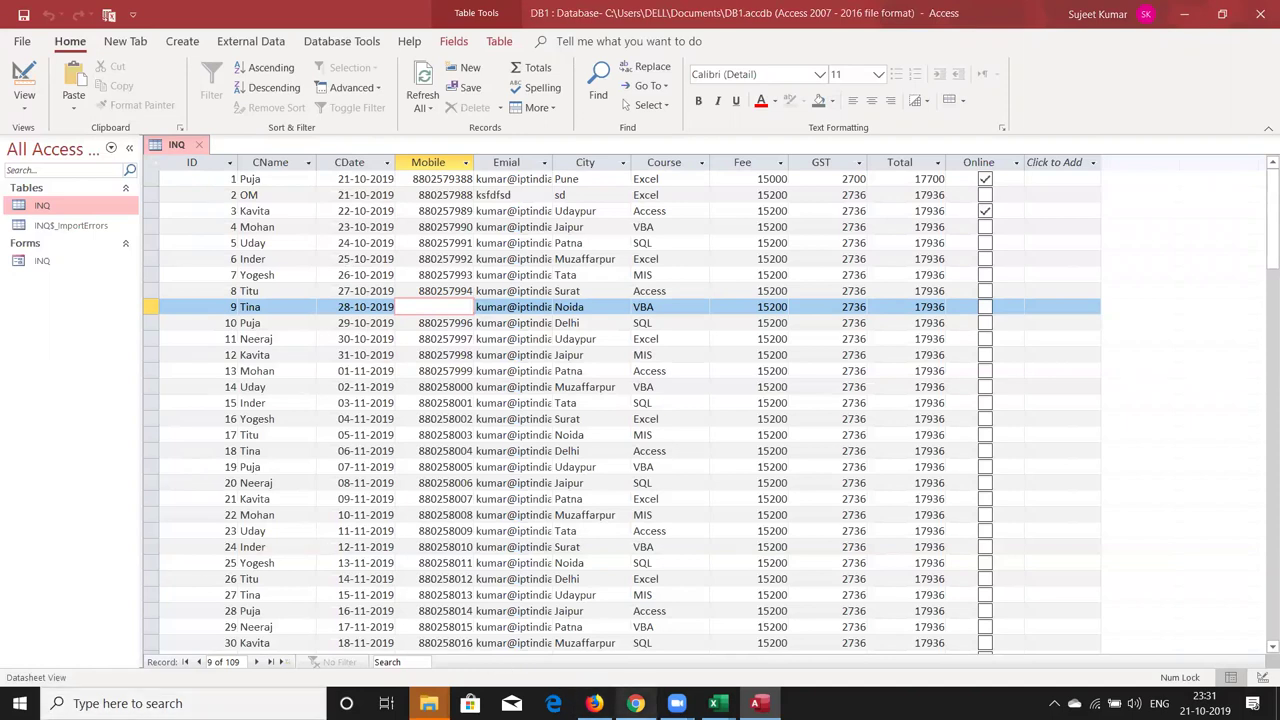
pyautogui.click(635, 703)
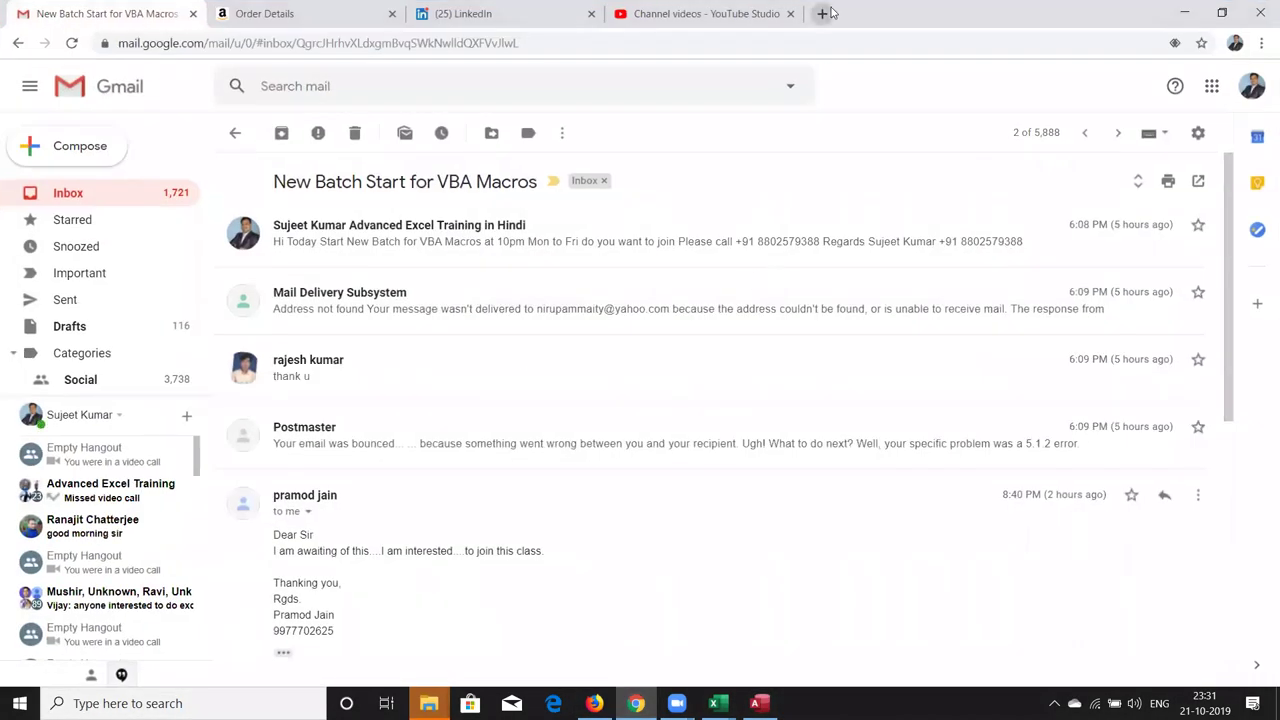
# Step: Search Google Images for 'Data Table' from a new browser tab
pyautogui.click(822, 13)
pyautogui.write('goo')
pyautogui.press('Return')
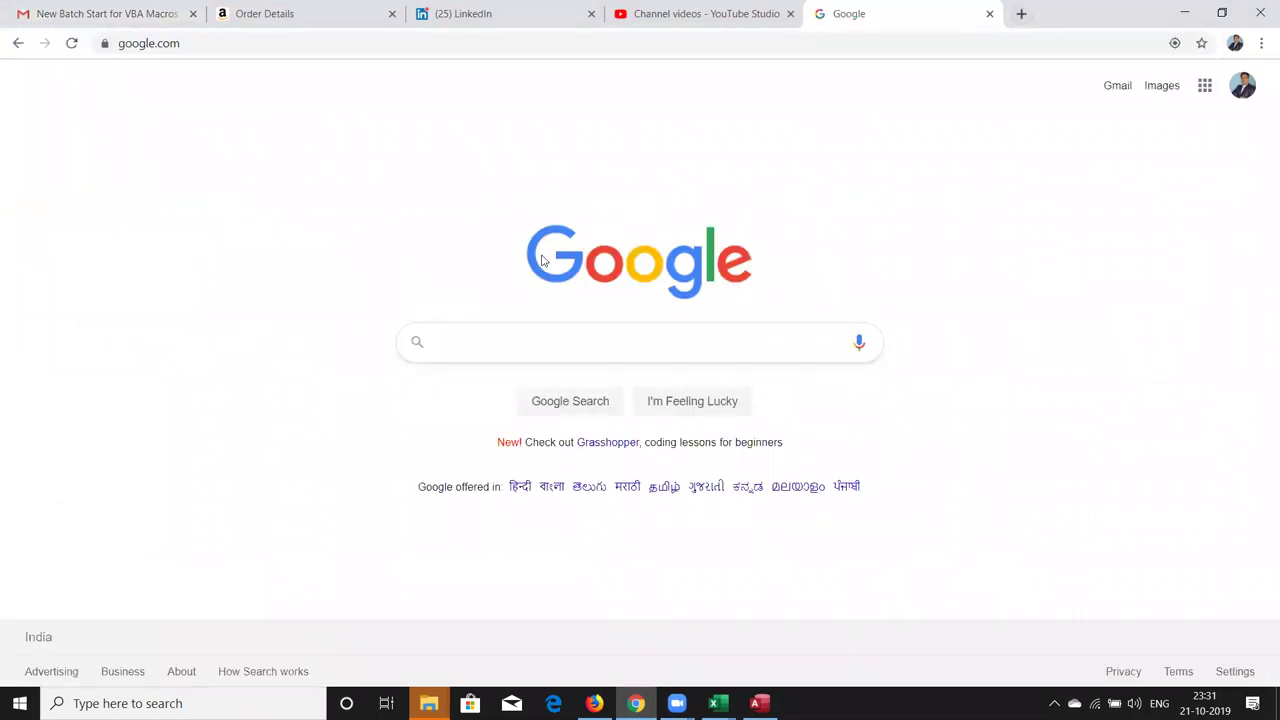
pyautogui.click(1162, 90)
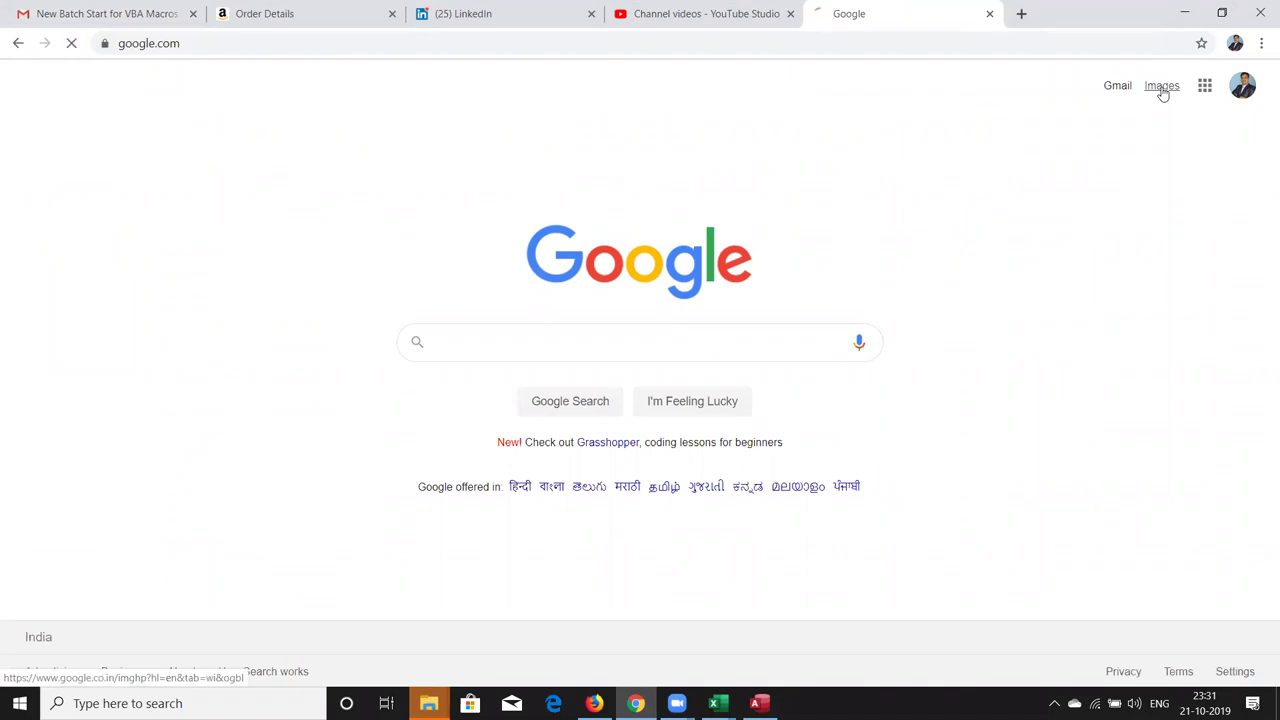
pyautogui.write('T')
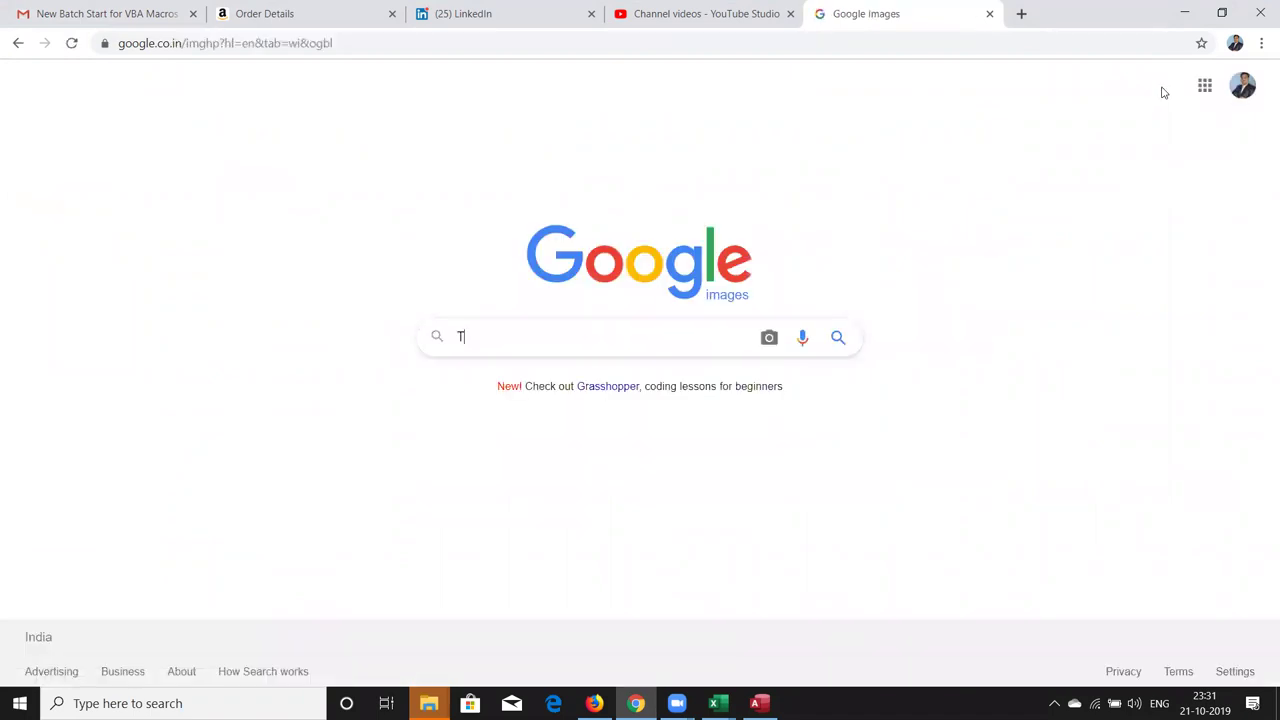
pyautogui.write('a')
pyautogui.press('BackSpace')
pyautogui.press('BackSpace')
pyautogui.write('Data T')
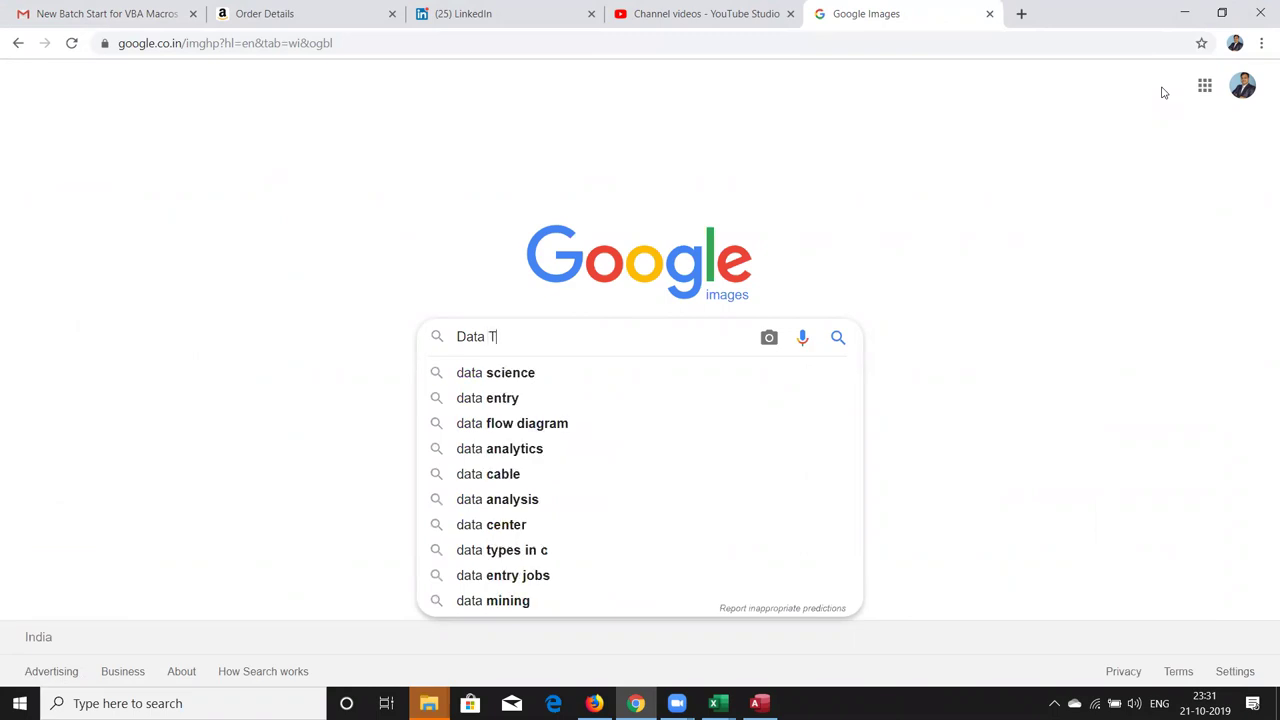
pyautogui.write('able')
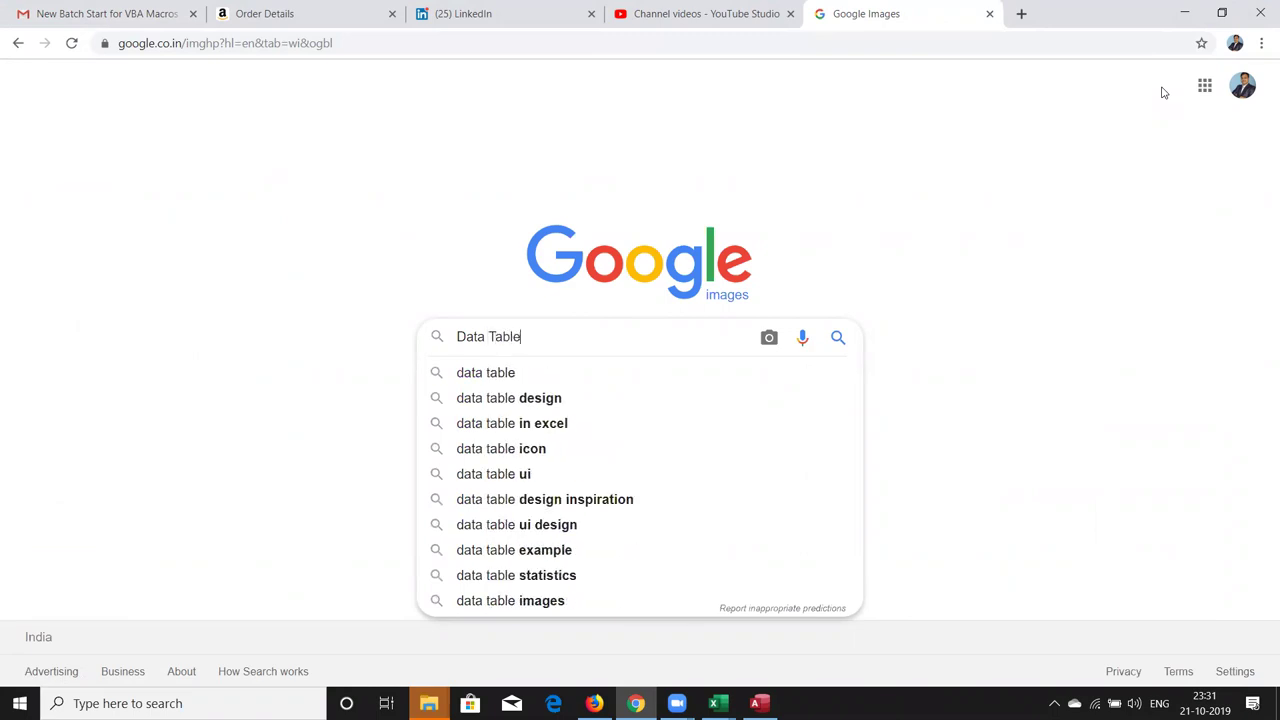
pyautogui.press('Return')
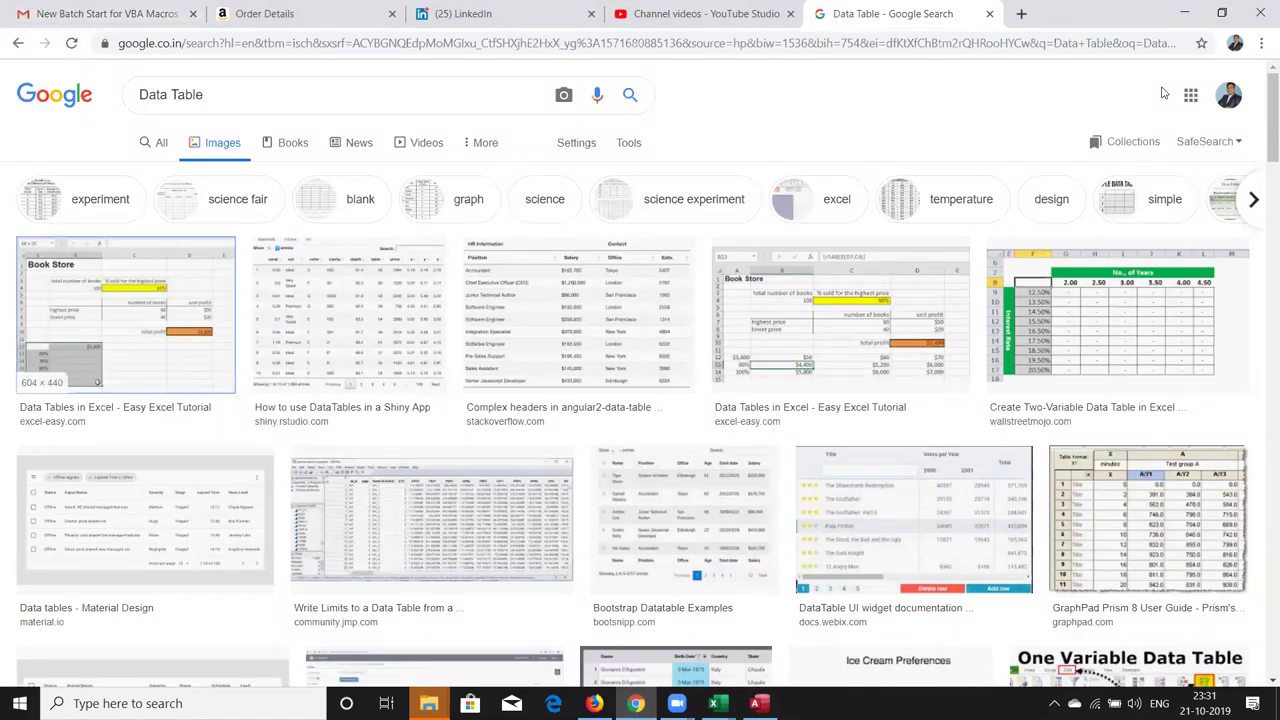
# Step: Preview the responsive DataTable and aligned multiple datatables images, then show the desktop
pyautogui.scroll(-5, 1163, 93)
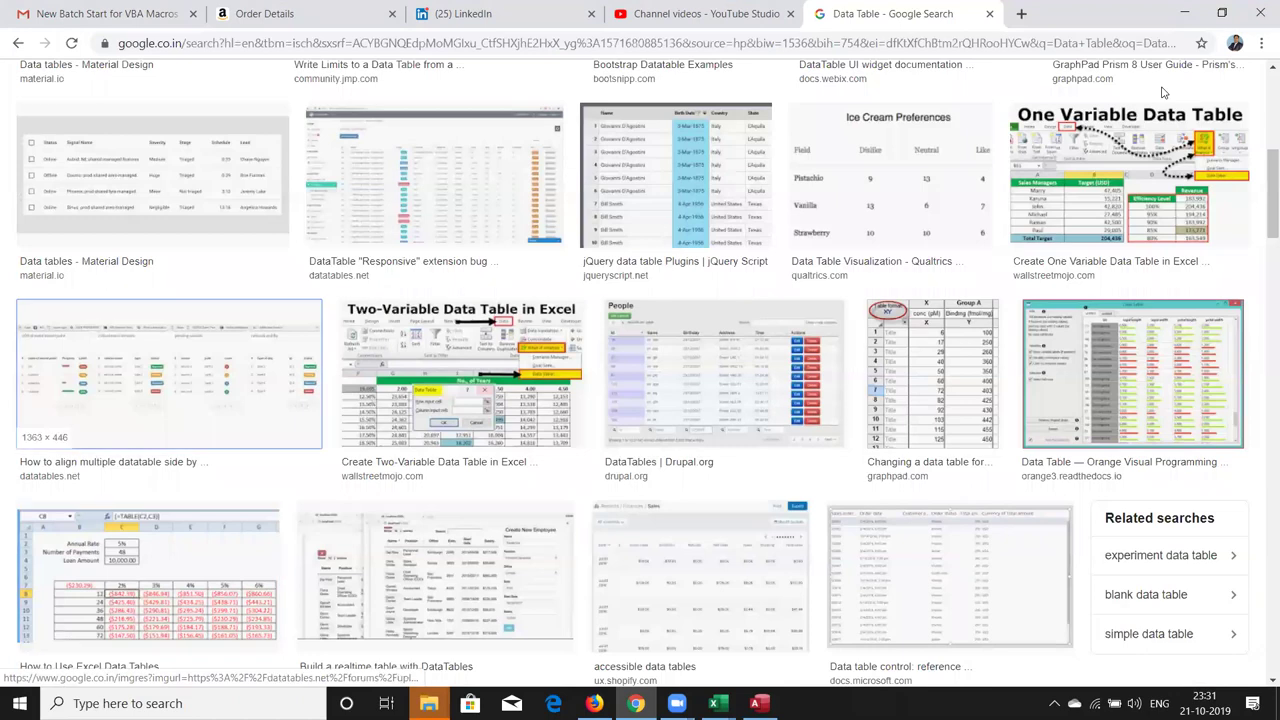
pyautogui.click(389, 176)
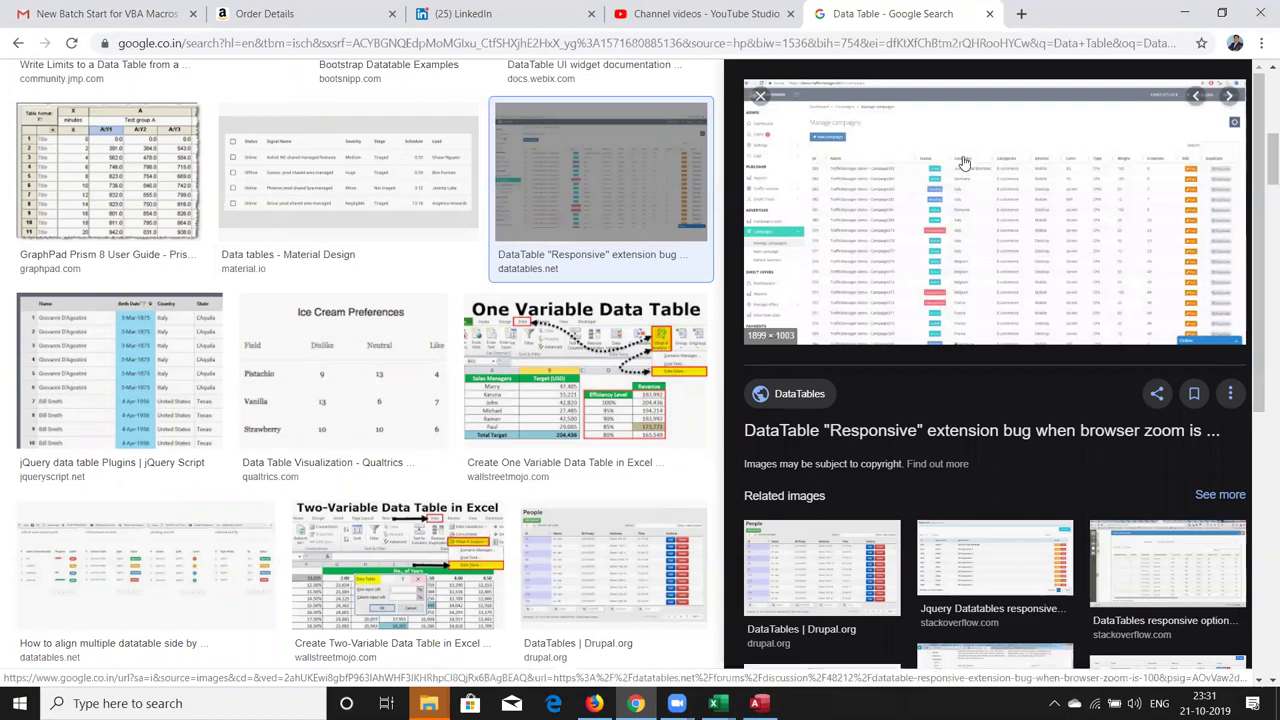
pyautogui.click(1128, 166)
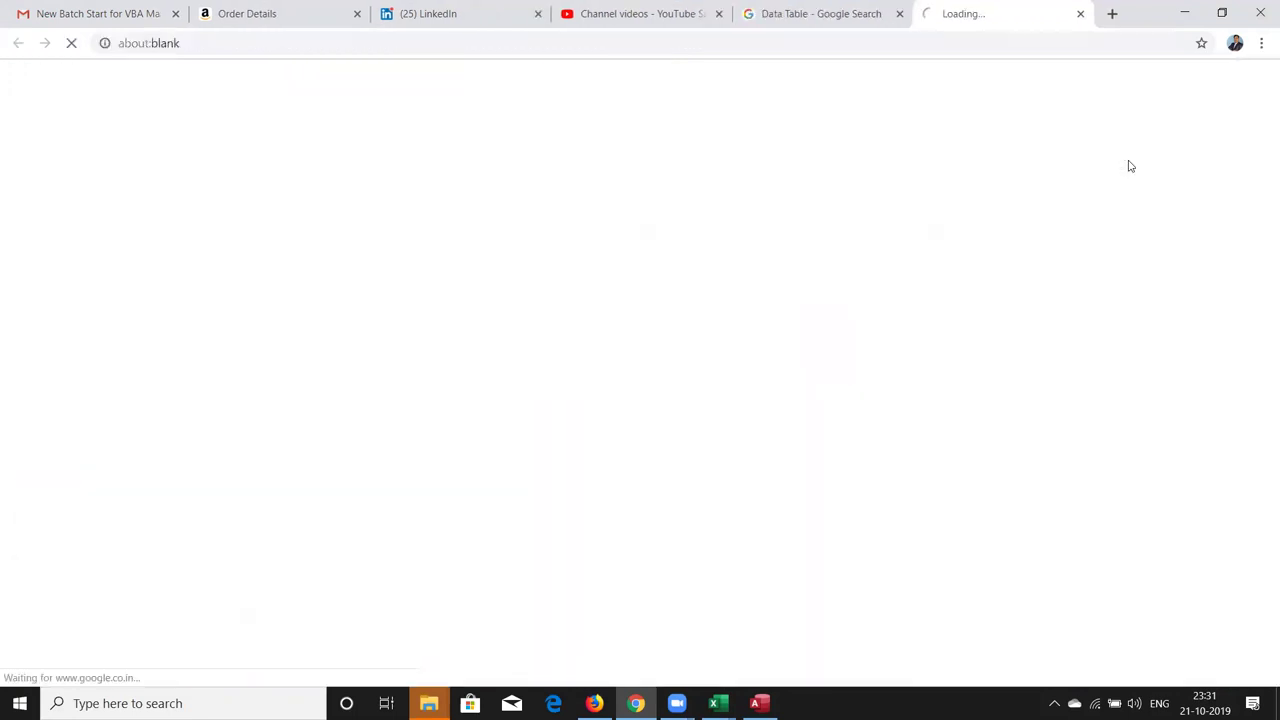
pyautogui.click(776, 12)
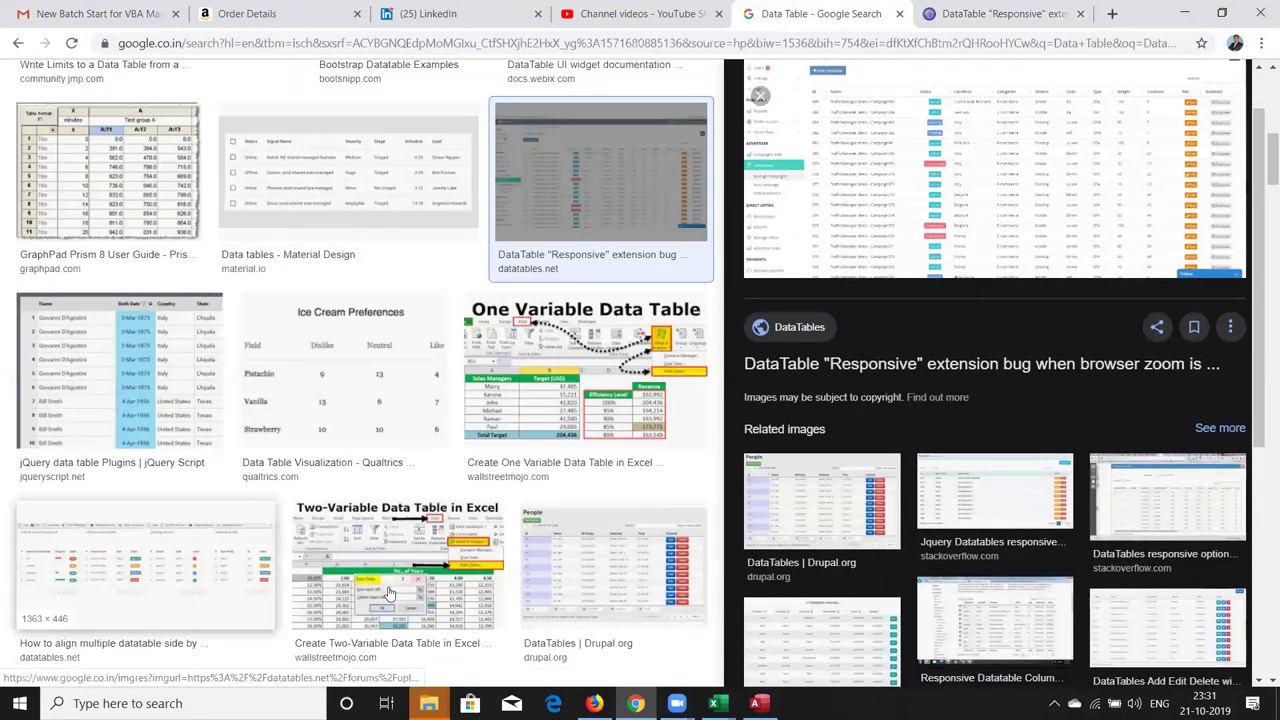
pyautogui.click(251, 593)
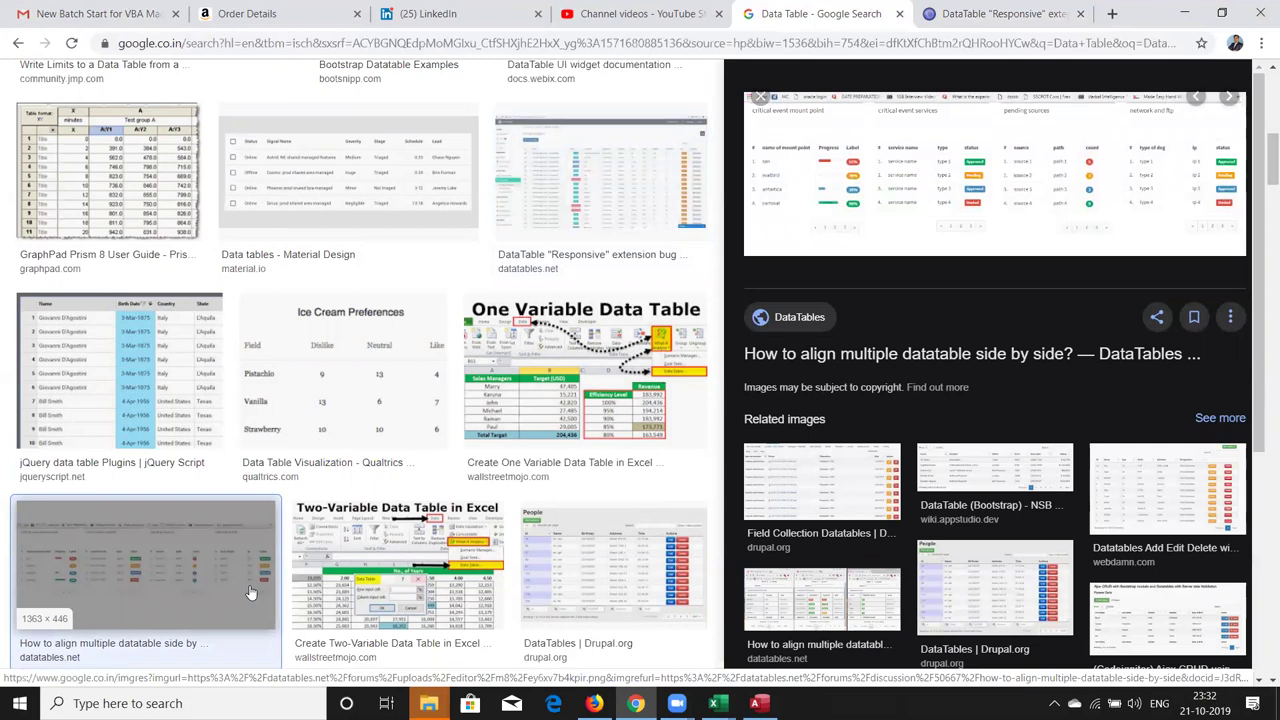
pyautogui.press('super+d')
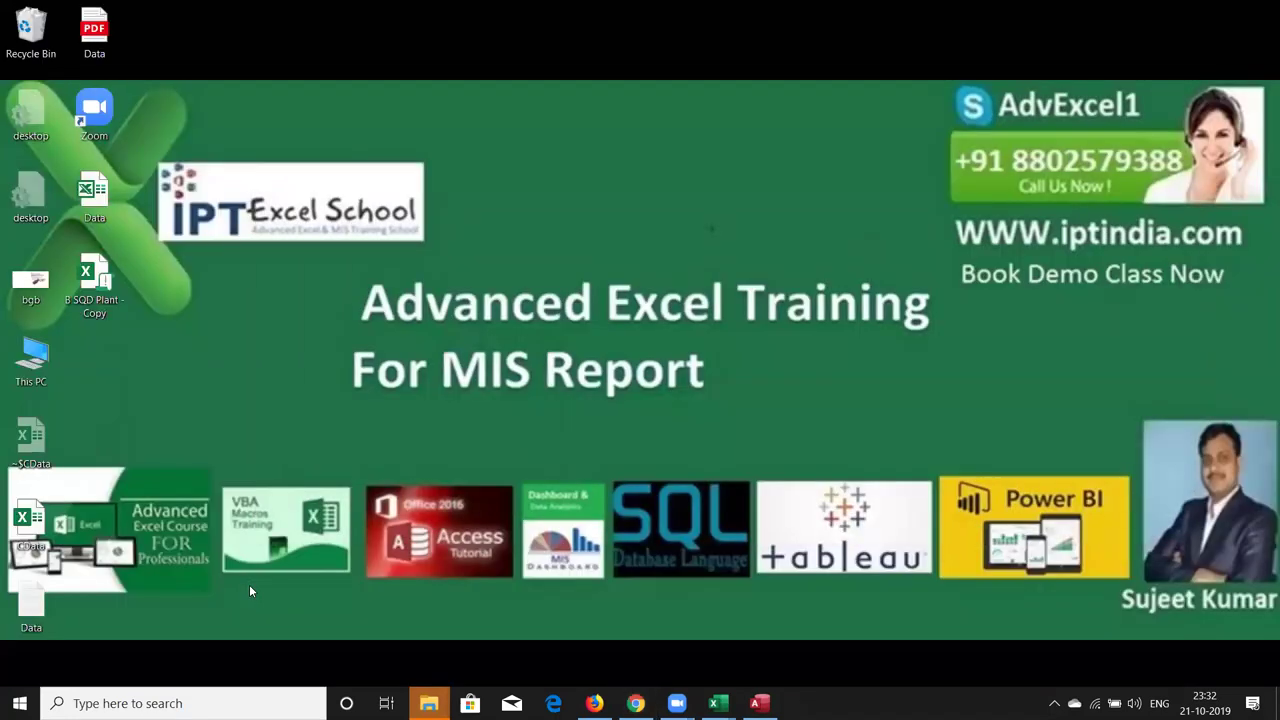